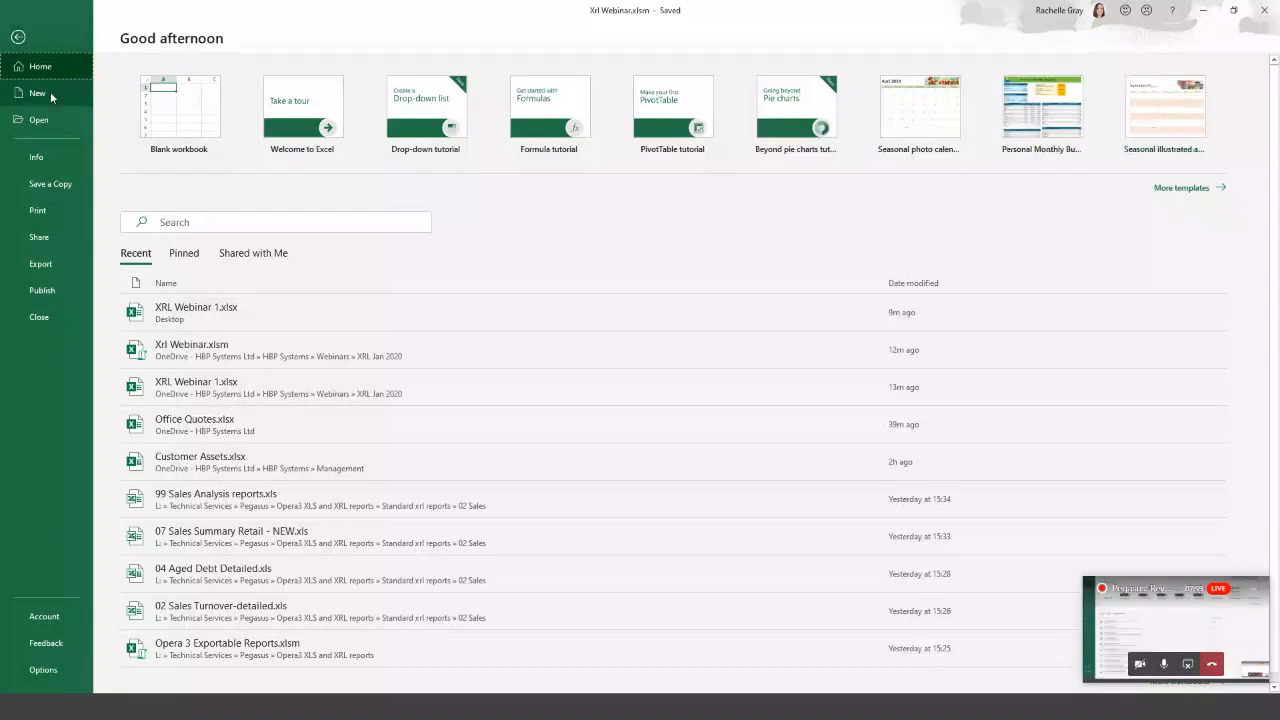
- Create a blank workbook and start a Detail Report at cell B4, selecting its Company ID filter
click(40, 92)
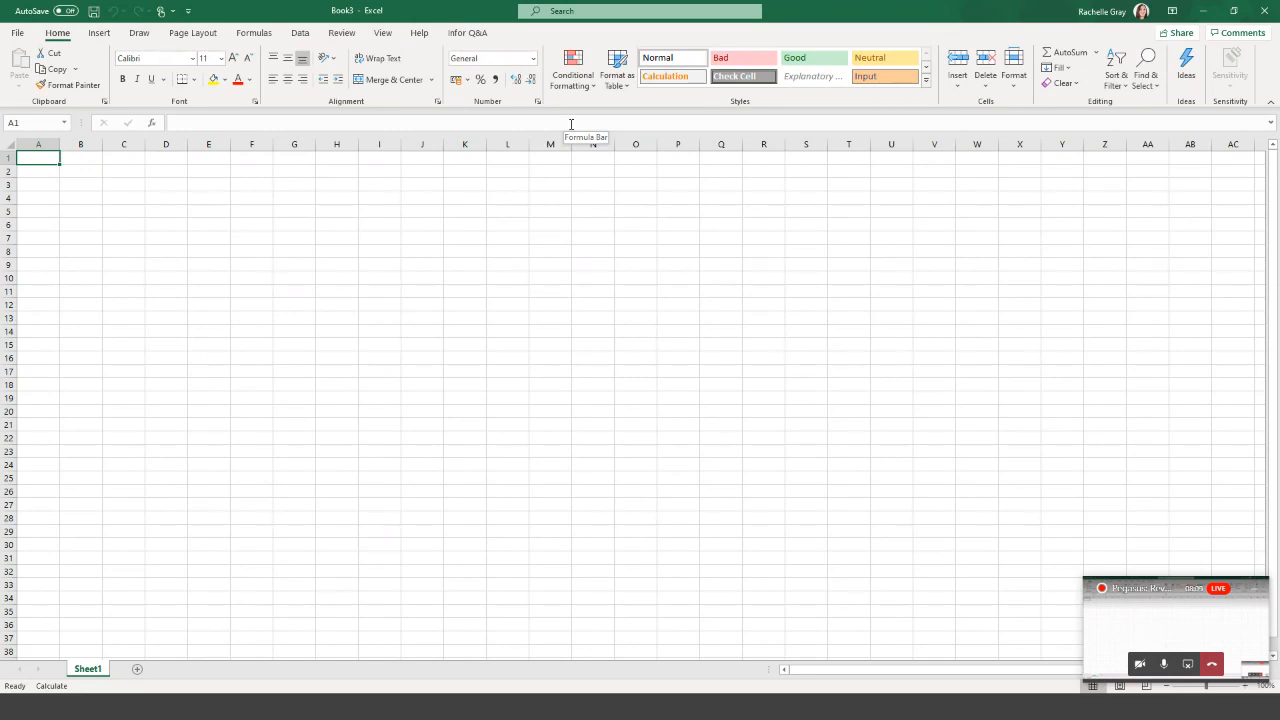
click(469, 34)
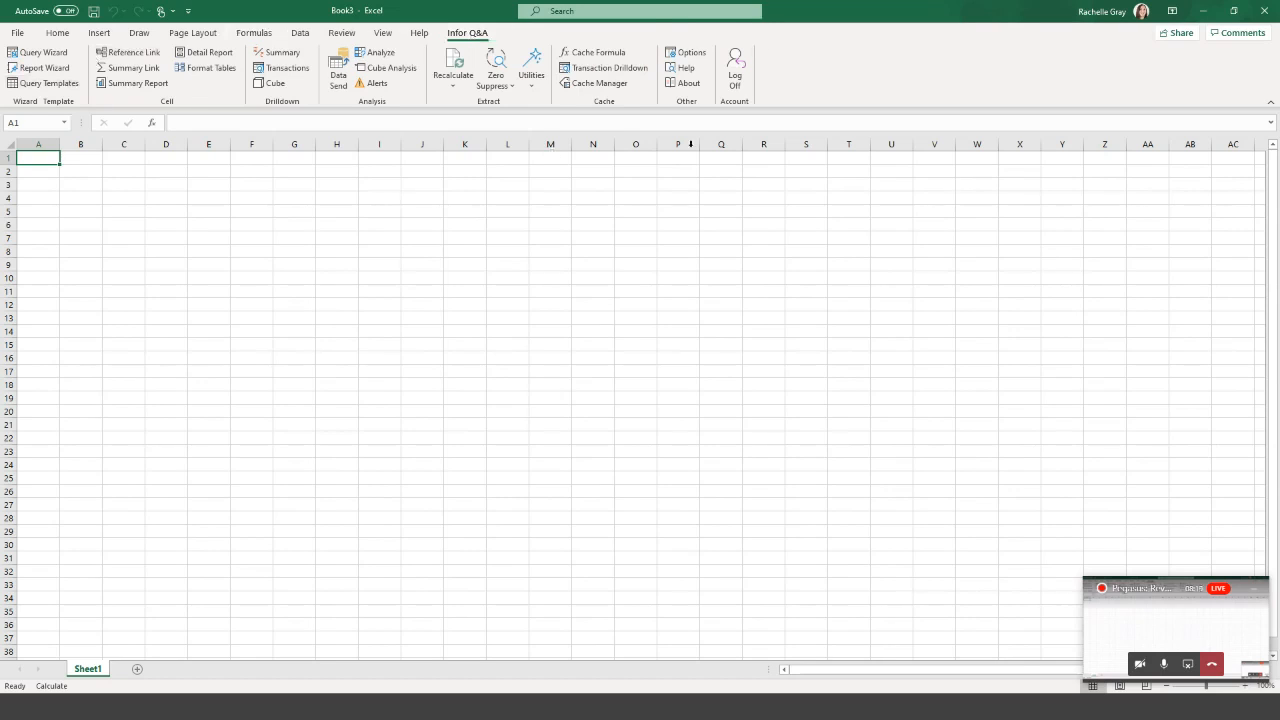
click(95, 199)
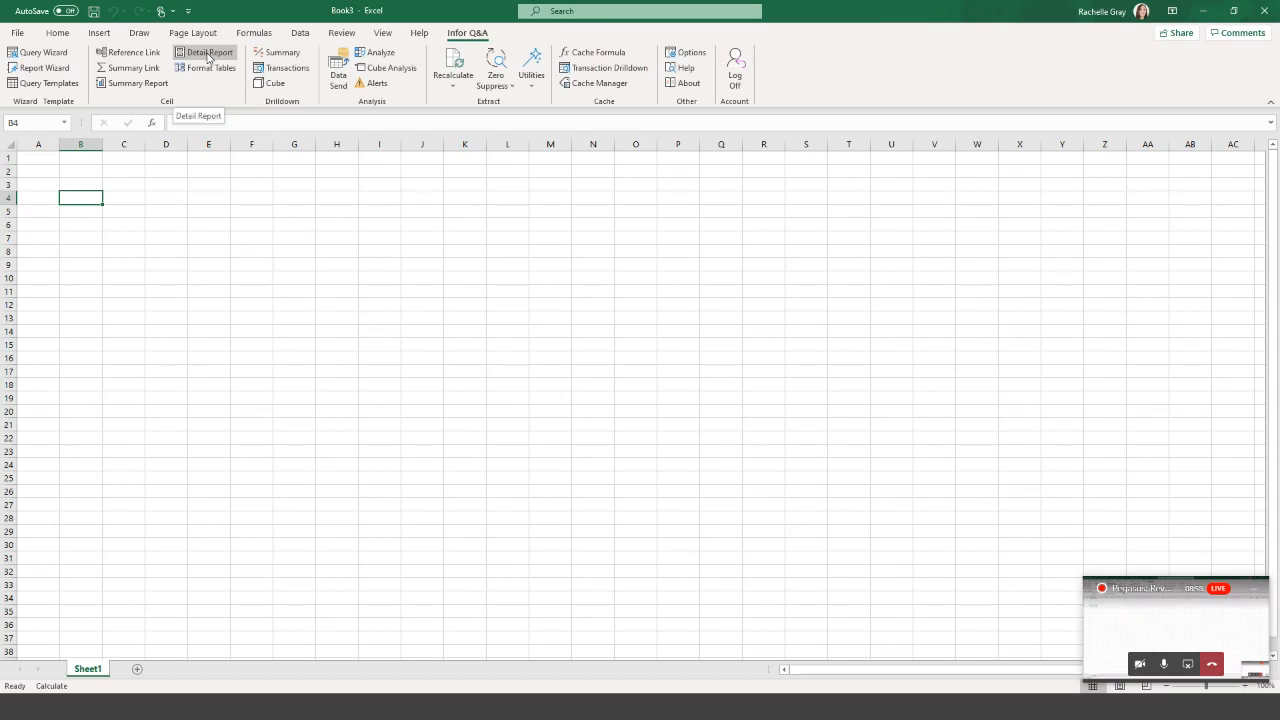
click(207, 54)
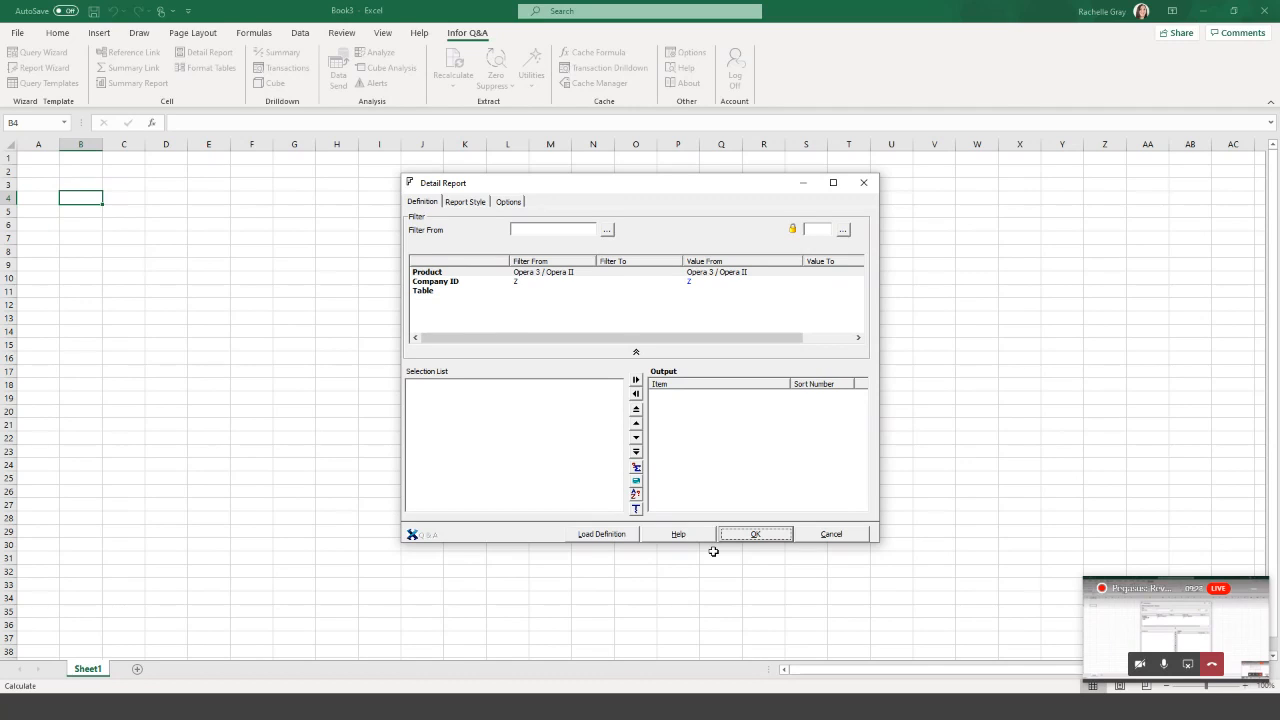
click(444, 285)
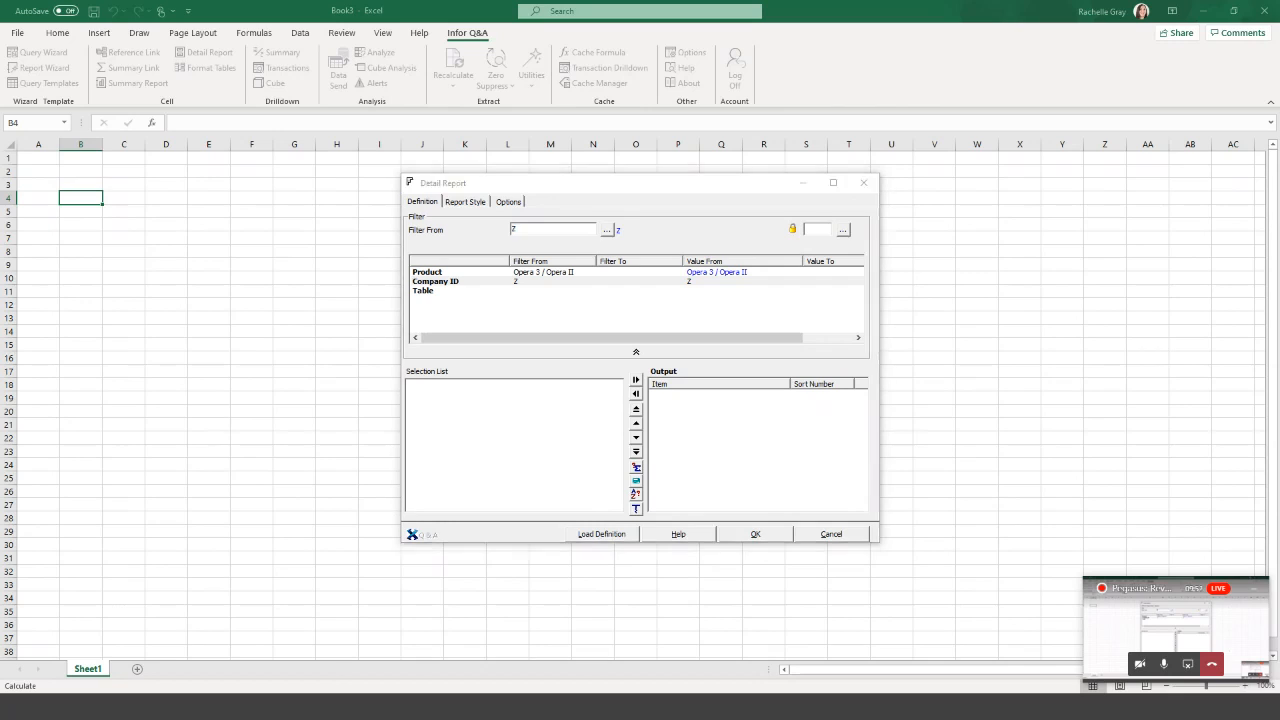
click(754, 334)
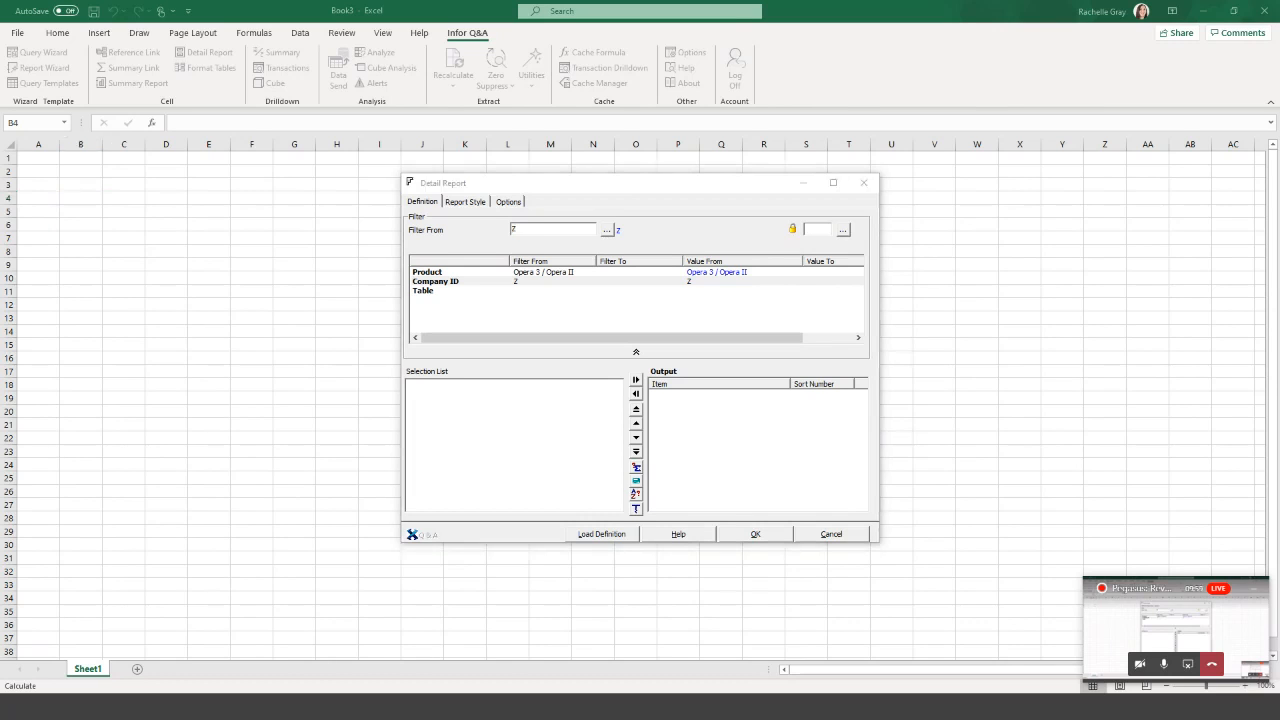
- Switch to Opera 3 and log on with the user ID ADMIN
click(1201, 16)
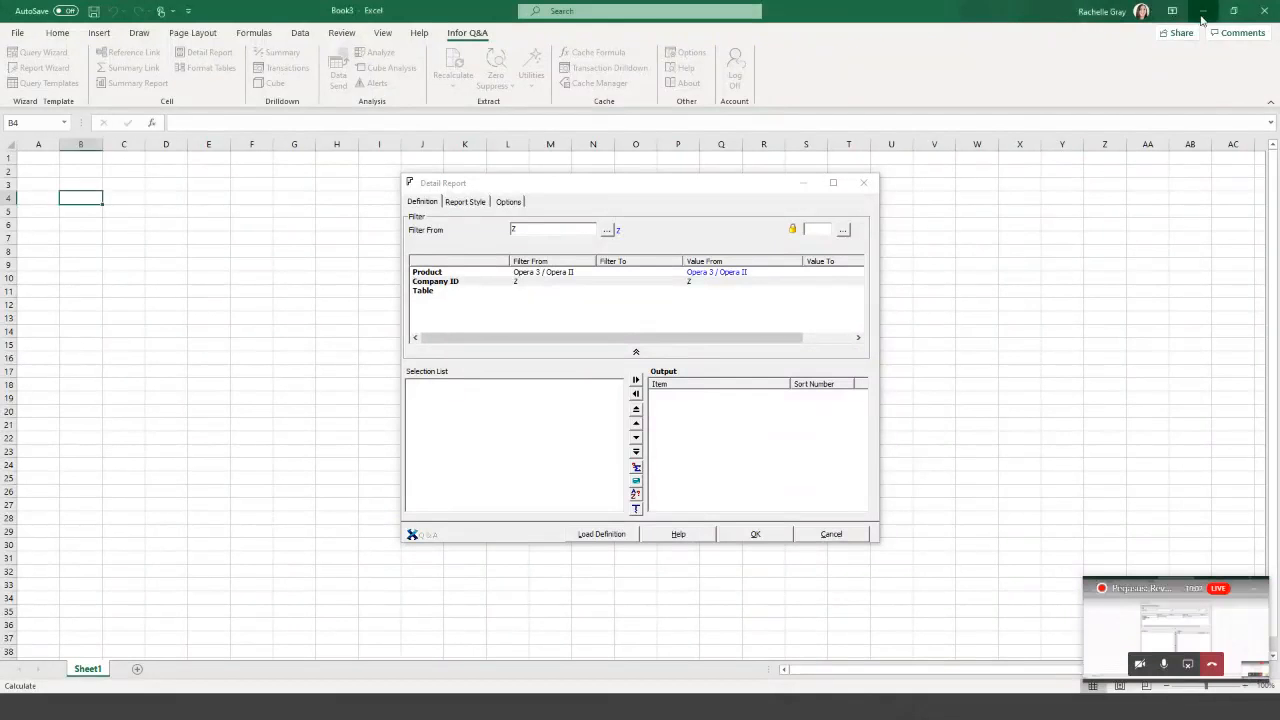
click(1202, 18)
click(808, 183)
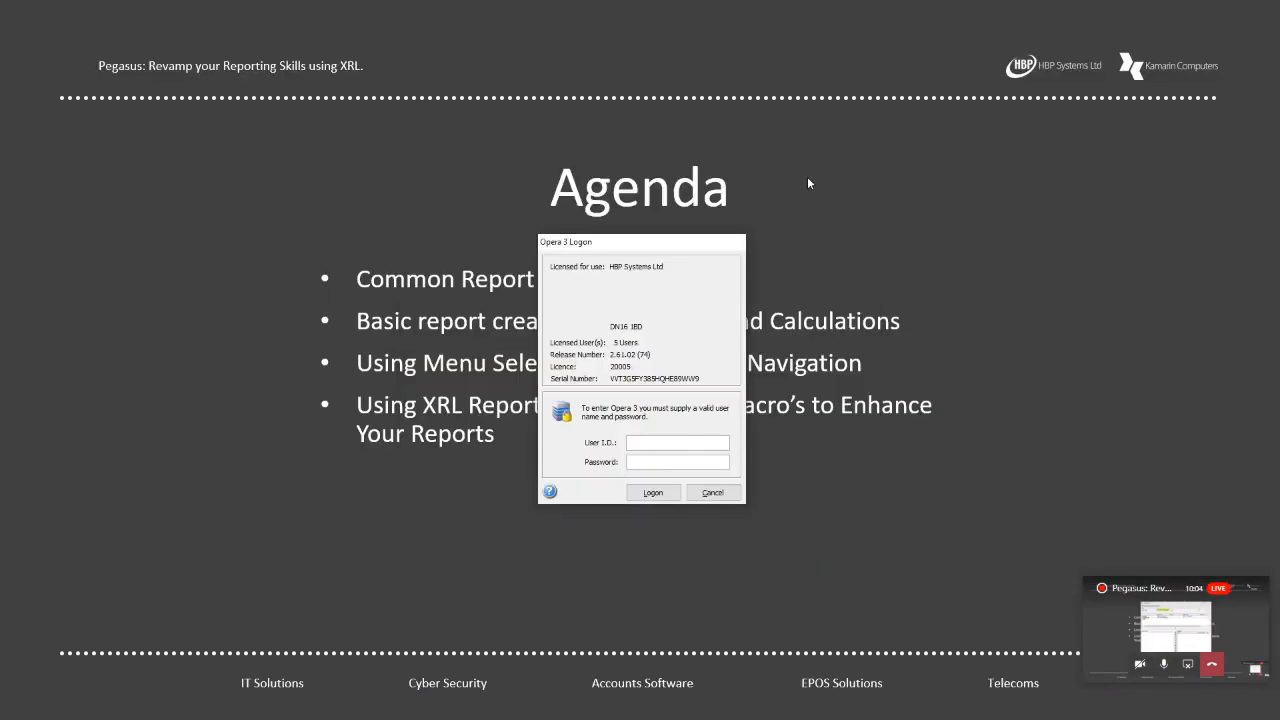
text(AD)
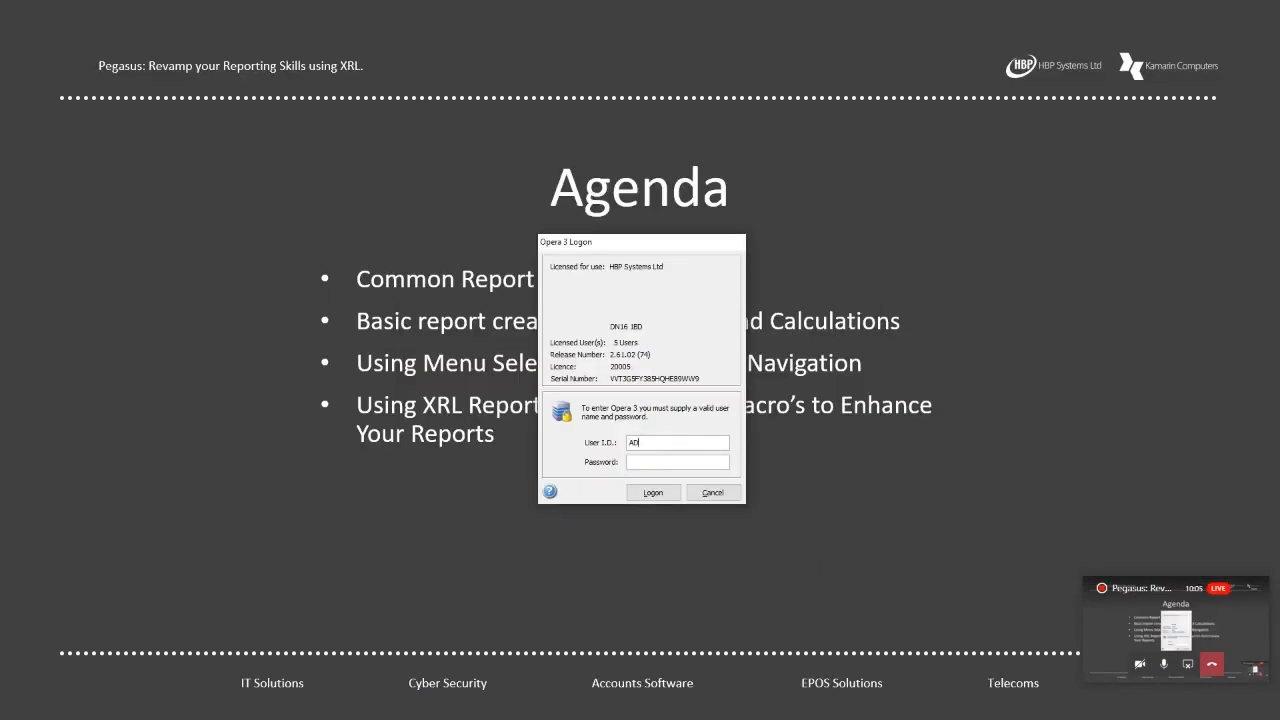
text(MIN)
key(Return)
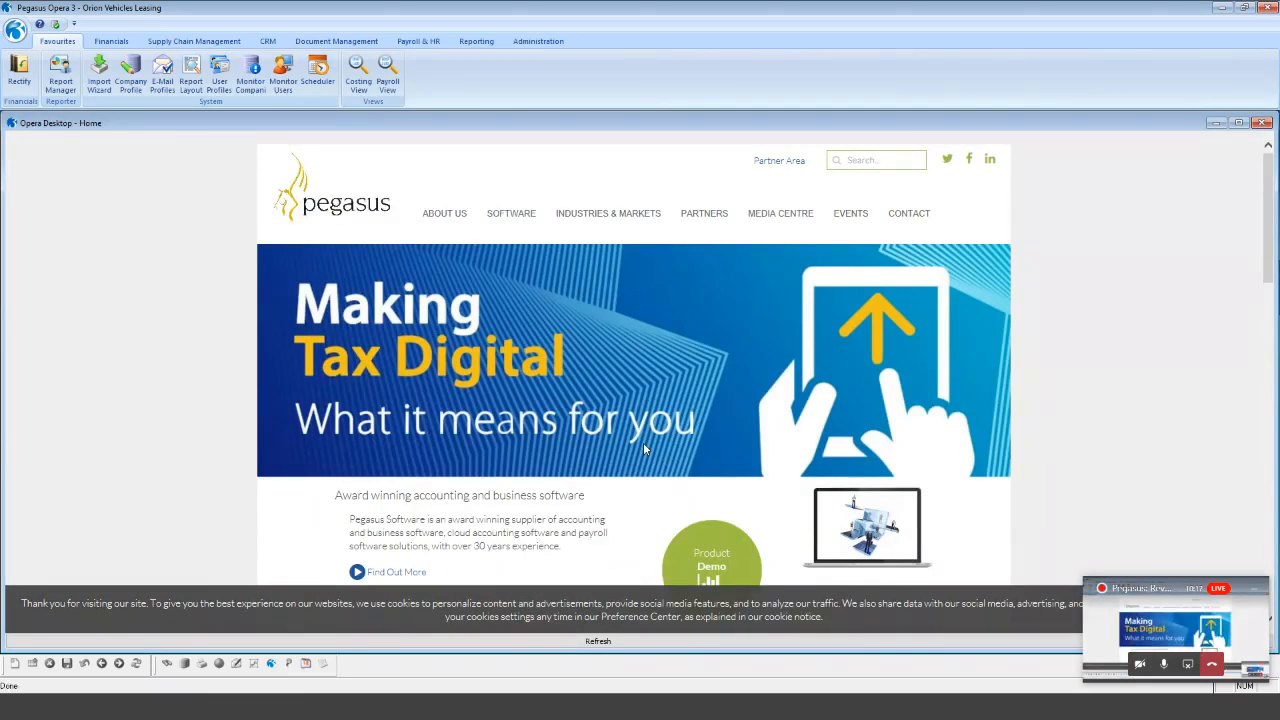
- Open sales ledger processing and view all account transactions for Adams Light Engineering Ltd, without a date range
click(113, 43)
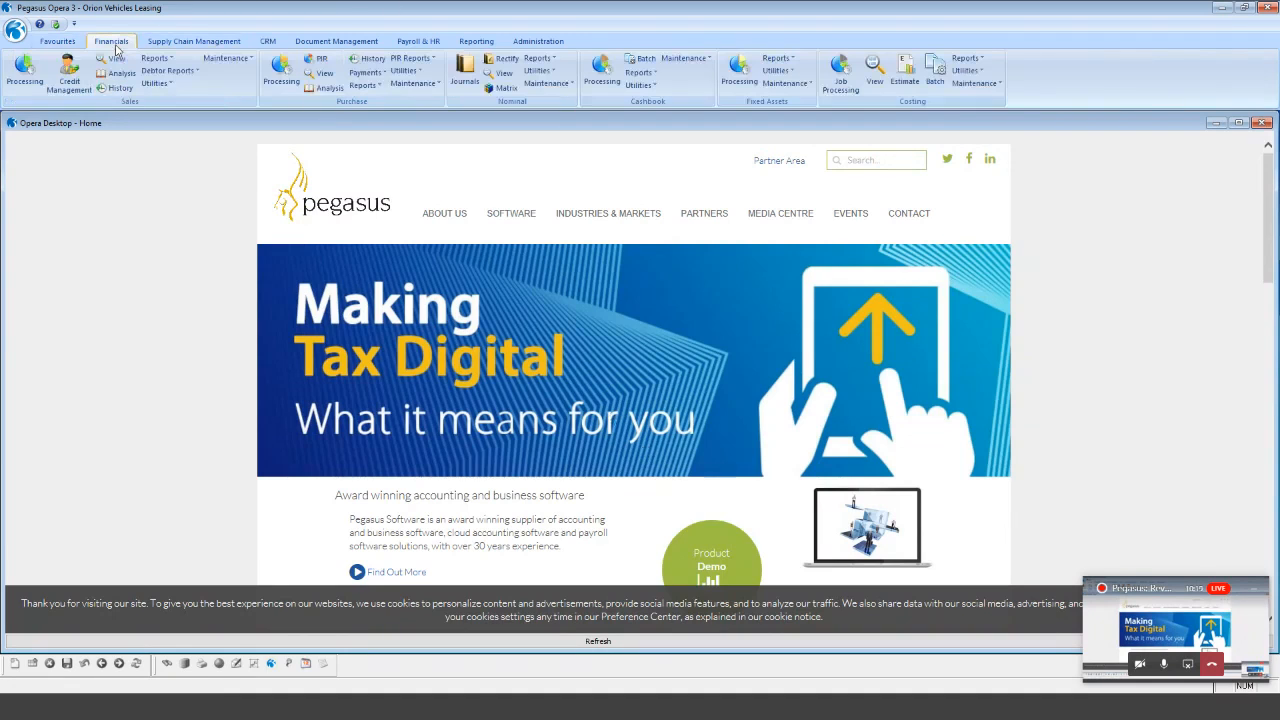
click(25, 72)
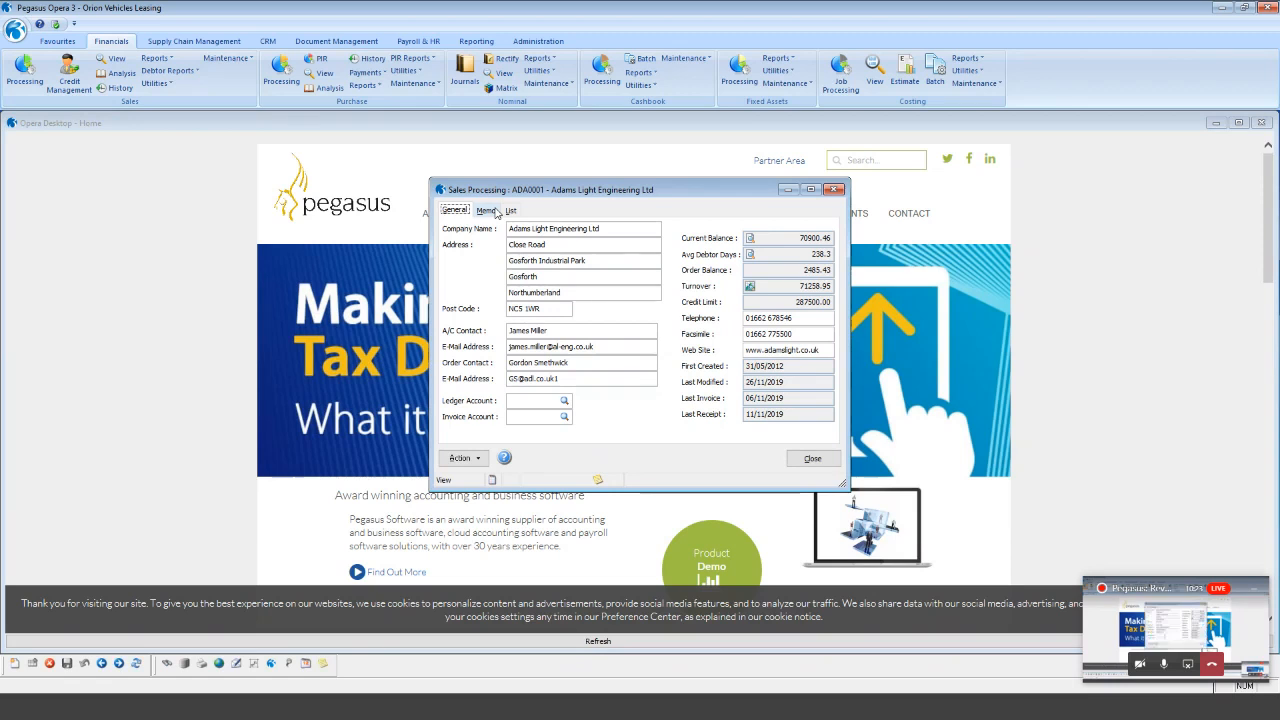
click(462, 457)
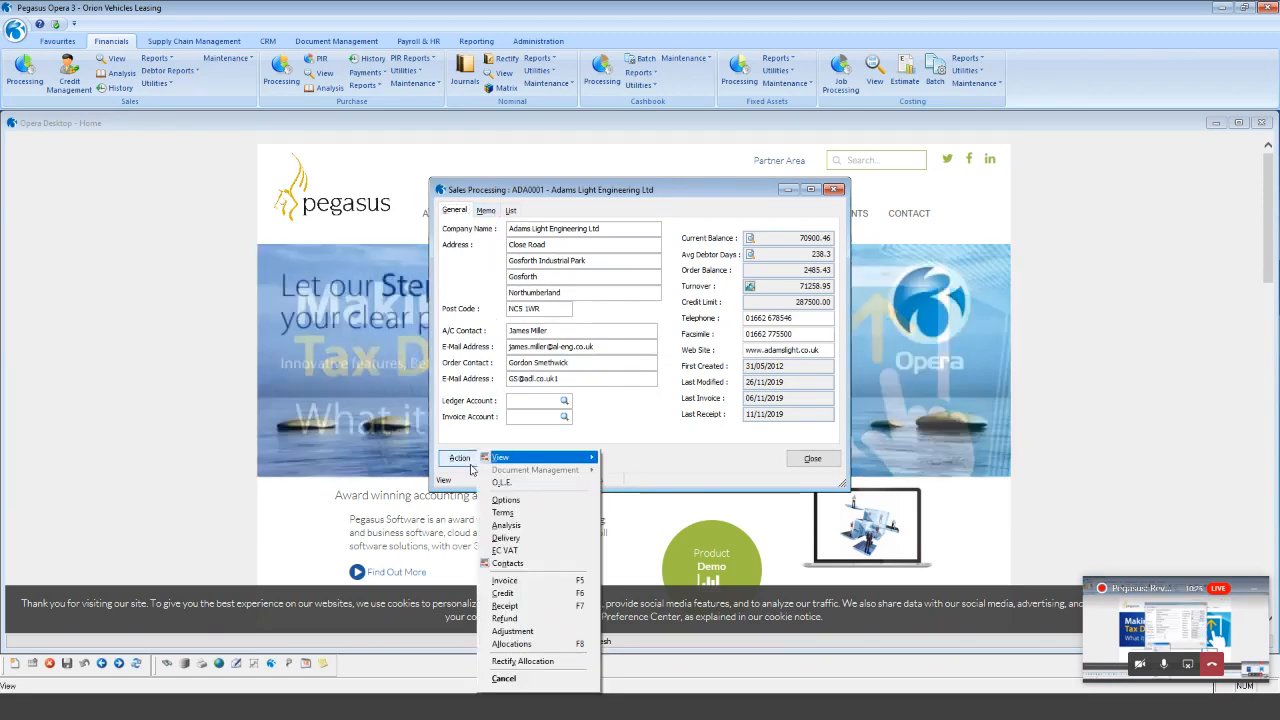
mouse_move(508, 460)
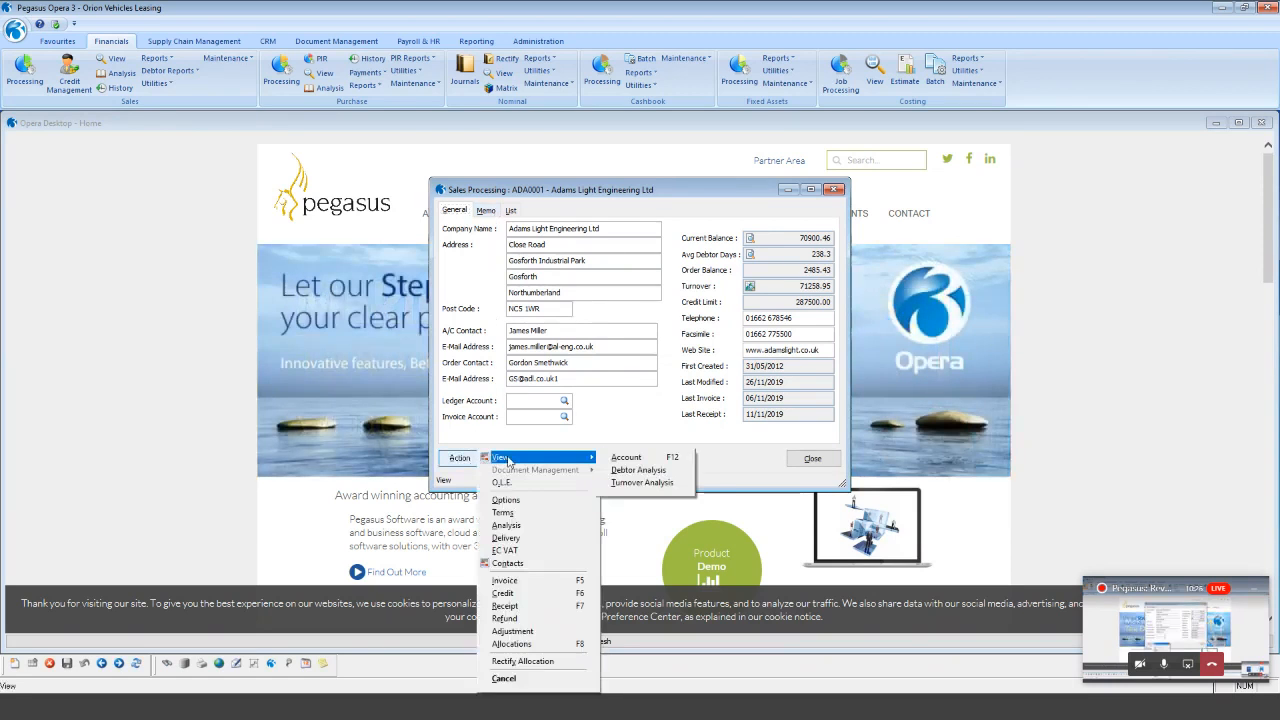
click(623, 462)
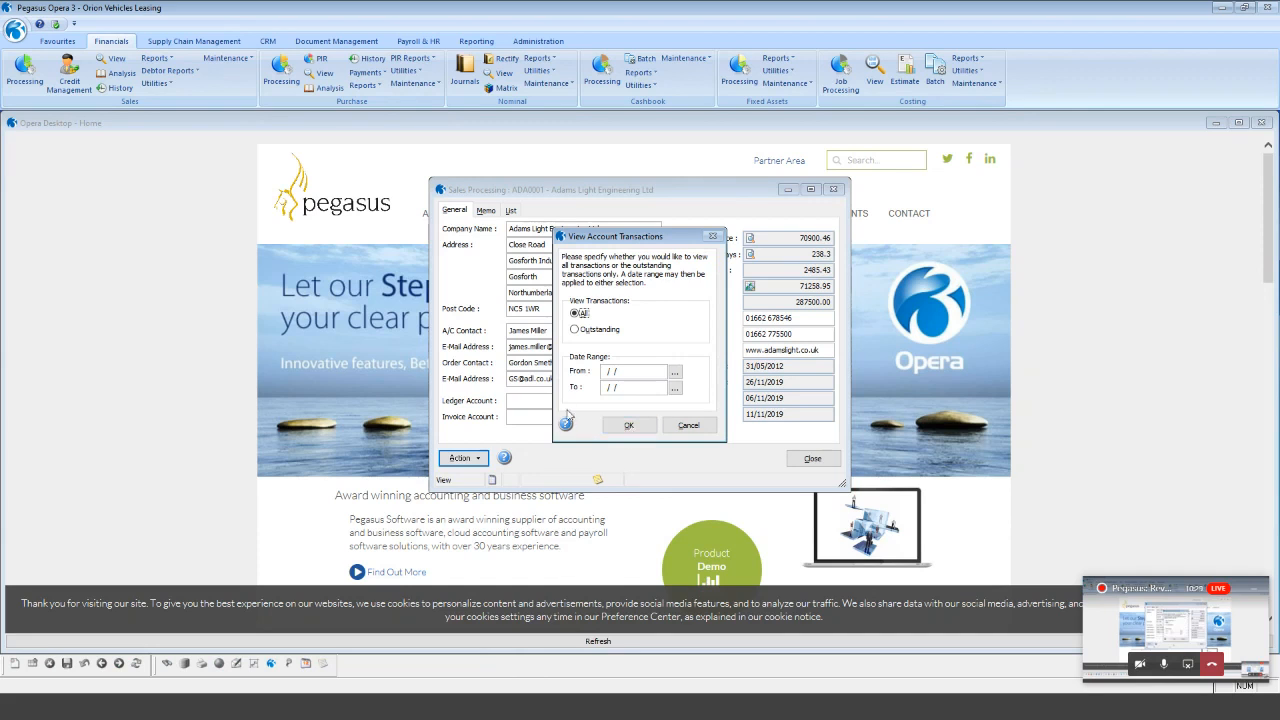
click(629, 425)
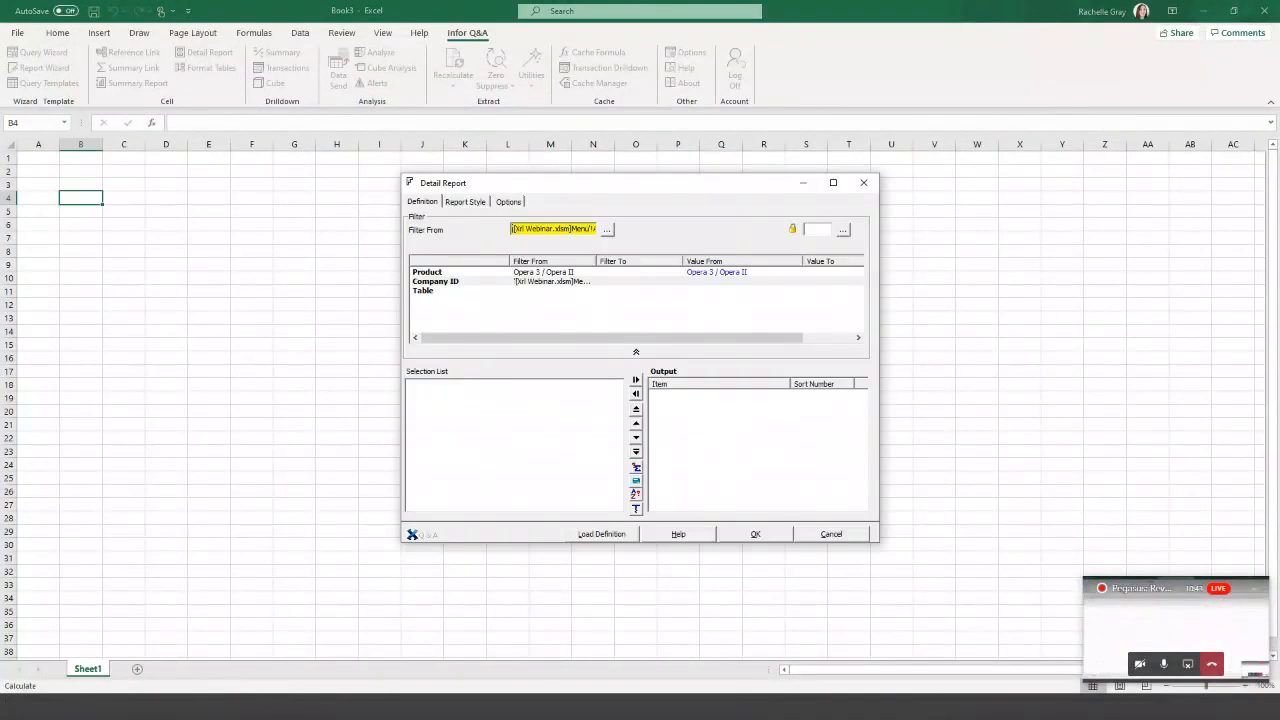
- Set the Detail Report's Company ID to Z and choose SN / Accounts (SL) from the Sales tables
double_click(444, 283)
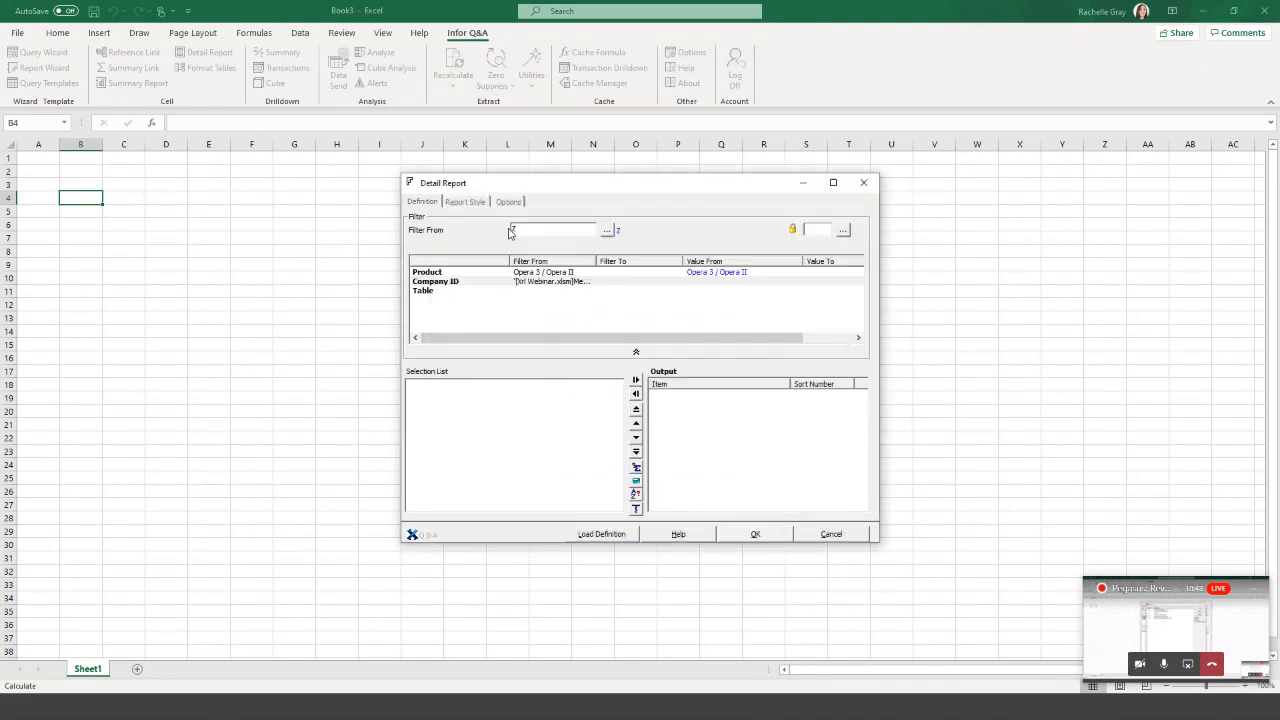
double_click(509, 229)
double_click(446, 292)
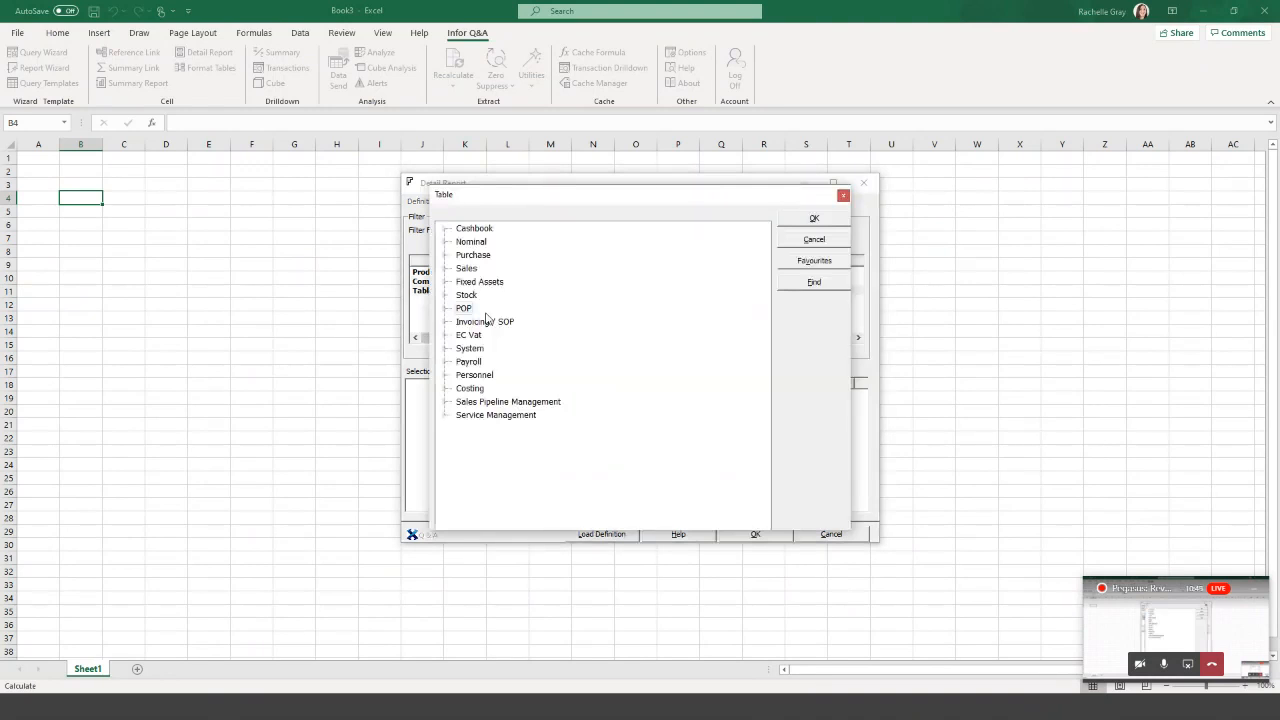
click(446, 269)
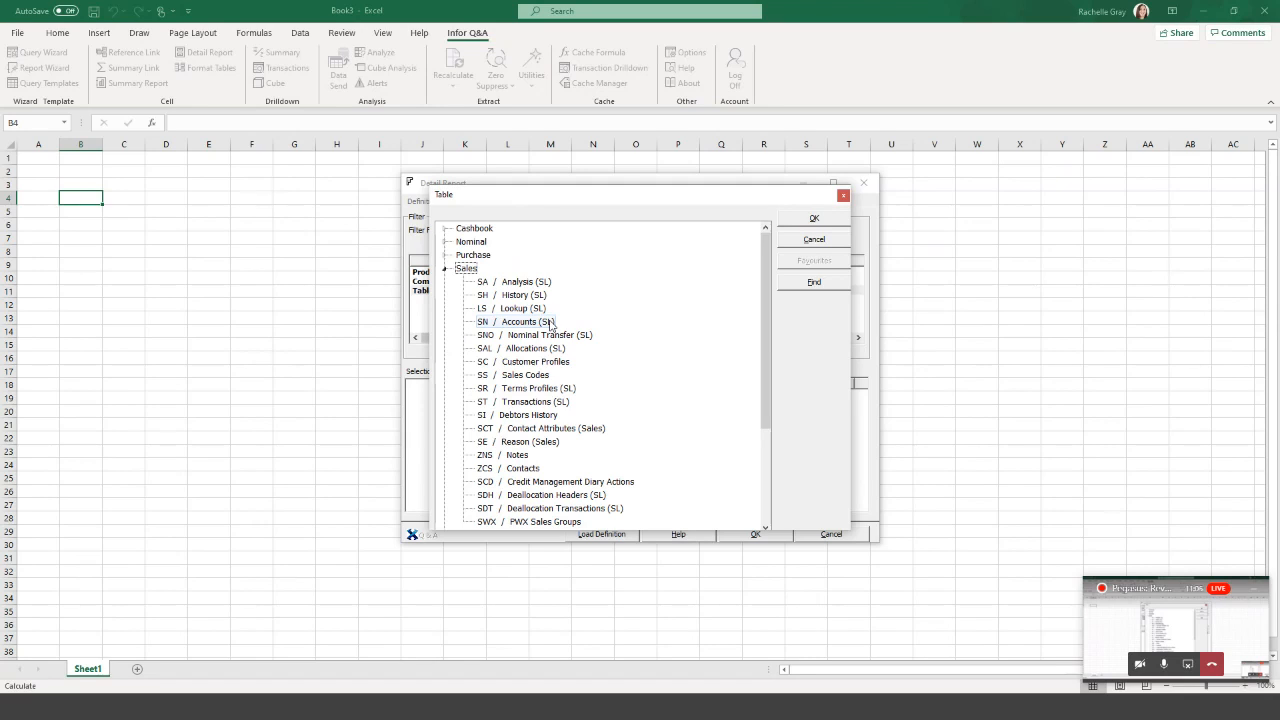
click(540, 403)
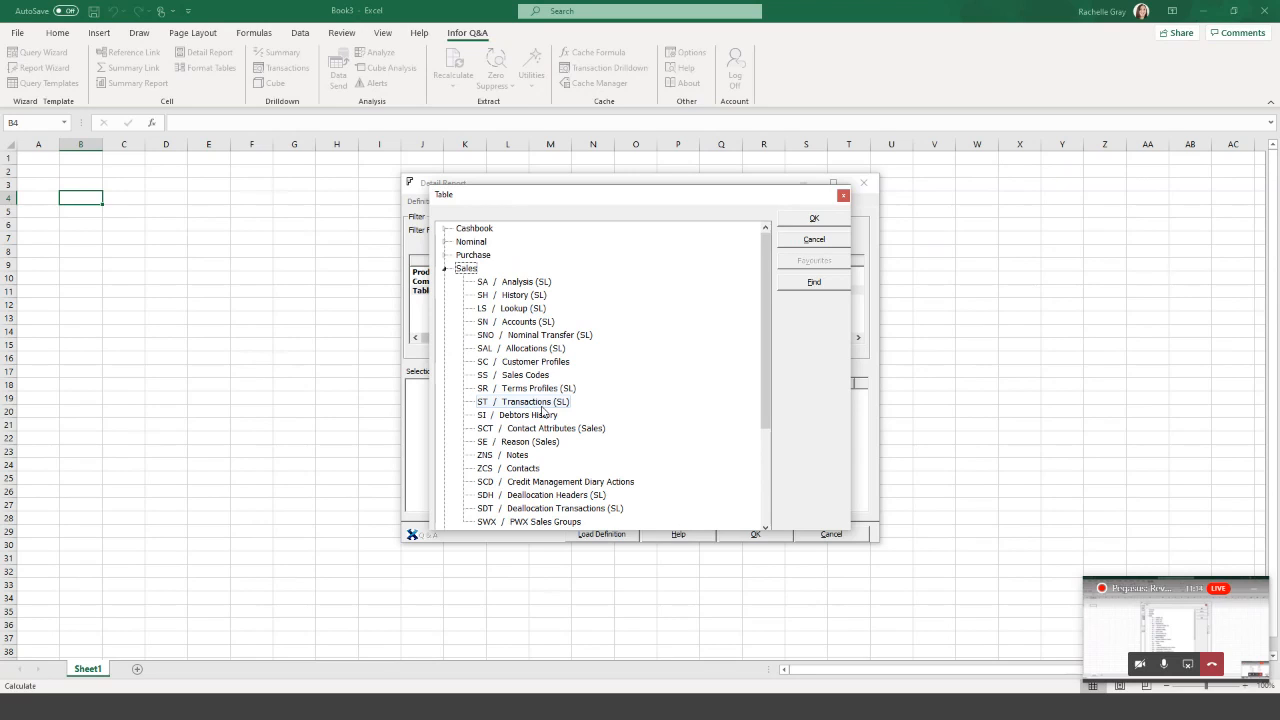
click(538, 321)
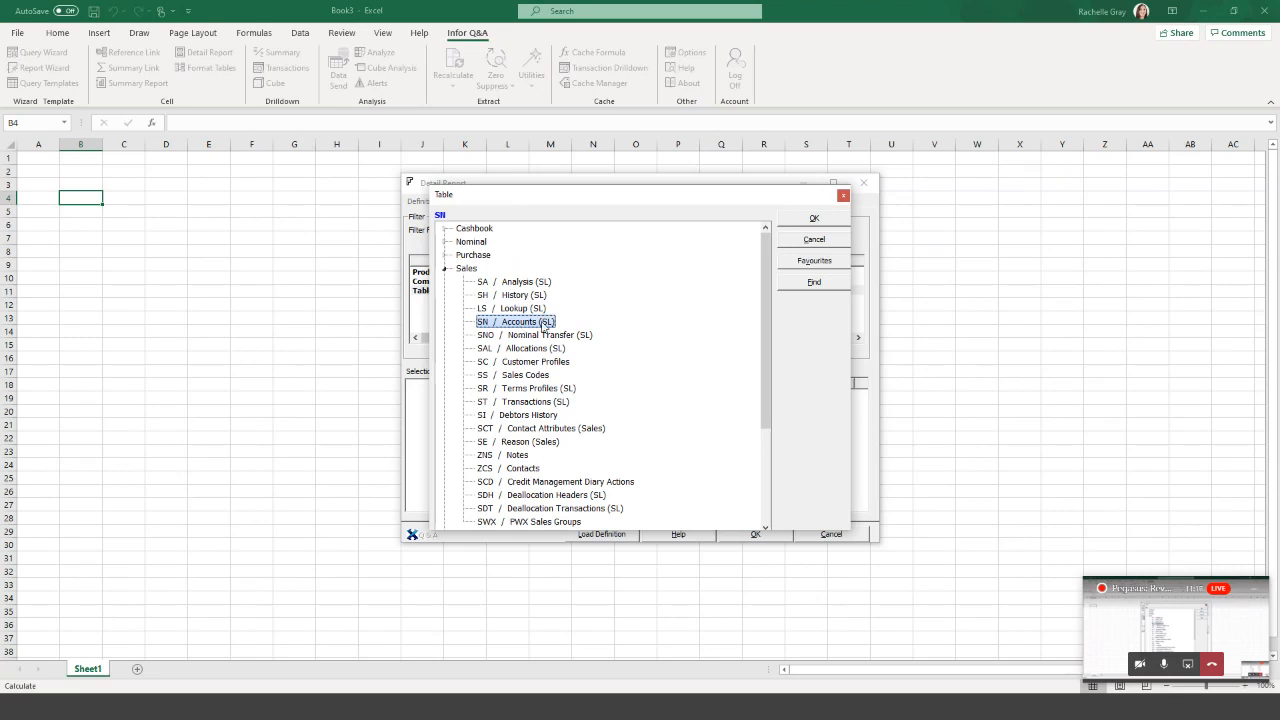
click(786, 219)
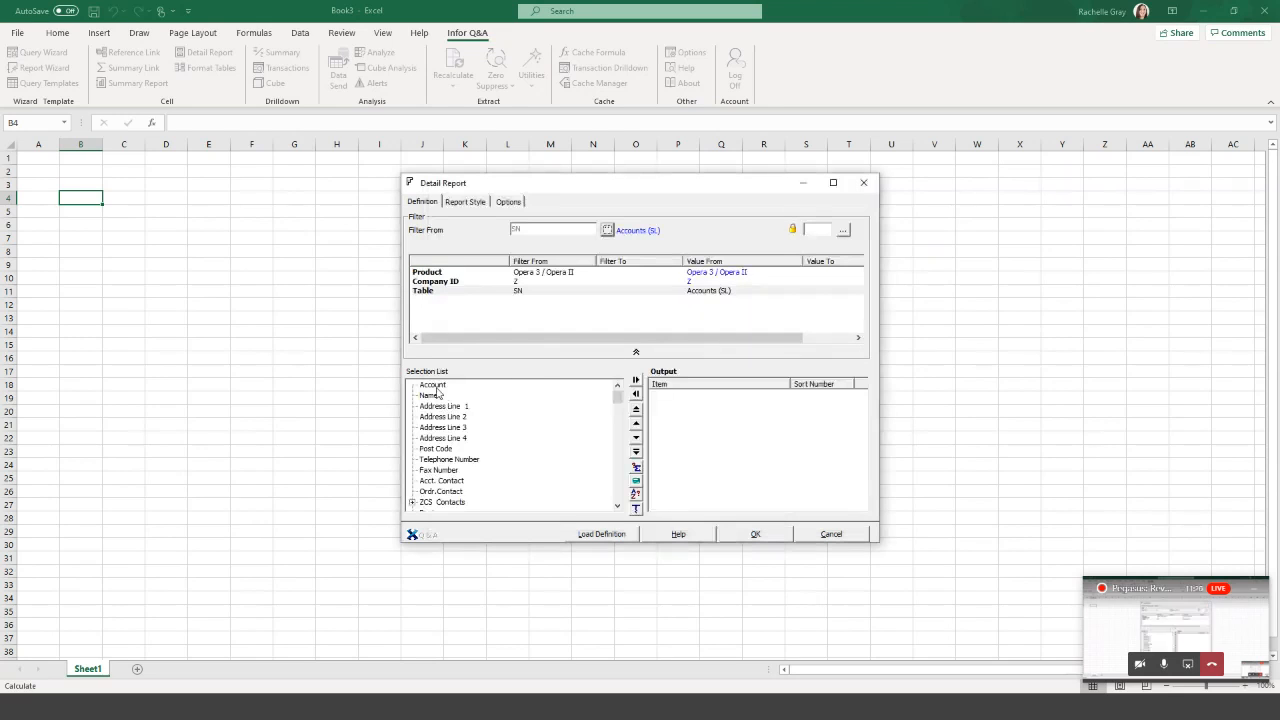
- Examine the fields that the sales ledger Accounts table offers in the Detail Report's selection list
scroll(437, 453, down, 1)
scroll(437, 453, down, 6)
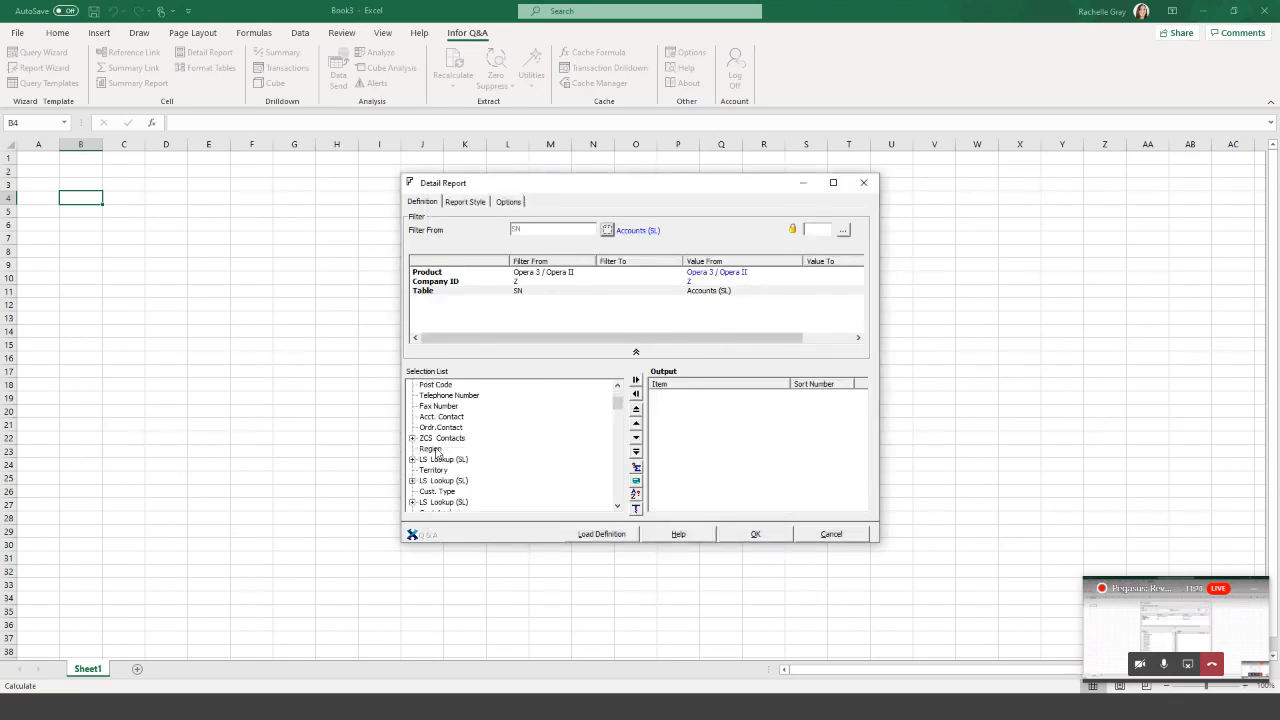
scroll(437, 453, down, 2)
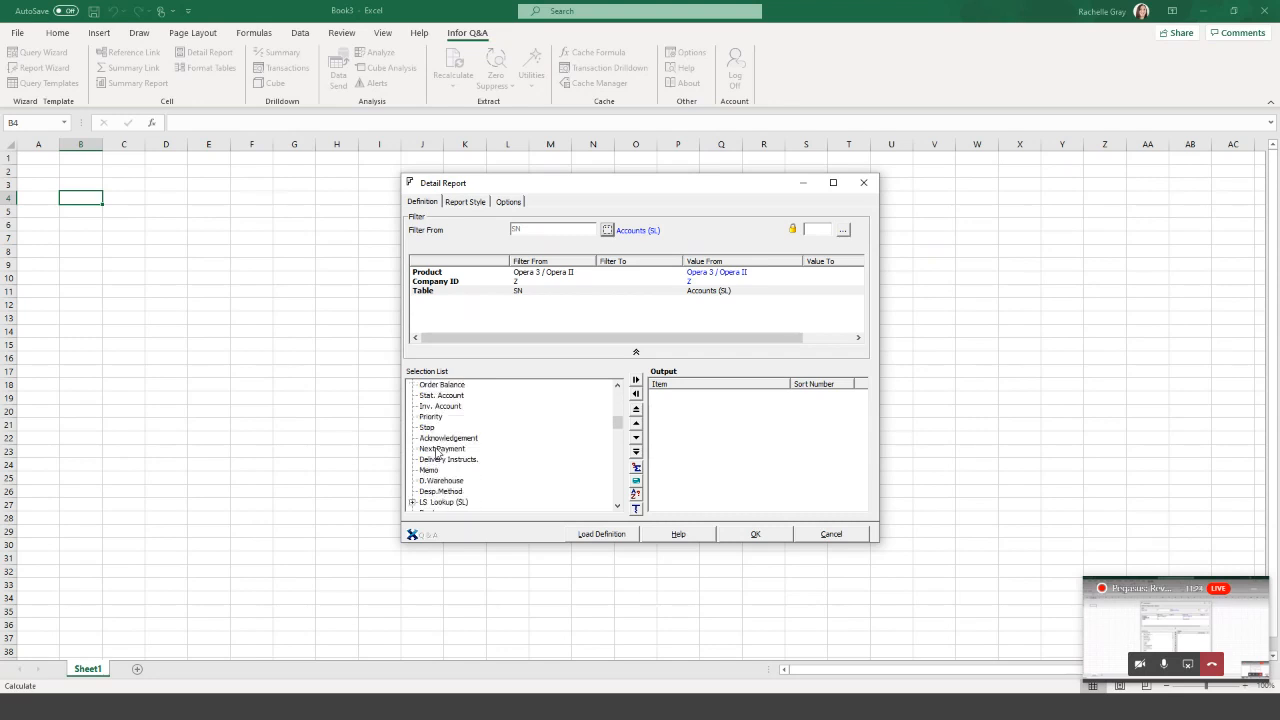
scroll(440, 452, up, 4)
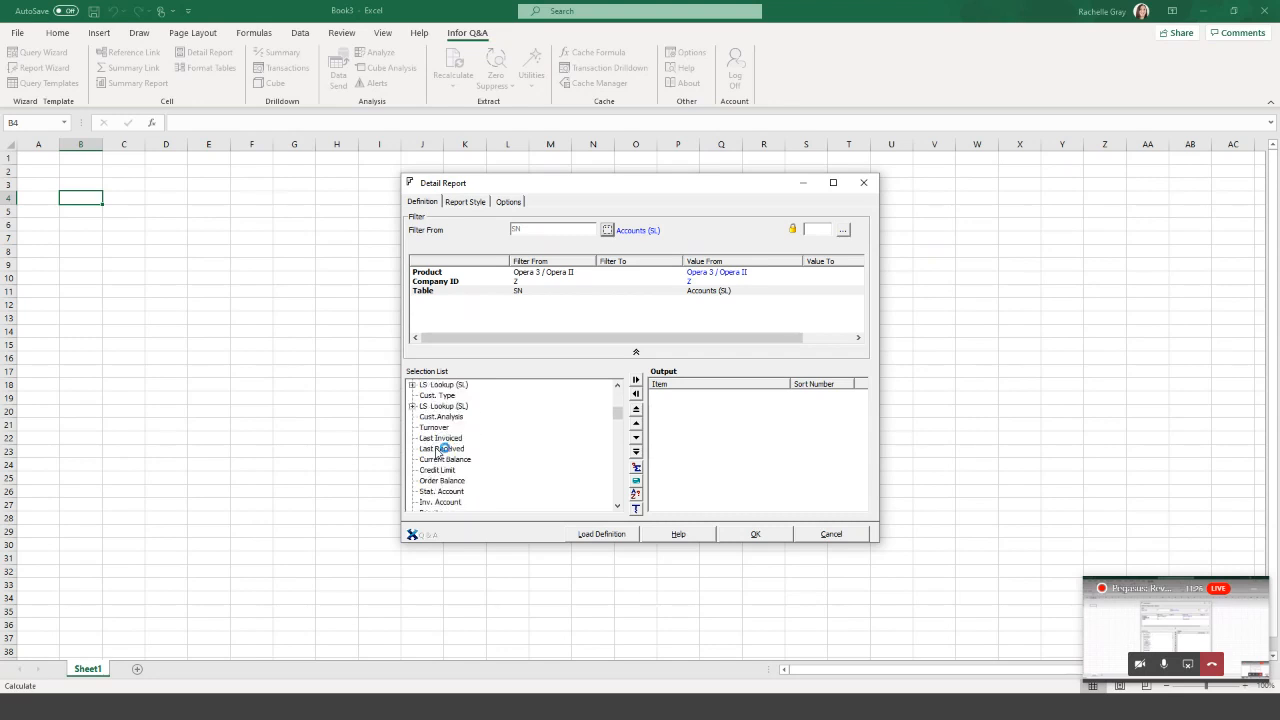
scroll(440, 452, down, 1)
scroll(440, 452, down, 4)
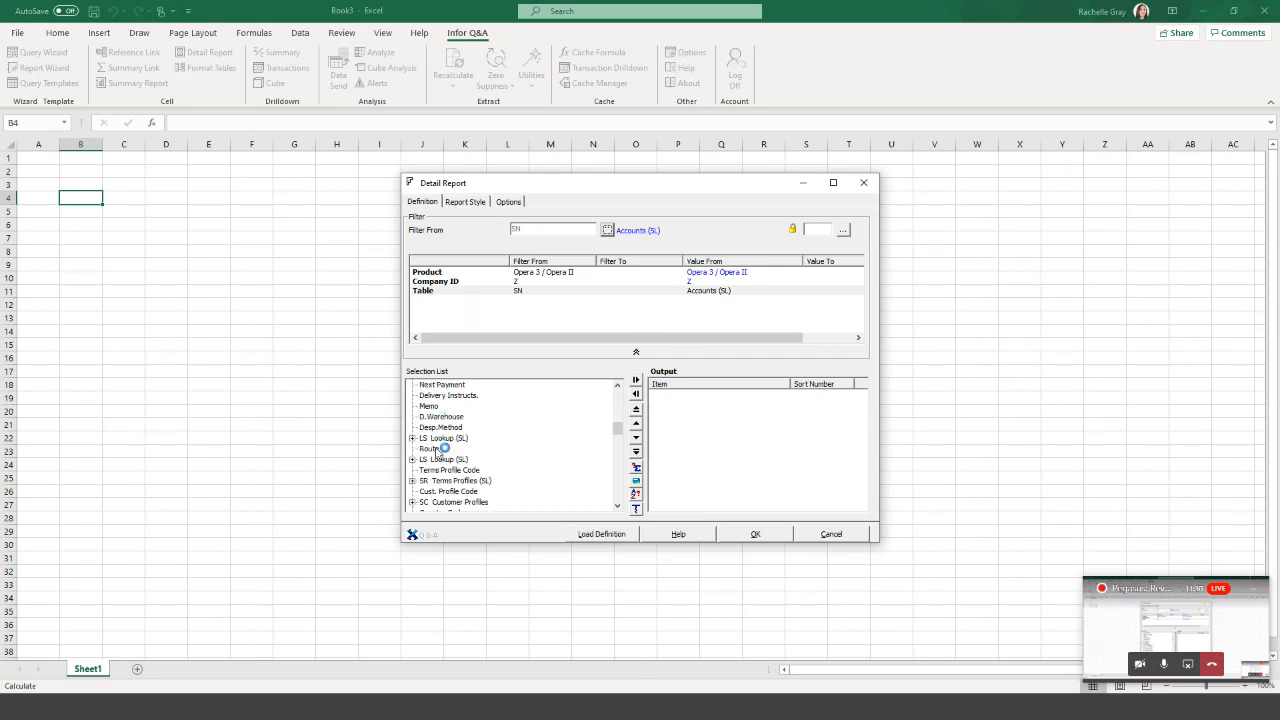
- Change the report's table to ST / Transactions (SL) and check the linked SN Accounts (SL) fields
double_click(443, 292)
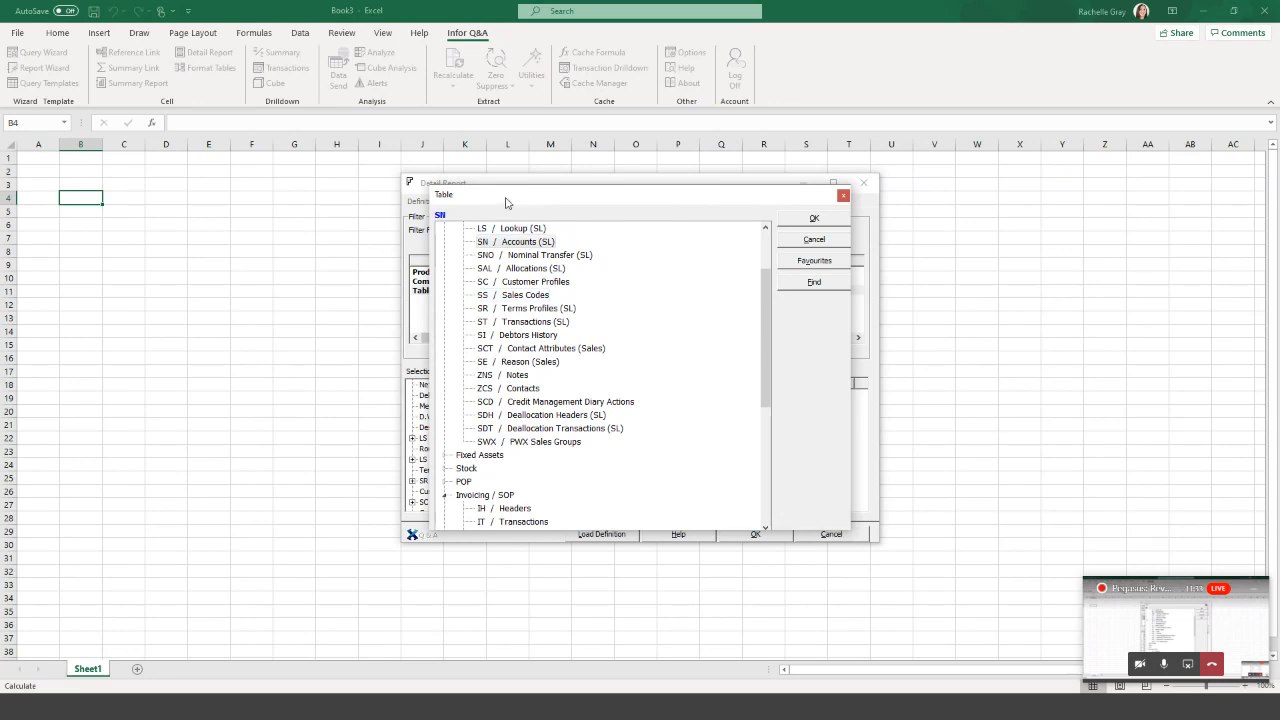
drag(505, 203, 724, 193)
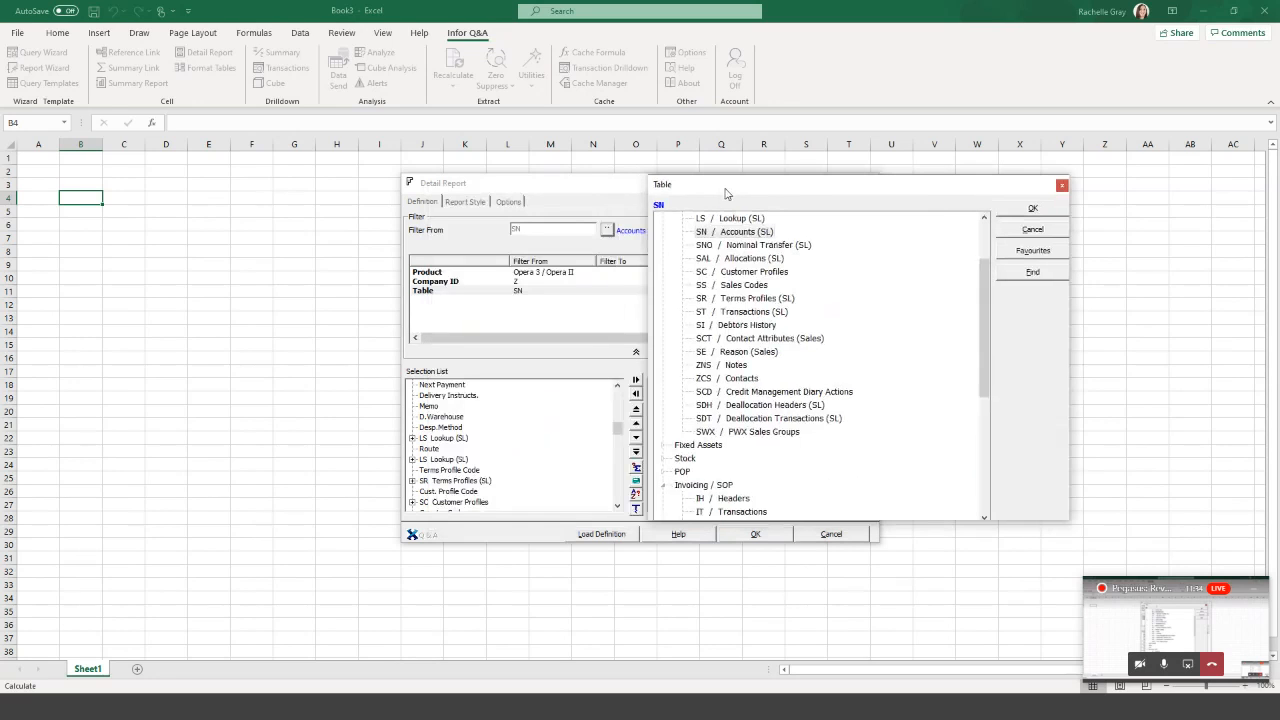
click(745, 314)
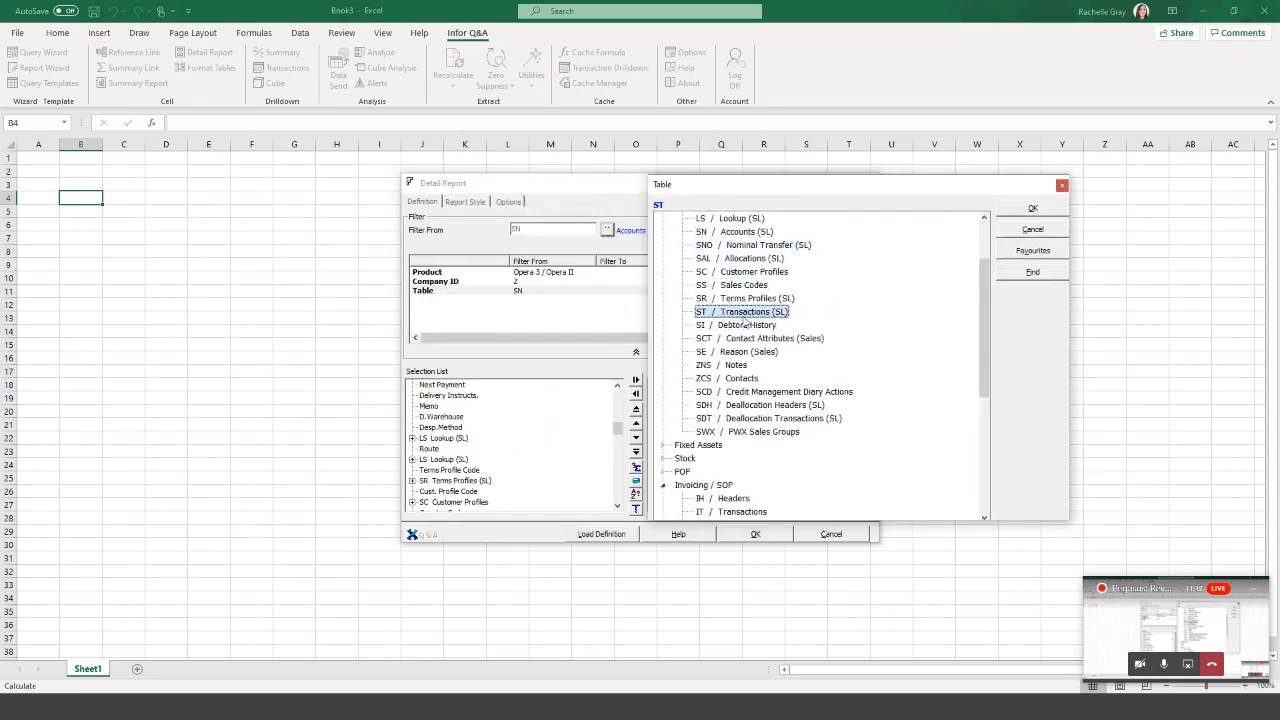
click(1048, 209)
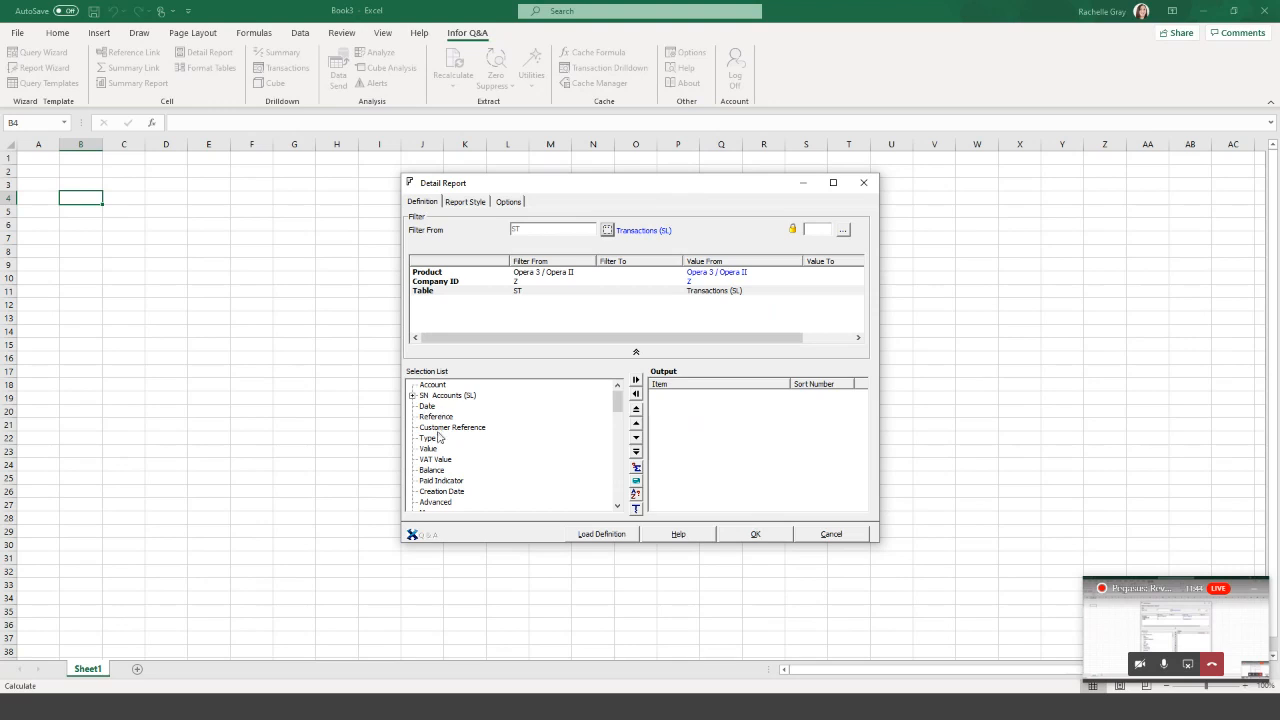
click(412, 396)
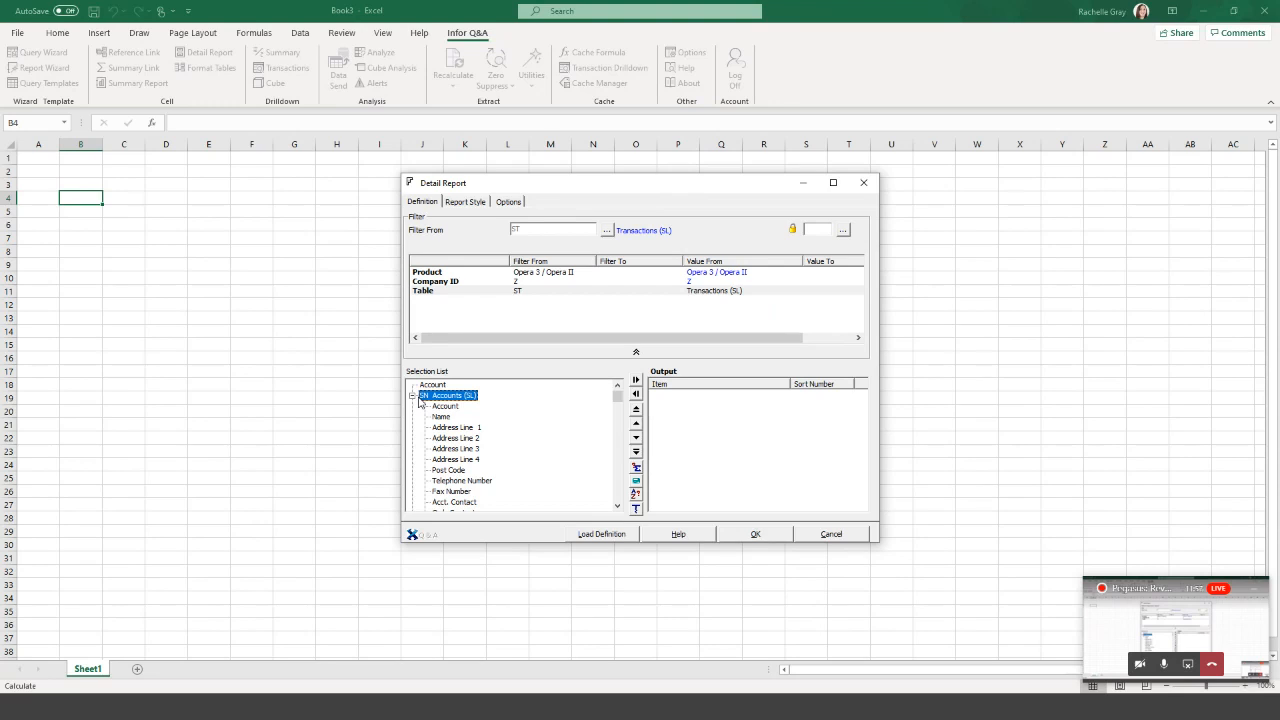
click(412, 396)
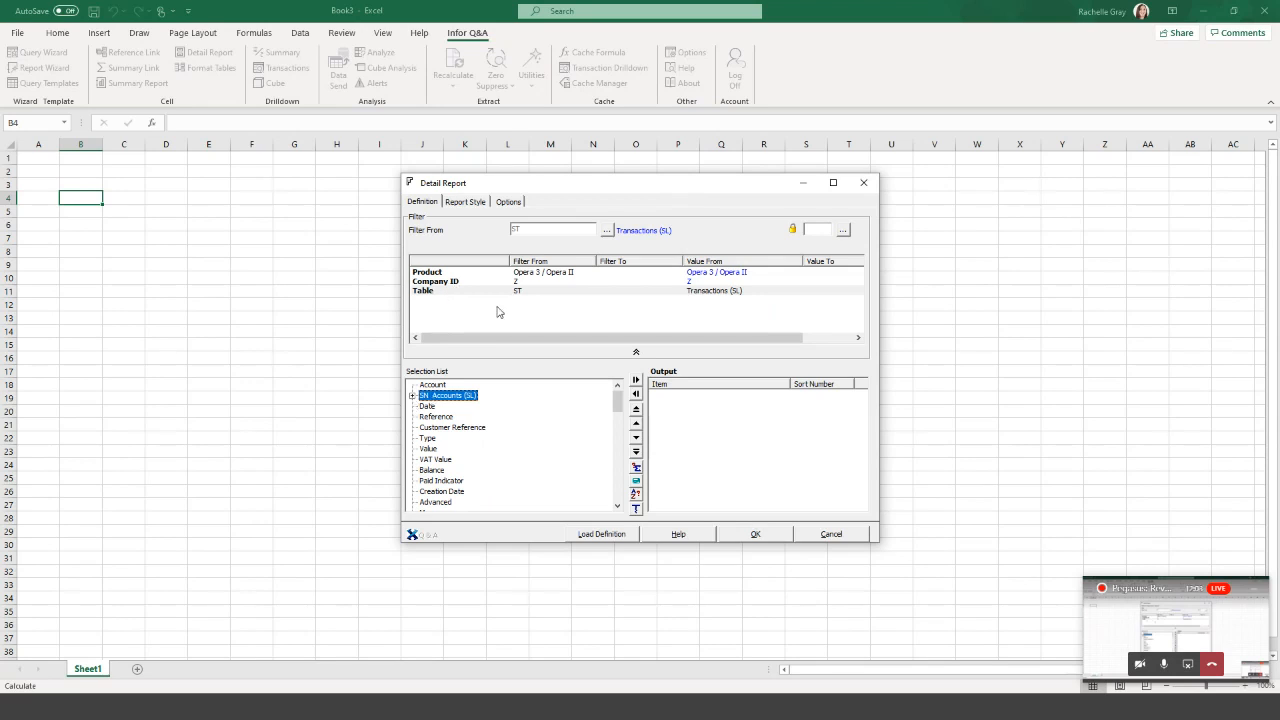
- Add Account, Date, Reference, Customer Reference, Type, Value and VAT Value to the Detail Report's output
click(432, 386)
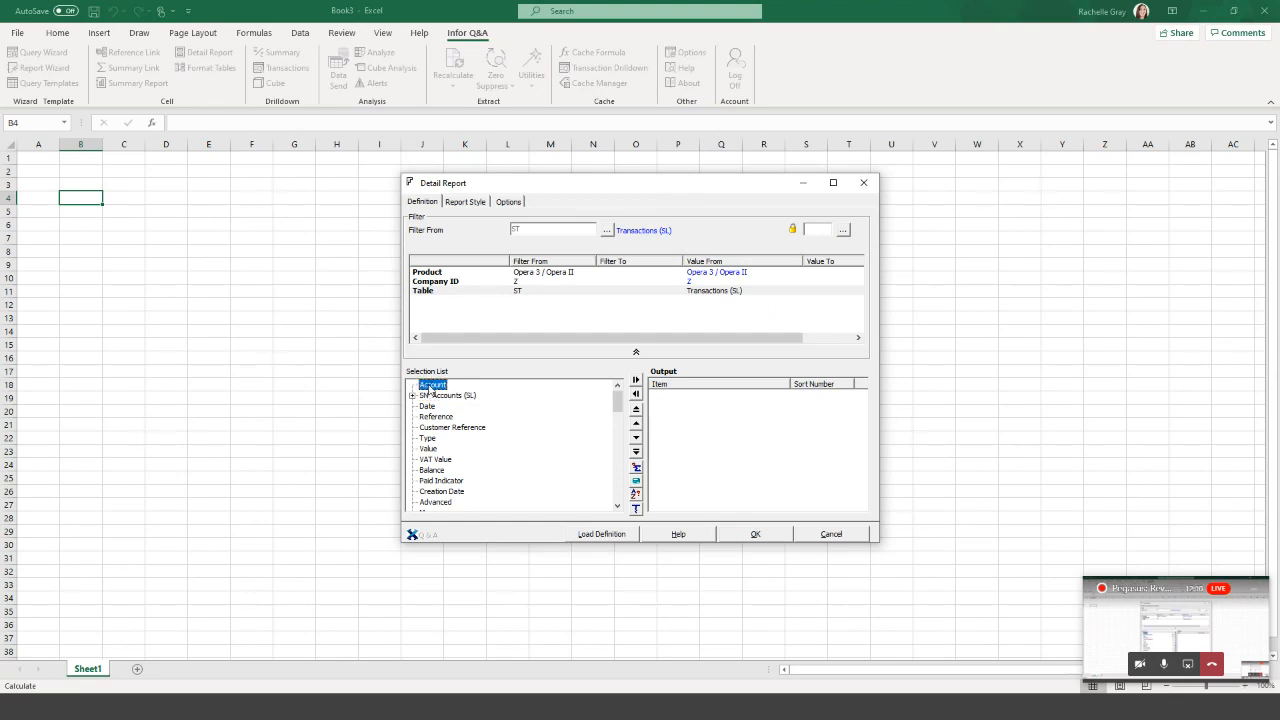
drag(432, 393, 668, 405)
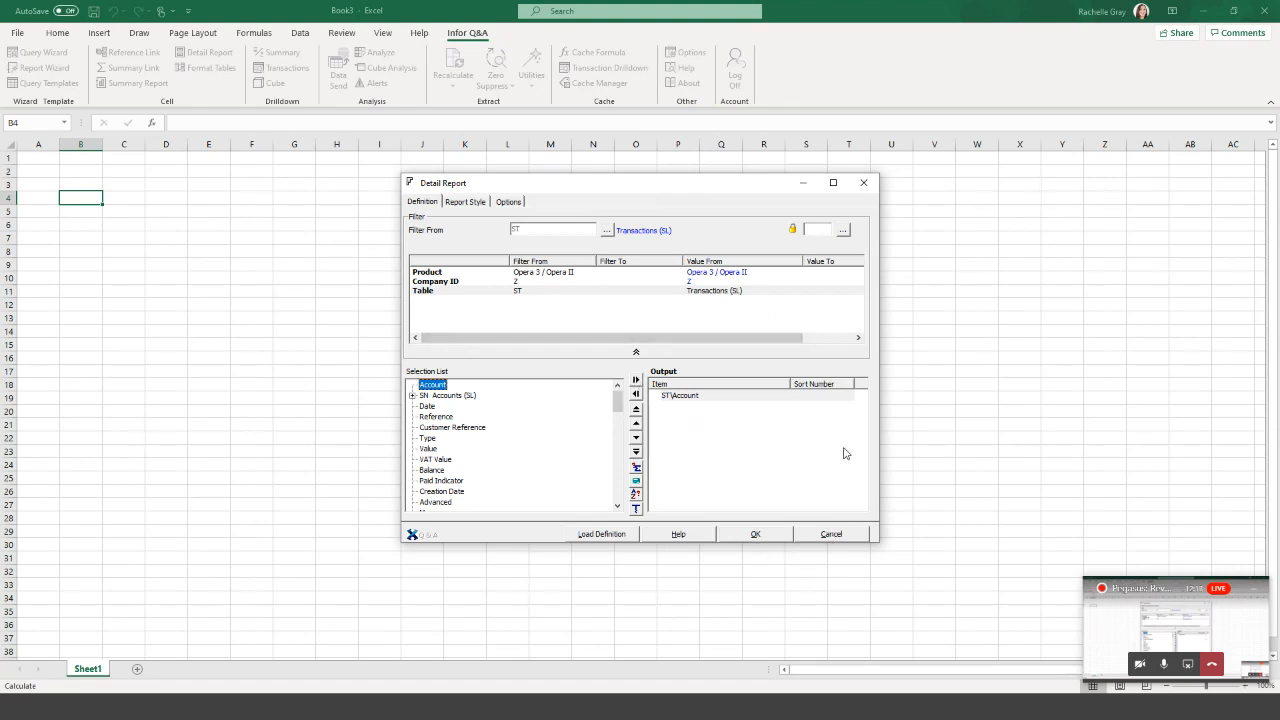
double_click(427, 407)
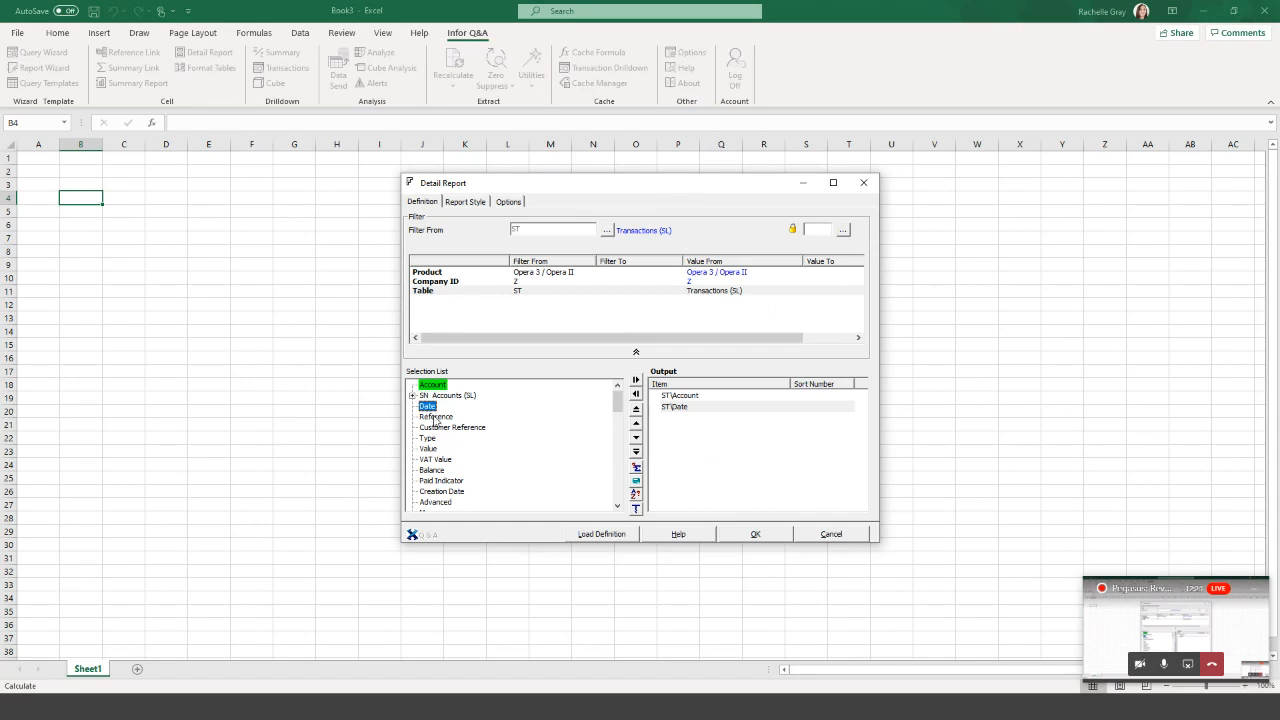
double_click(435, 417)
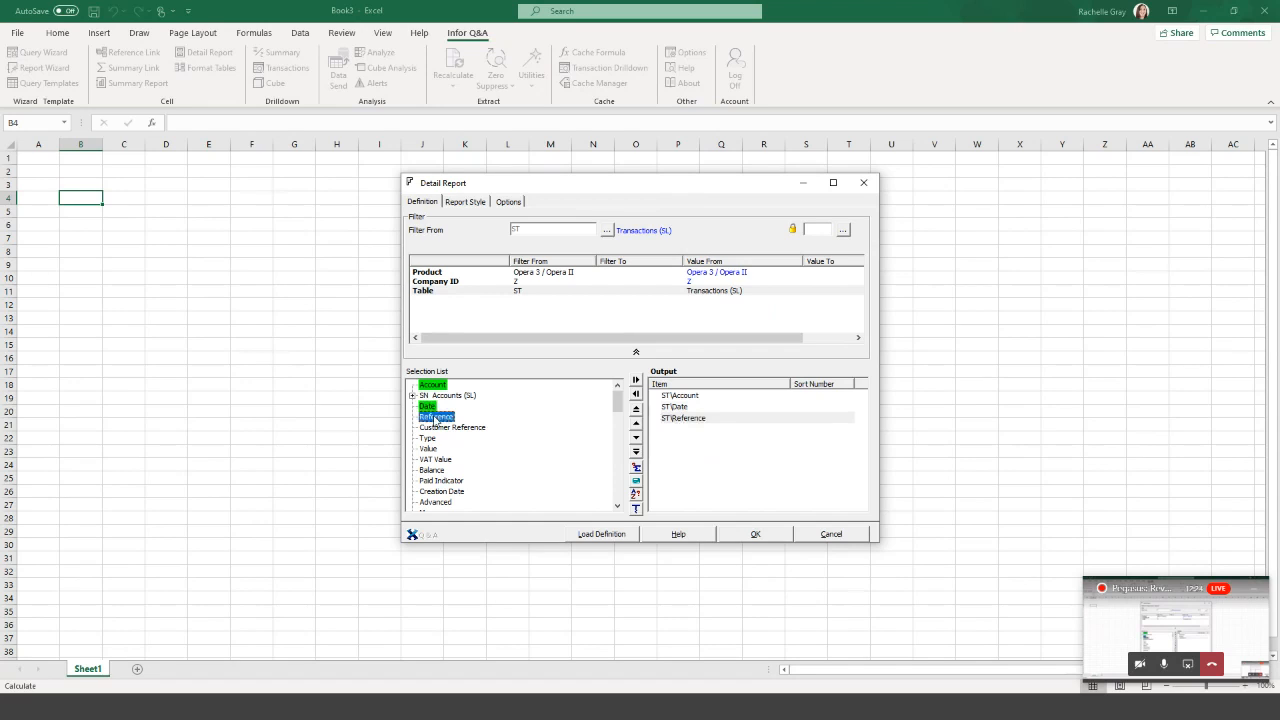
double_click(437, 428)
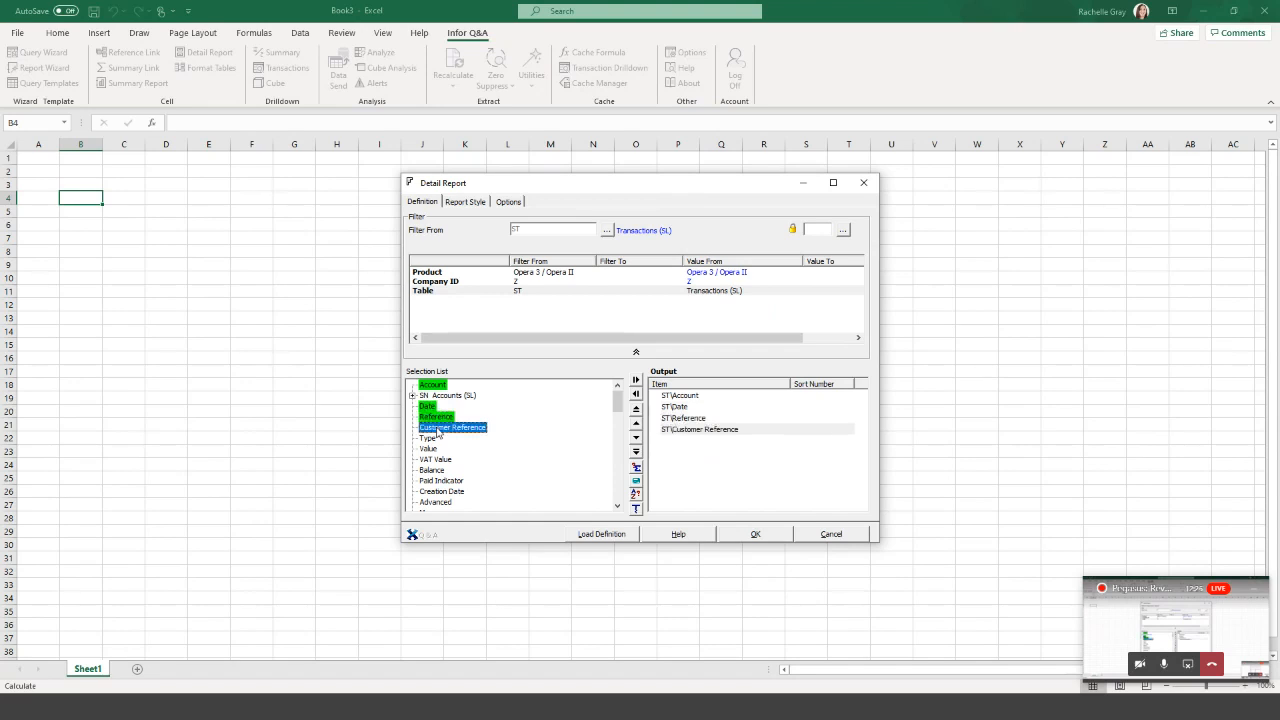
double_click(430, 441)
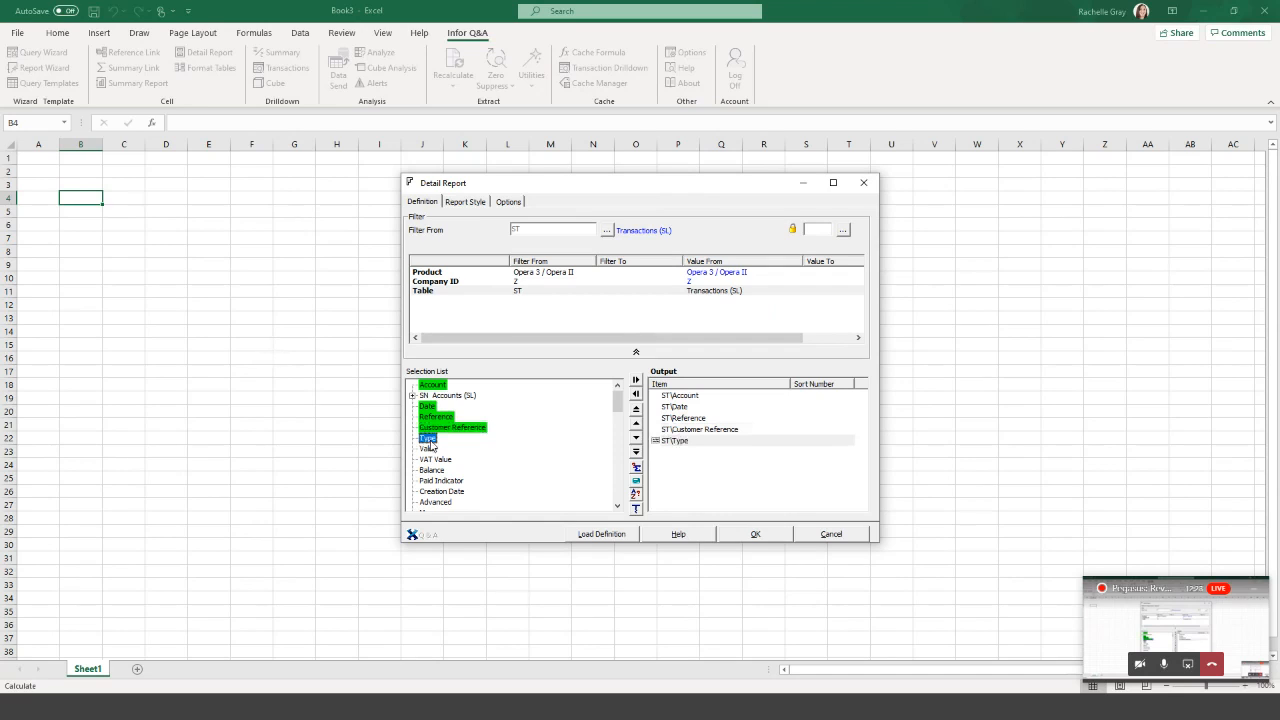
double_click(429, 450)
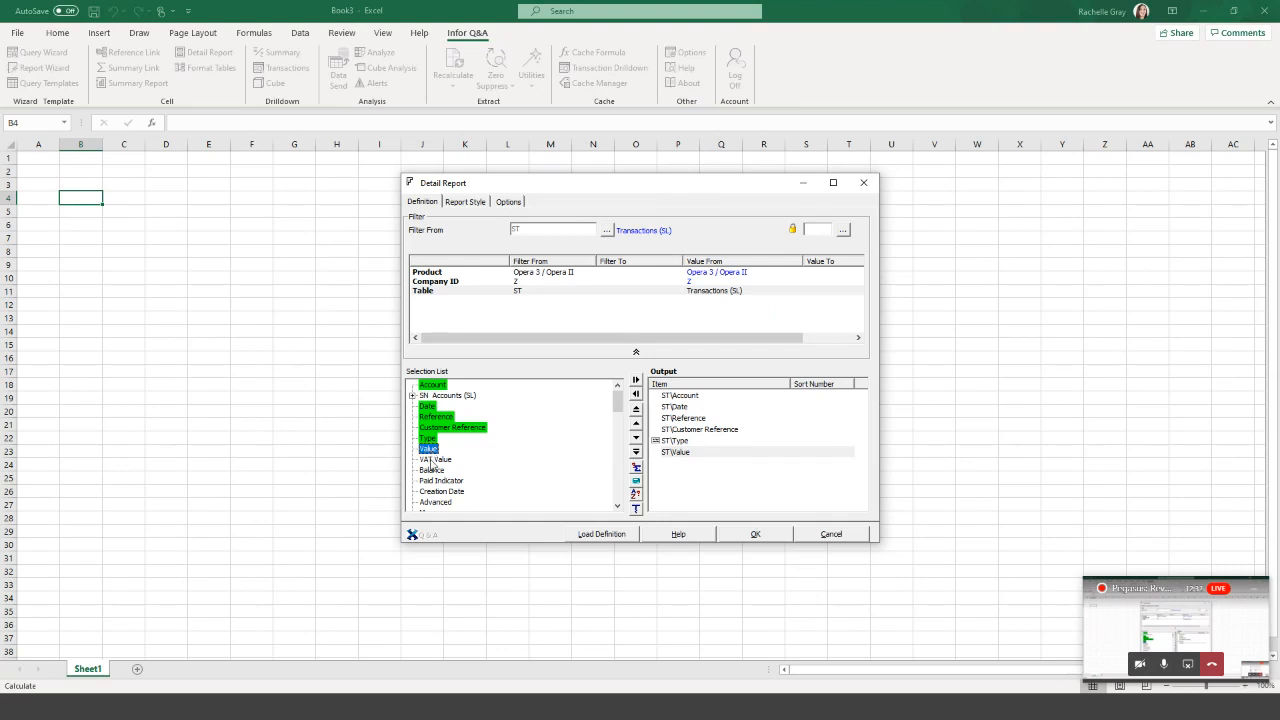
double_click(431, 460)
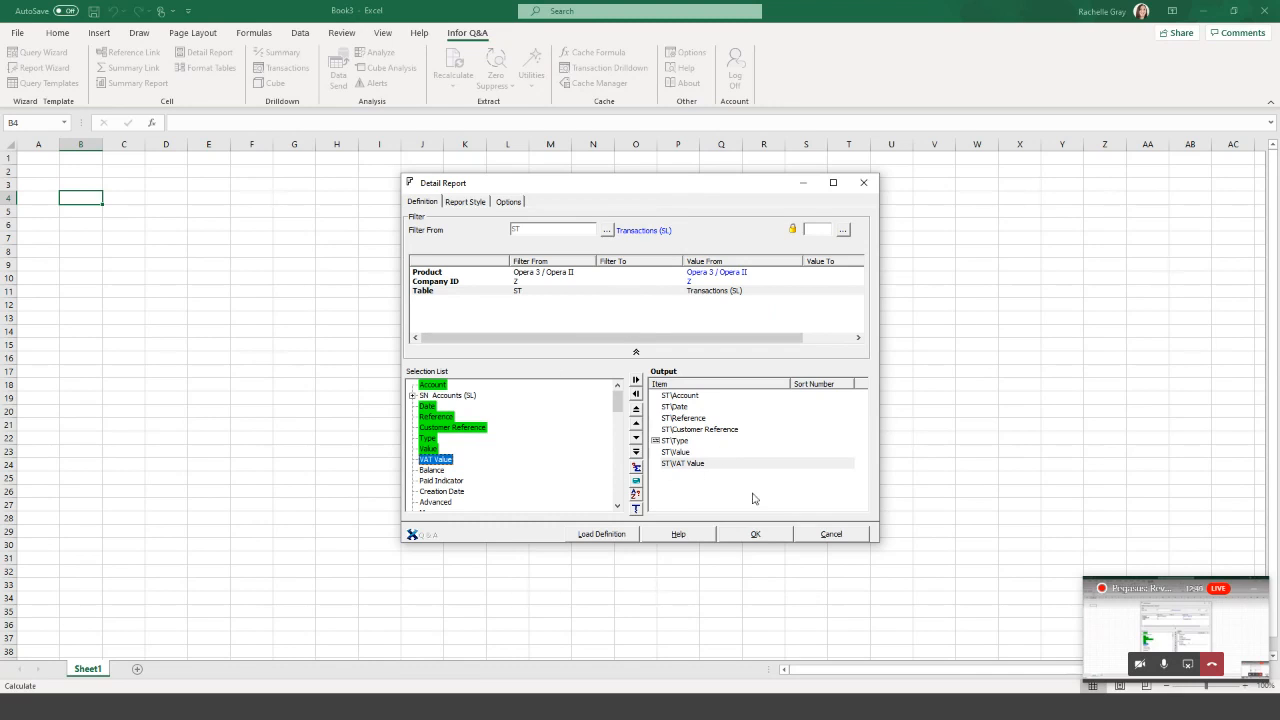
- Generate the Detail Report from cell B4 and look through its sales ledger transaction rows
click(755, 535)
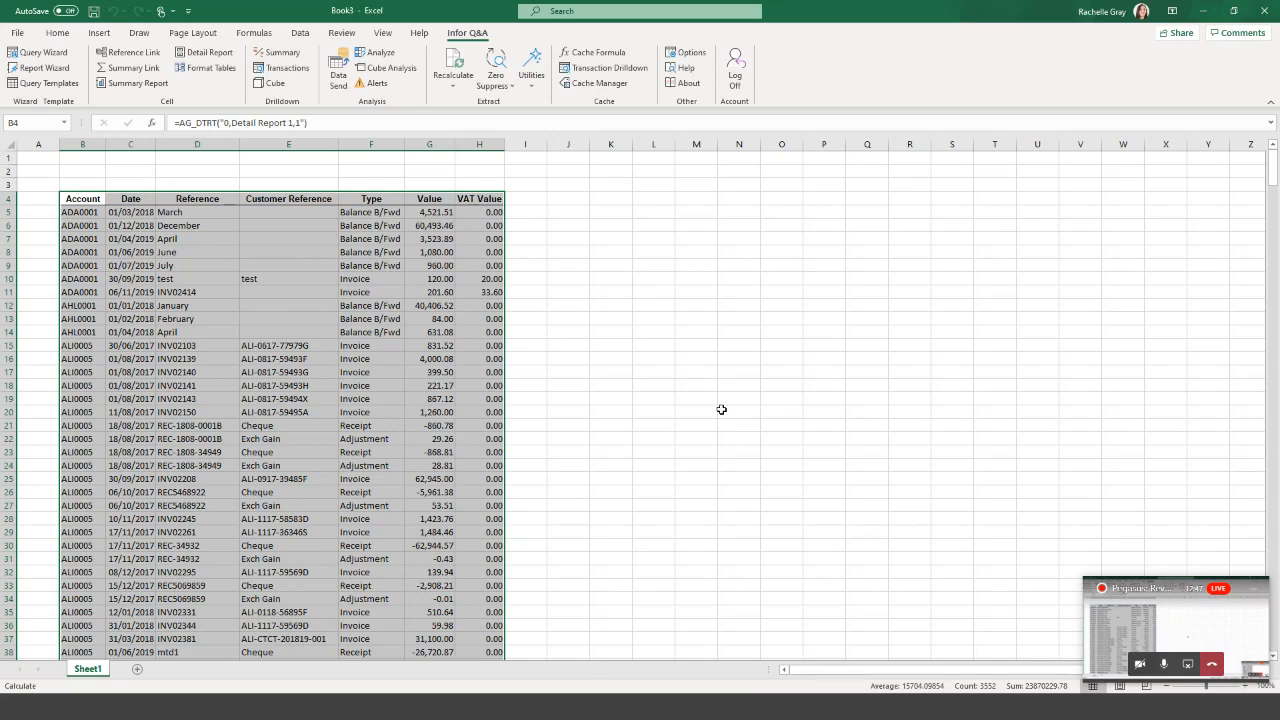
scroll(288, 333, down, 10)
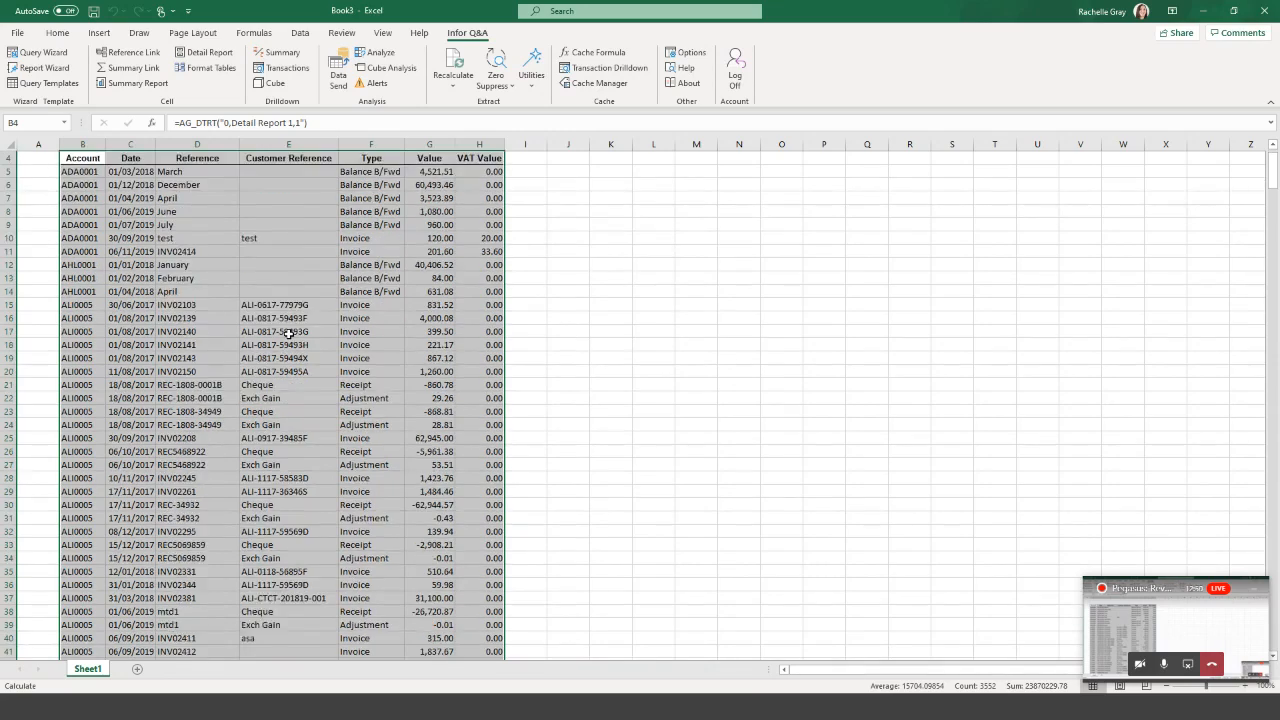
scroll(288, 333, down, 19)
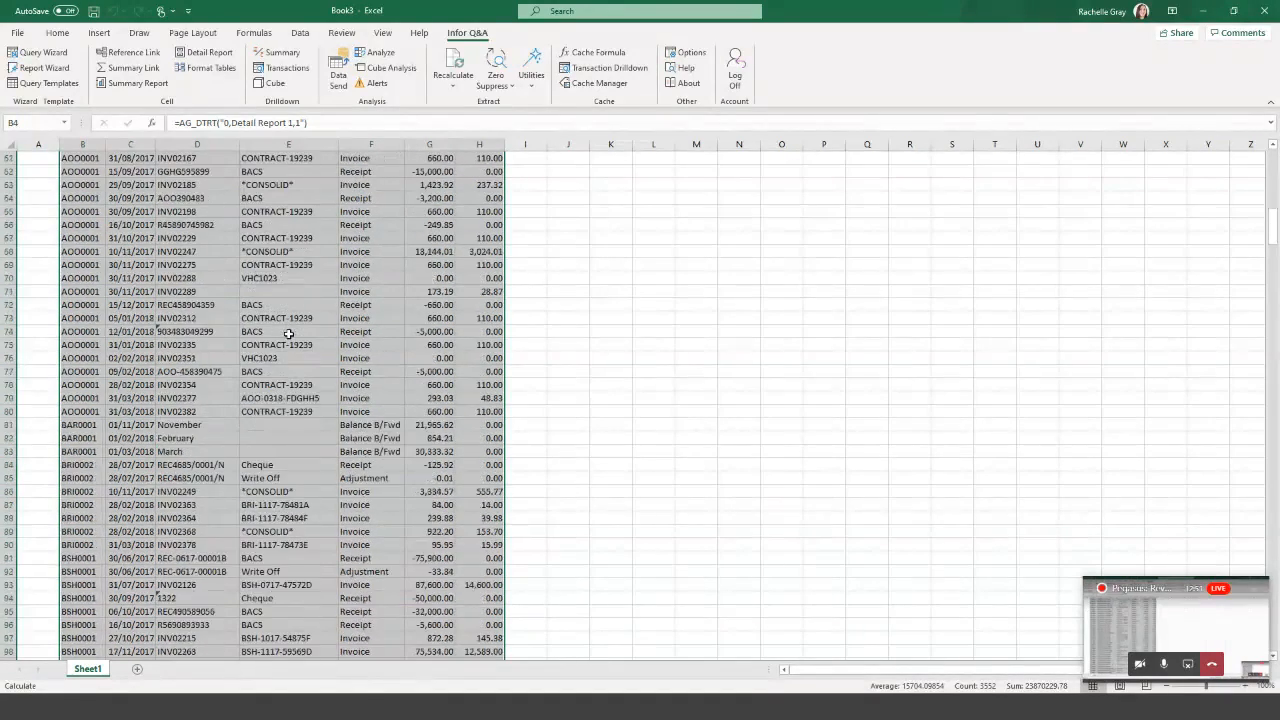
scroll(288, 333, up, 20)
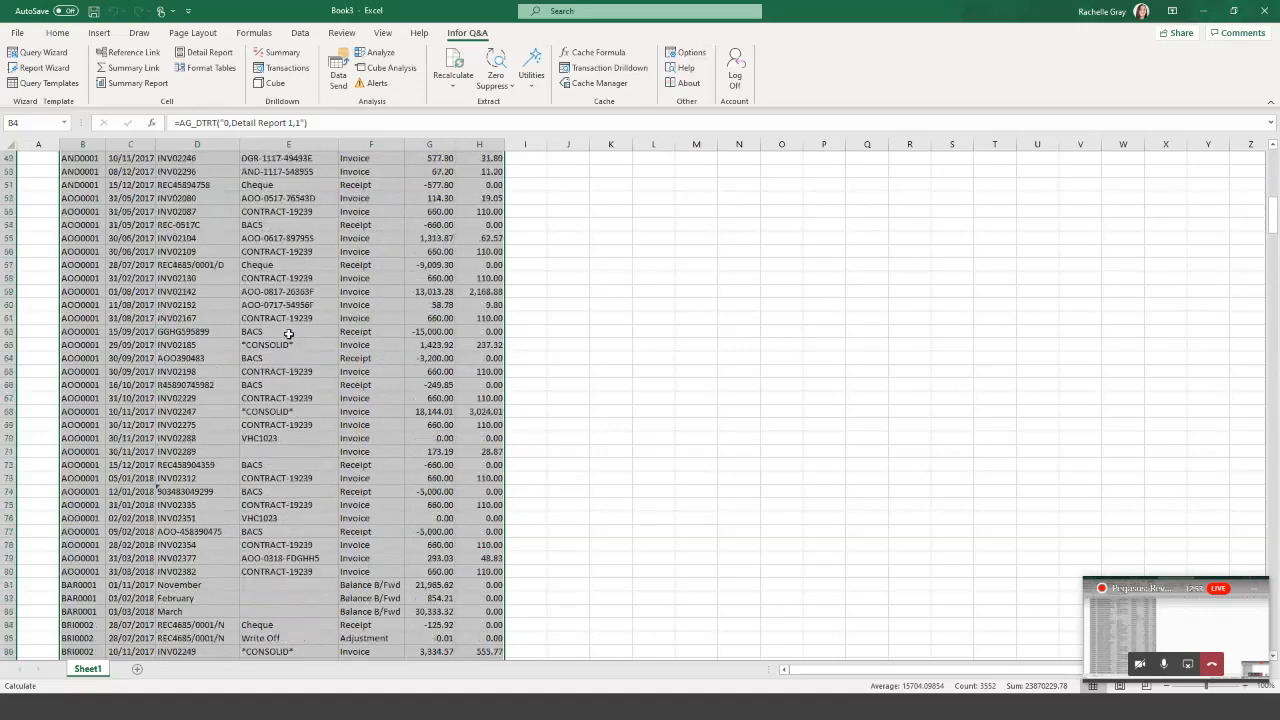
scroll(288, 333, up, 2)
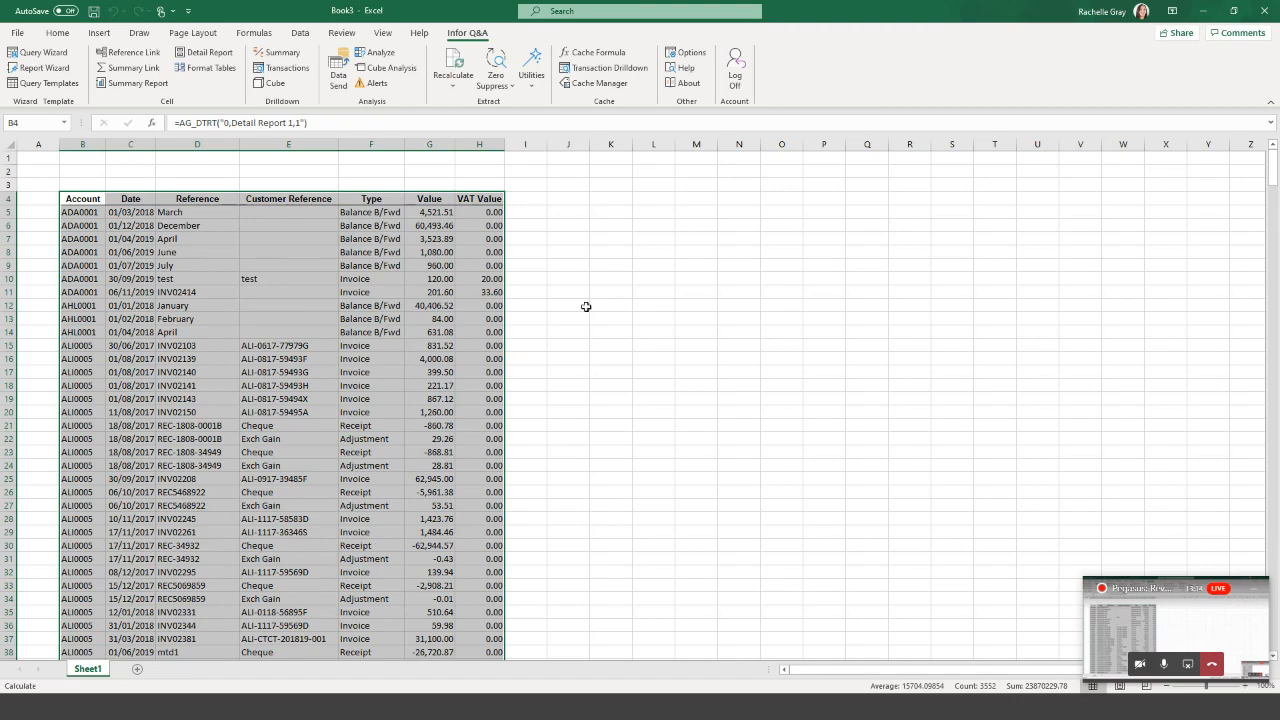
- Start a Summary Report at cell K4 and set its table to ST / Transactions (SL) from the Sales tables
click(610, 200)
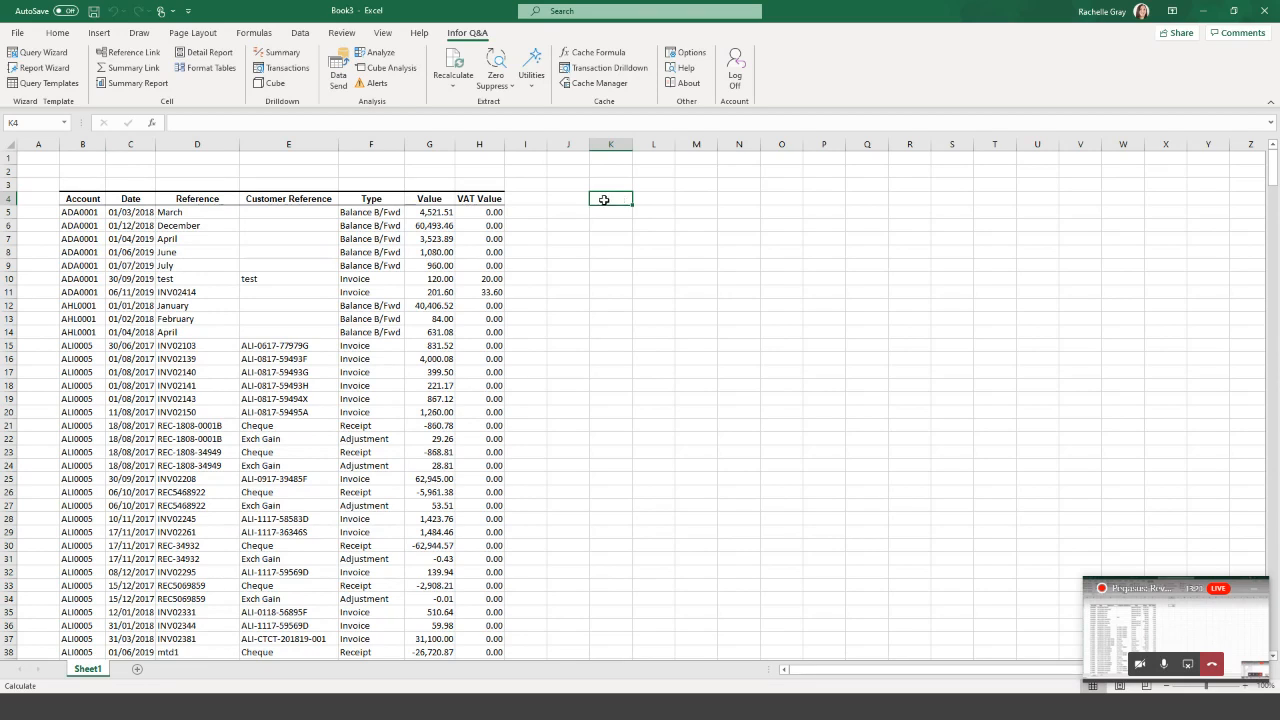
click(133, 84)
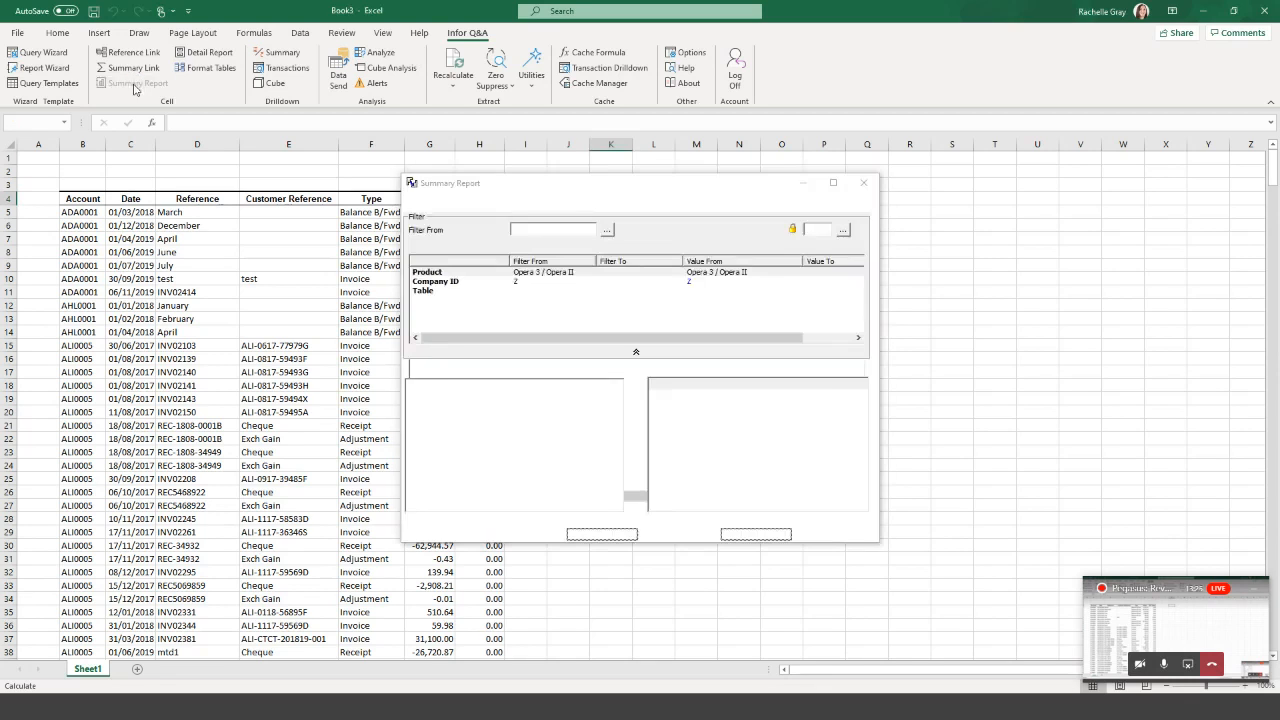
drag(571, 187, 842, 134)
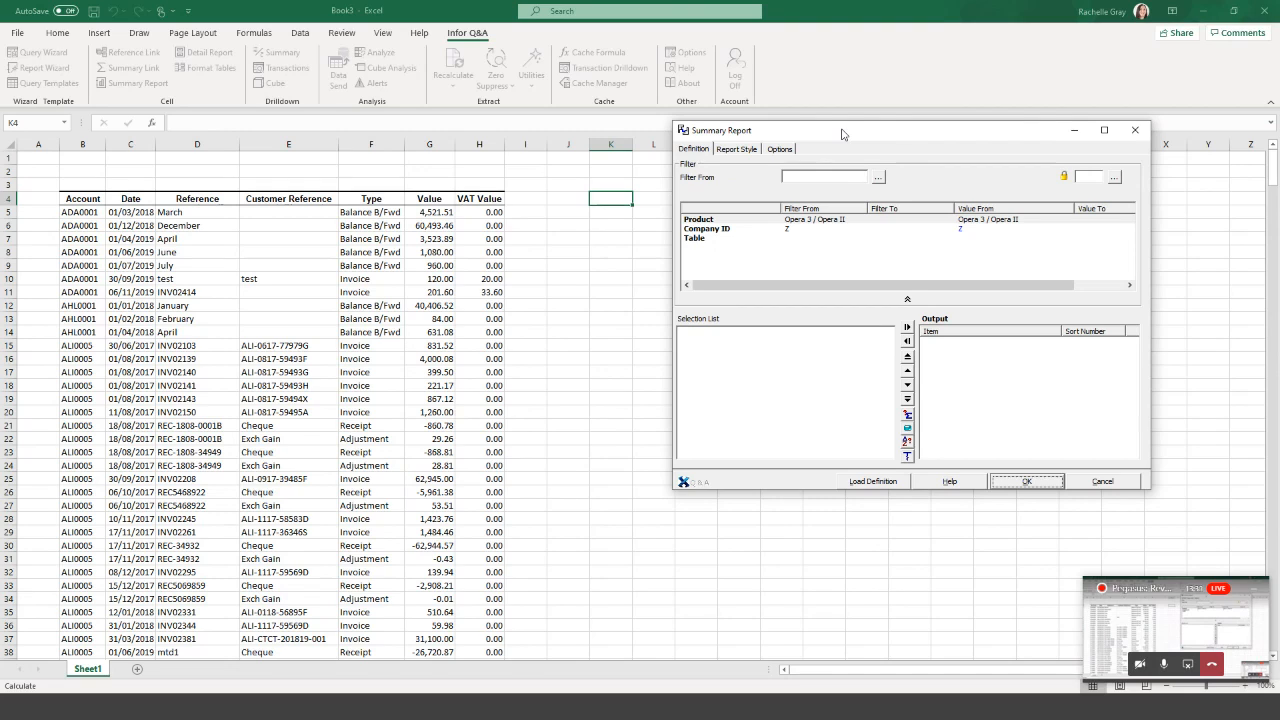
click(701, 241)
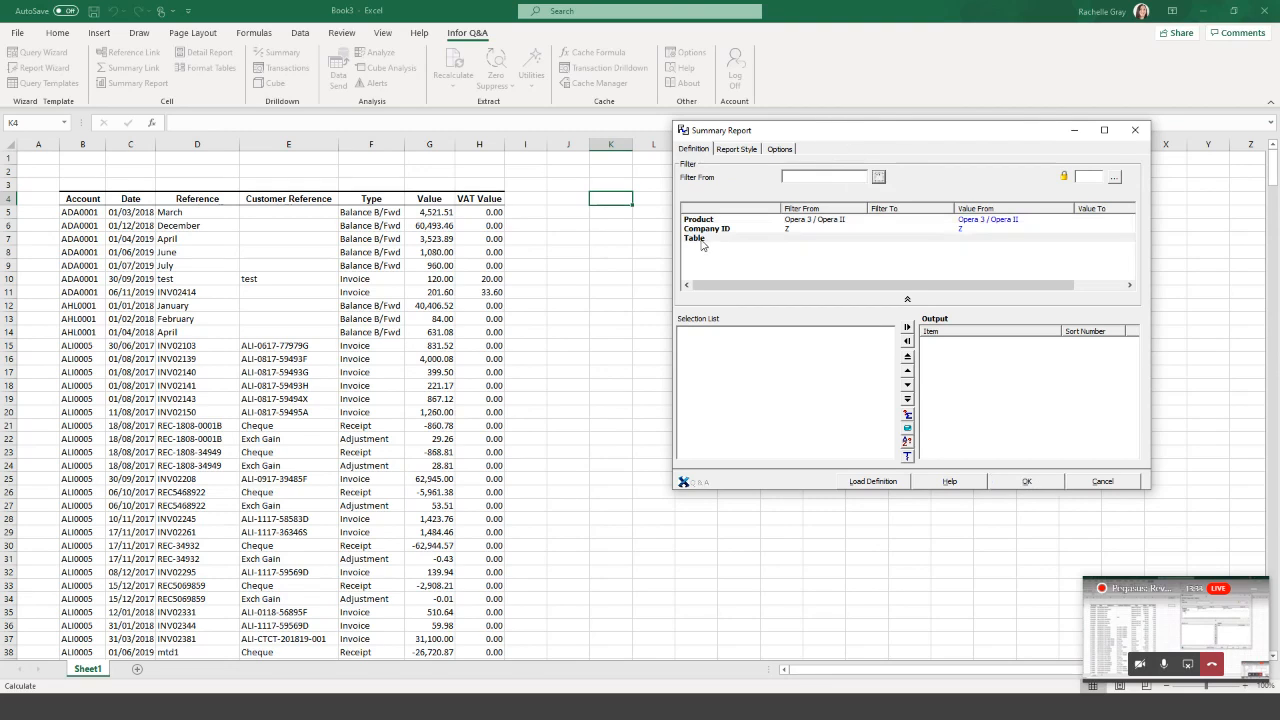
double_click(702, 243)
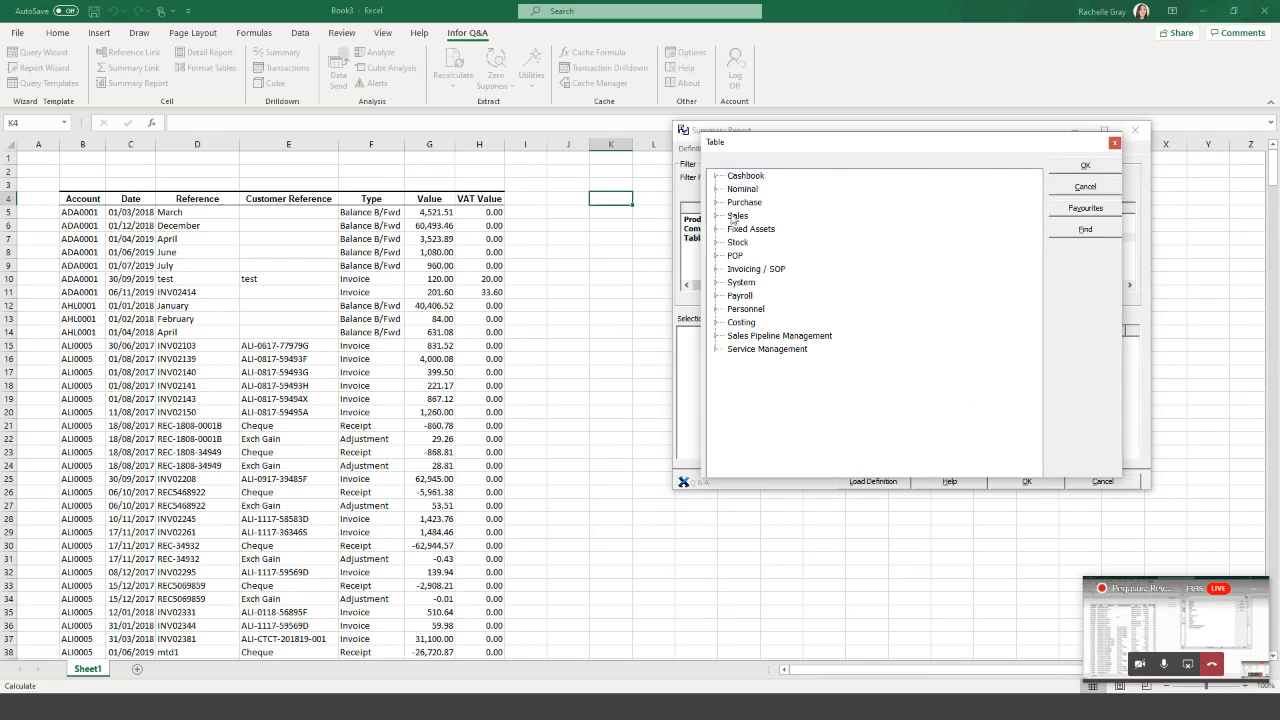
click(717, 216)
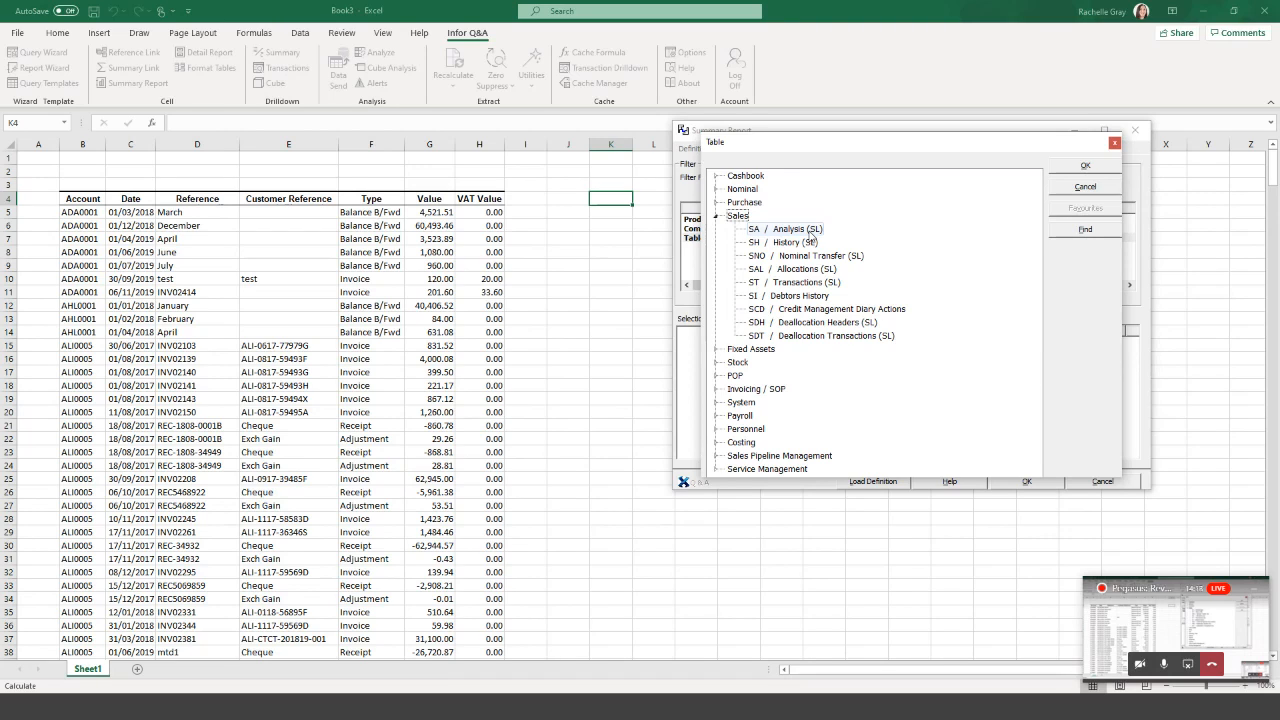
click(794, 282)
click(1084, 167)
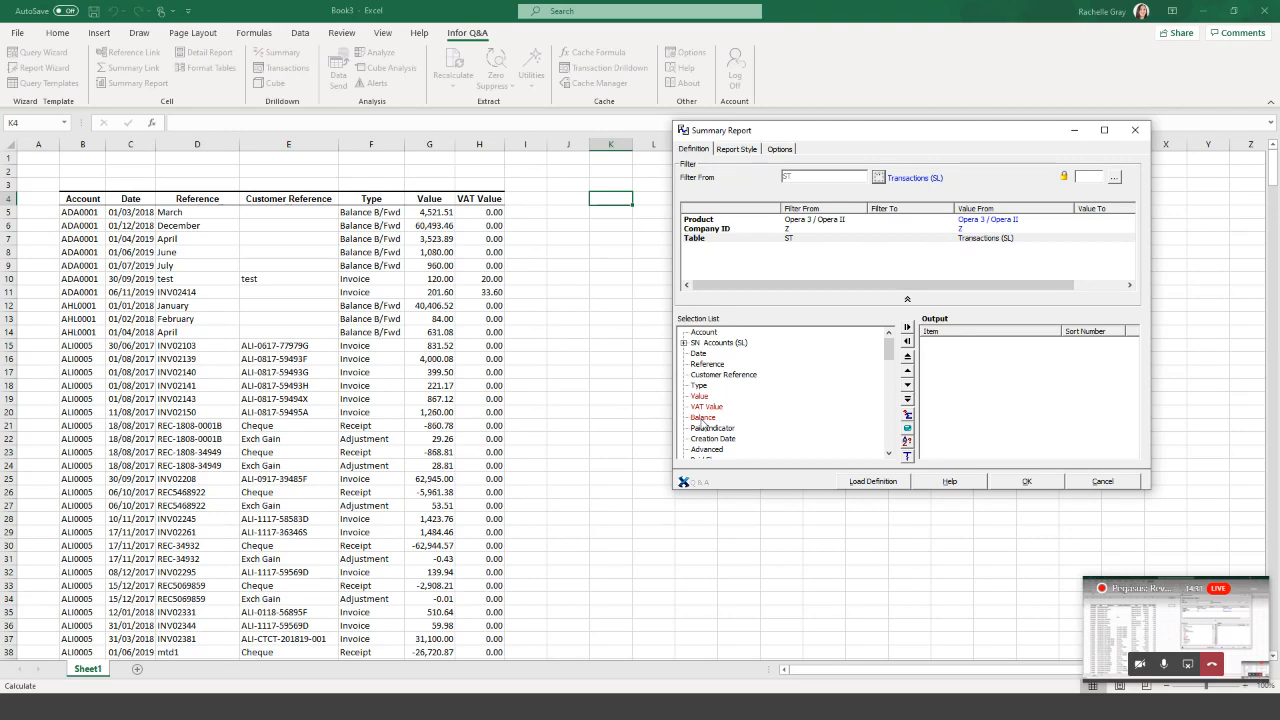
- Output Account, Date, Reference, Customer Reference, Type, Value and VAT Value in the Summary Report and generate it beside the Detail Report
double_click(704, 333)
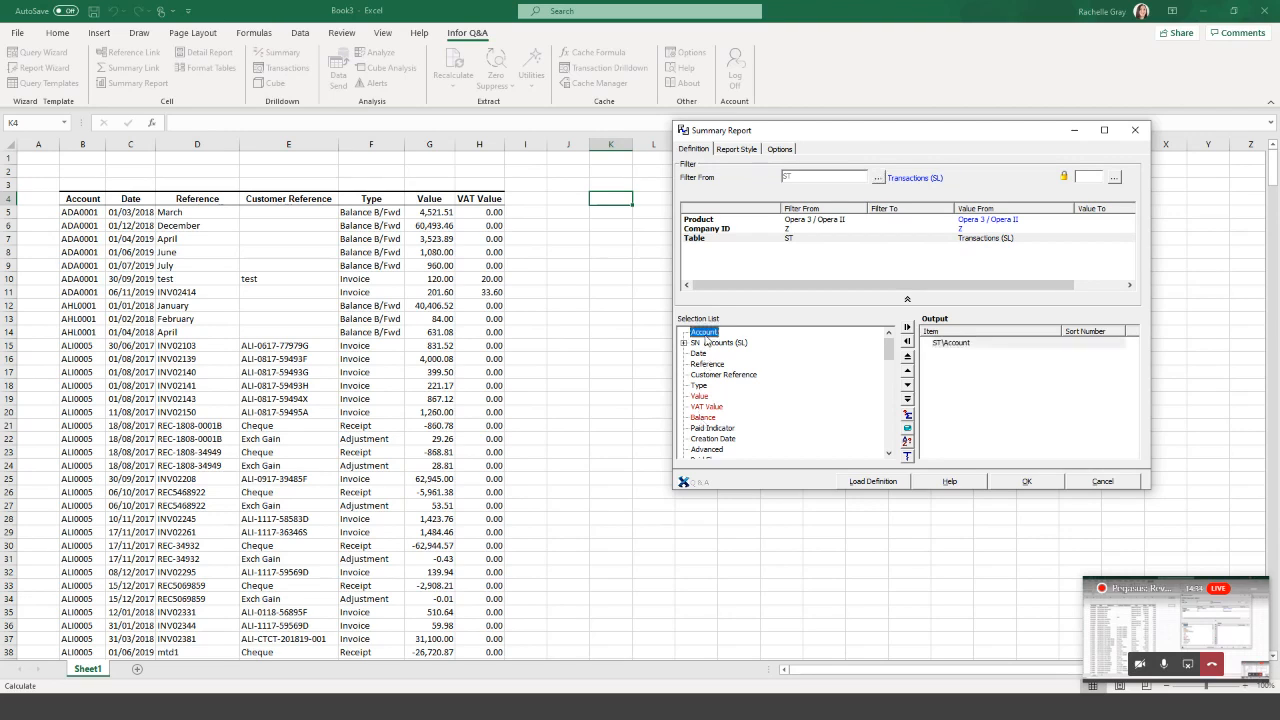
double_click(699, 353)
double_click(705, 364)
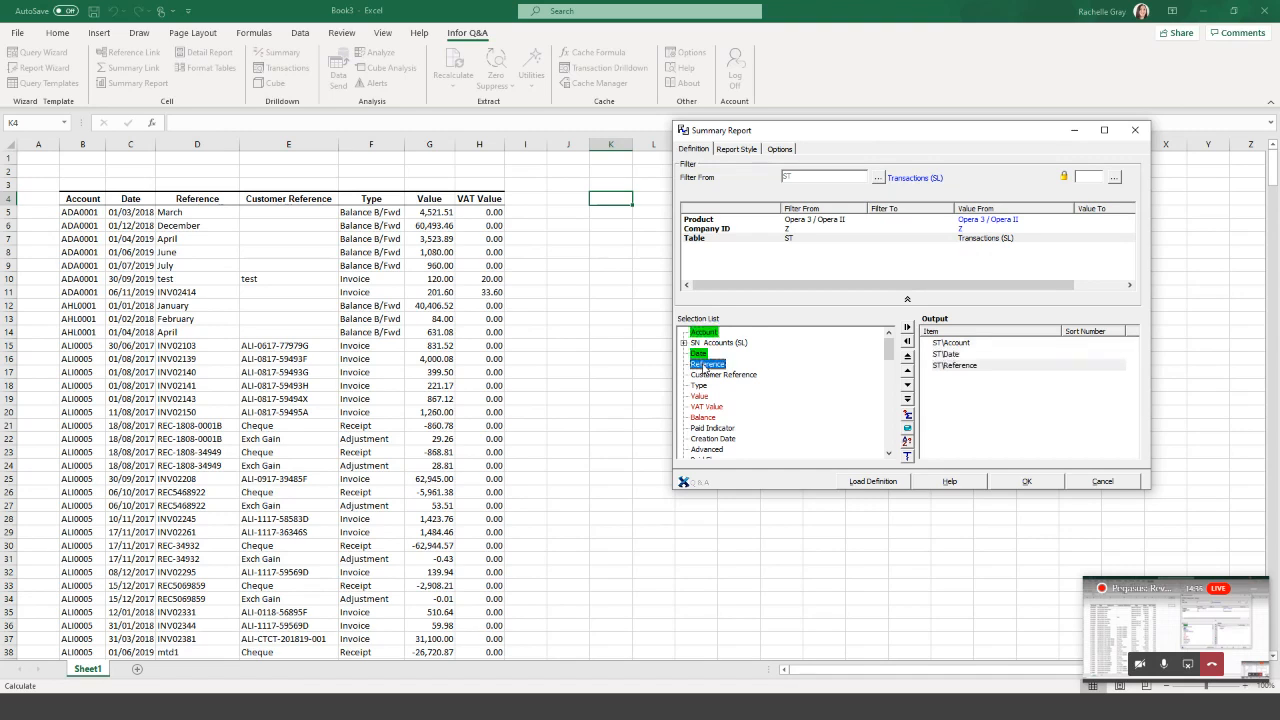
double_click(706, 376)
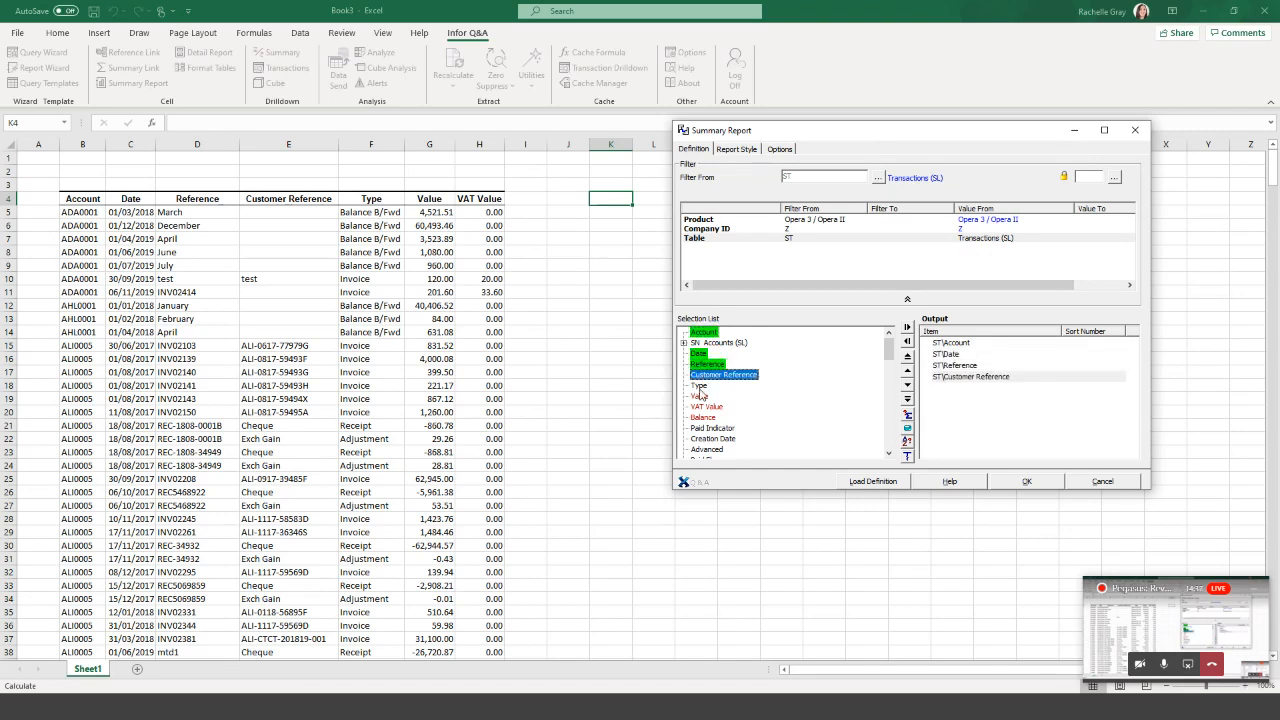
double_click(700, 387)
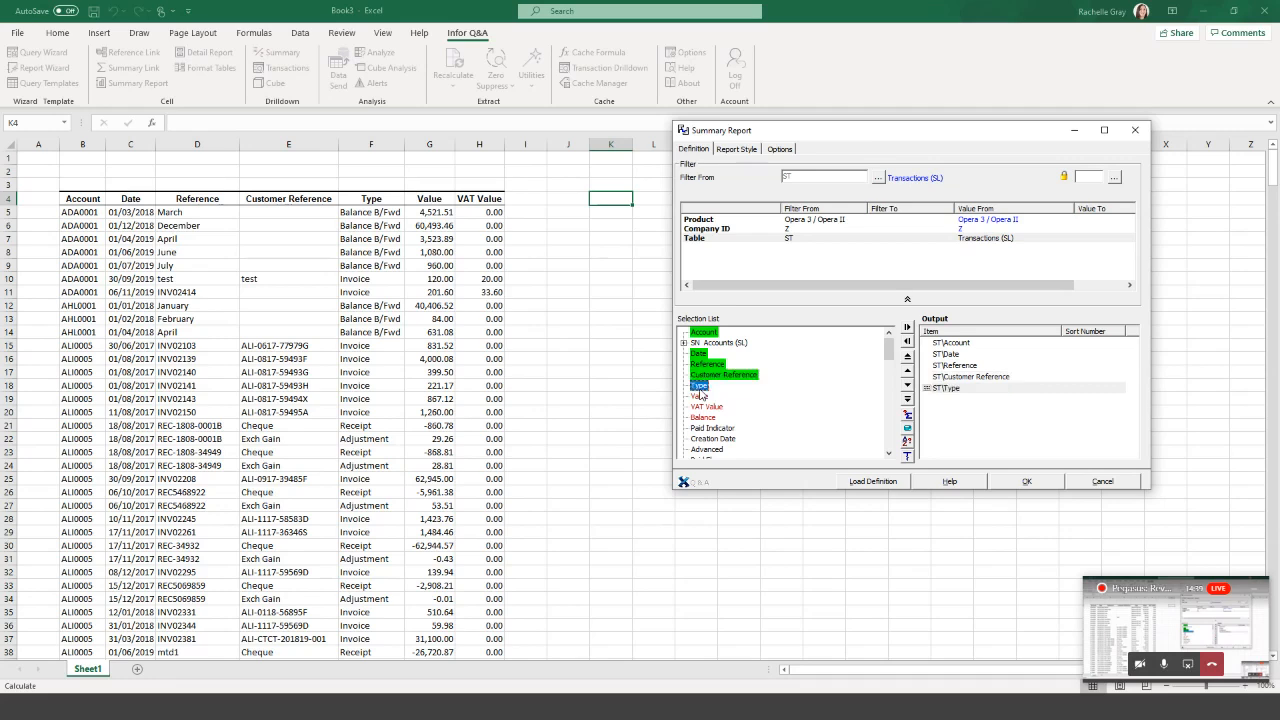
double_click(700, 397)
click(705, 407)
double_click(705, 408)
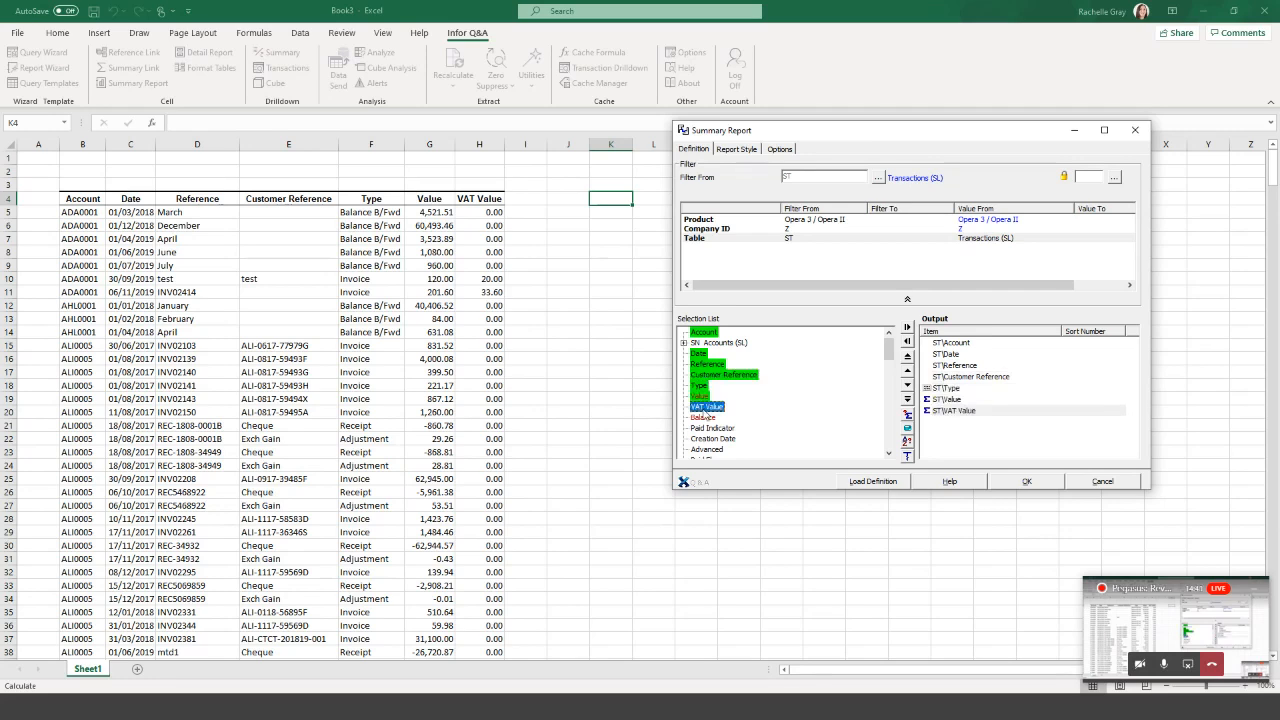
click(1026, 481)
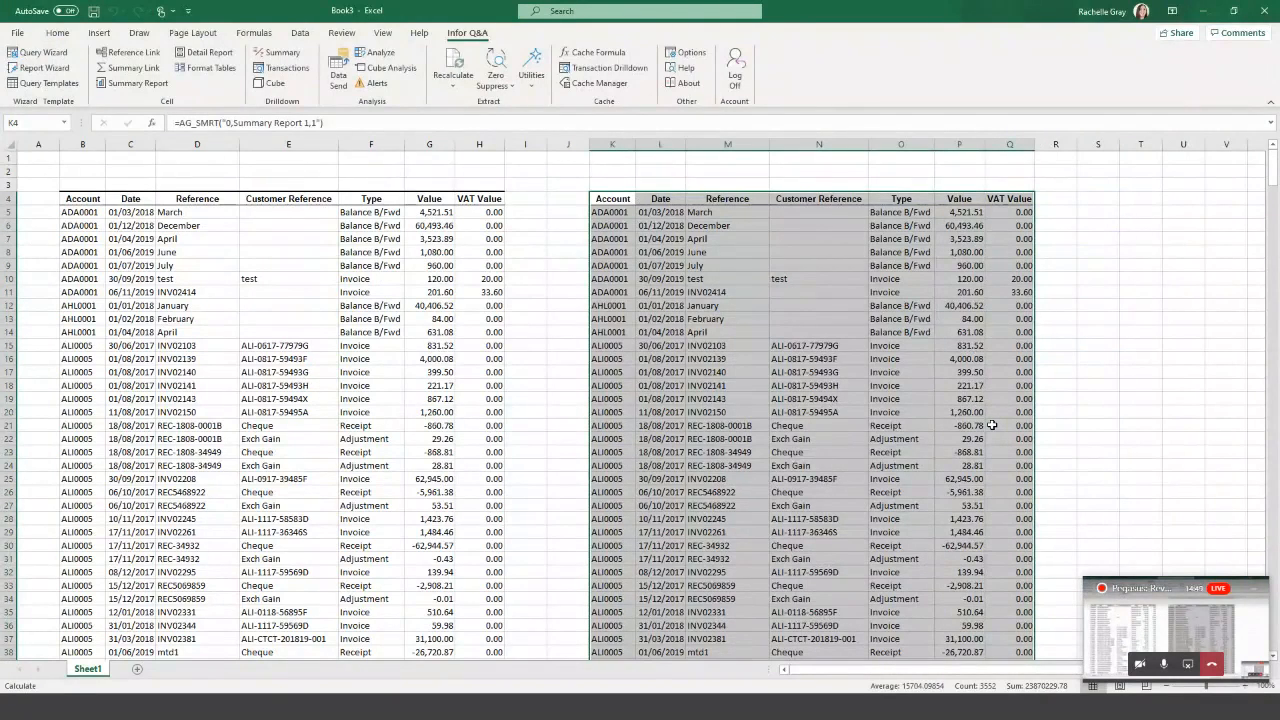
- Inspect the formula behind the Summary Report in cell K4 without changing it
click(710, 185)
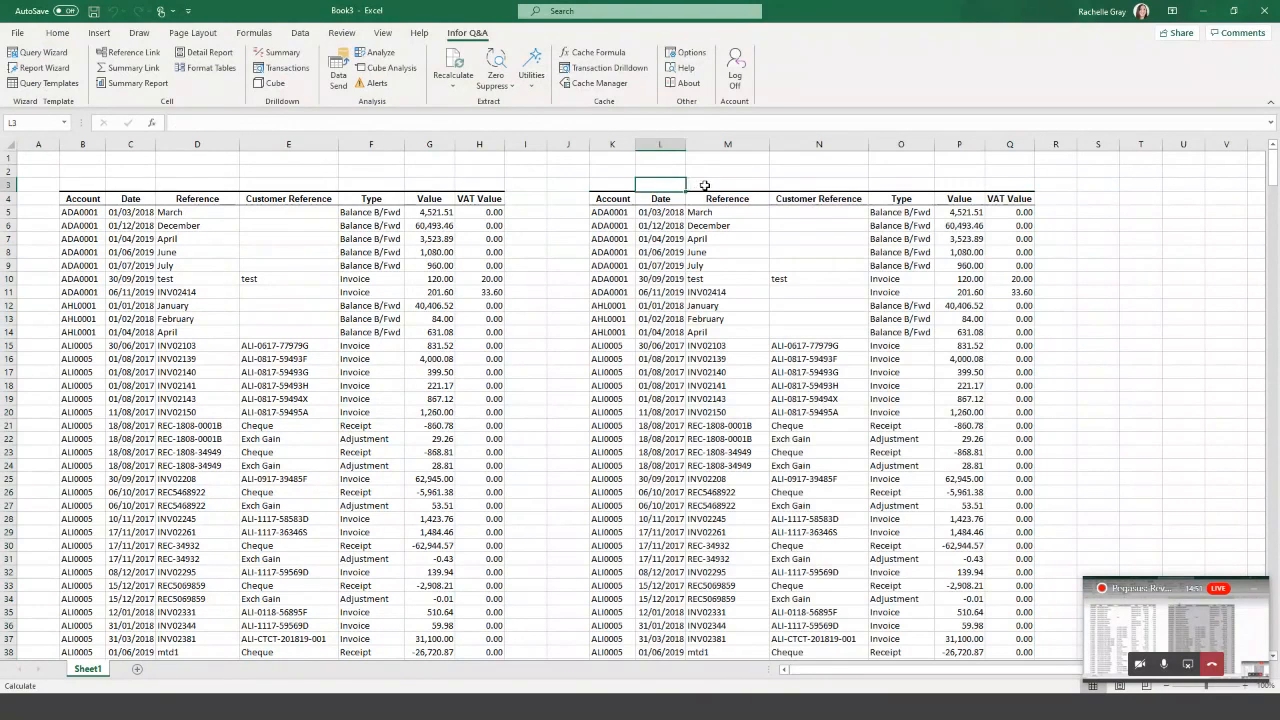
click(797, 182)
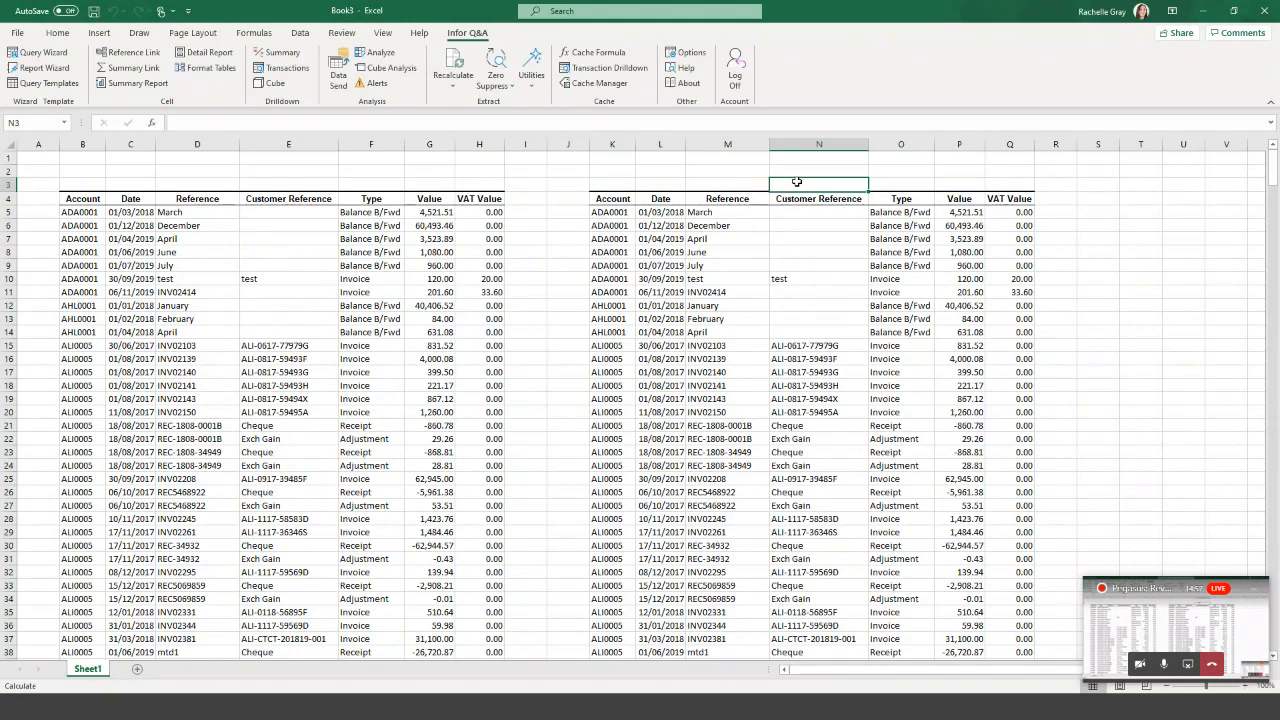
click(622, 200)
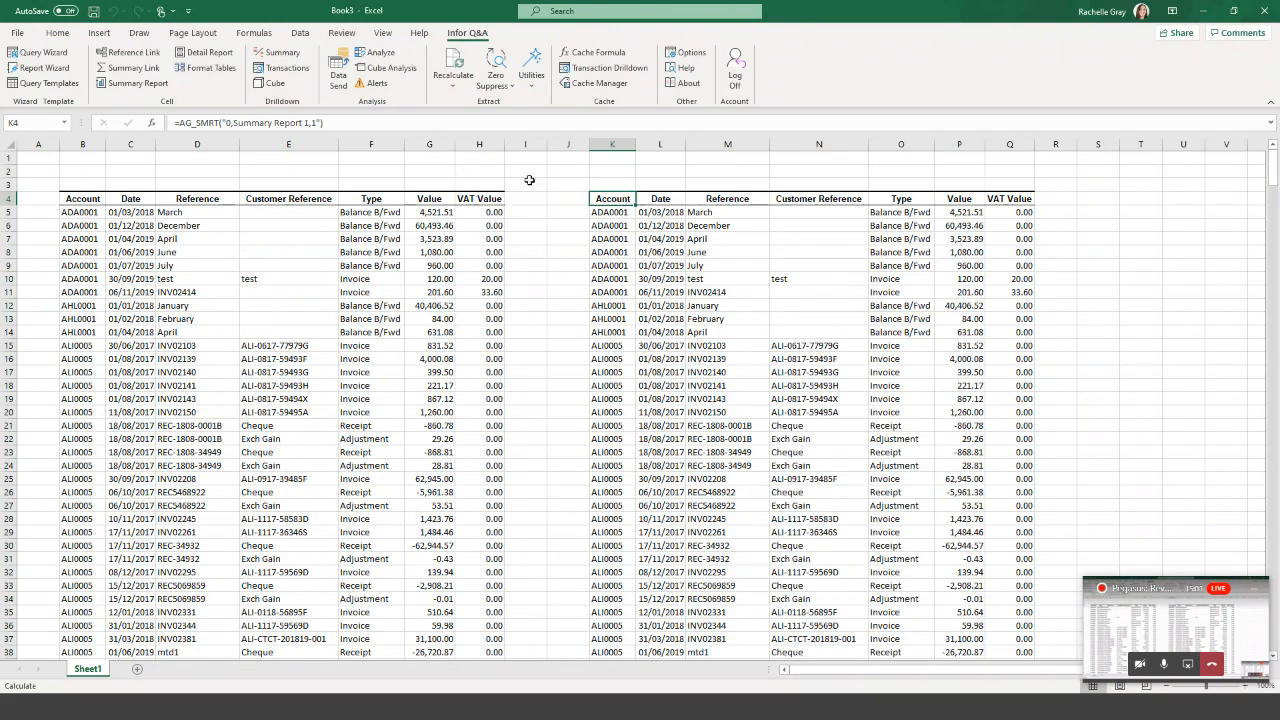
click(349, 124)
drag(349, 124, 174, 122)
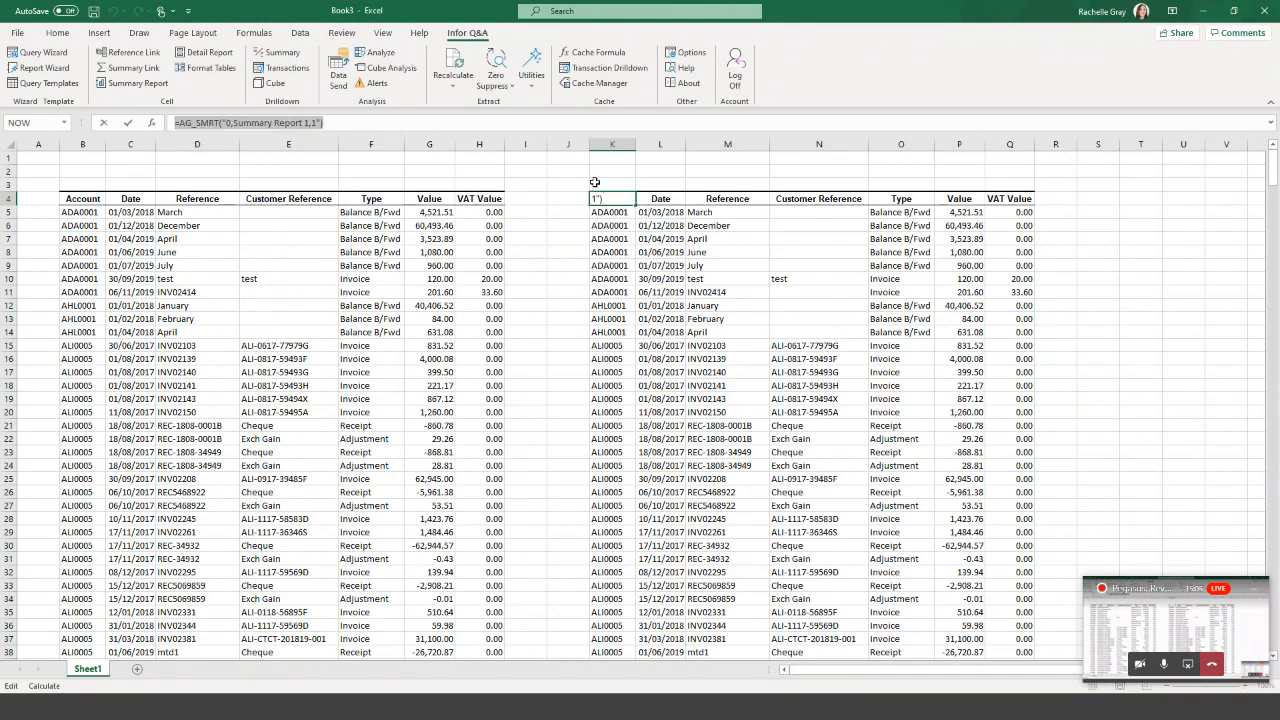
key(Escape)
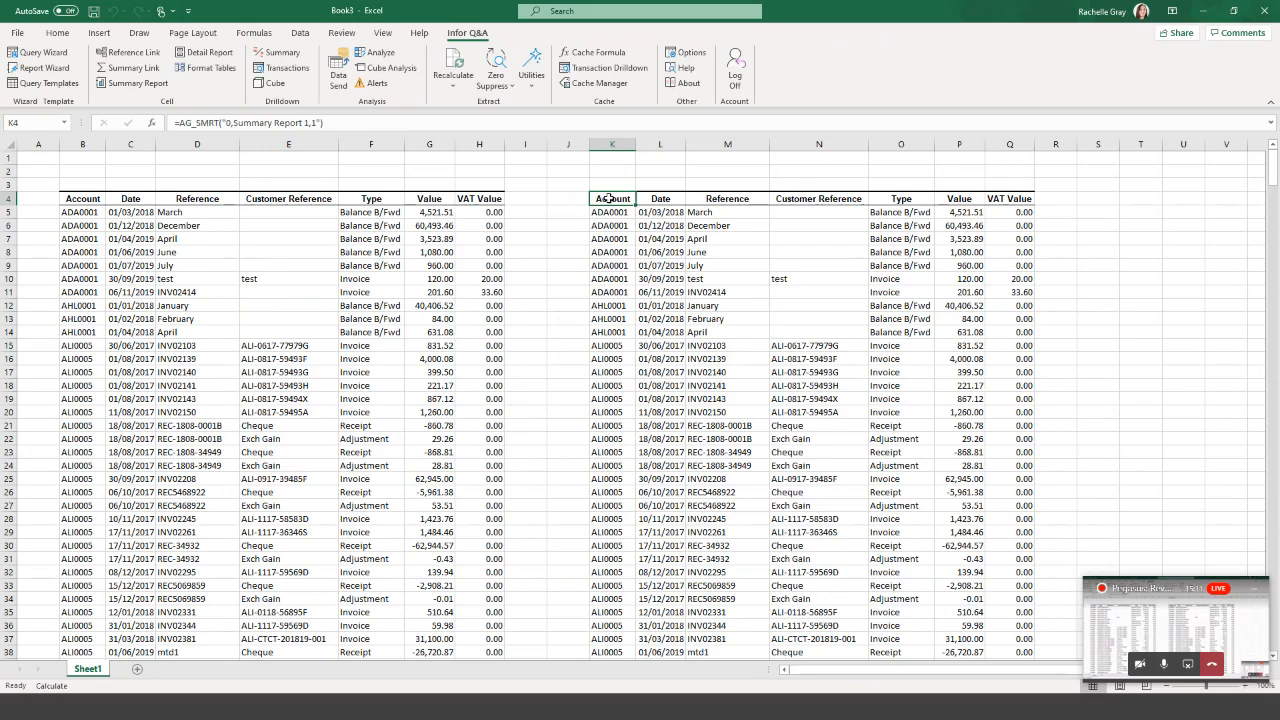
- Reopen the Summary Report's definition, remove Date, Reference and Customer Reference from its output, and regenerate it
click(609, 199)
double_click(609, 199)
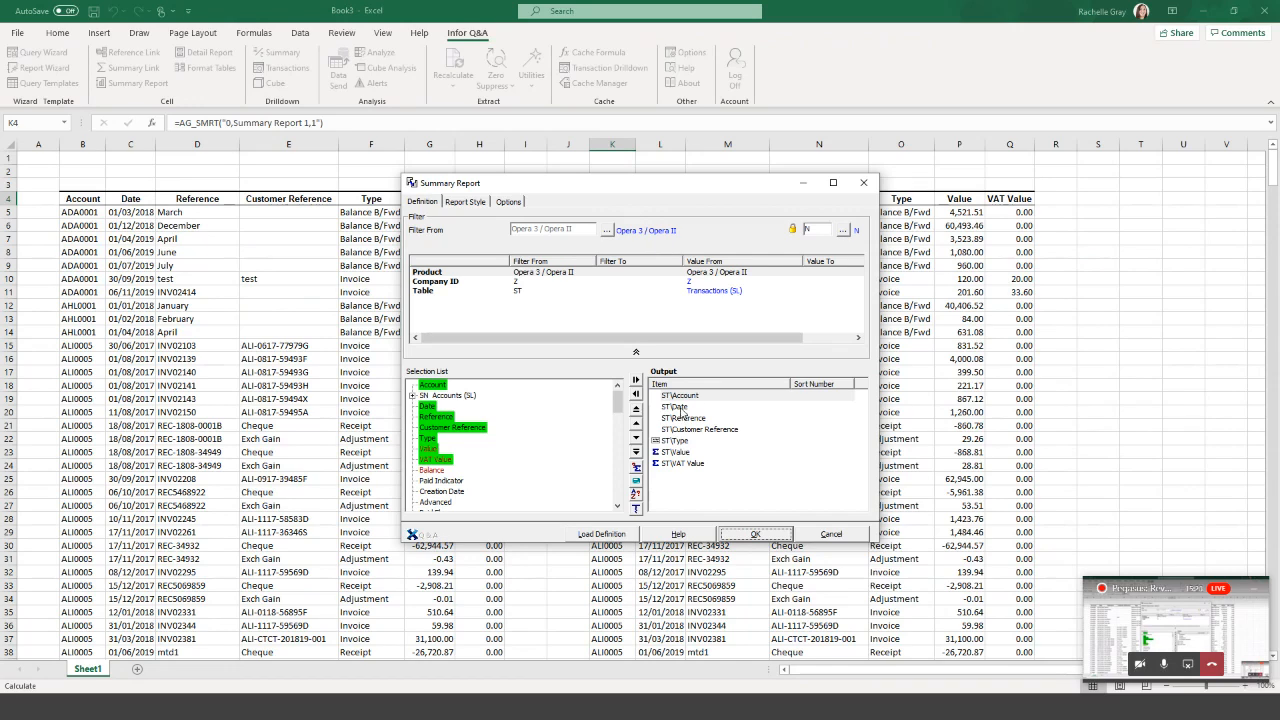
drag(685, 410, 597, 420)
drag(682, 408, 580, 415)
drag(692, 411, 575, 417)
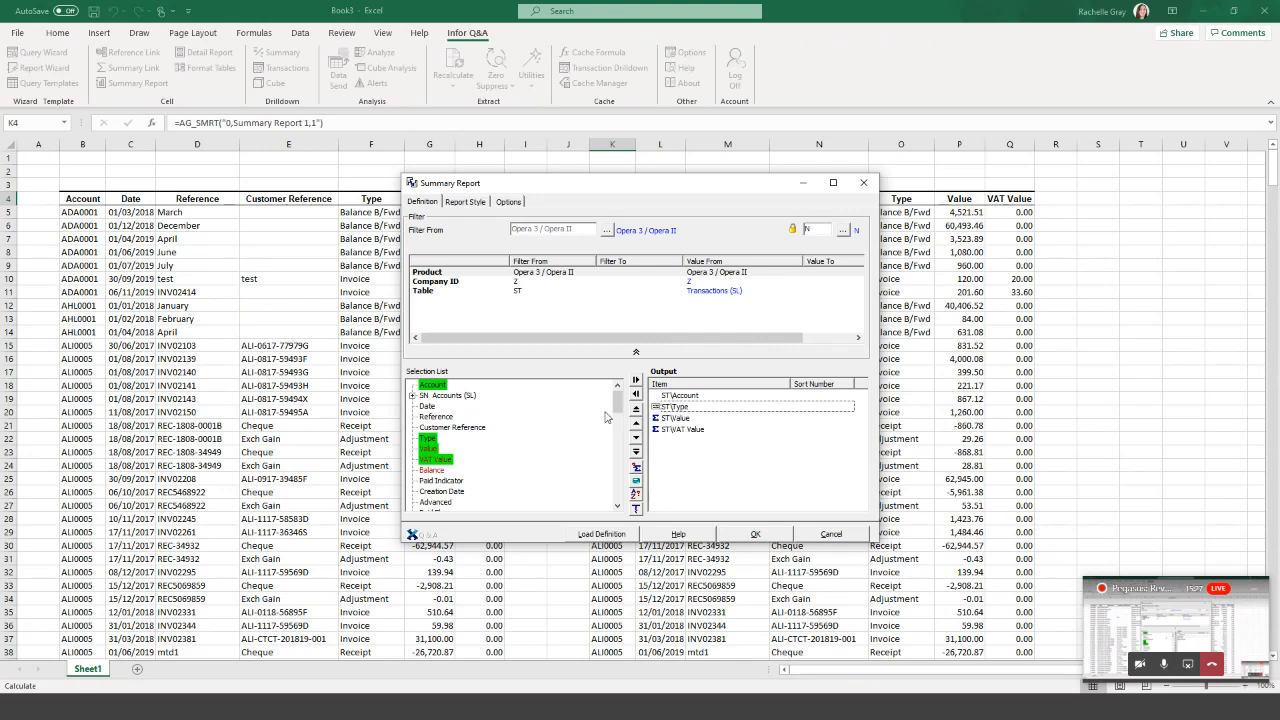
click(755, 535)
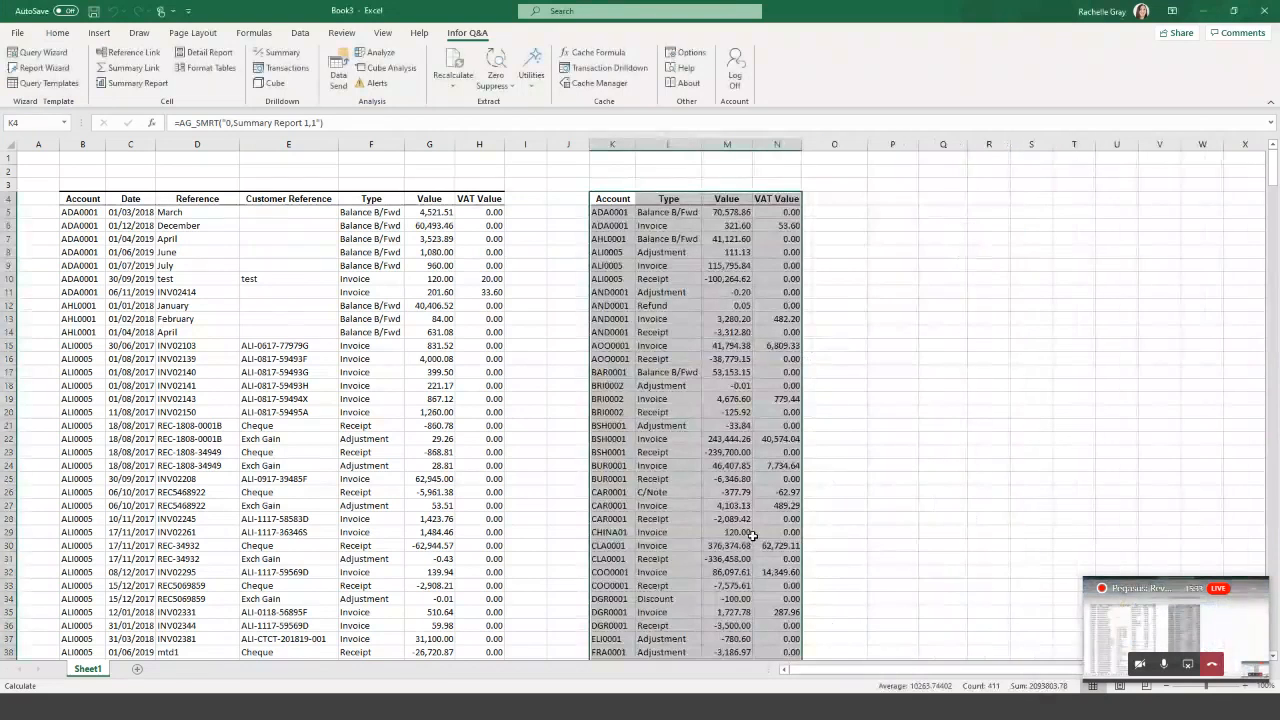
click(615, 213)
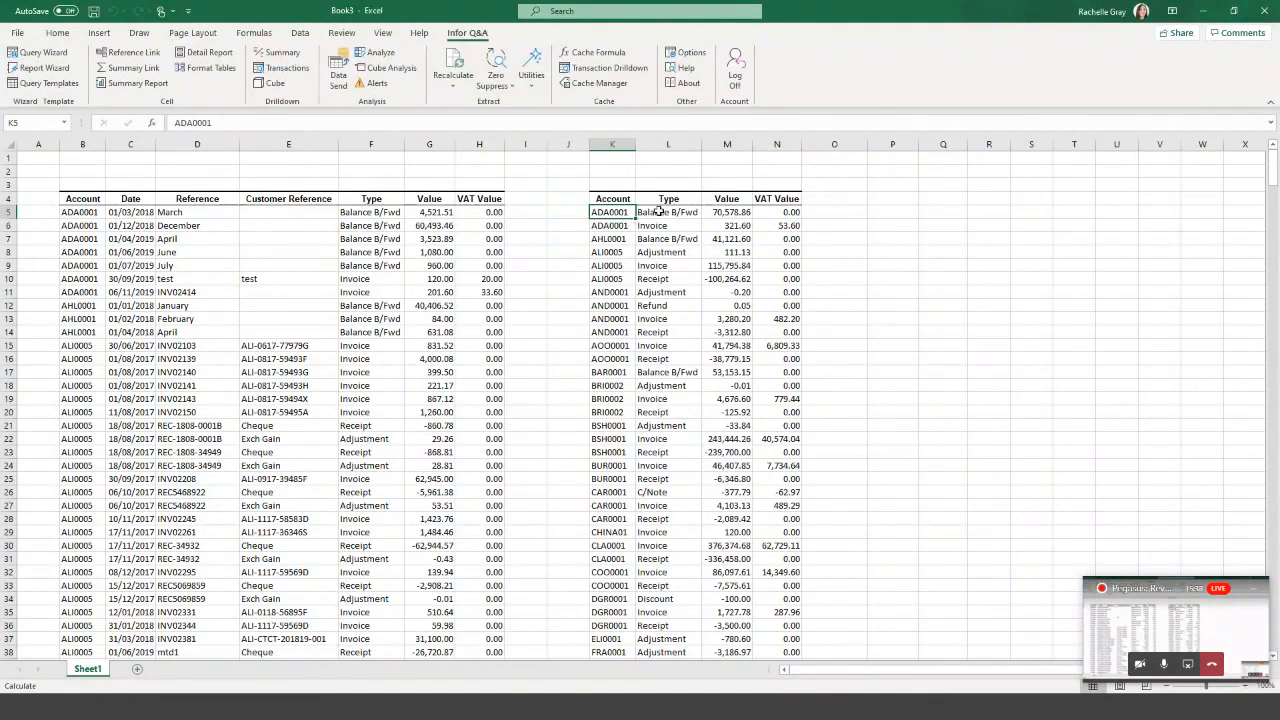
- Examine how the Summary Report groups values by Account and Type, checking the ADA0001 and ALI0005 rows
click(658, 212)
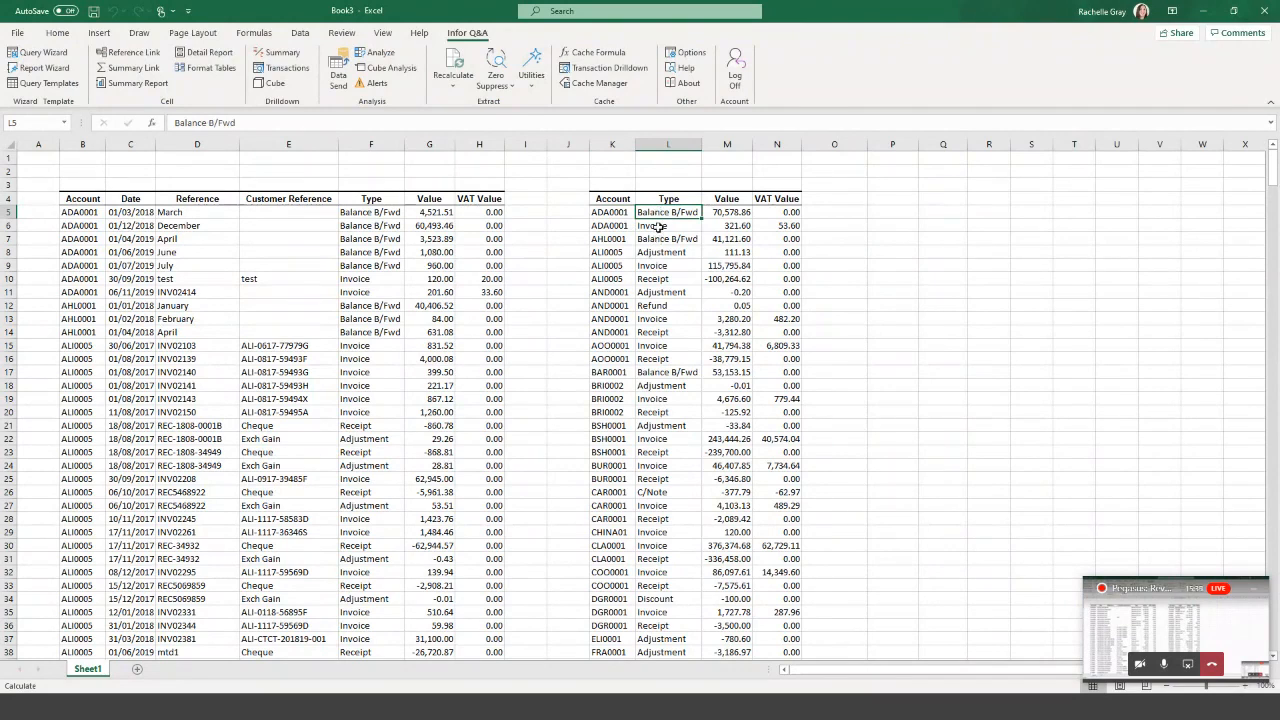
click(616, 252)
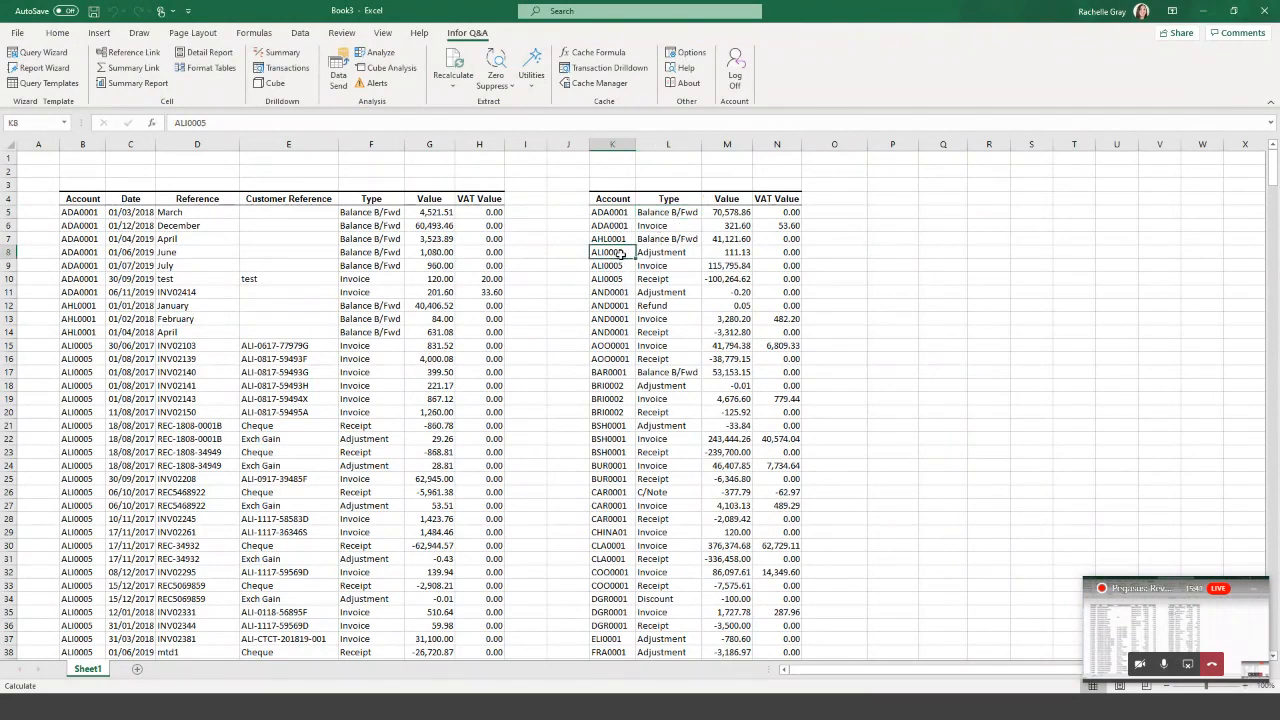
click(654, 253)
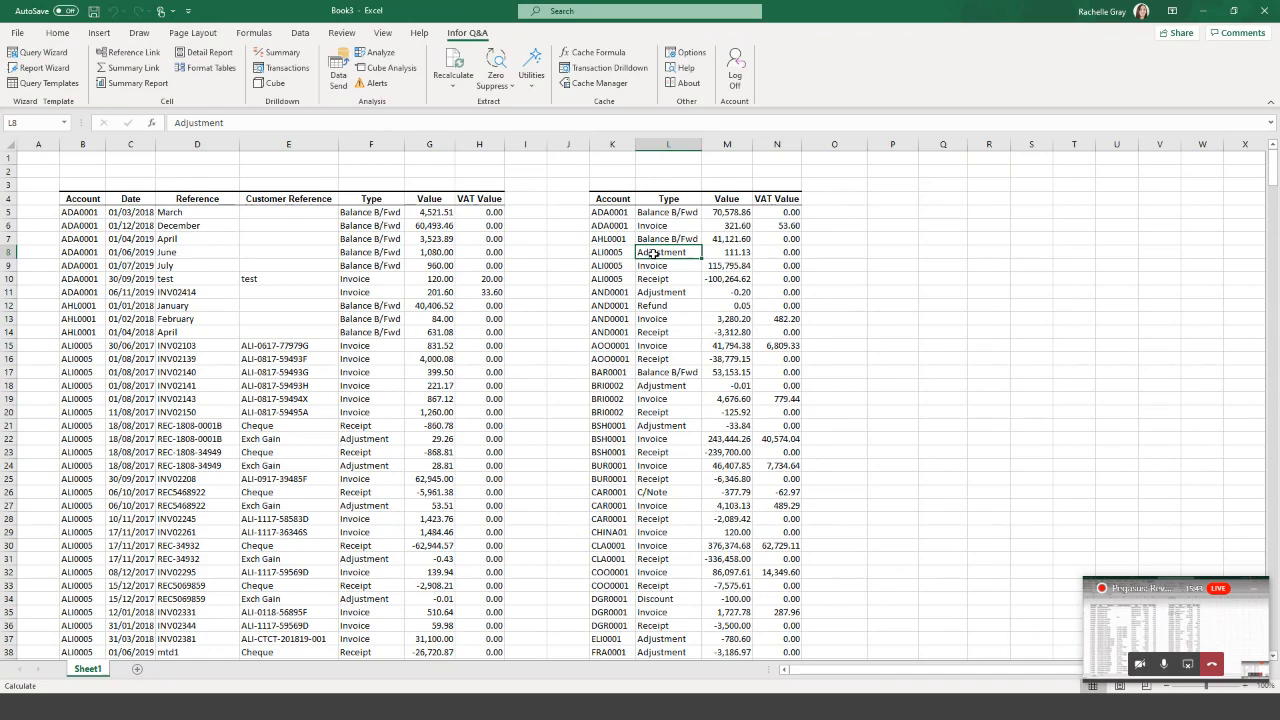
click(744, 252)
click(686, 268)
click(735, 266)
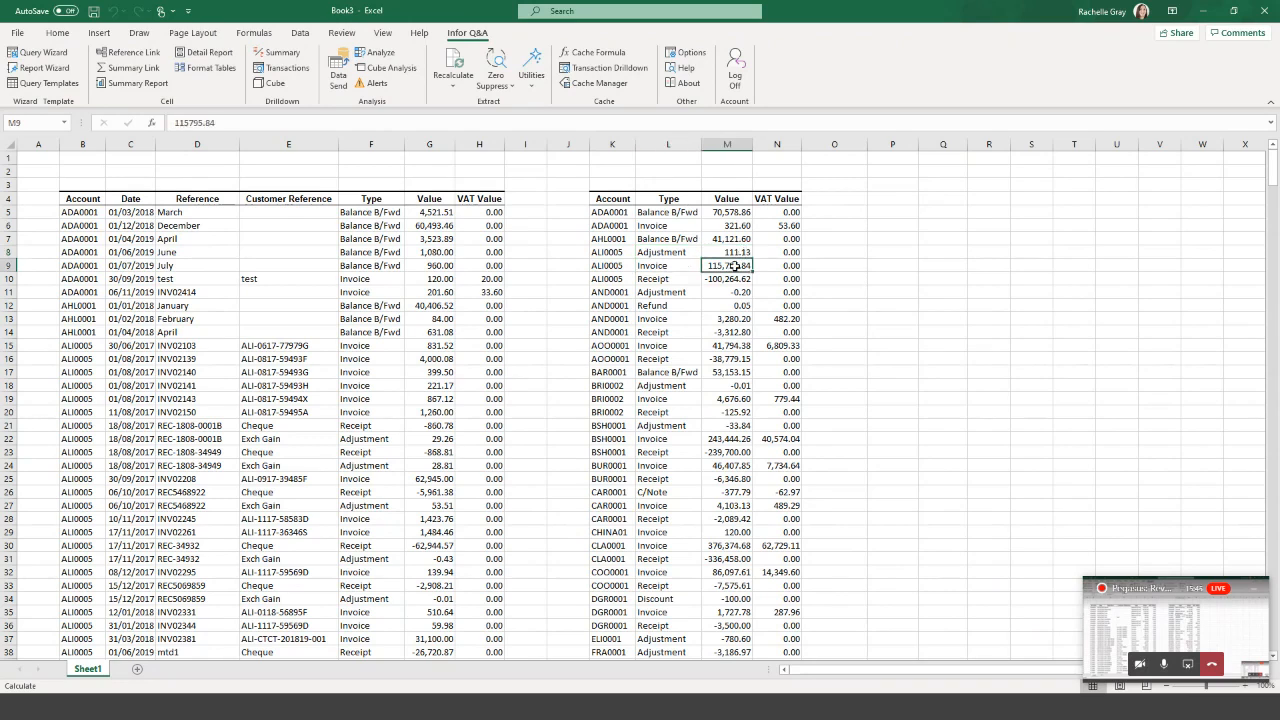
click(680, 284)
click(714, 282)
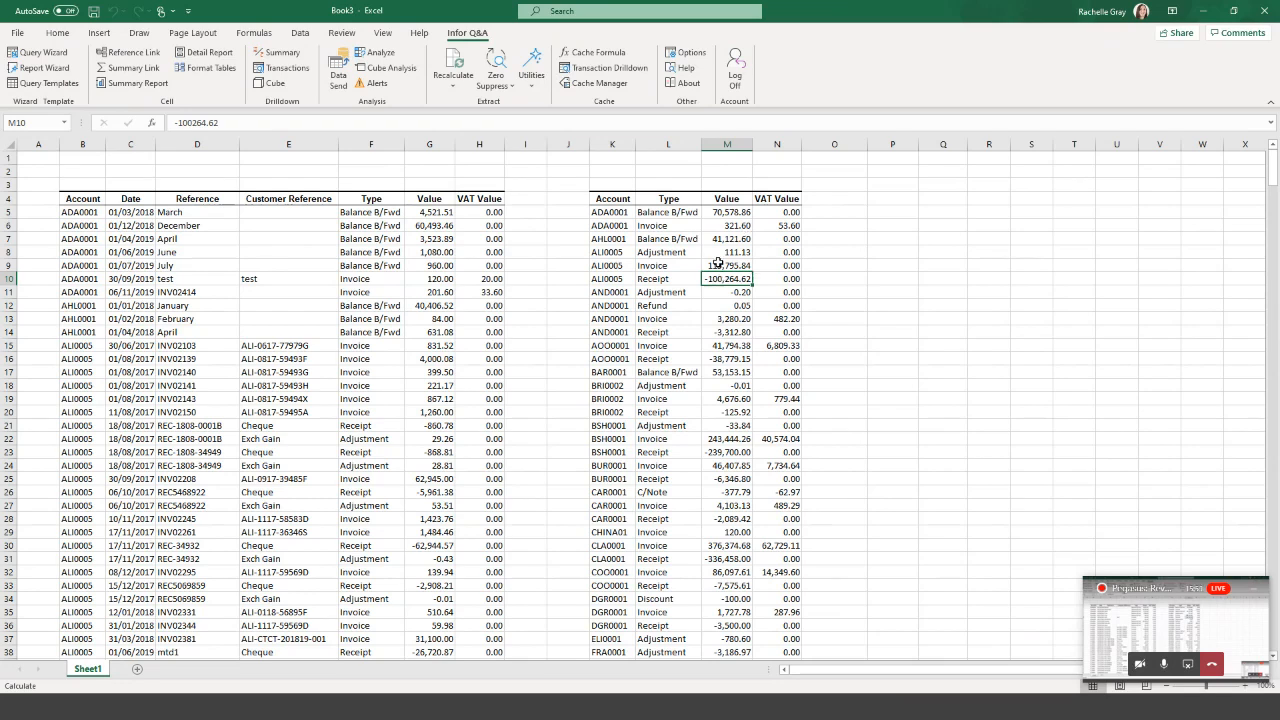
- Reopen the Detail Report's definition in cell B4, remove Date, Reference and Customer Reference from its output, and regenerate it
click(81, 184)
click(83, 199)
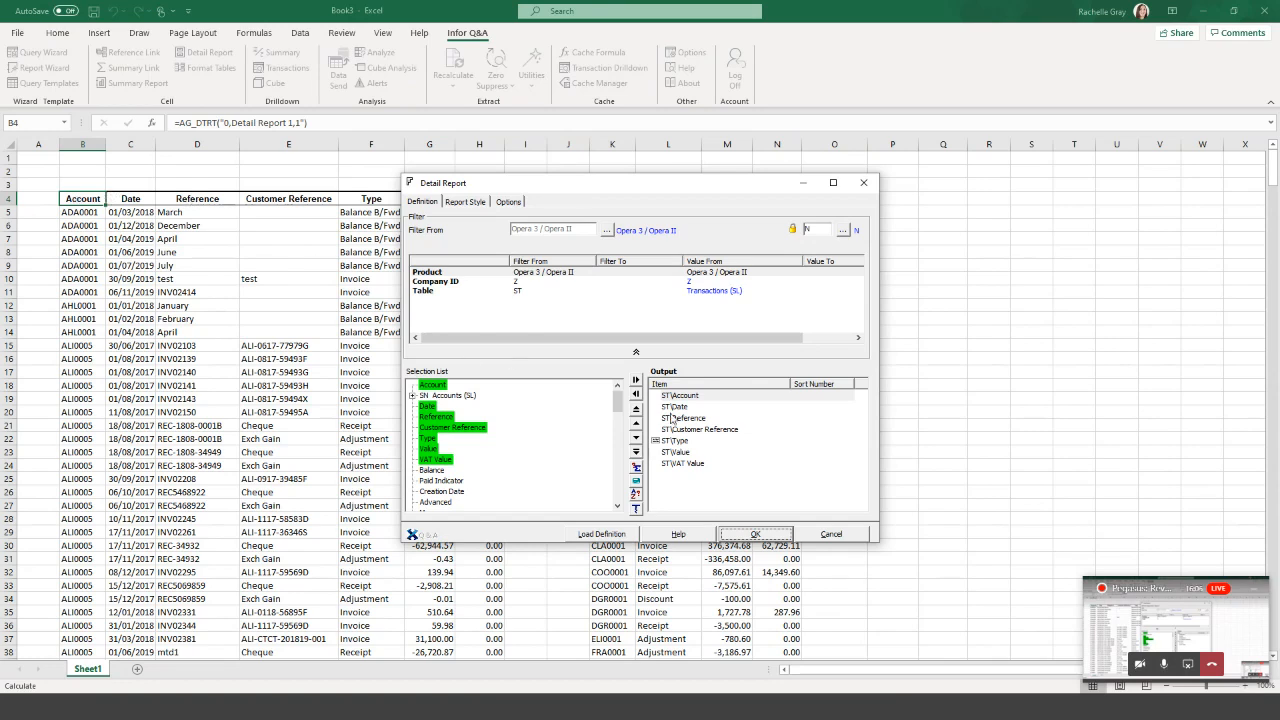
drag(675, 408, 552, 420)
drag(676, 408, 590, 452)
click(755, 534)
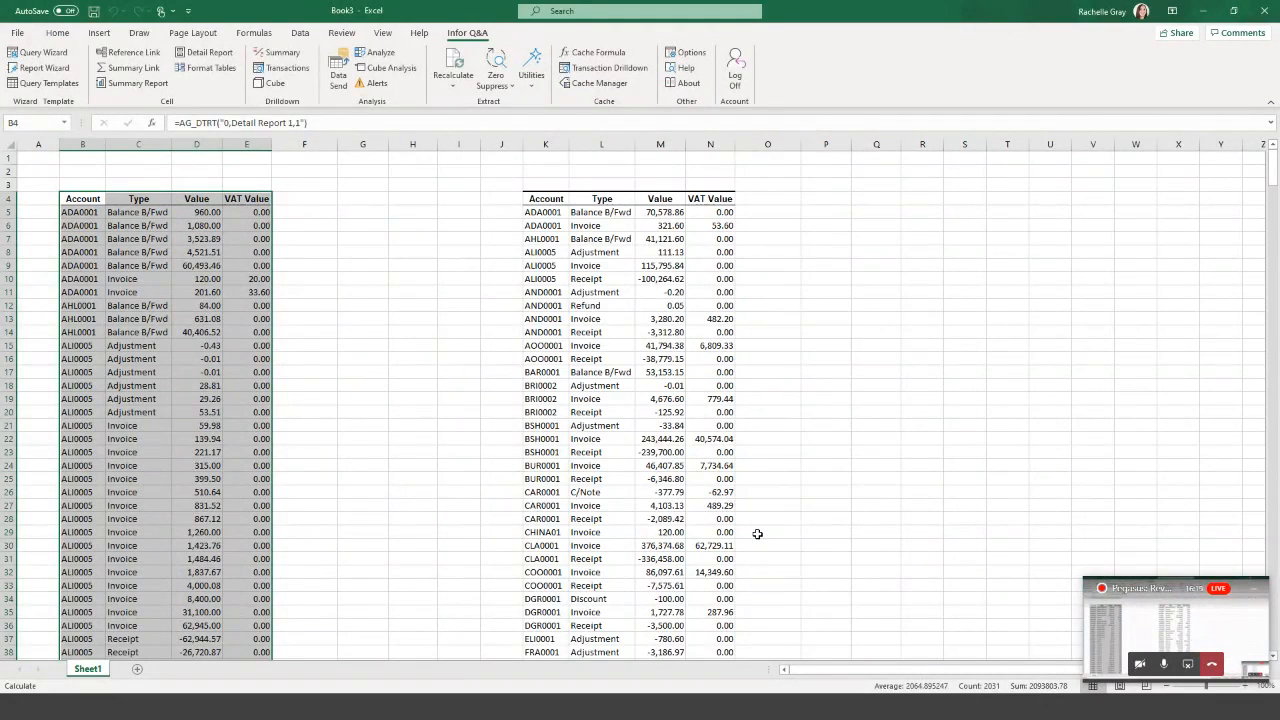
- Compare the Detail Report's individual Account and Type rows with the grouped values in the Summary Report
click(87, 212)
click(156, 212)
click(76, 228)
click(146, 228)
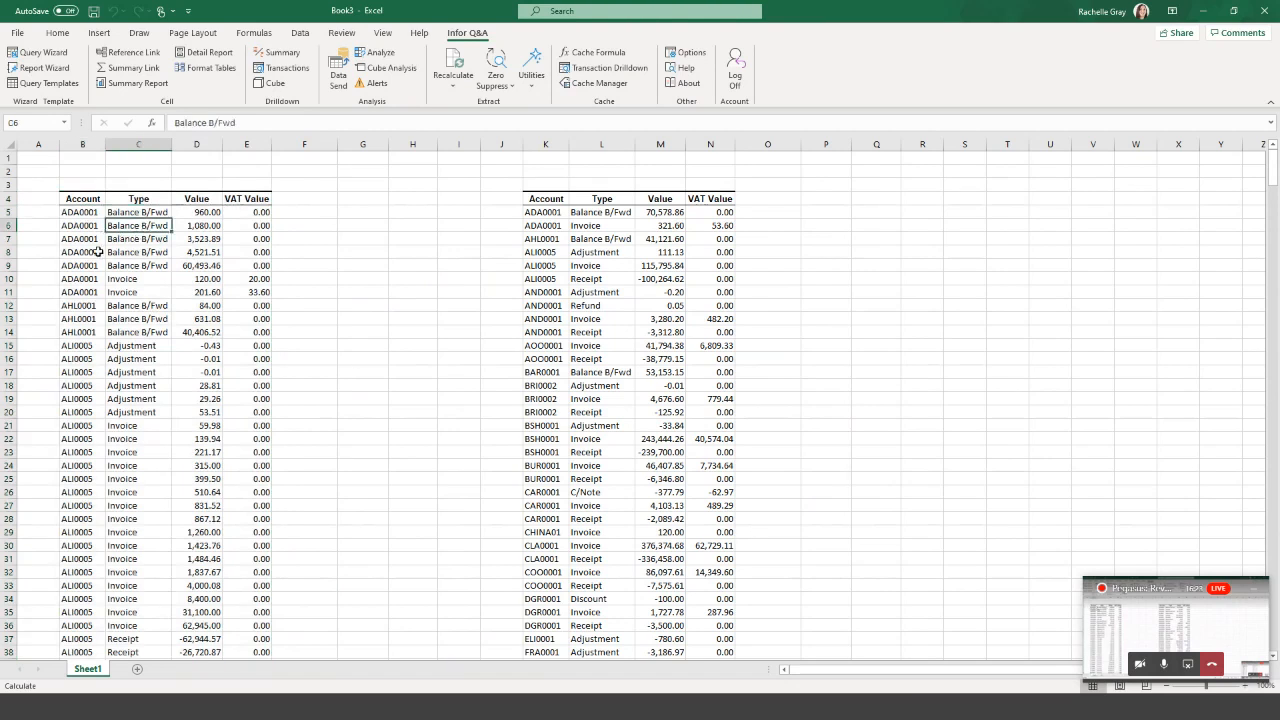
click(88, 240)
click(137, 240)
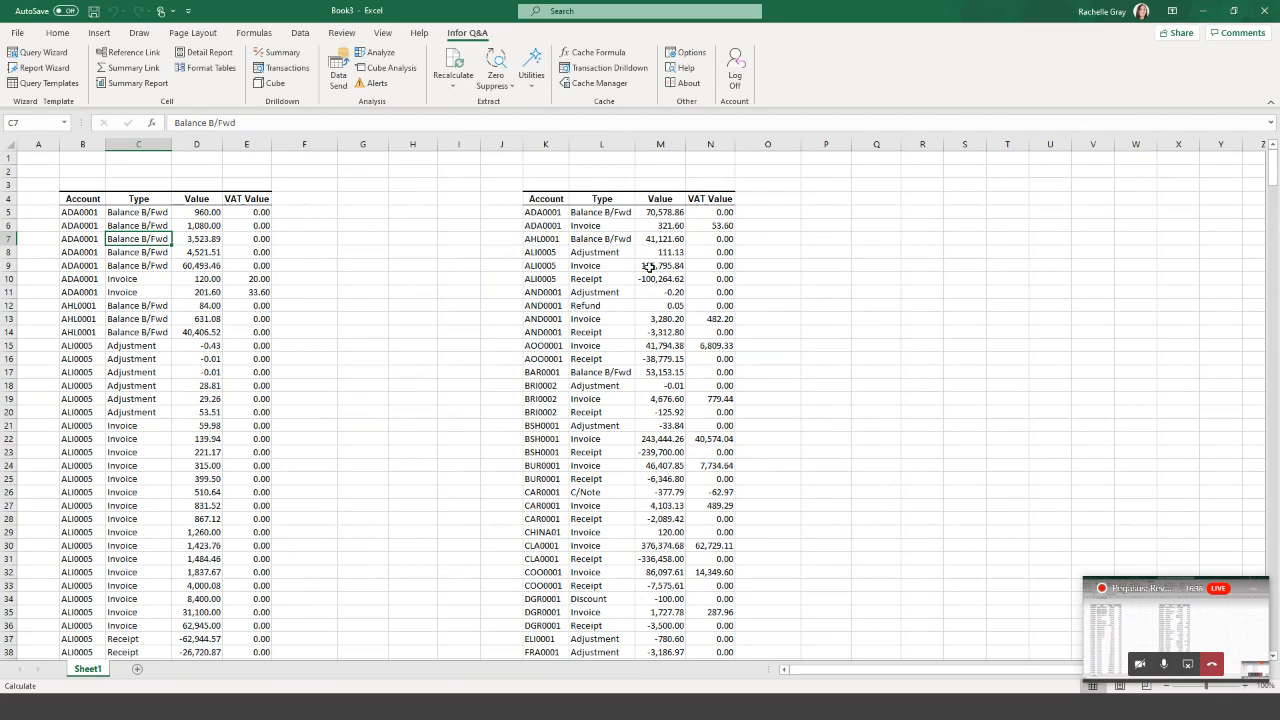
drag(545, 144, 706, 144)
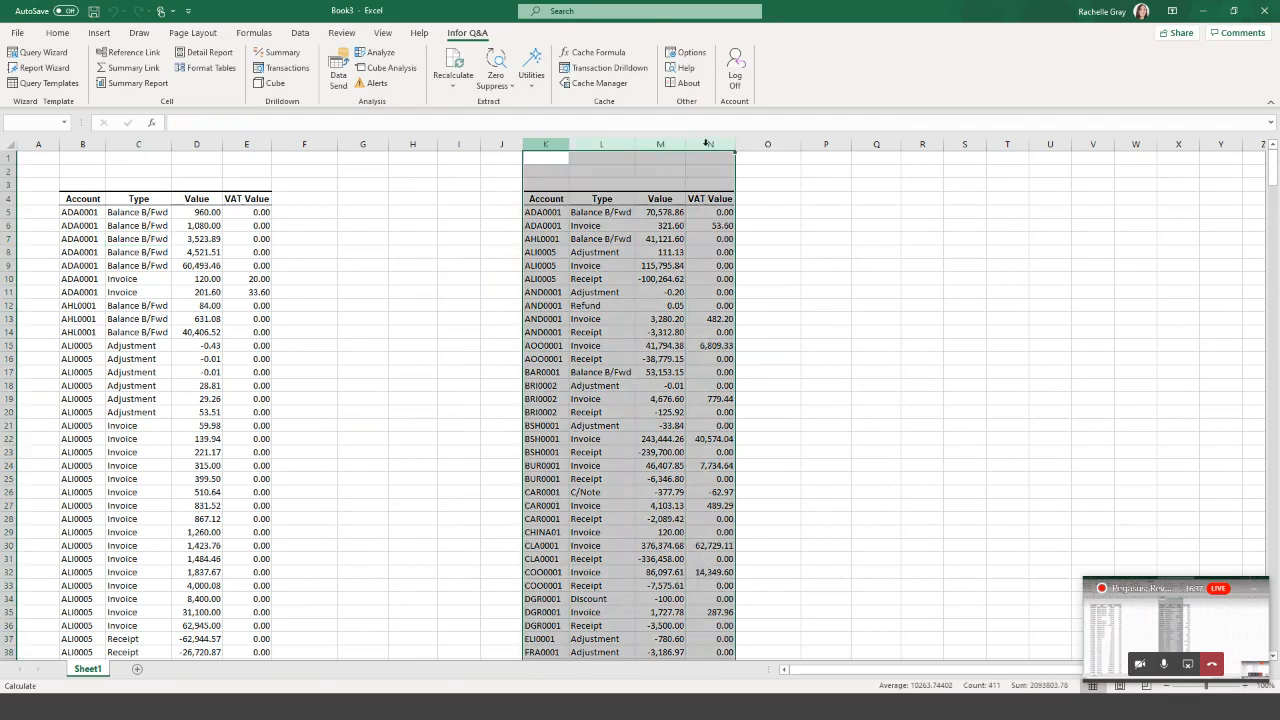
click(772, 558)
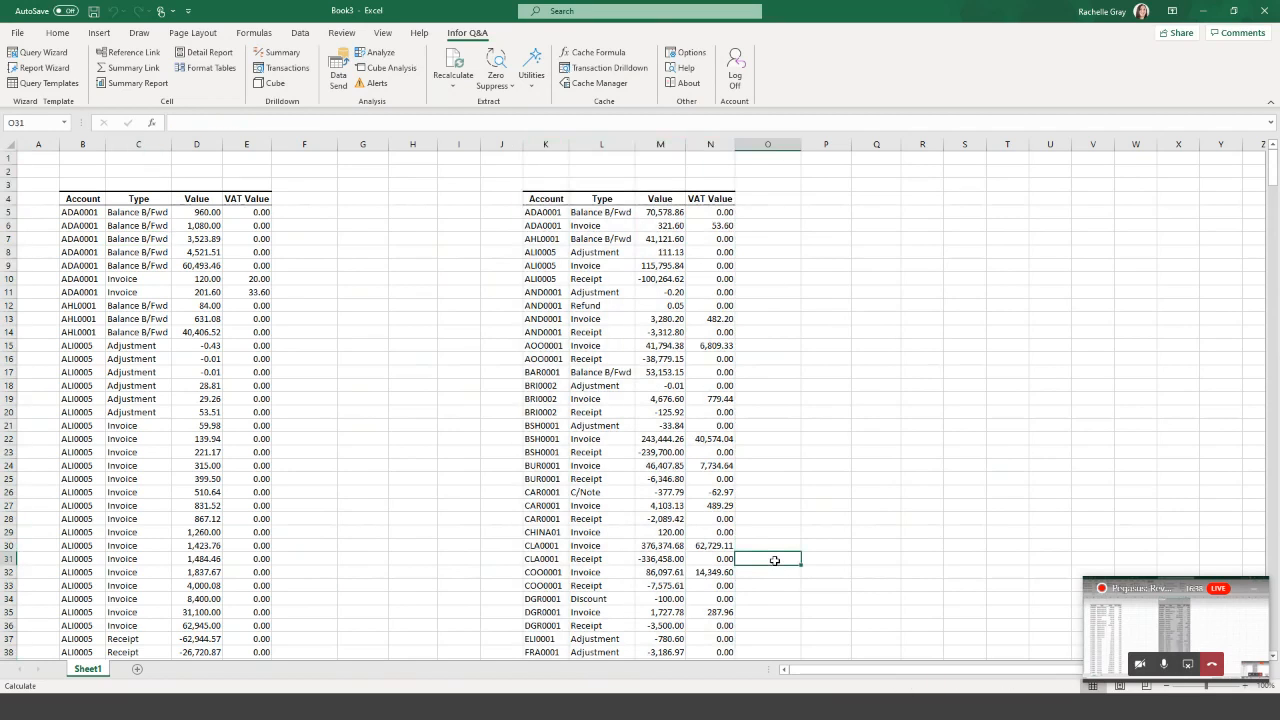
click(660, 212)
click(662, 226)
click(662, 239)
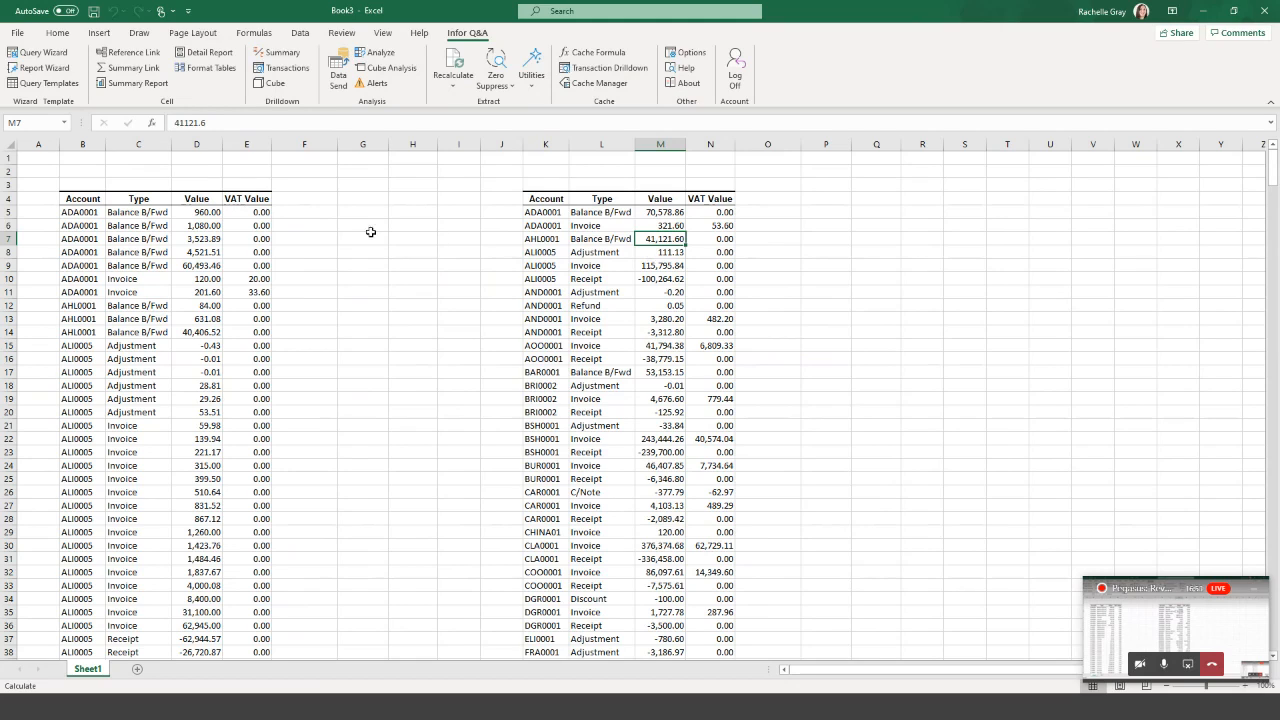
click(371, 234)
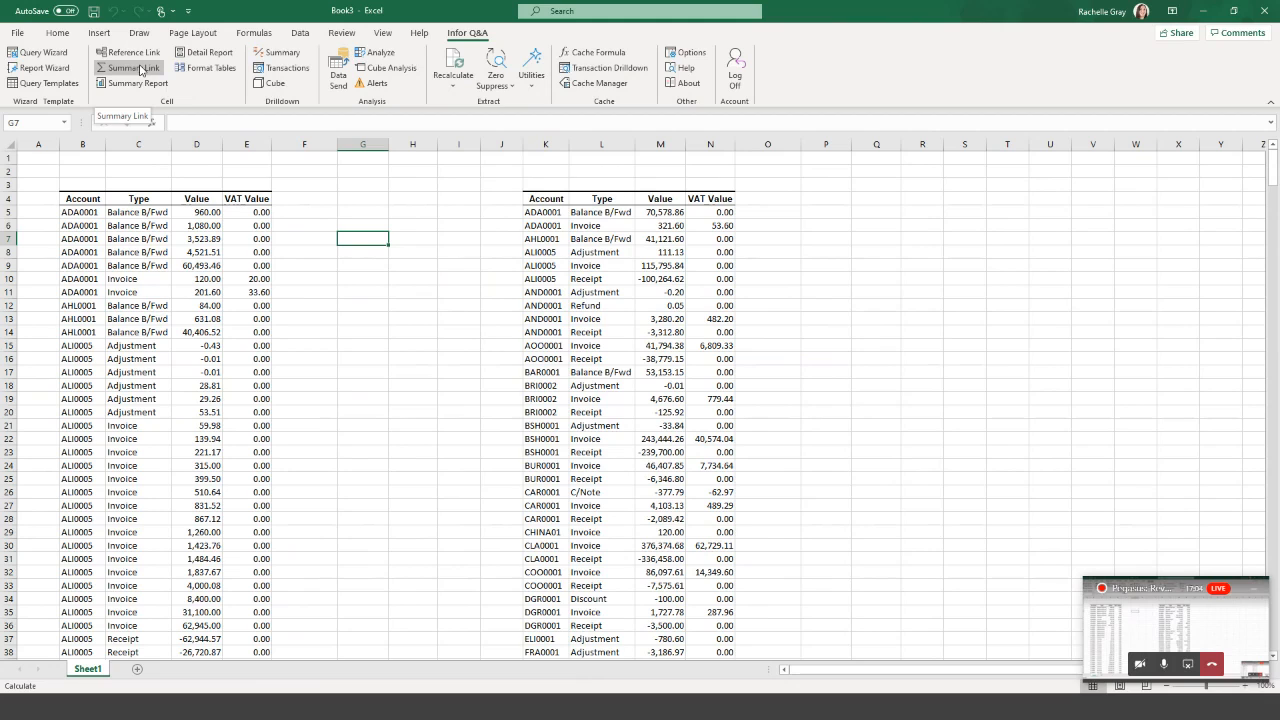
- Add a new worksheet and start a Detail Report at cell B4 using SN / Accounts (SL) from the Sales tables
click(139, 672)
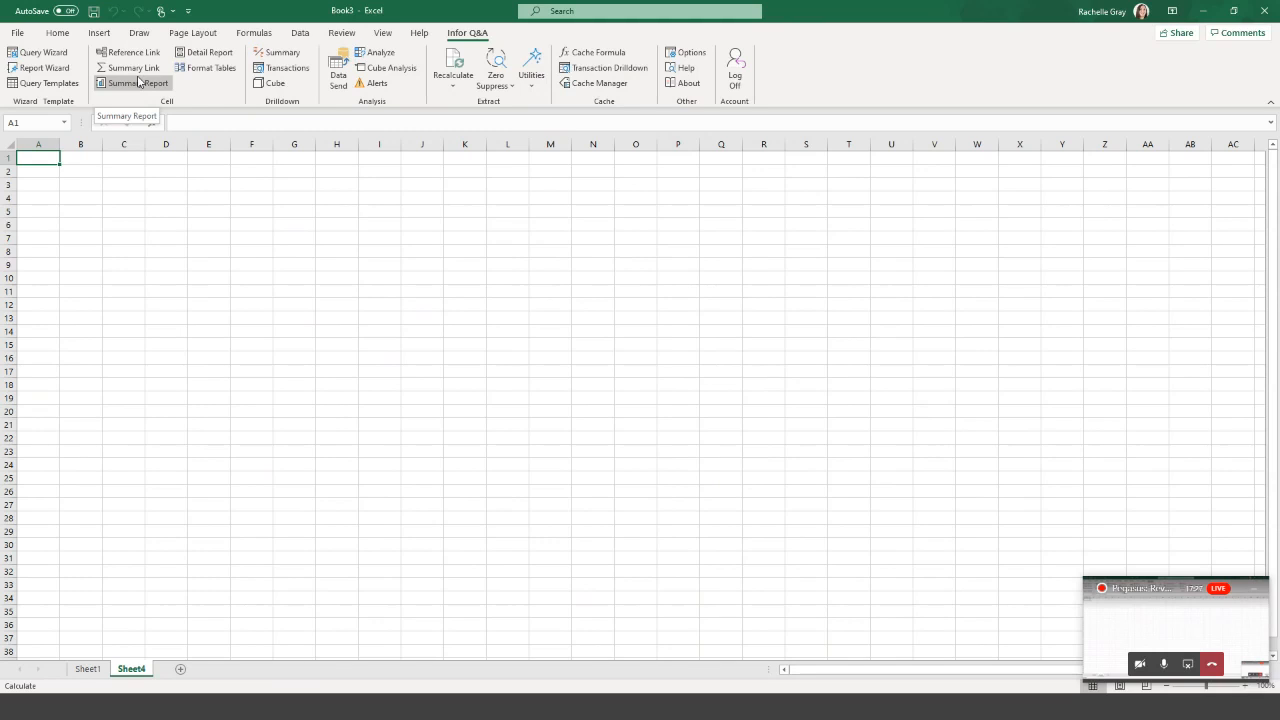
click(90, 200)
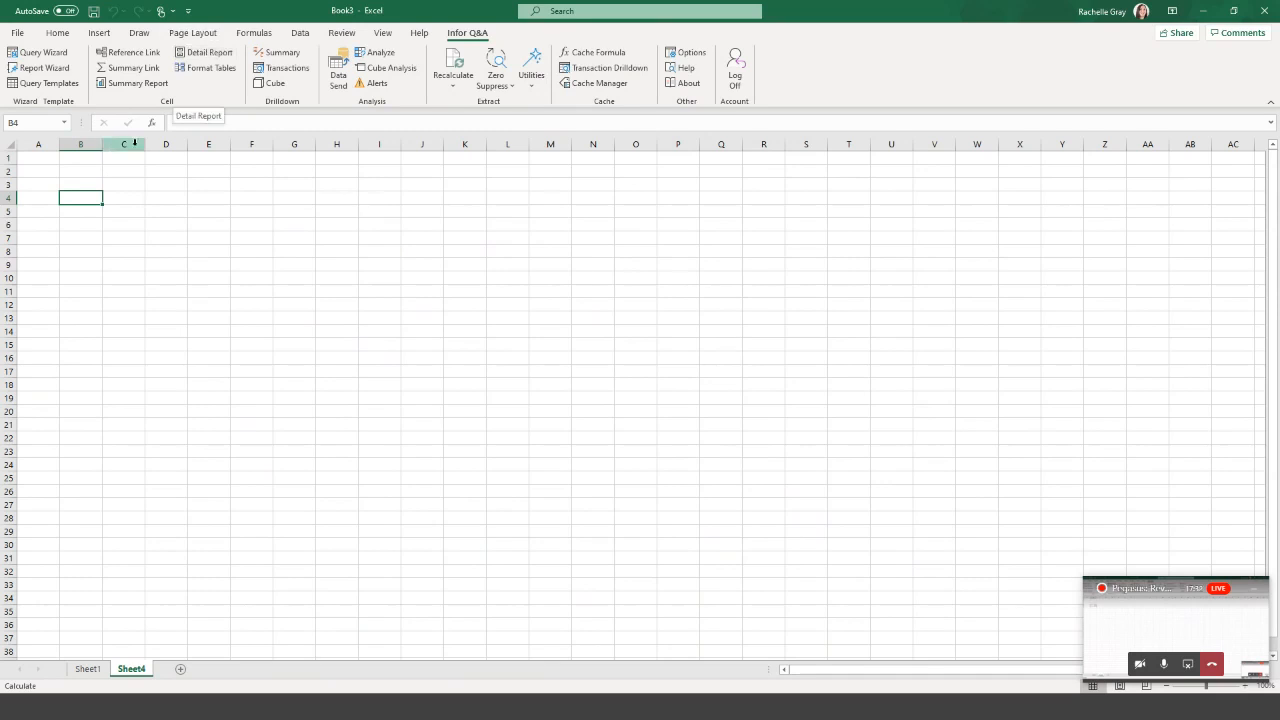
click(206, 52)
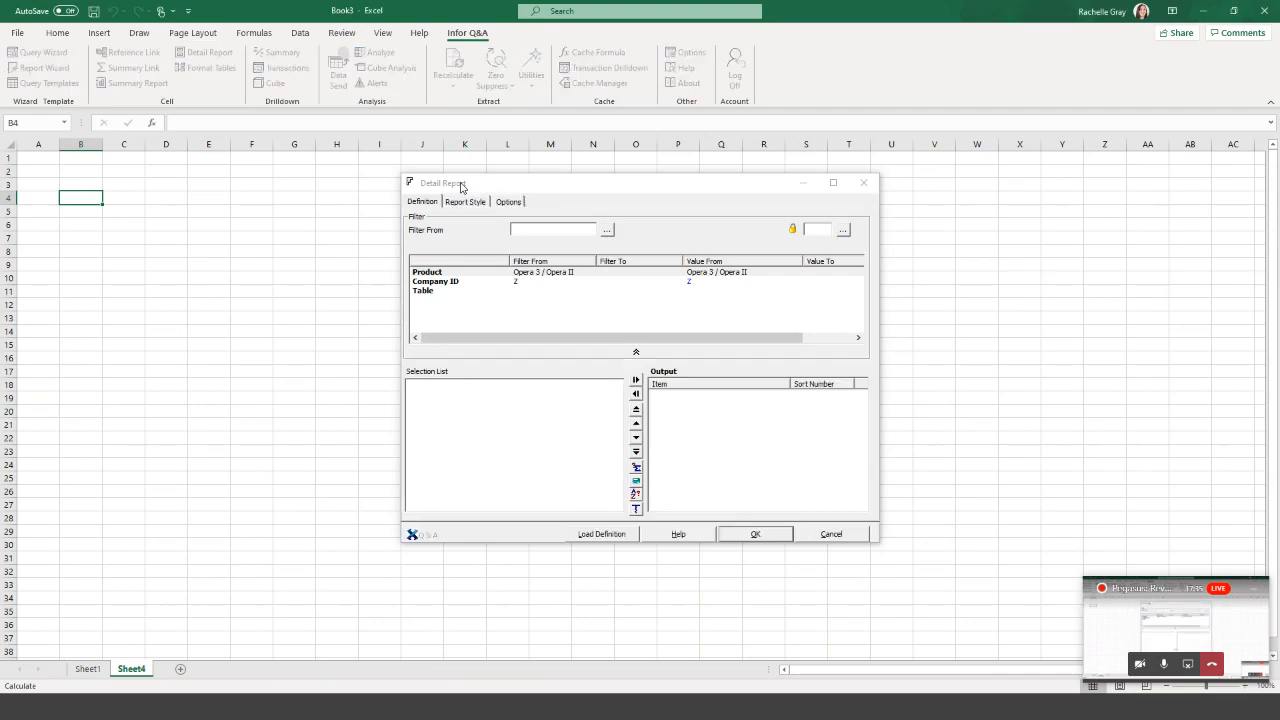
click(481, 283)
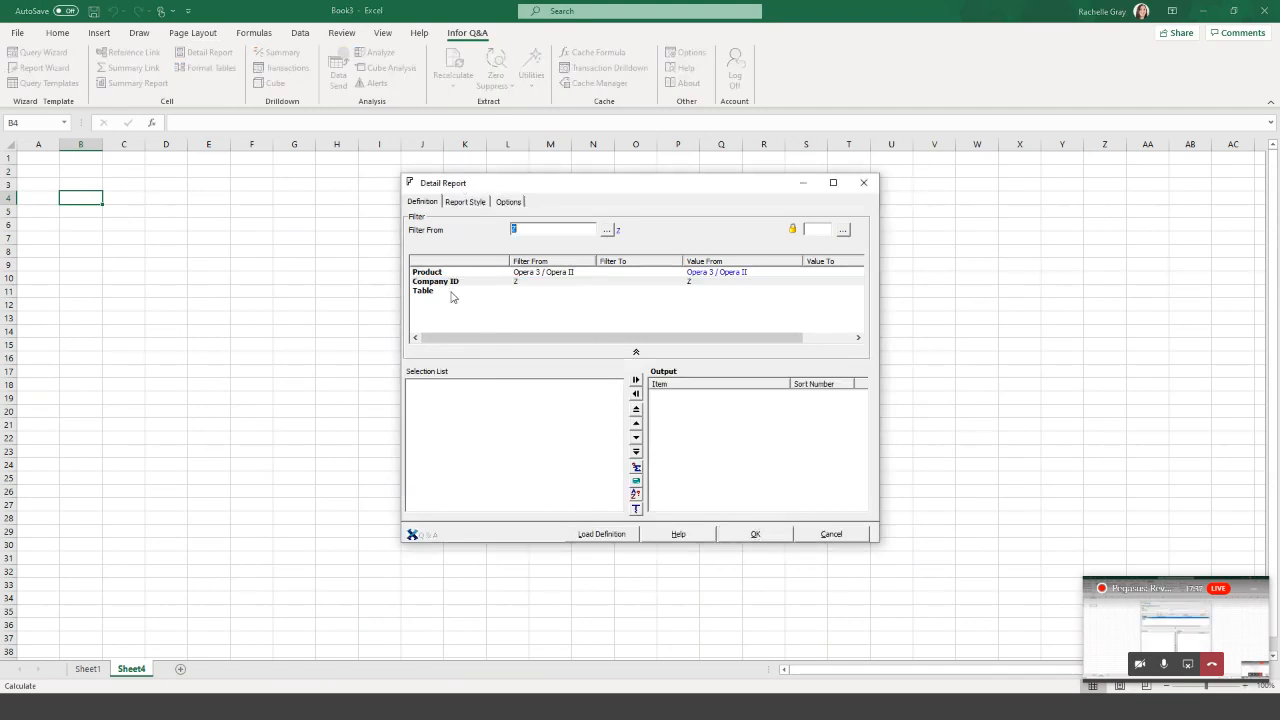
click(446, 292)
double_click(428, 291)
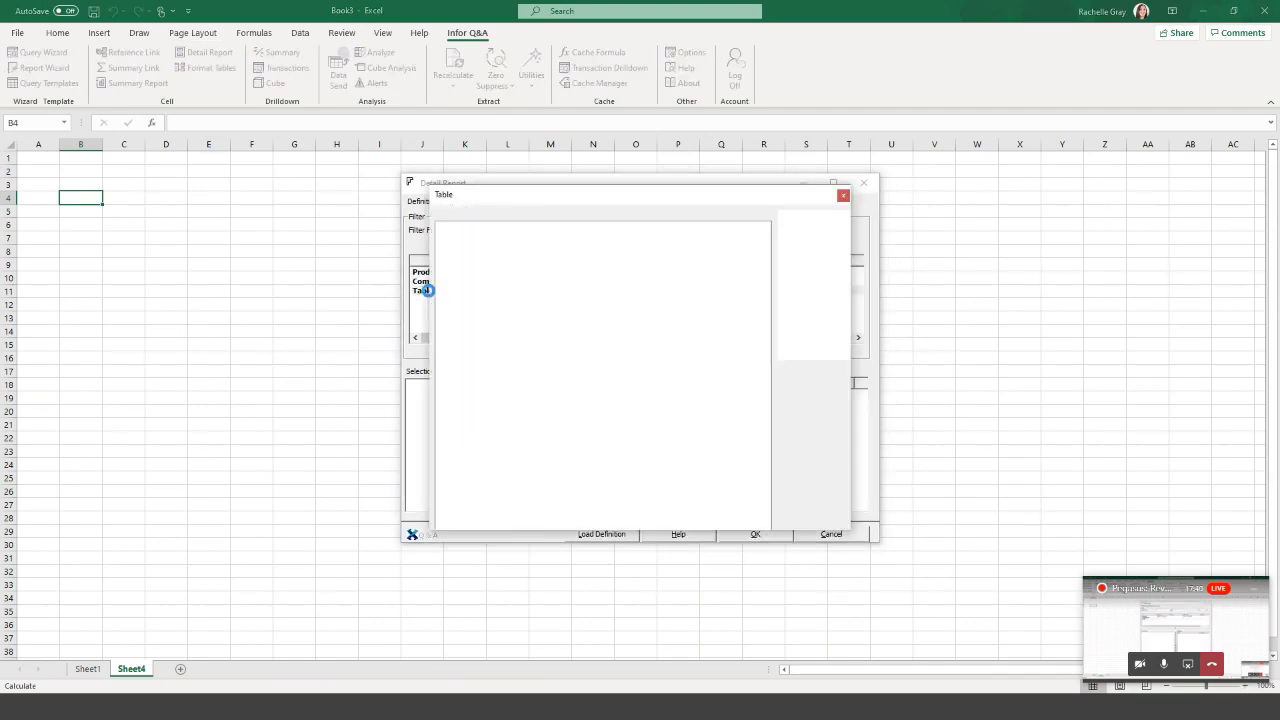
double_click(448, 270)
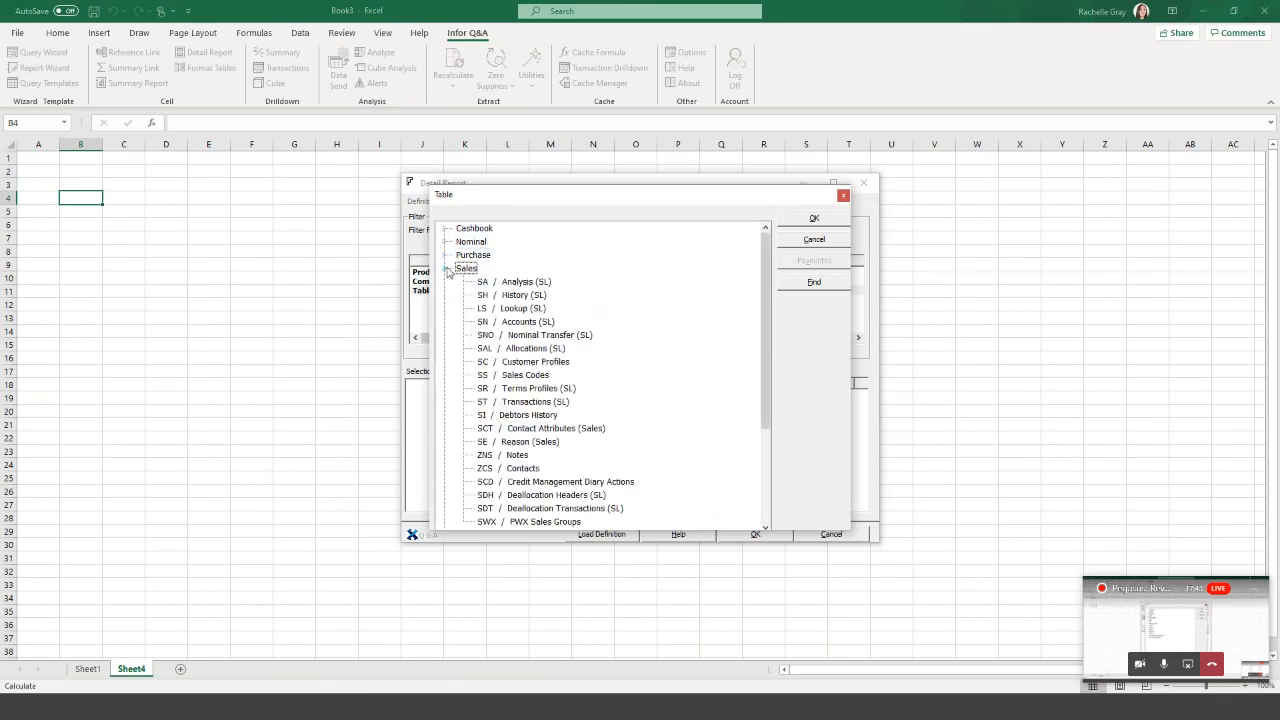
click(539, 323)
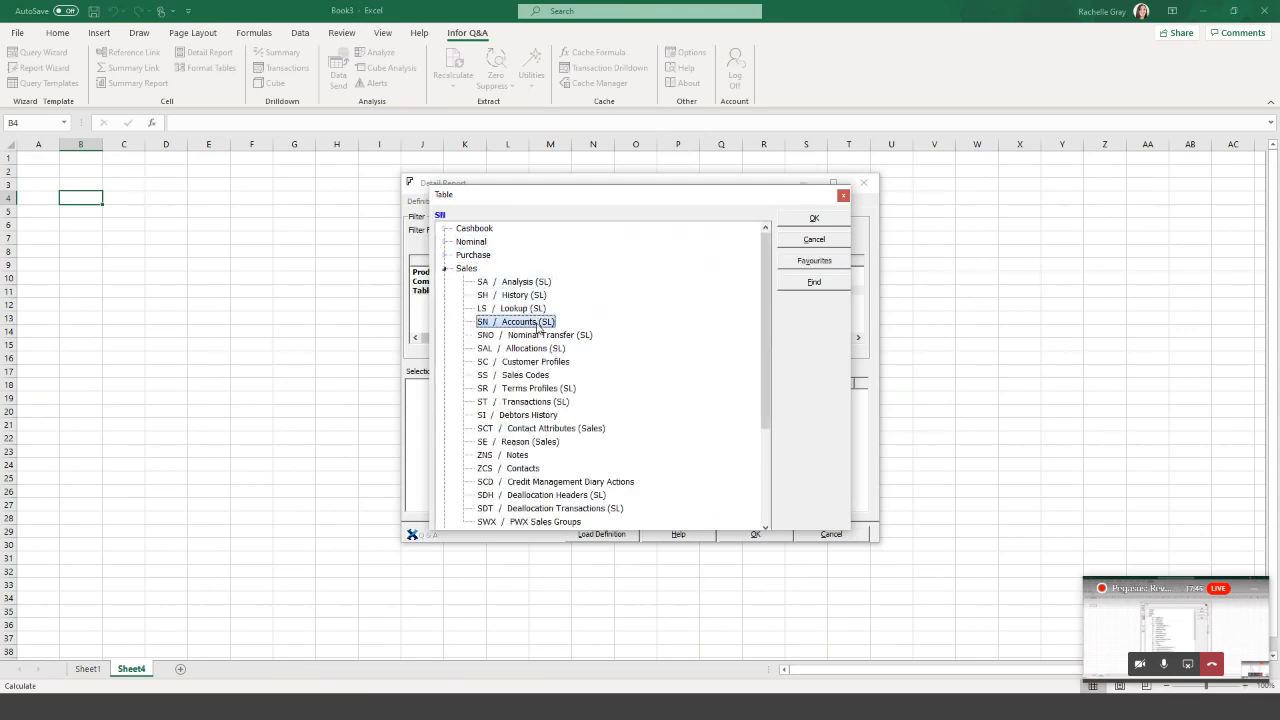
click(814, 219)
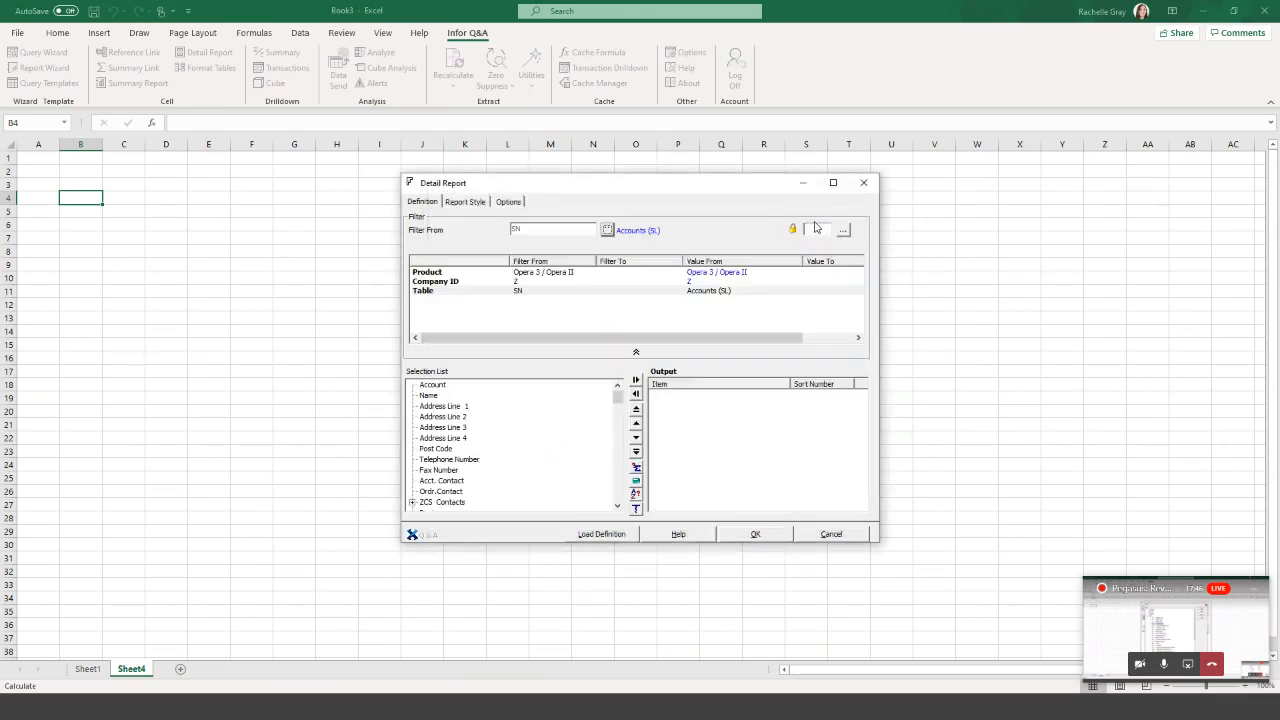
- Output Account and Name in the Detail Report and generate the customer list
click(433, 386)
double_click(433, 386)
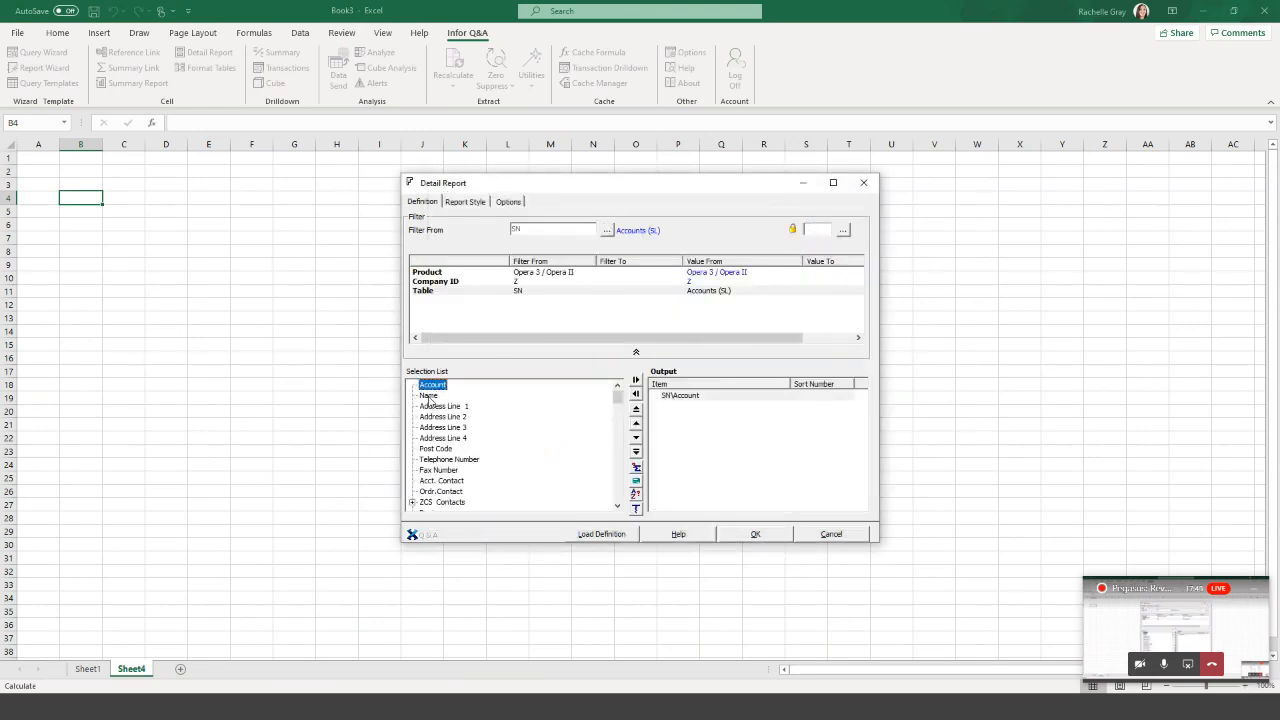
double_click(428, 396)
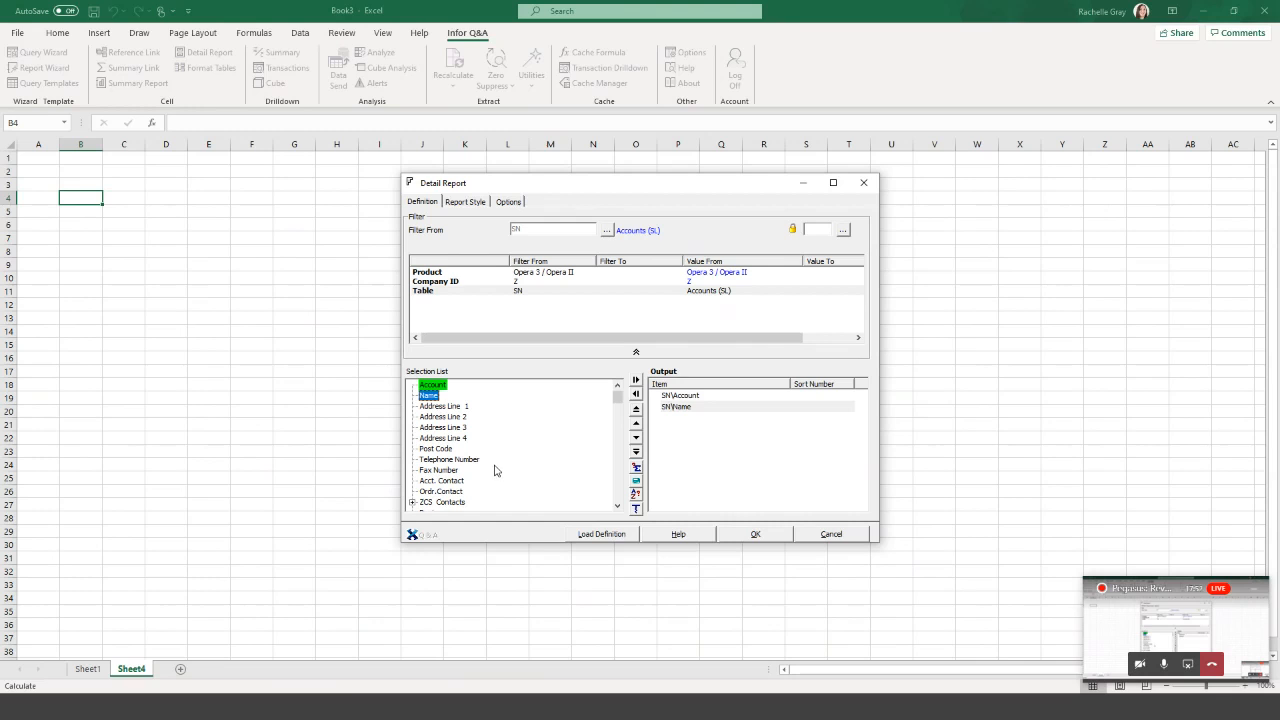
scroll(508, 437, down, 2)
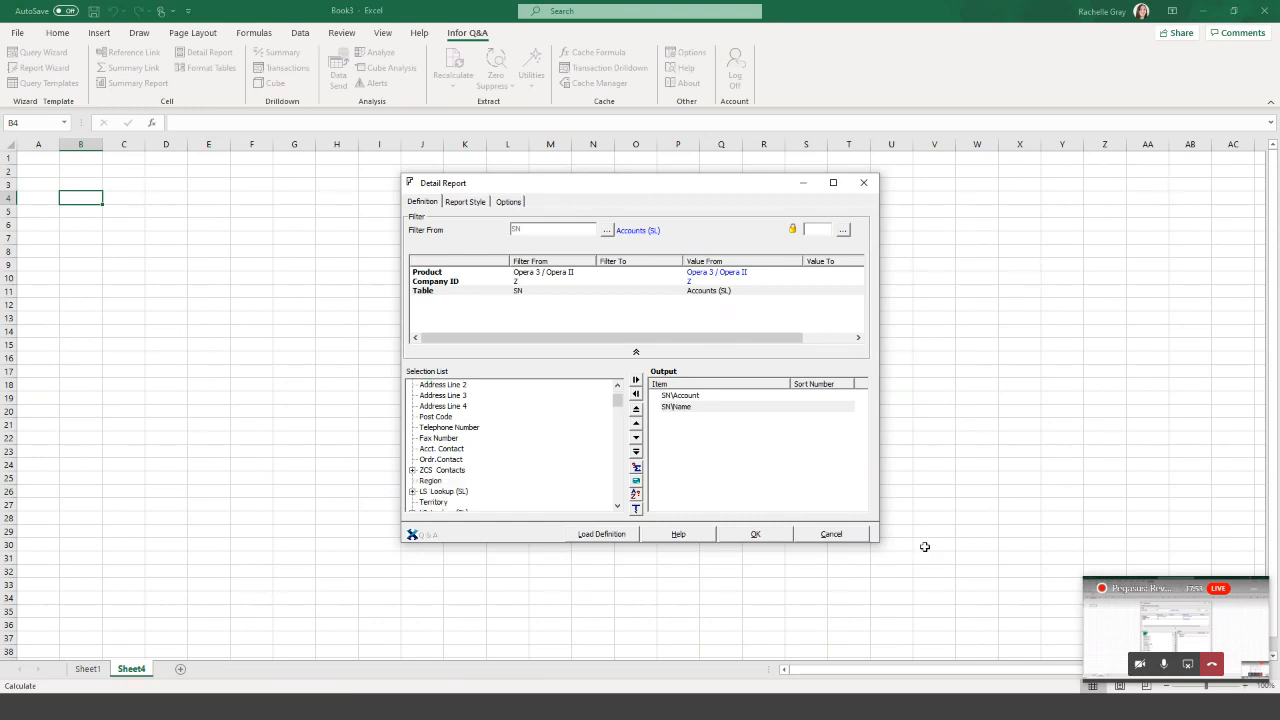
click(755, 534)
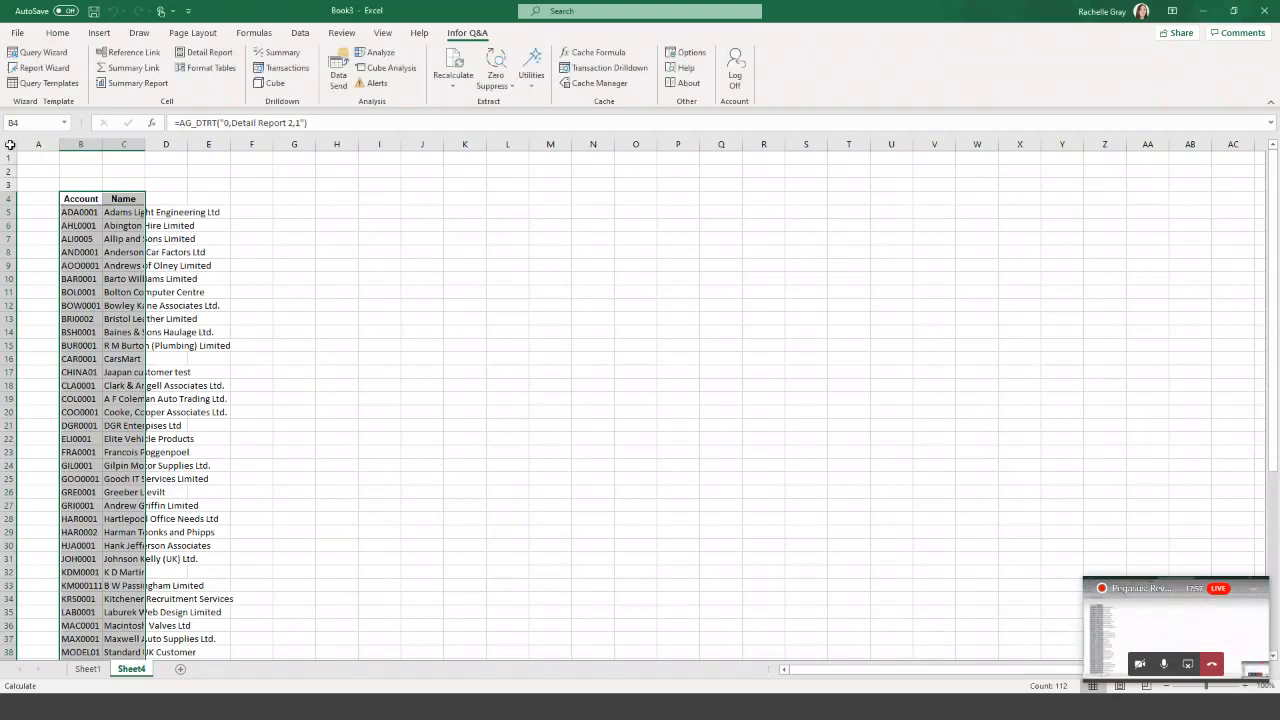
- Autofit all column widths on the new worksheet to the customer list's contents
click(10, 145)
drag(57, 143, 59, 145)
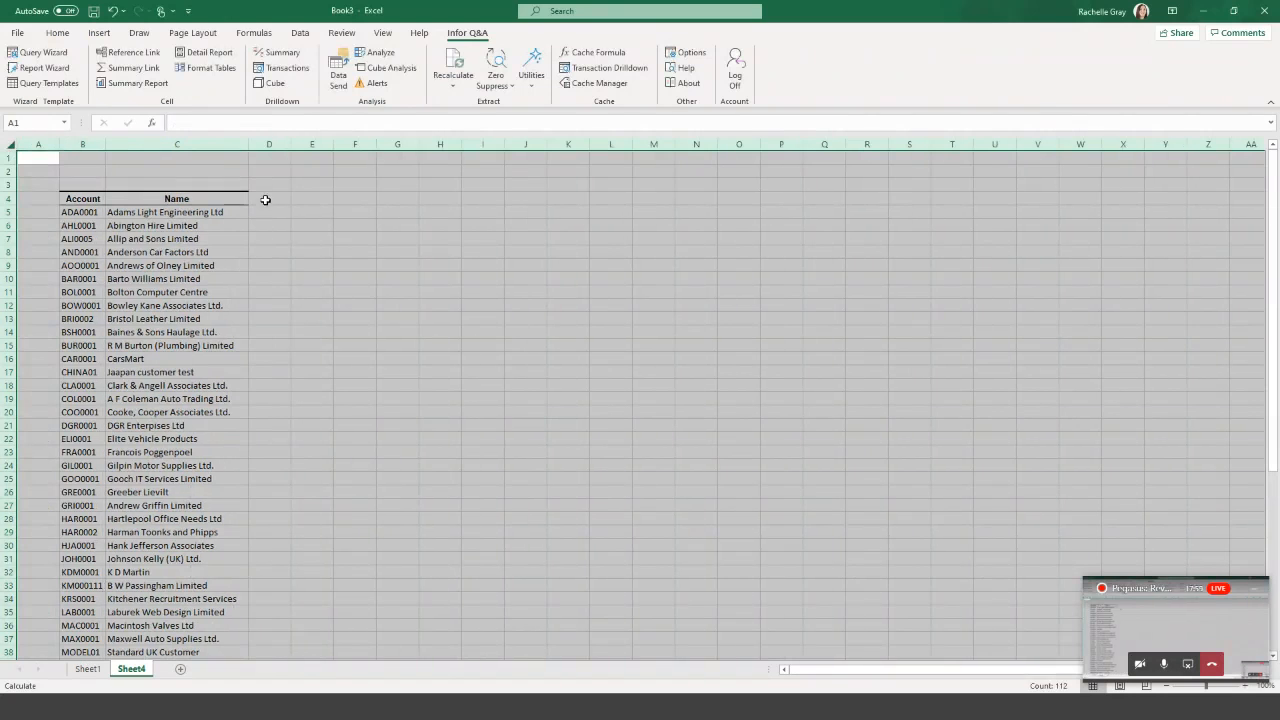
click(265, 200)
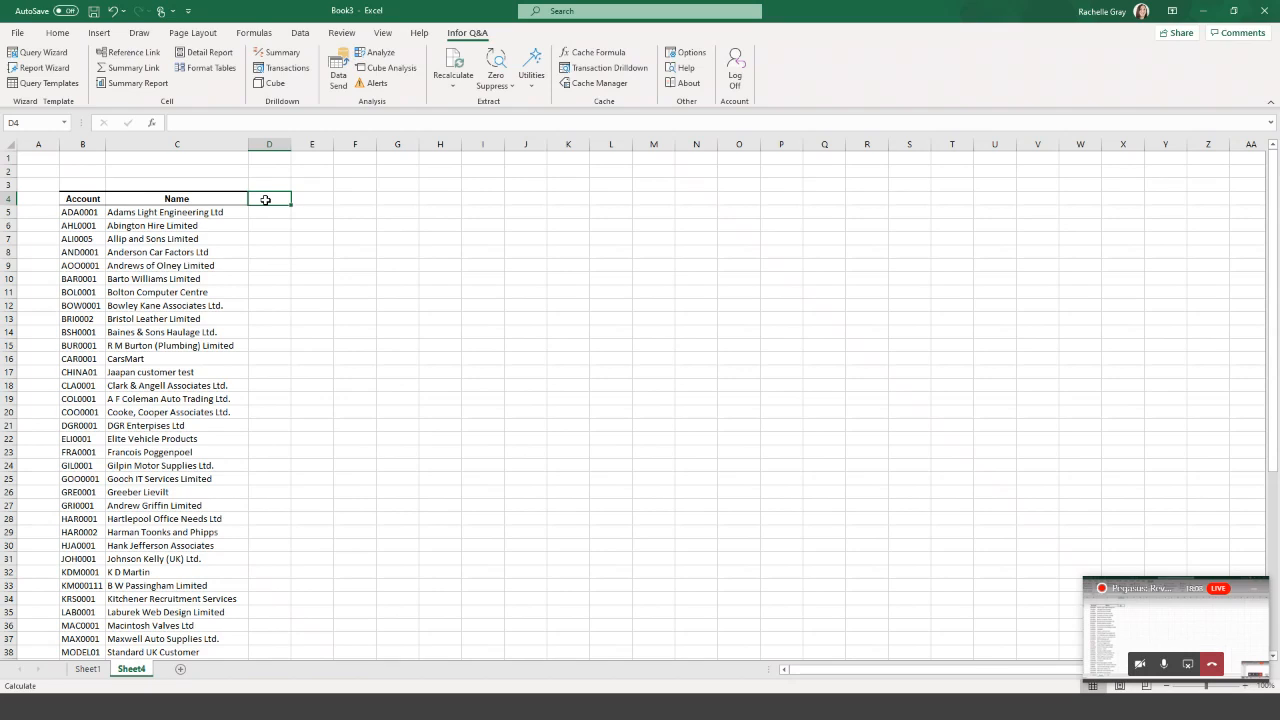
- Start a Summary Link in cell D5 using ST / Transactions (SL) from the Sales tables and add Balance to its output
click(270, 214)
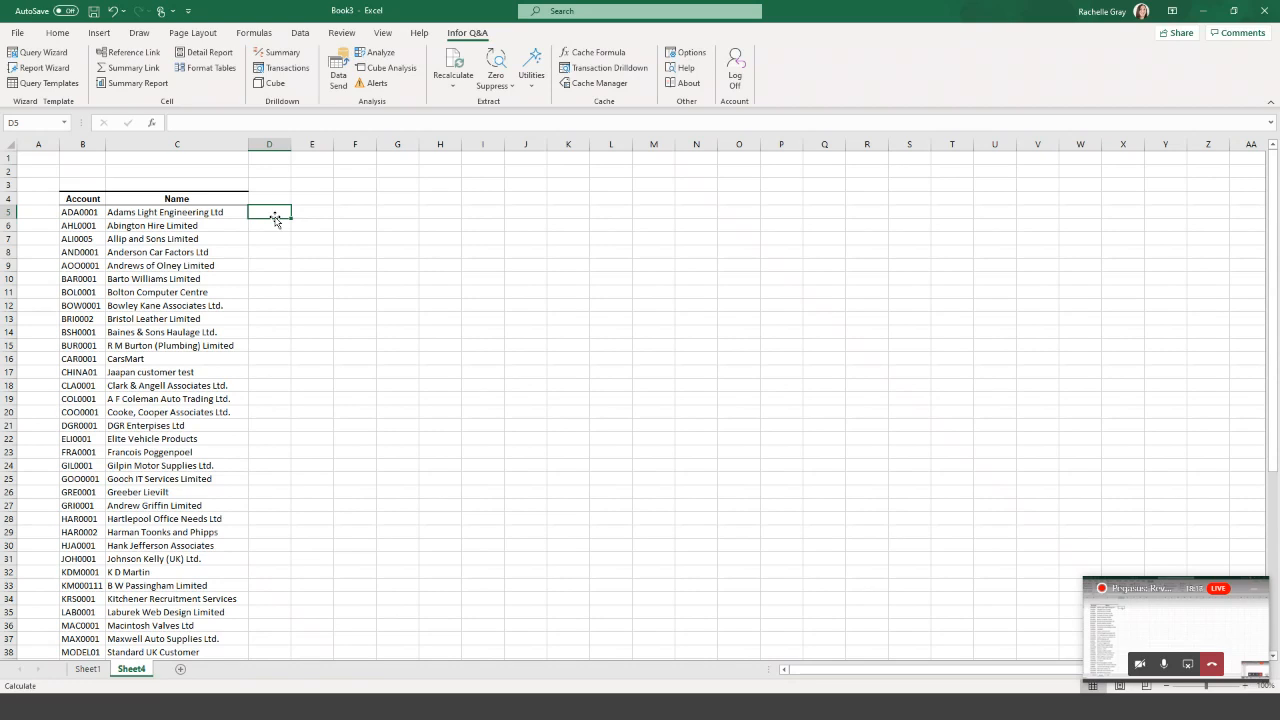
click(136, 70)
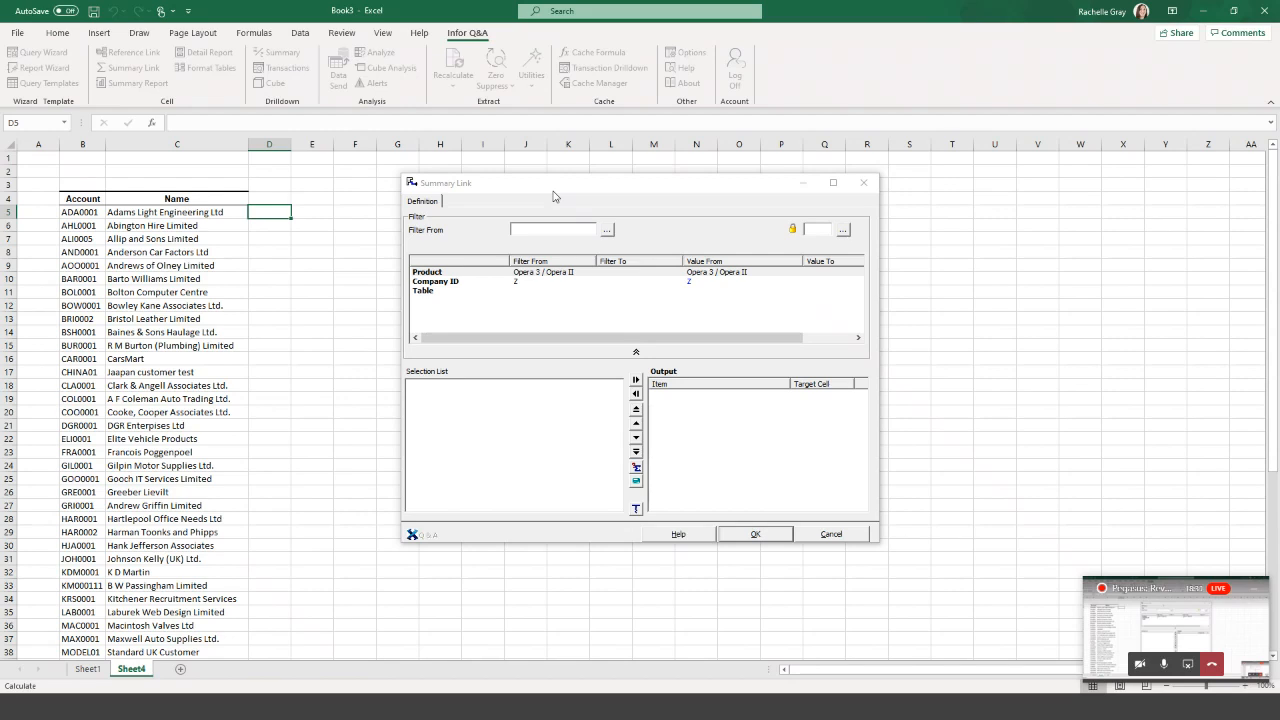
click(488, 281)
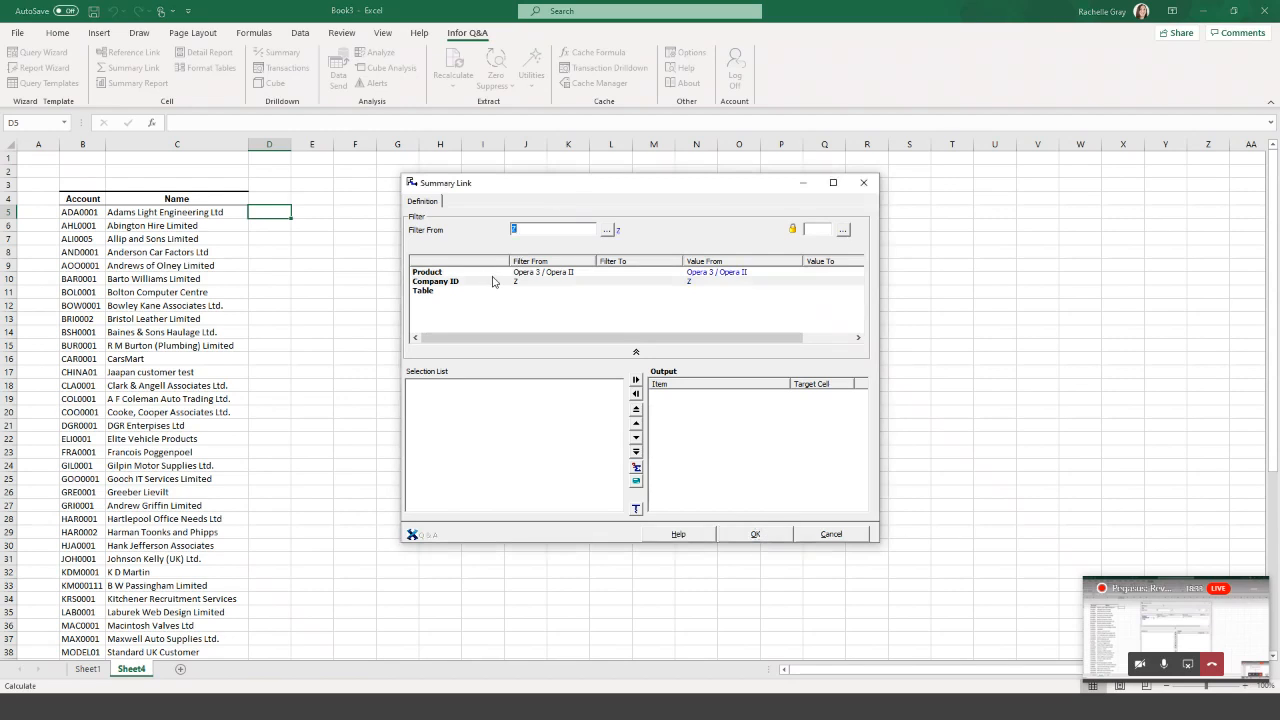
click(437, 292)
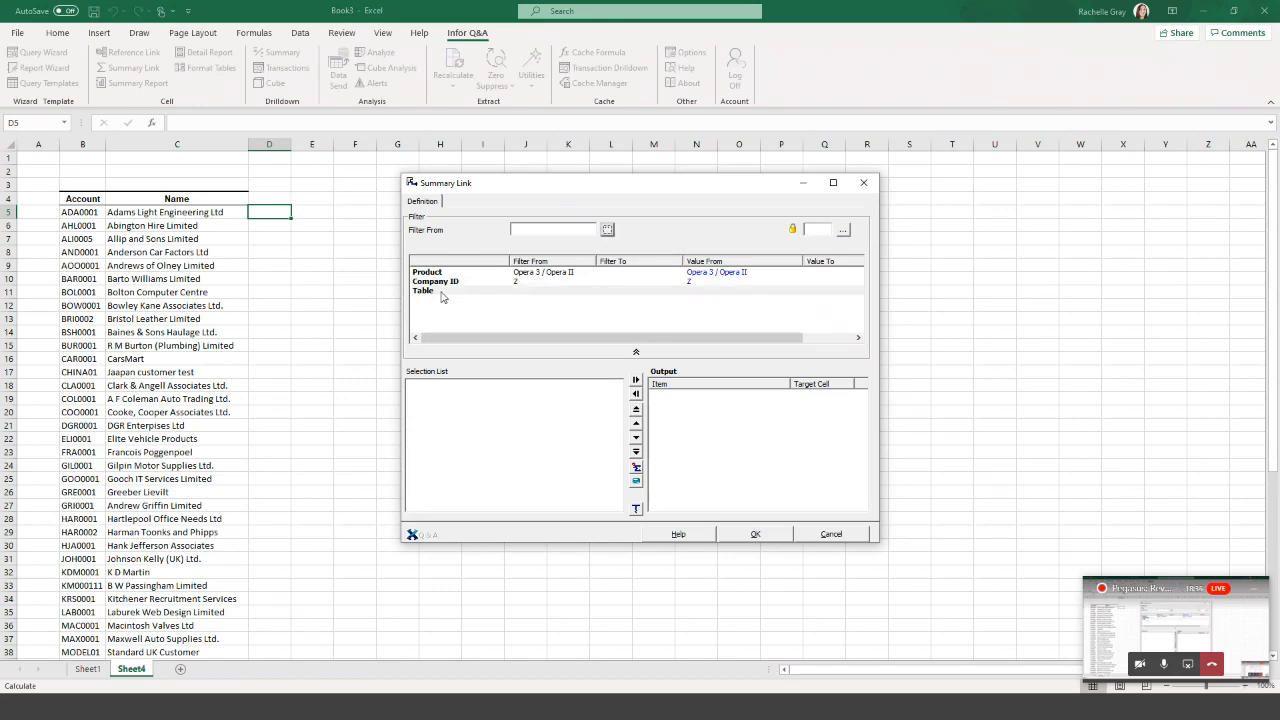
double_click(442, 294)
click(446, 269)
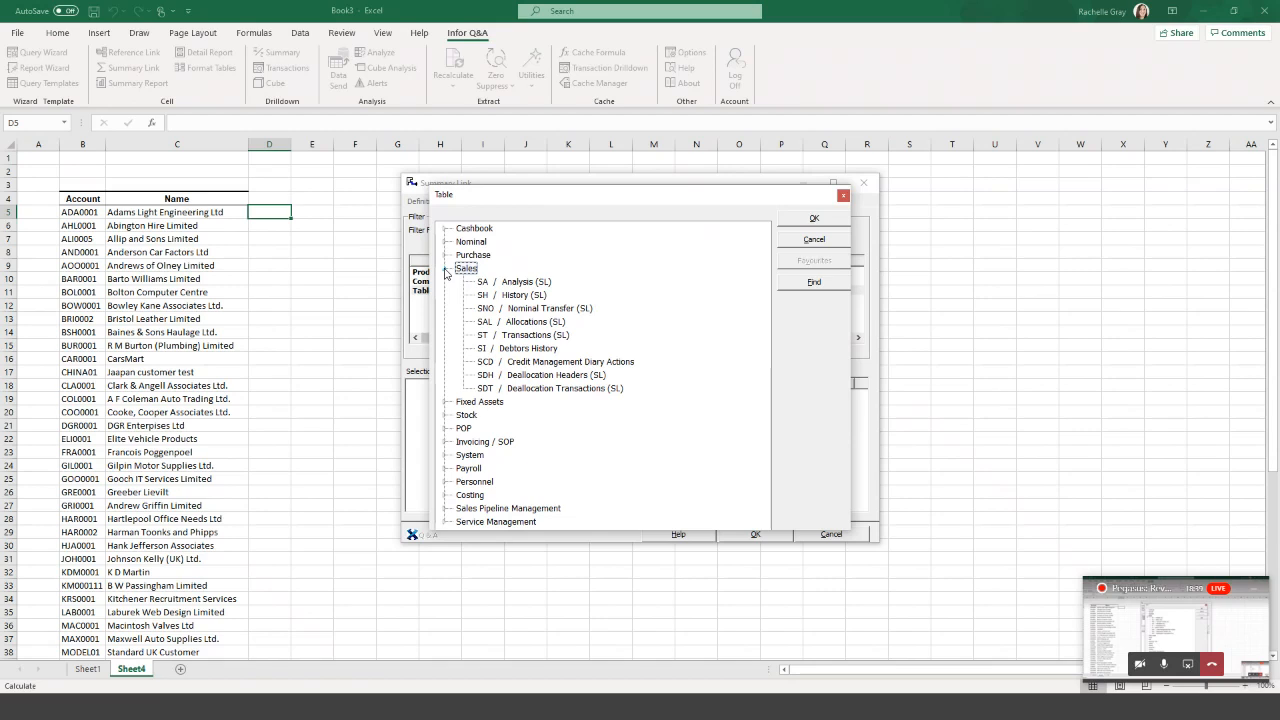
click(518, 336)
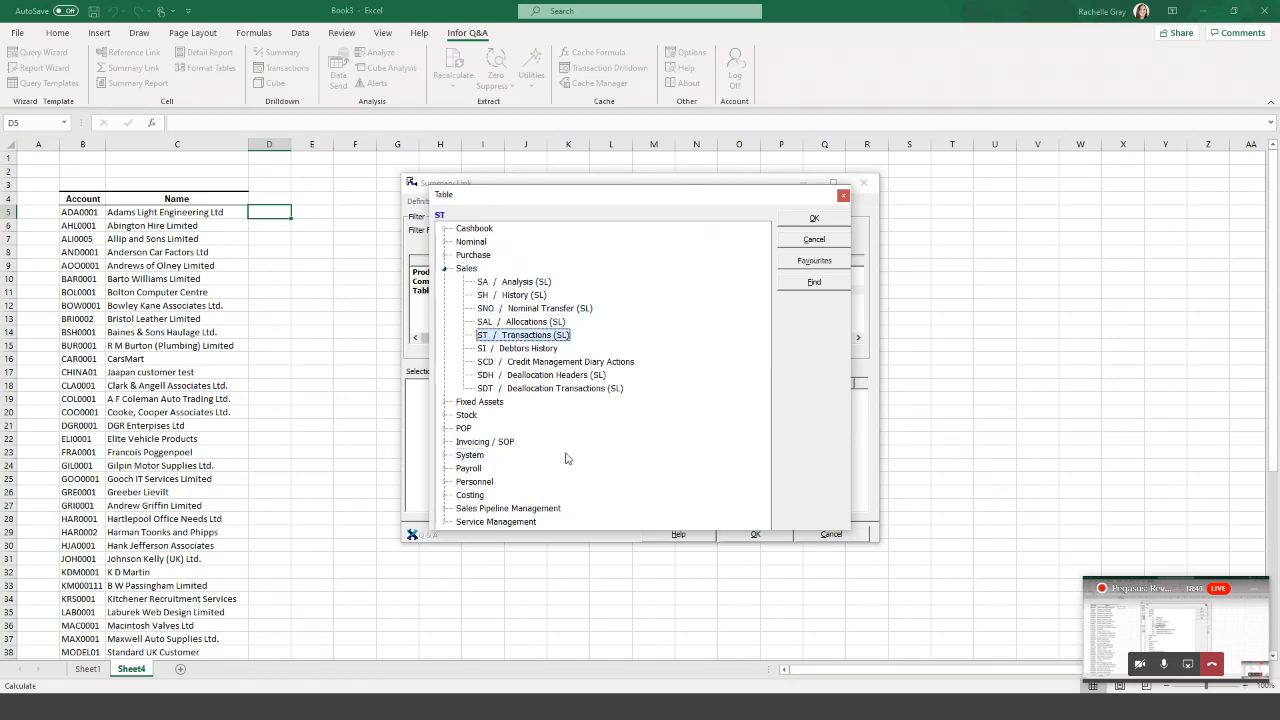
click(814, 220)
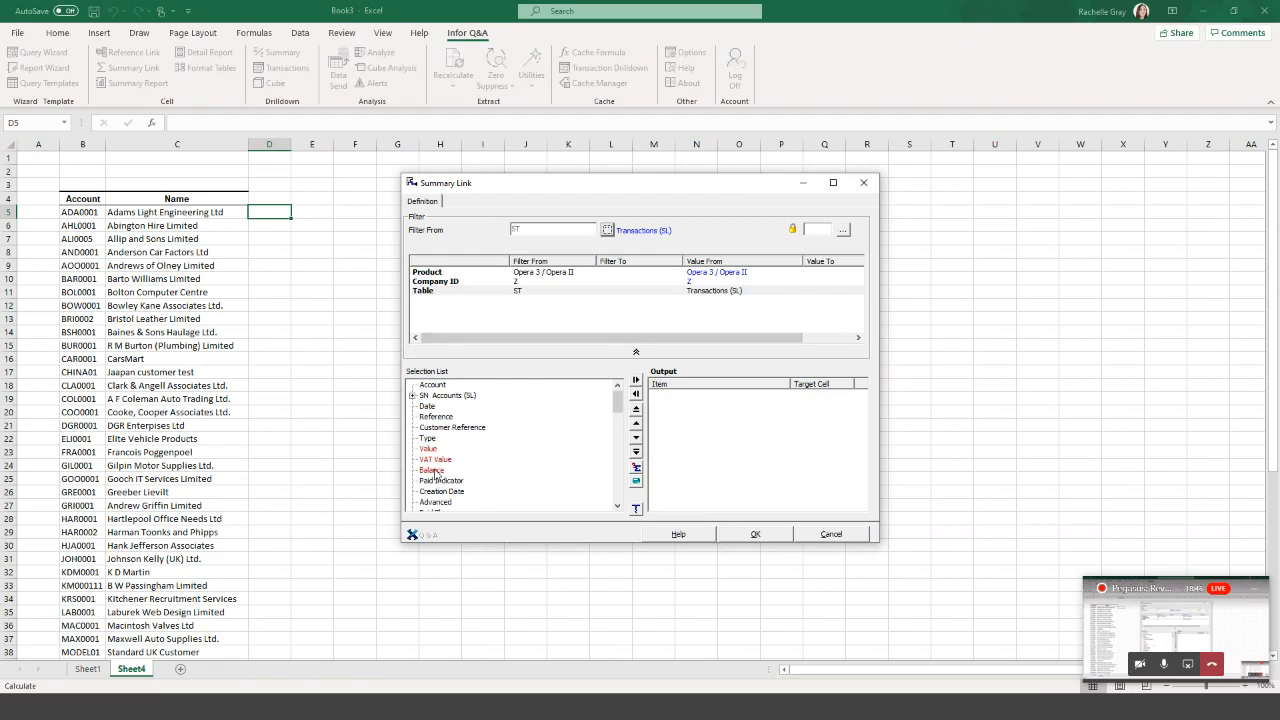
drag(434, 472, 704, 447)
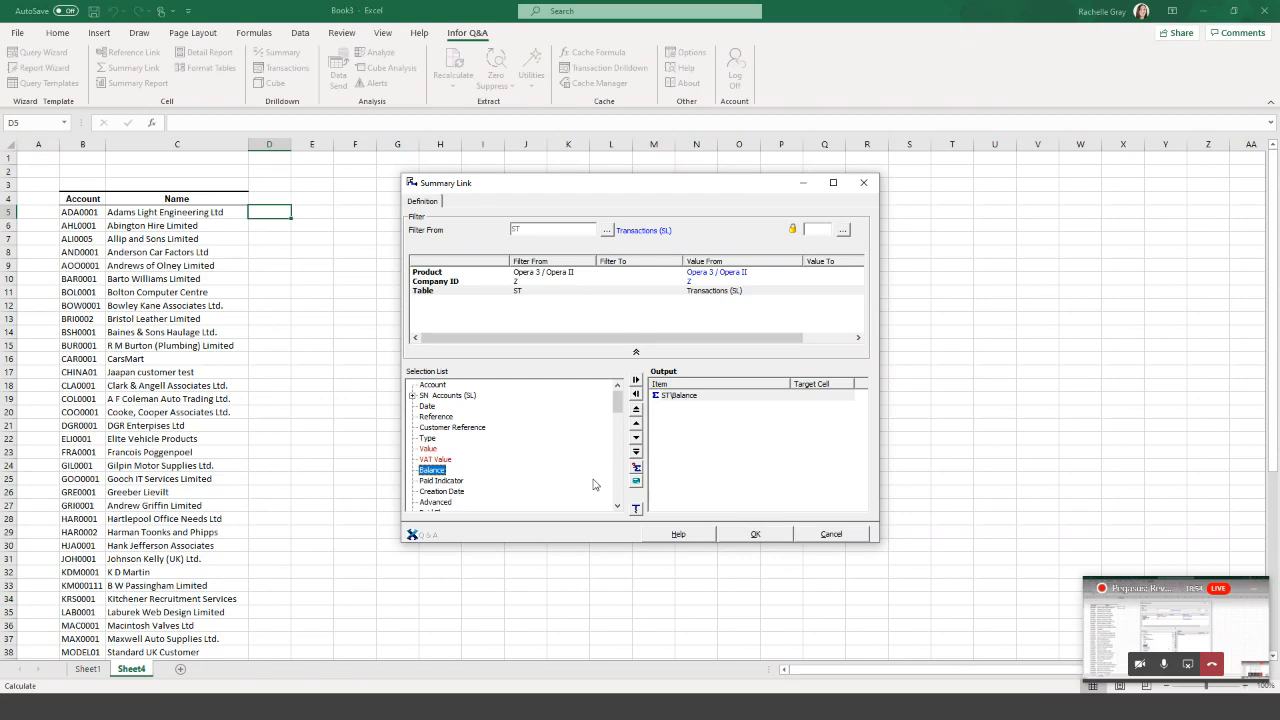
- Filter the Summary Link's Account from $B5 to $B5 and generate the balance in cell D5
click(432, 386)
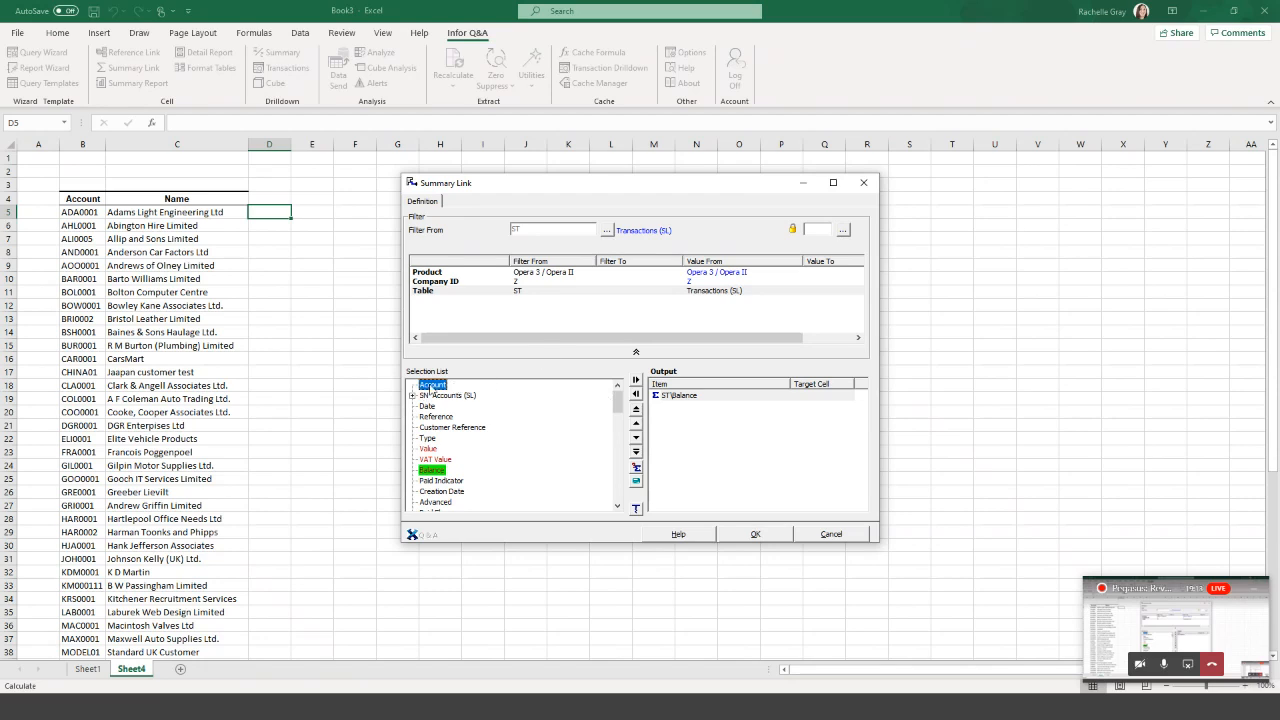
drag(431, 394, 521, 311)
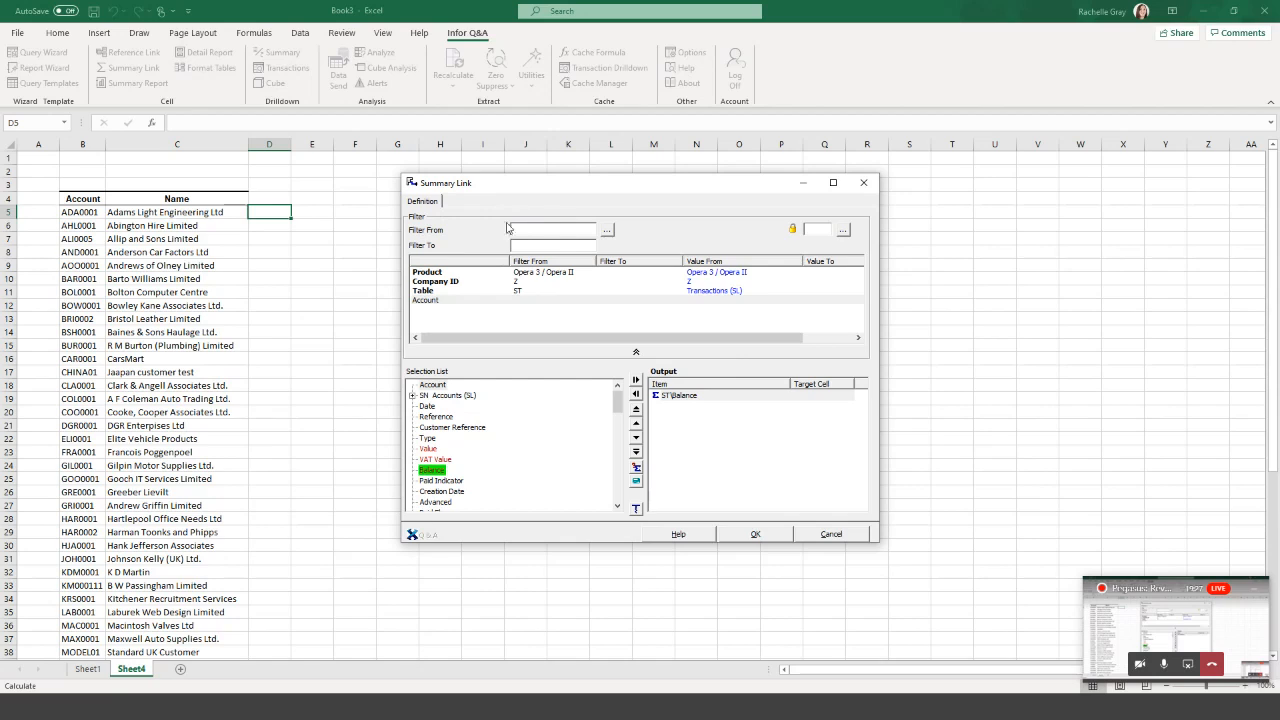
click(80, 212)
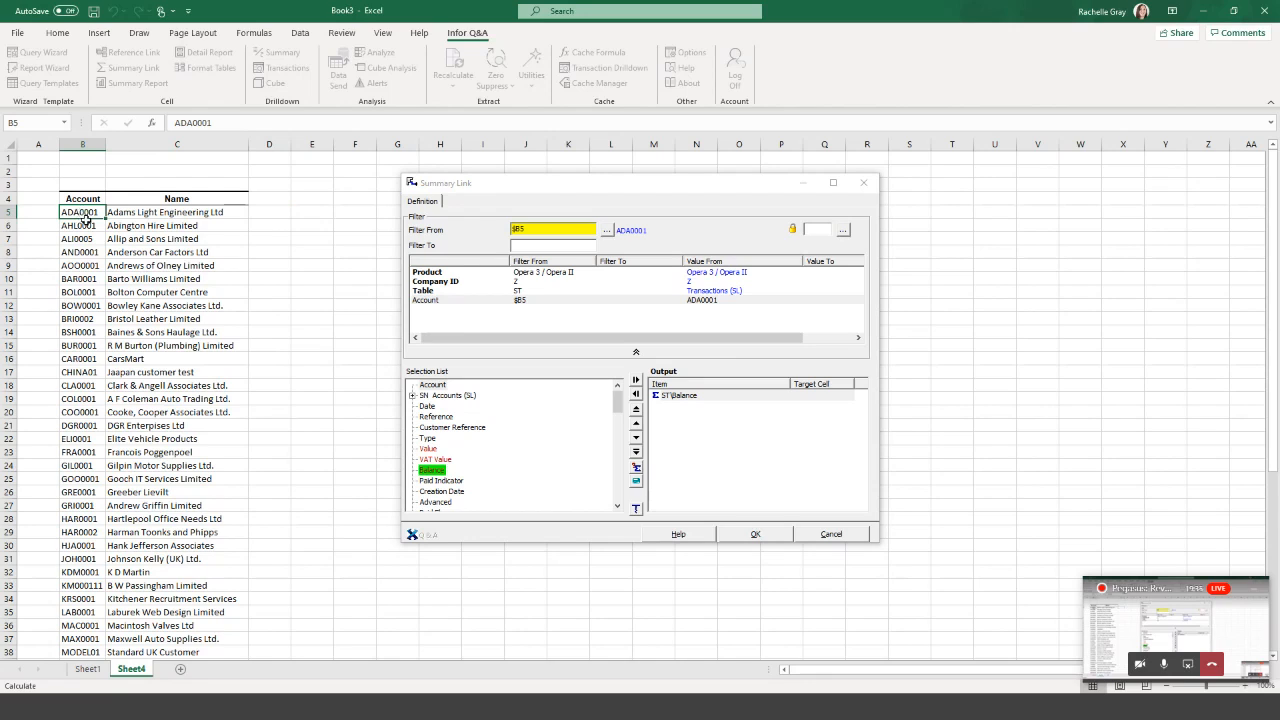
click(547, 229)
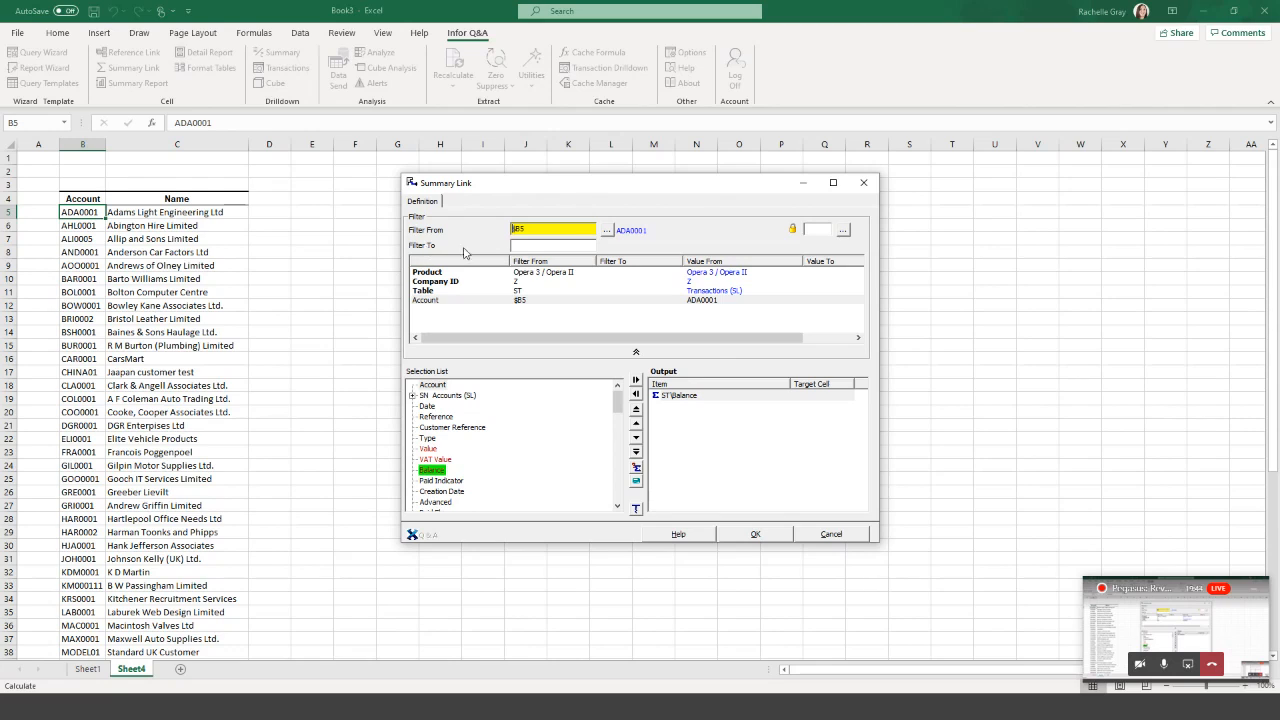
click(525, 245)
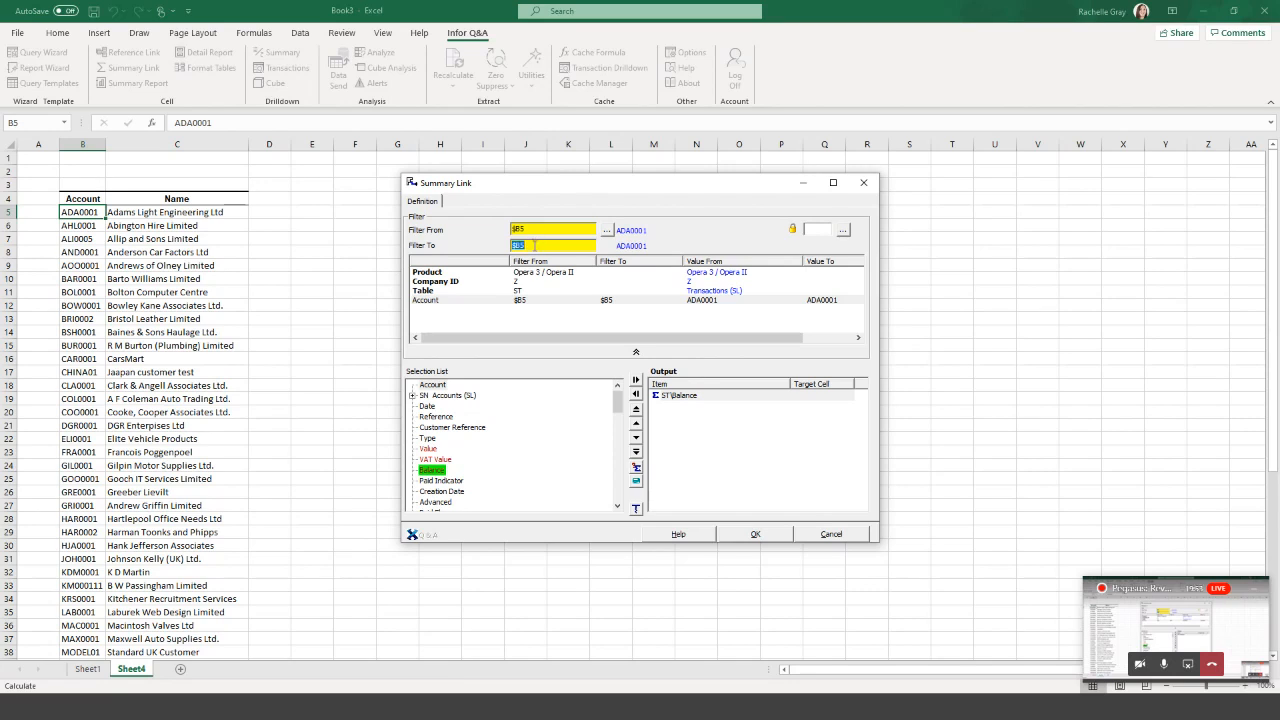
click(769, 535)
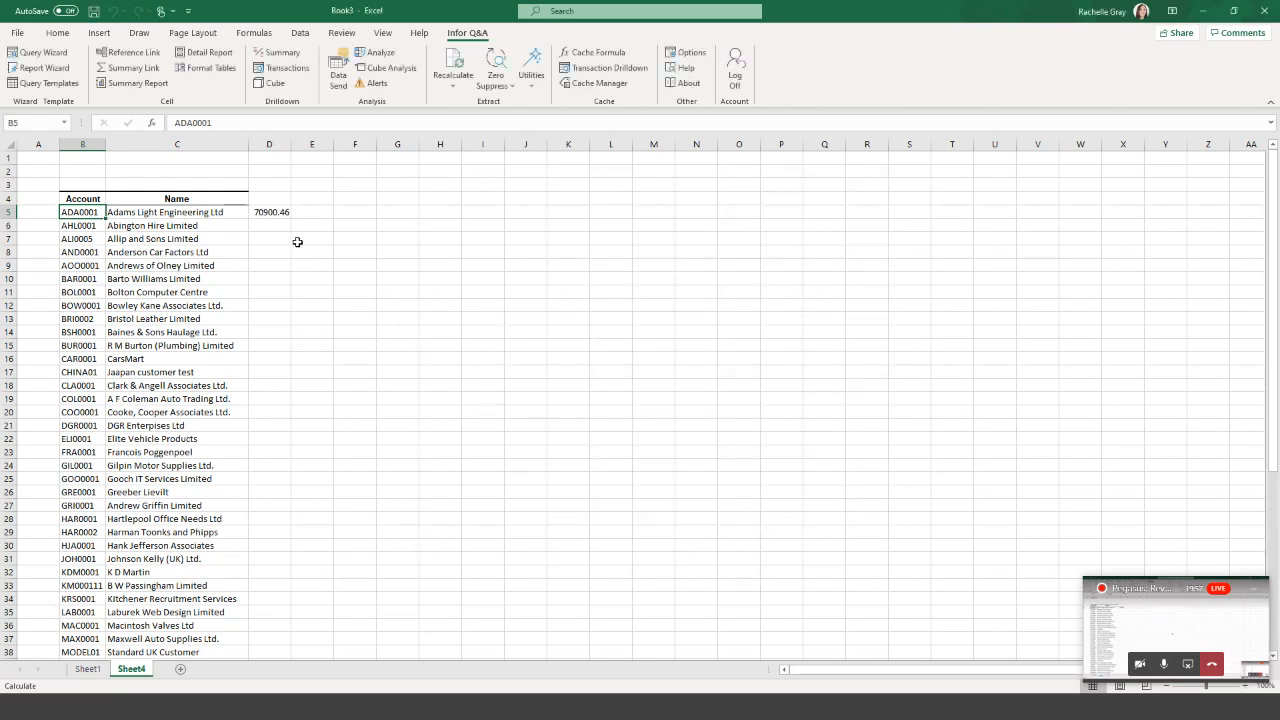
- Fill the balance formula from D5 down to the last customer in row 59
click(277, 213)
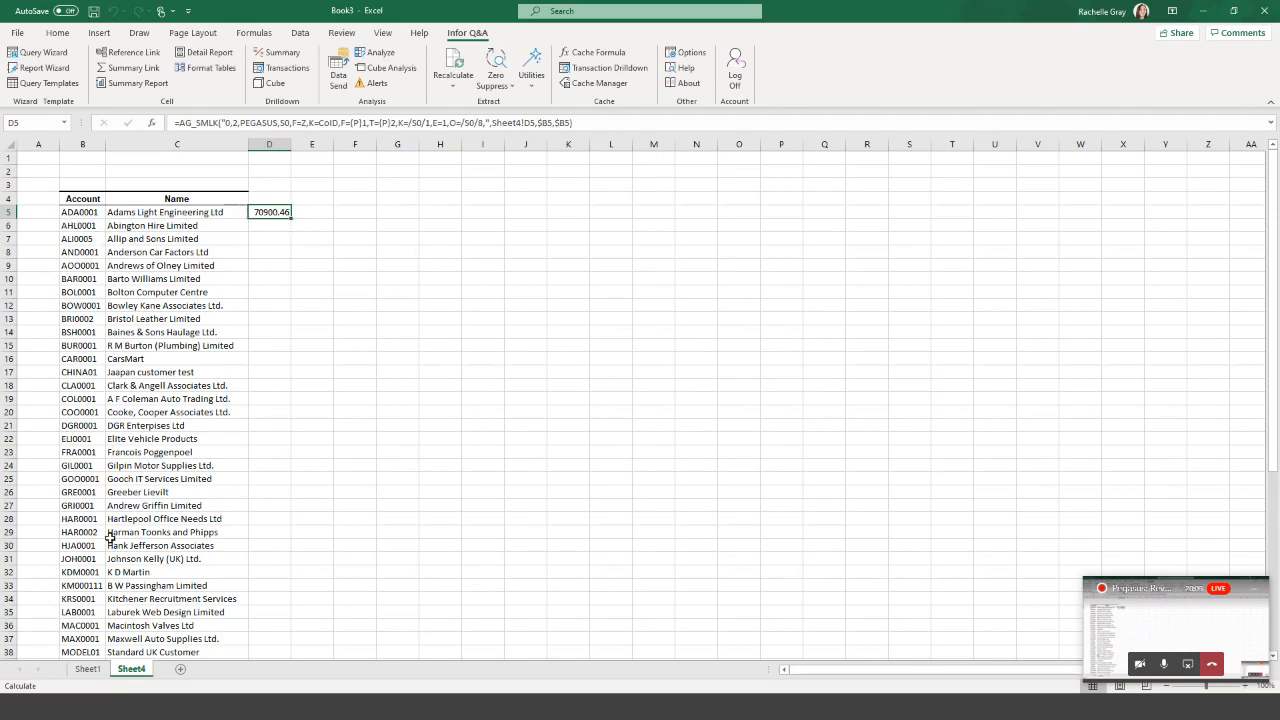
double_click(291, 217)
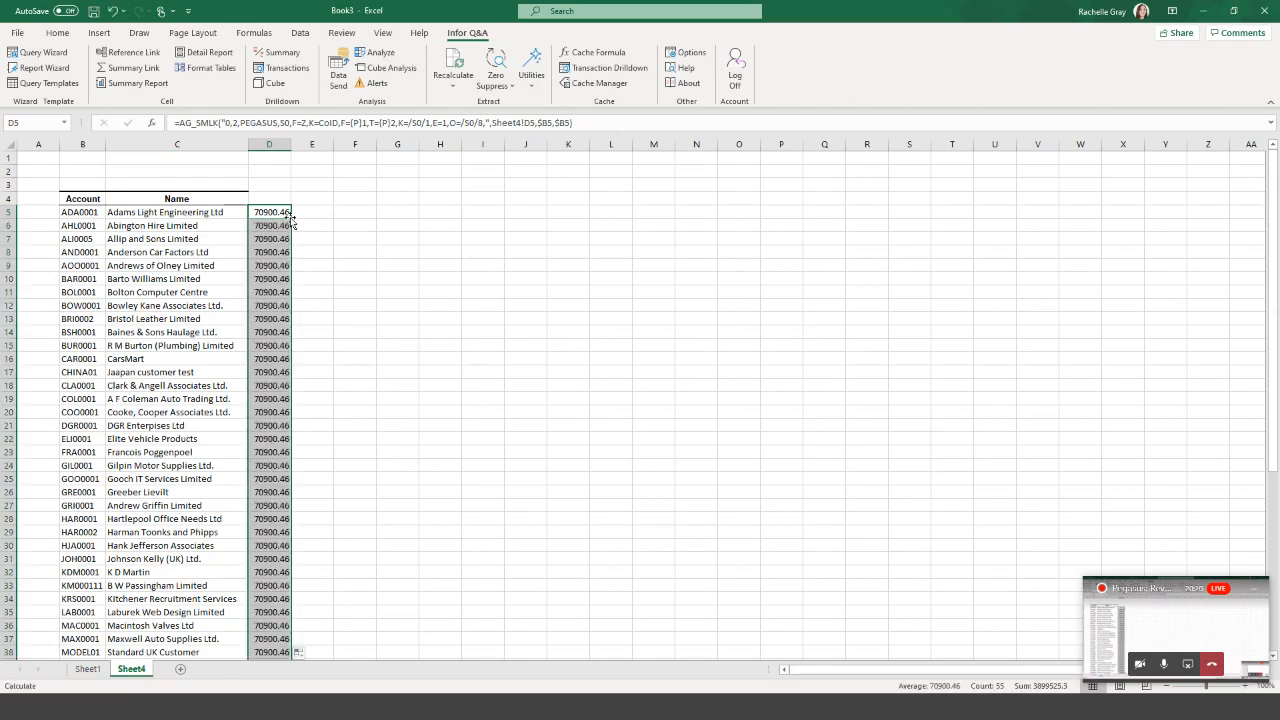
scroll(281, 215, down, 9)
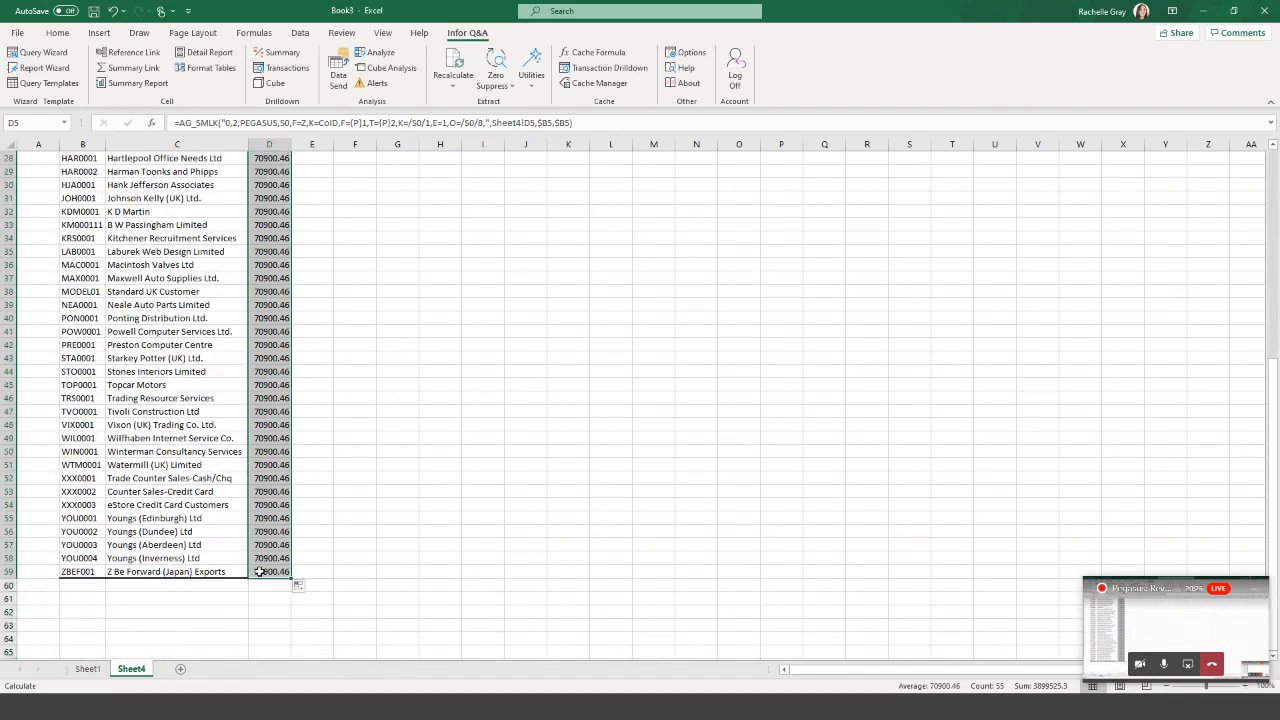
scroll(259, 571, up, 9)
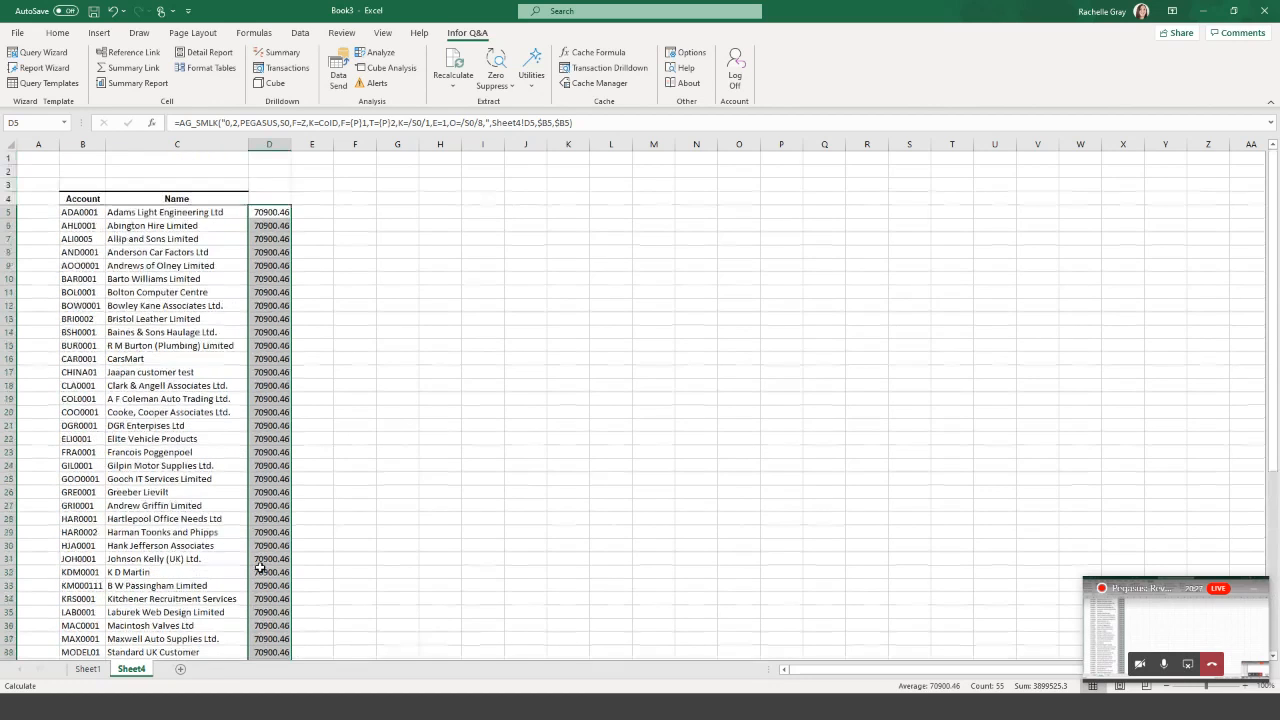
scroll(259, 568, down, 1)
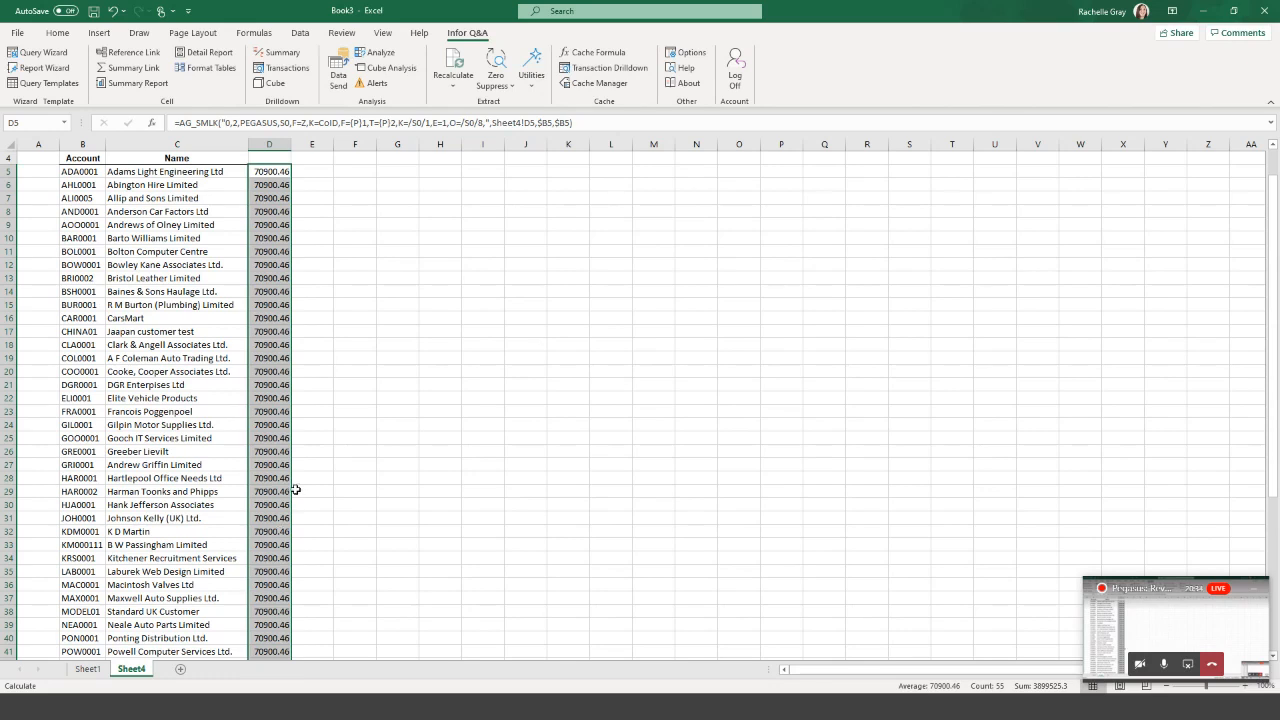
- Recalculate the Q&A formulas in the filled balance range only
click(453, 89)
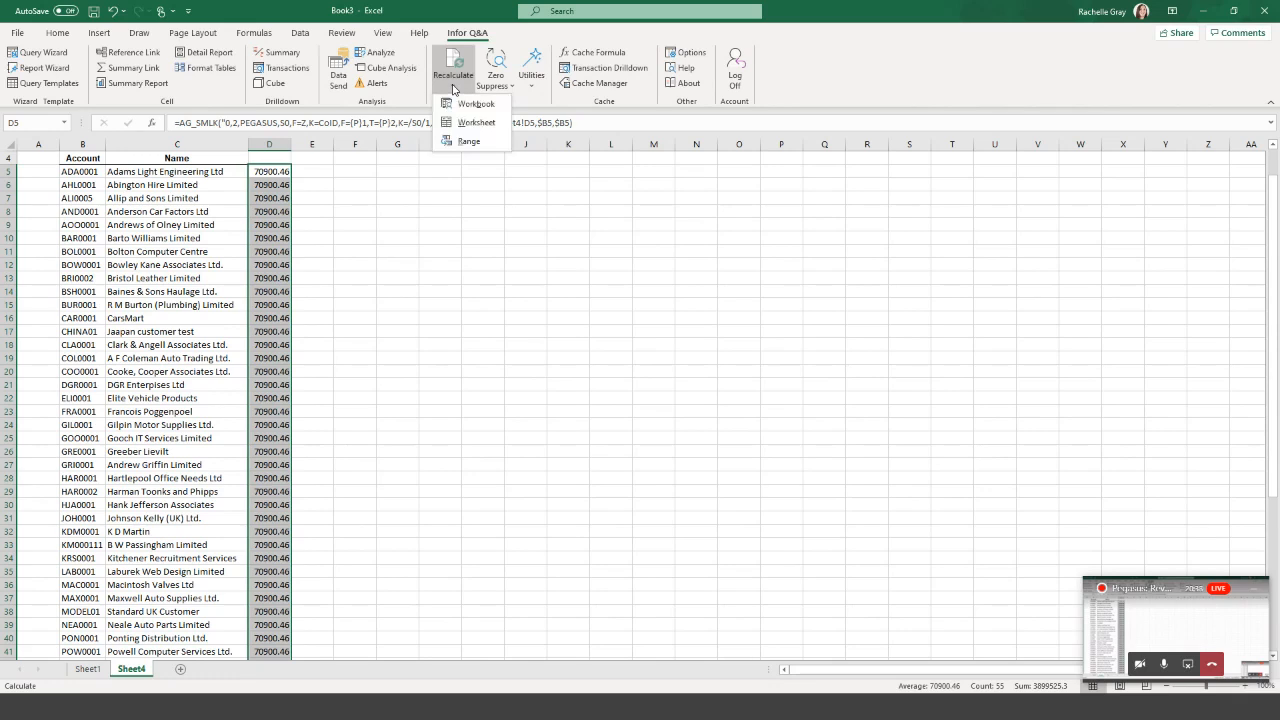
click(469, 143)
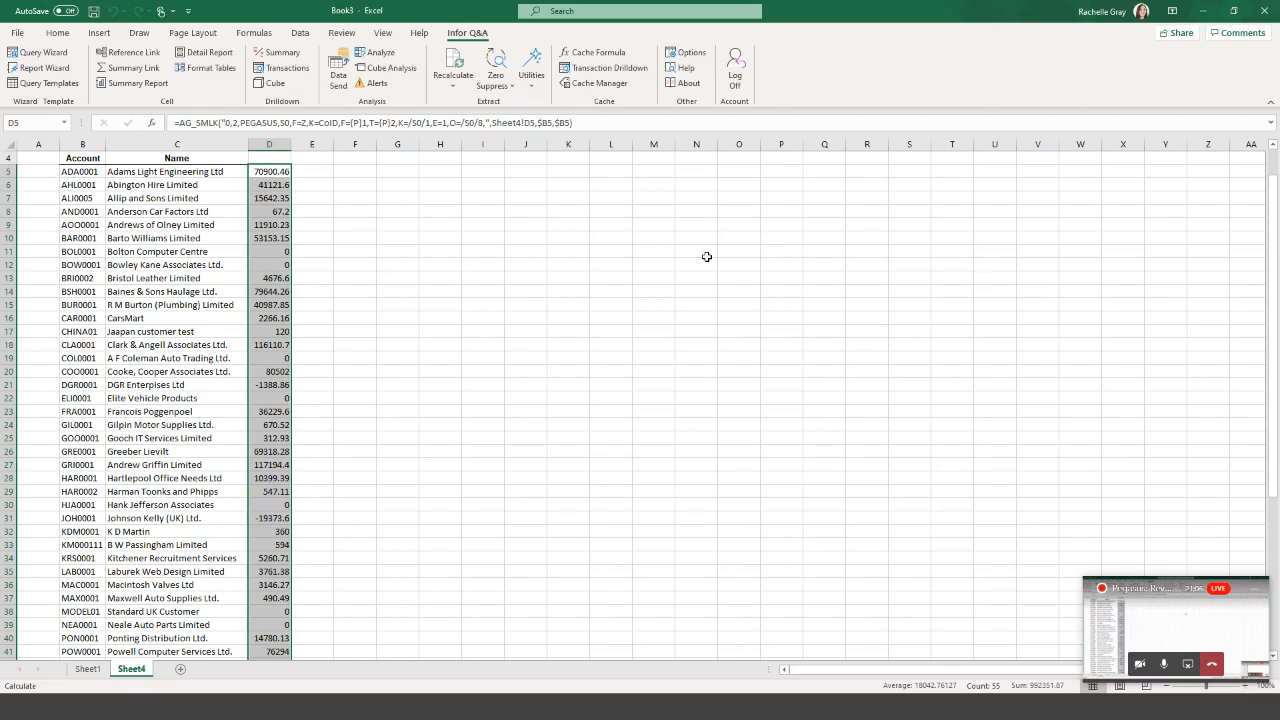
scroll(686, 283, up, 1)
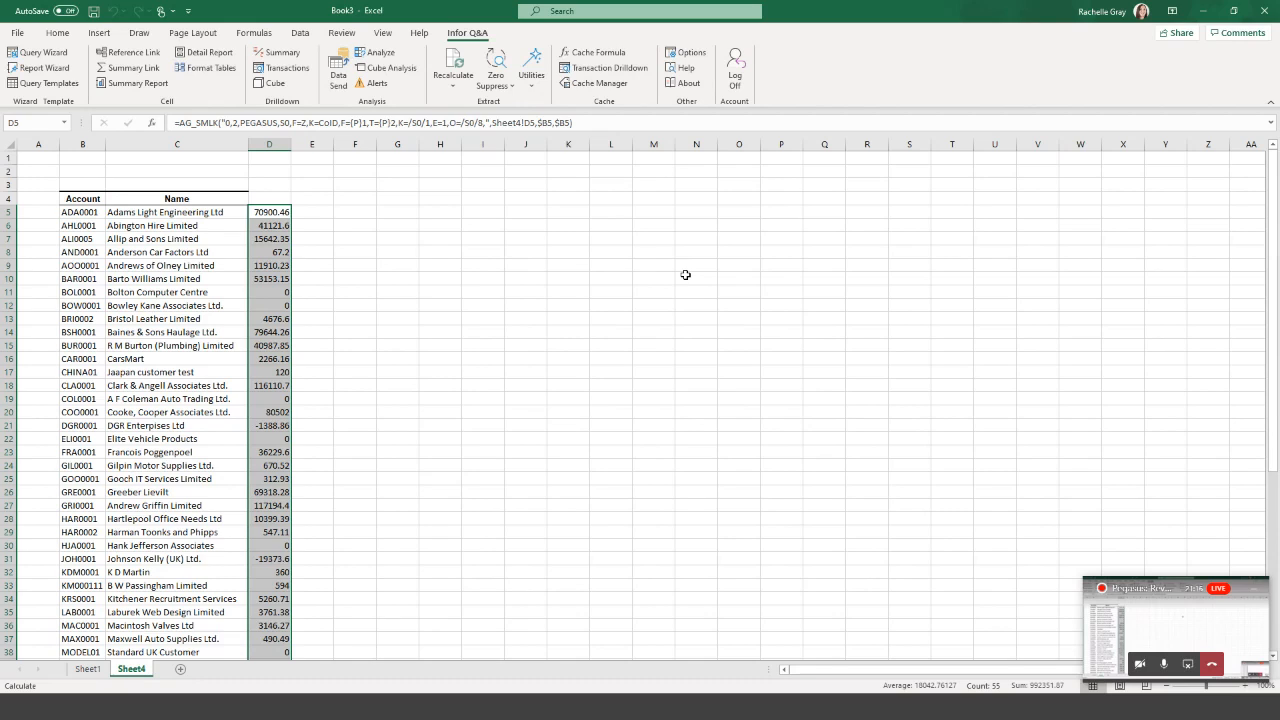
click(268, 160)
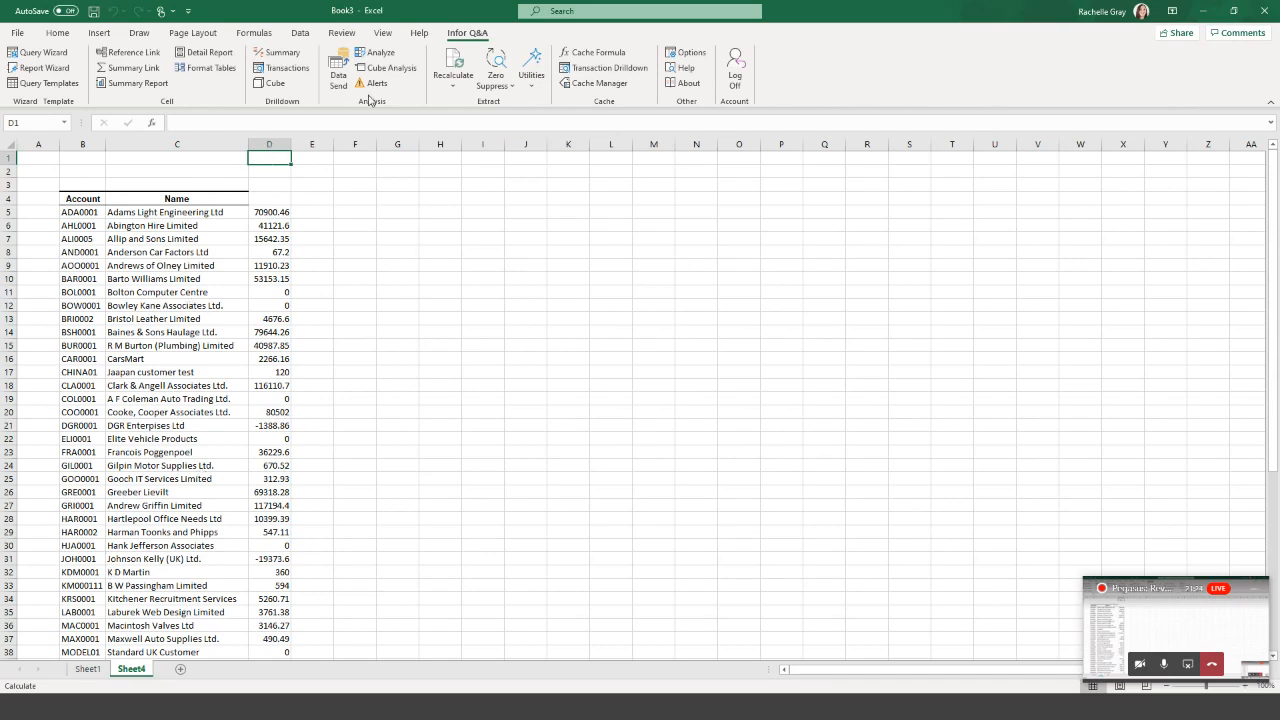
- Filter the Detail Report at B4 on Sheet1 to Type I (Invoice) and regenerate it
click(88, 670)
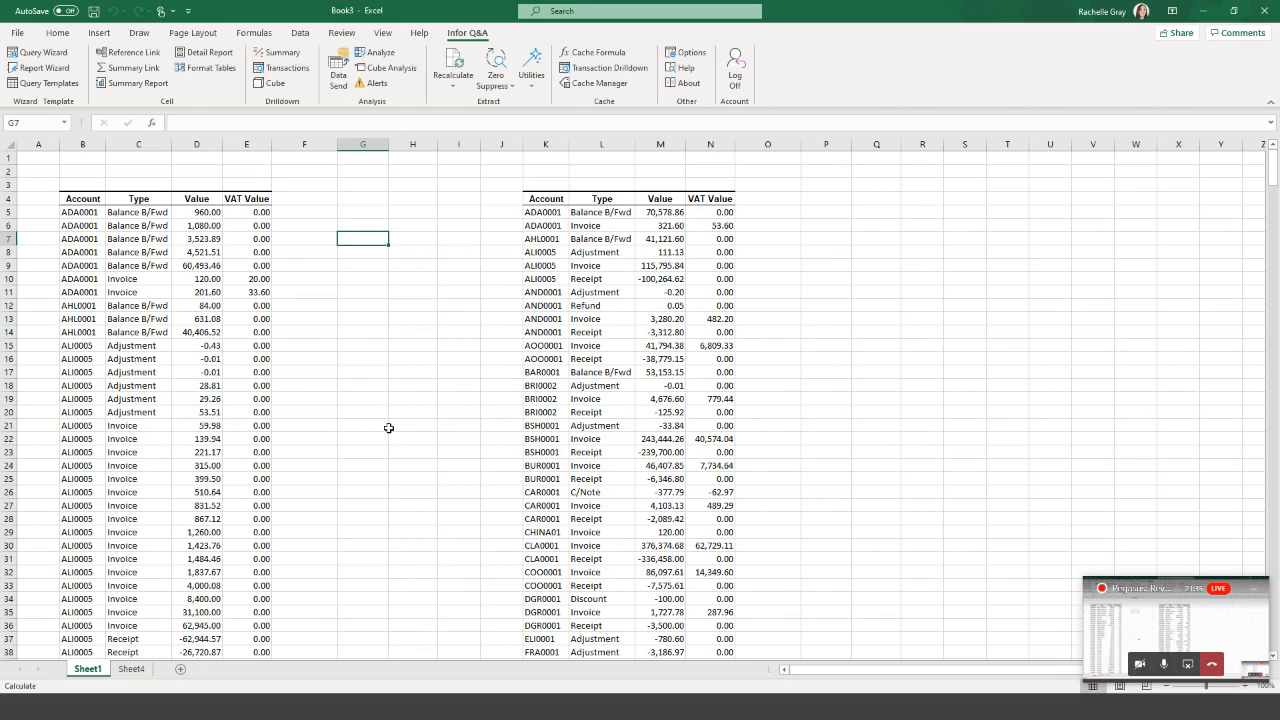
click(87, 201)
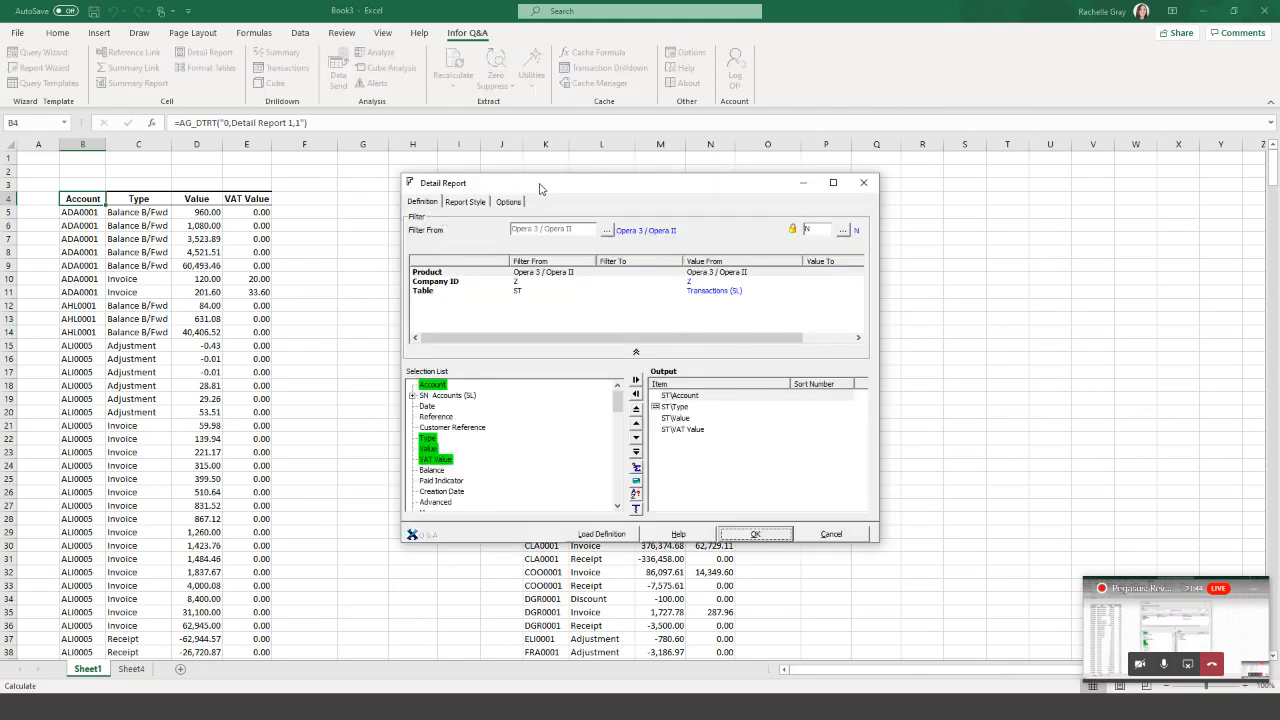
drag(540, 189, 843, 132)
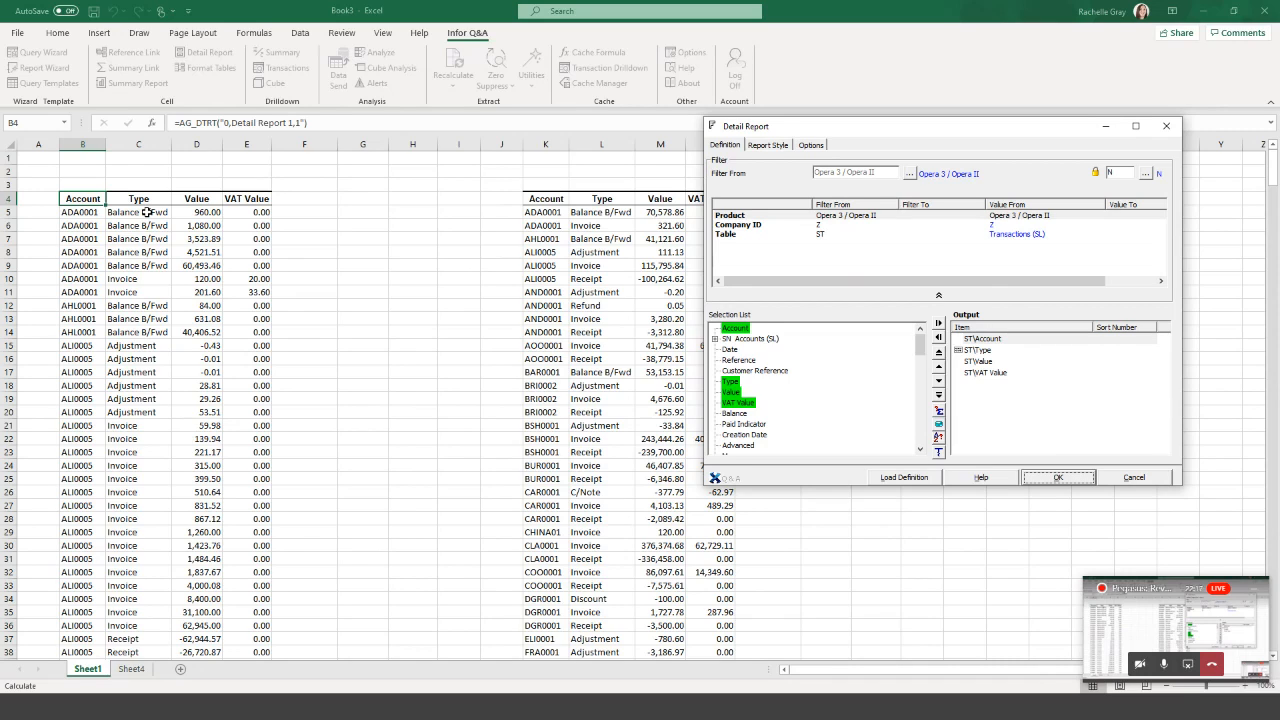
click(730, 384)
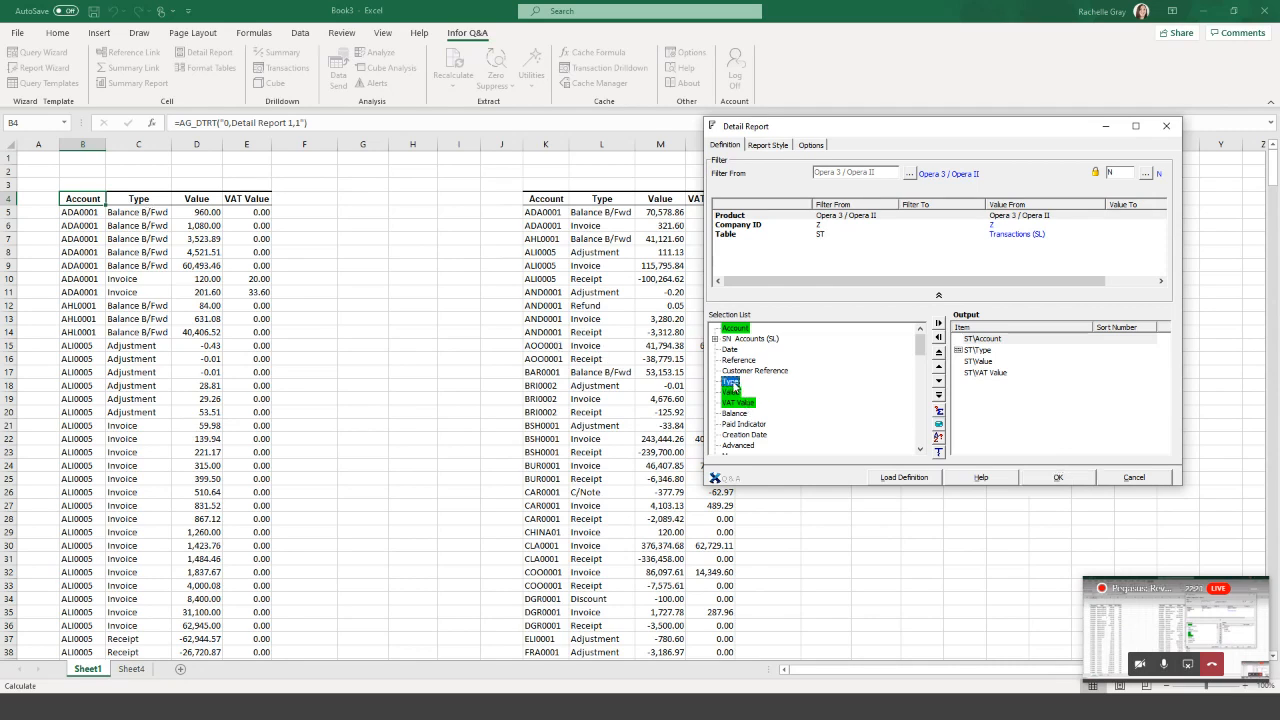
drag(733, 386, 857, 259)
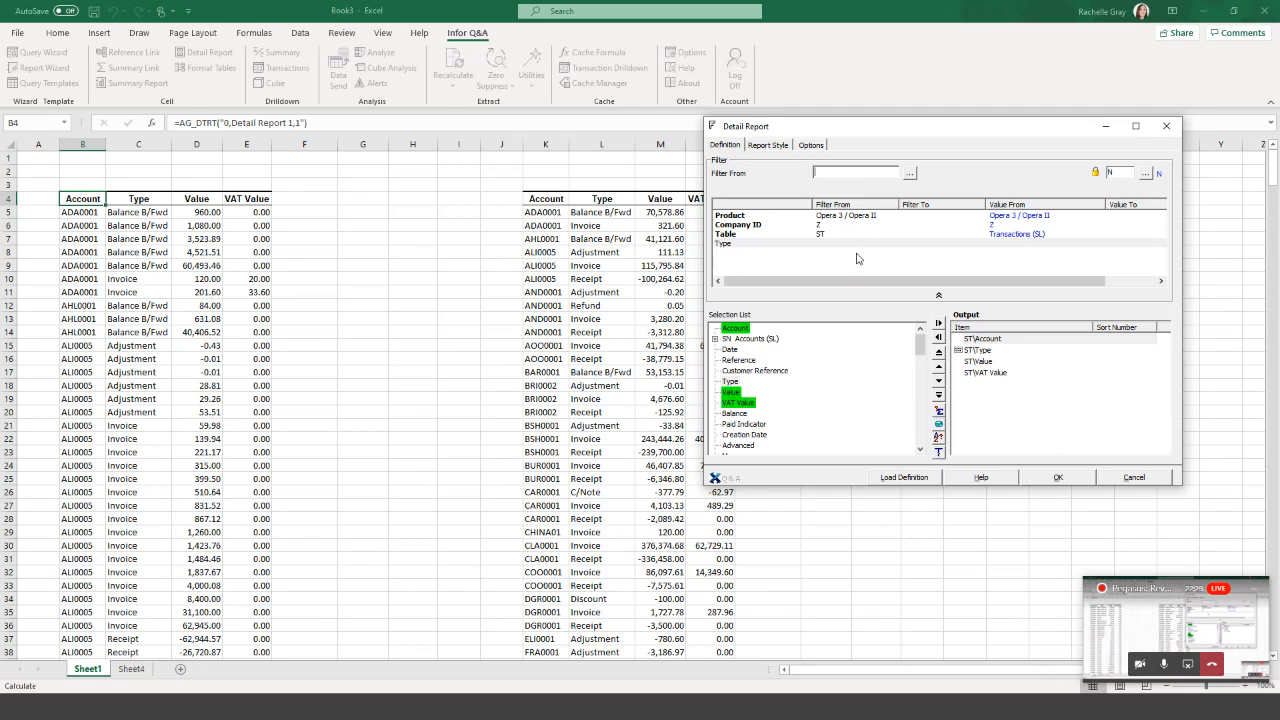
click(910, 173)
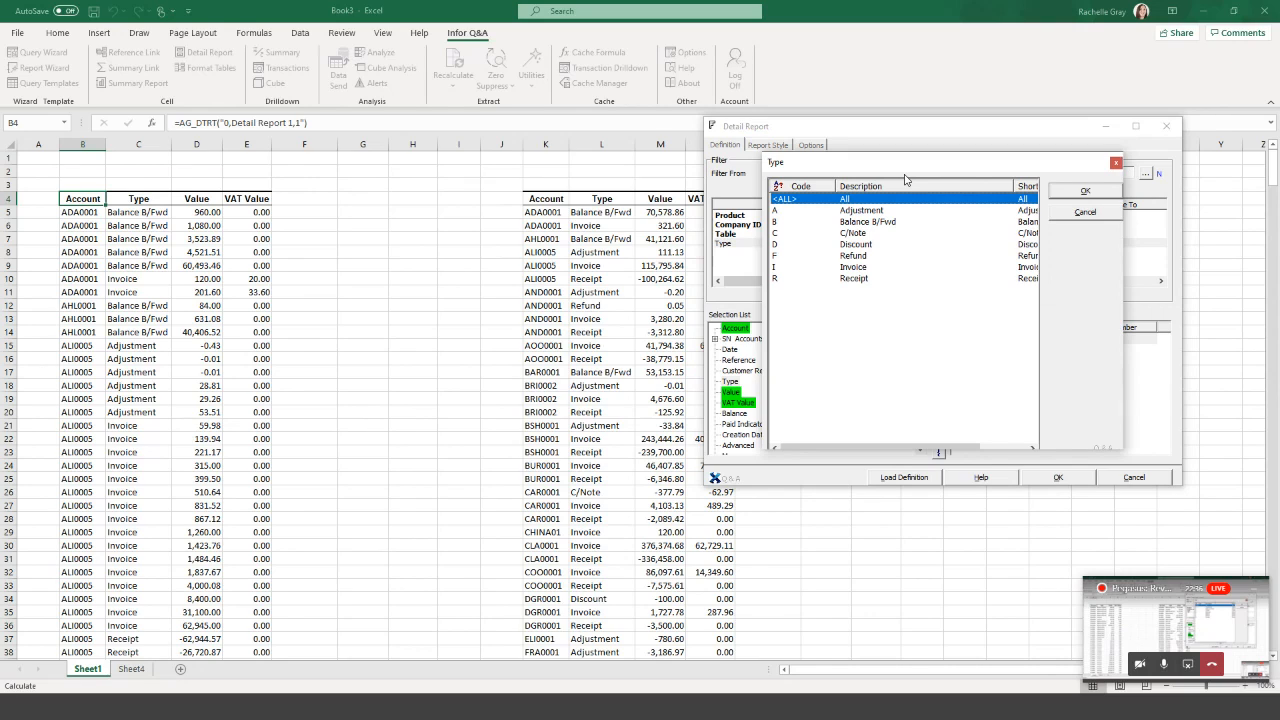
click(862, 268)
click(1085, 191)
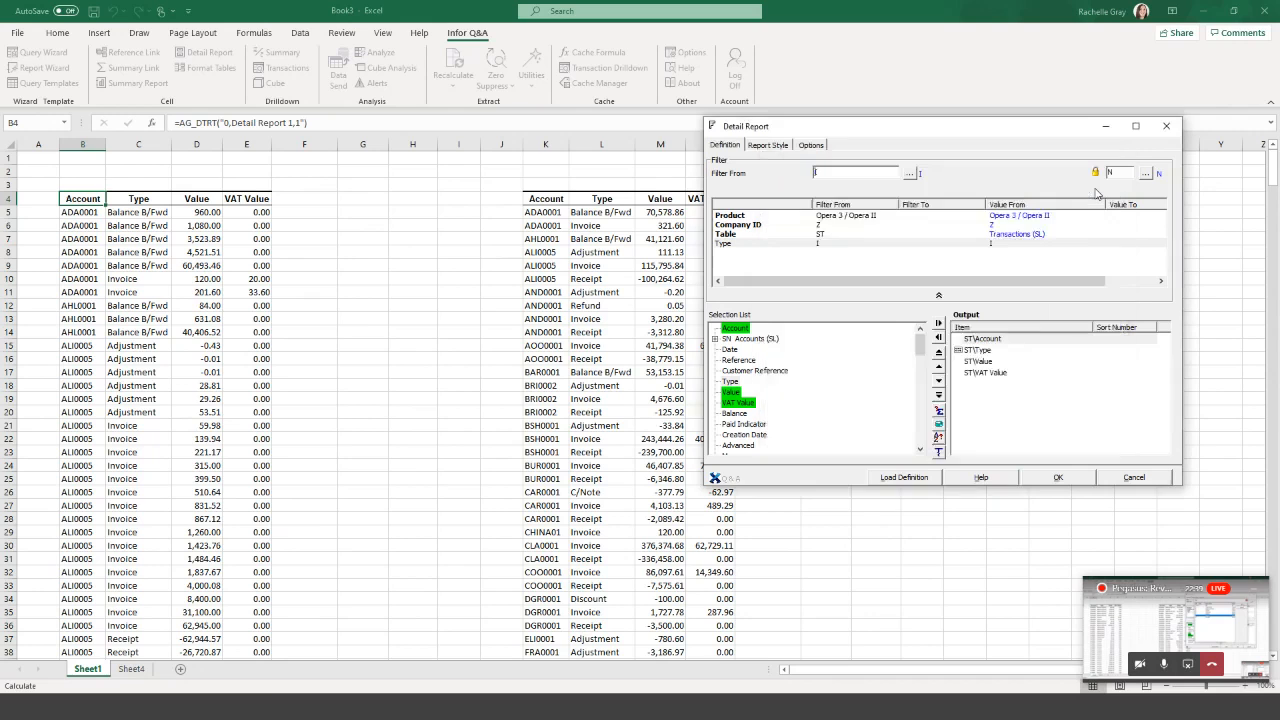
click(1071, 482)
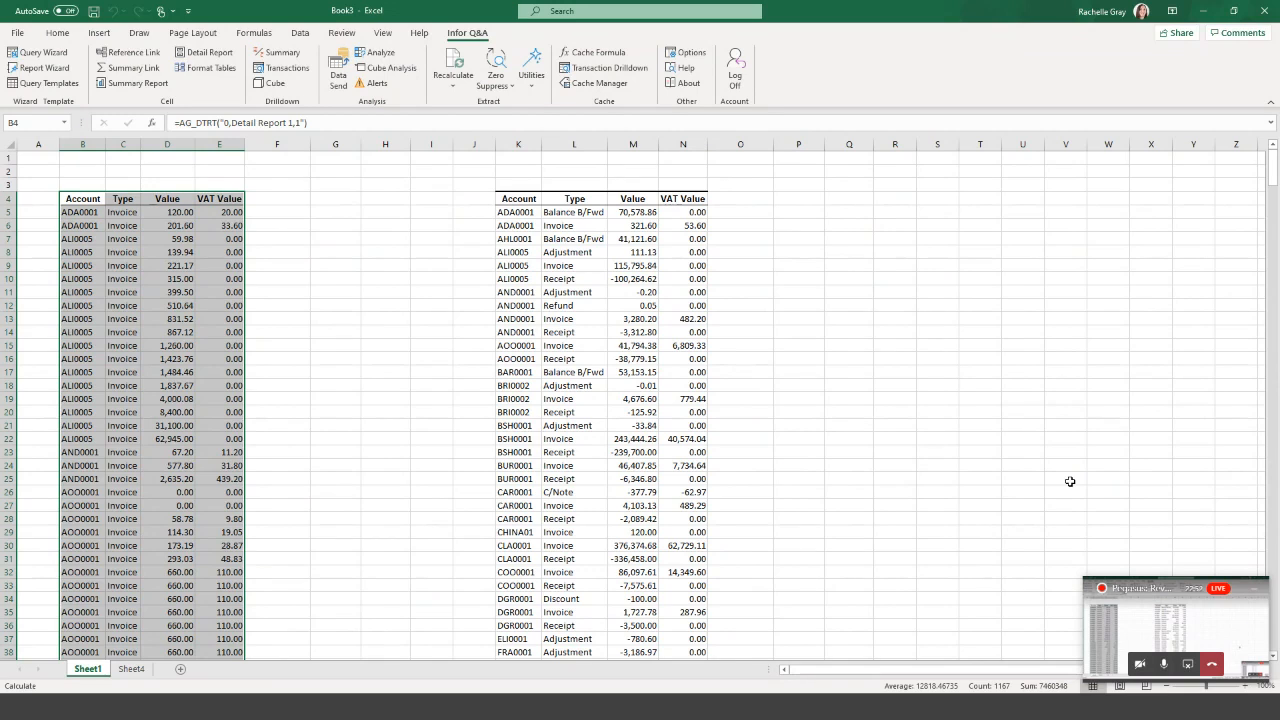
- Filter the Summary Report at K4 to Type I (Invoice), regenerate it and compare its first accounts with the detail invoice rows
click(522, 199)
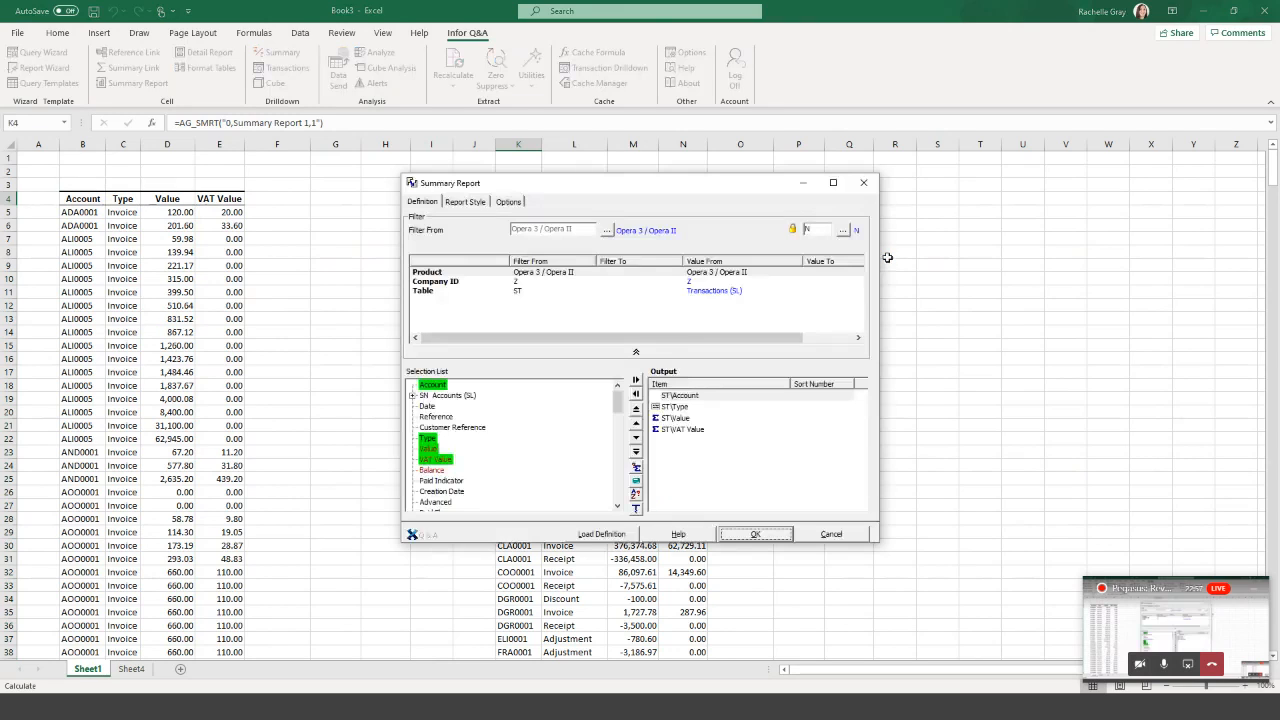
drag(428, 440, 537, 318)
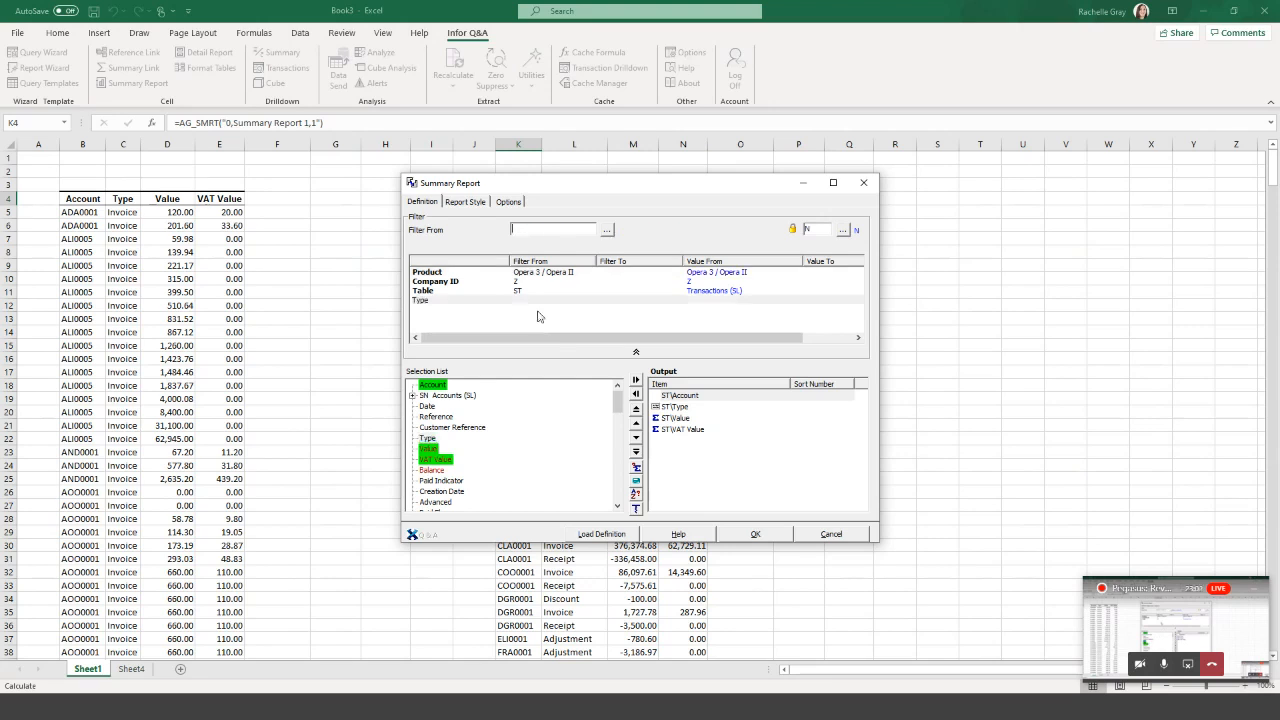
click(560, 324)
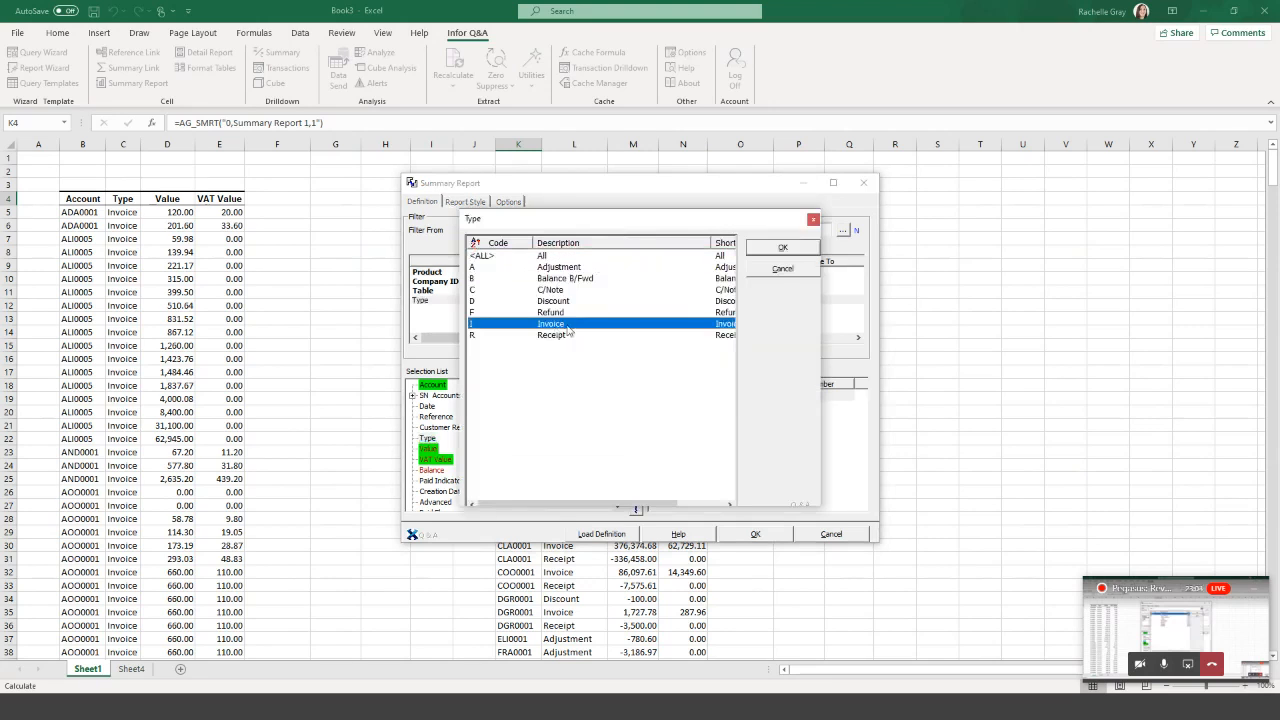
click(783, 247)
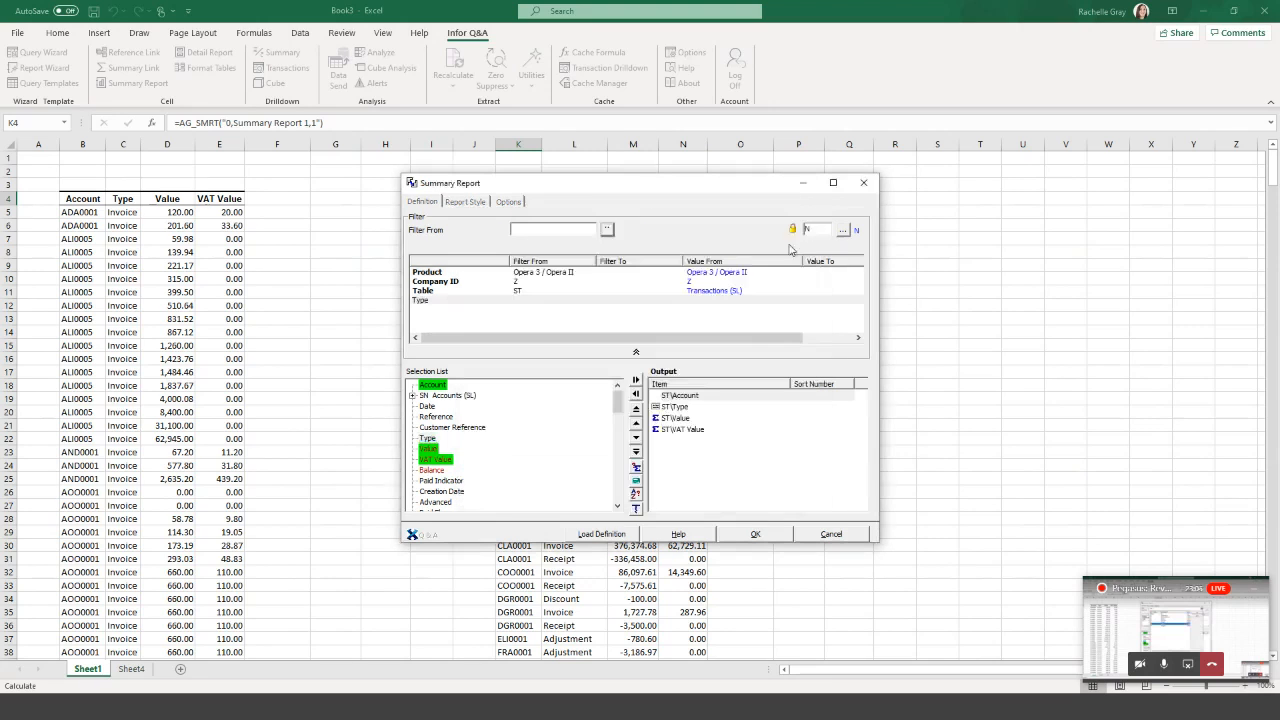
click(757, 534)
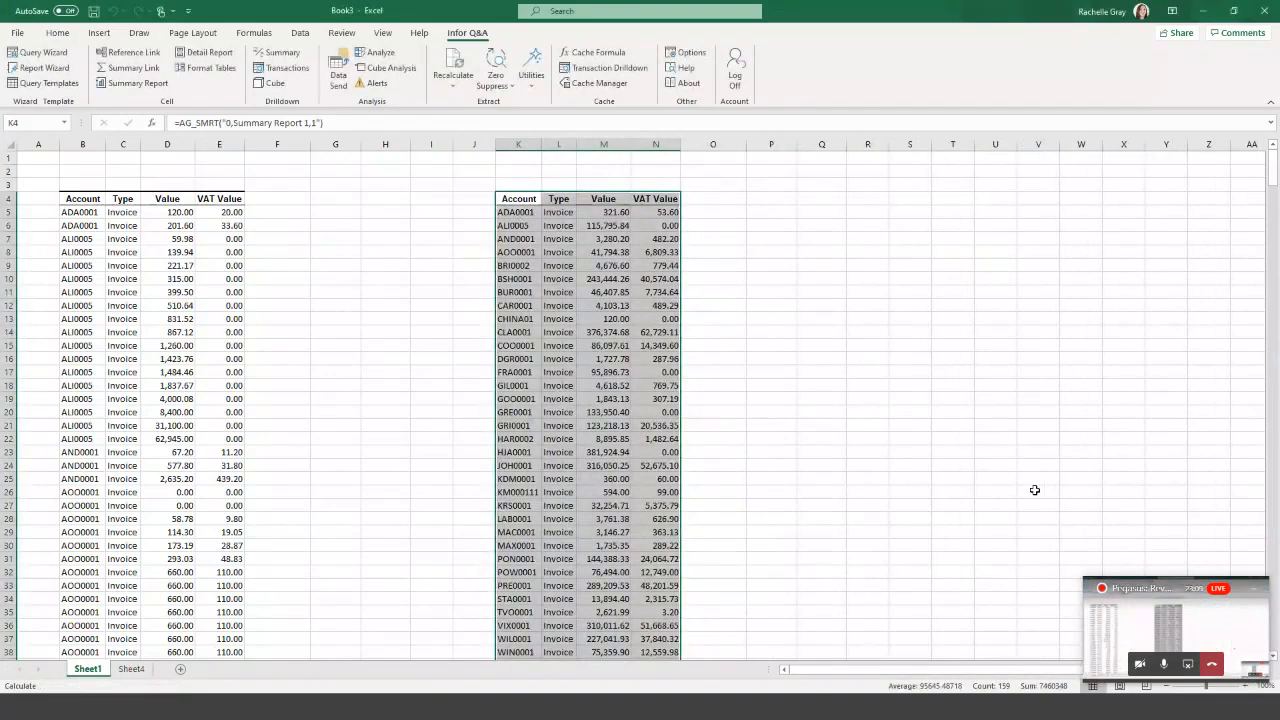
drag(515, 213, 668, 211)
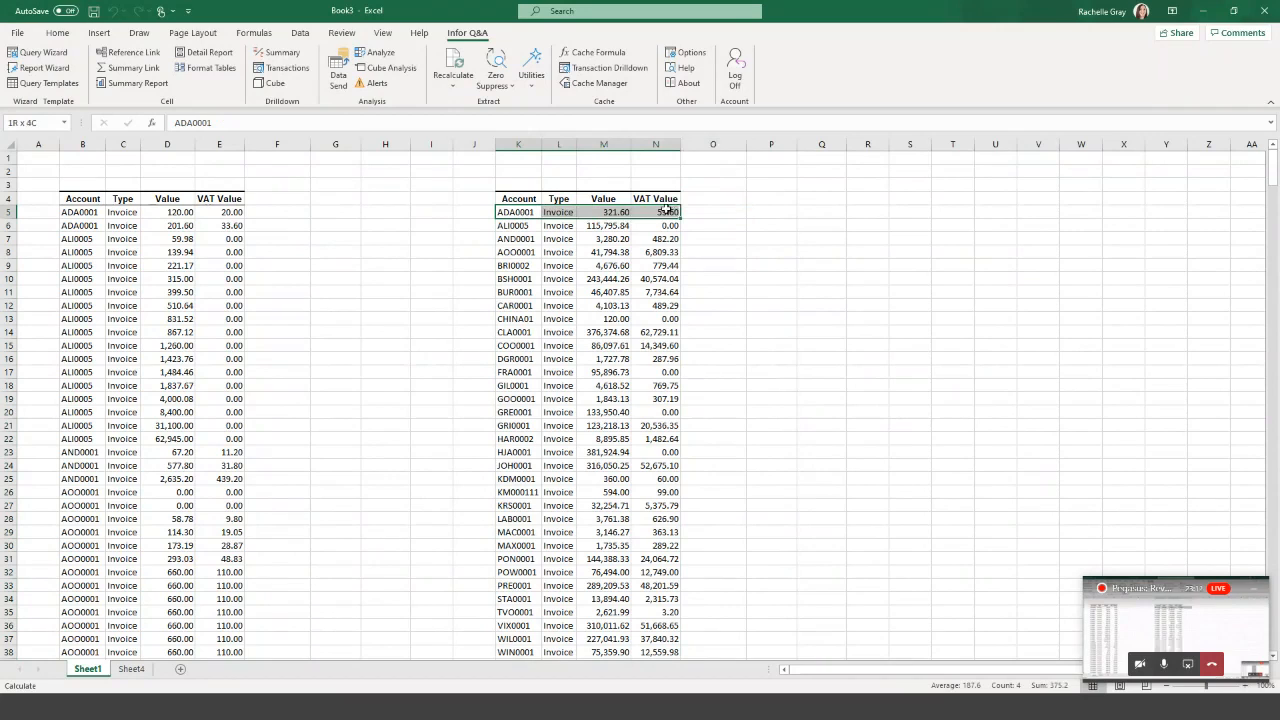
drag(92, 239, 222, 432)
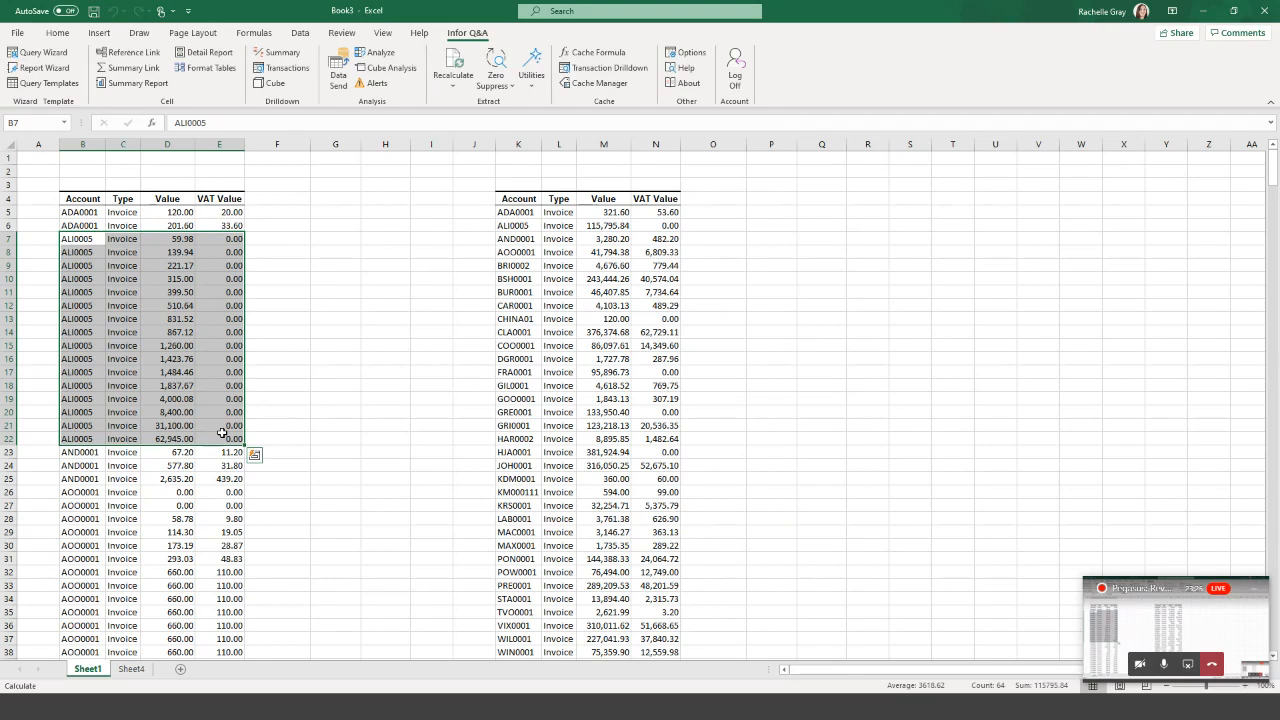
click(300, 211)
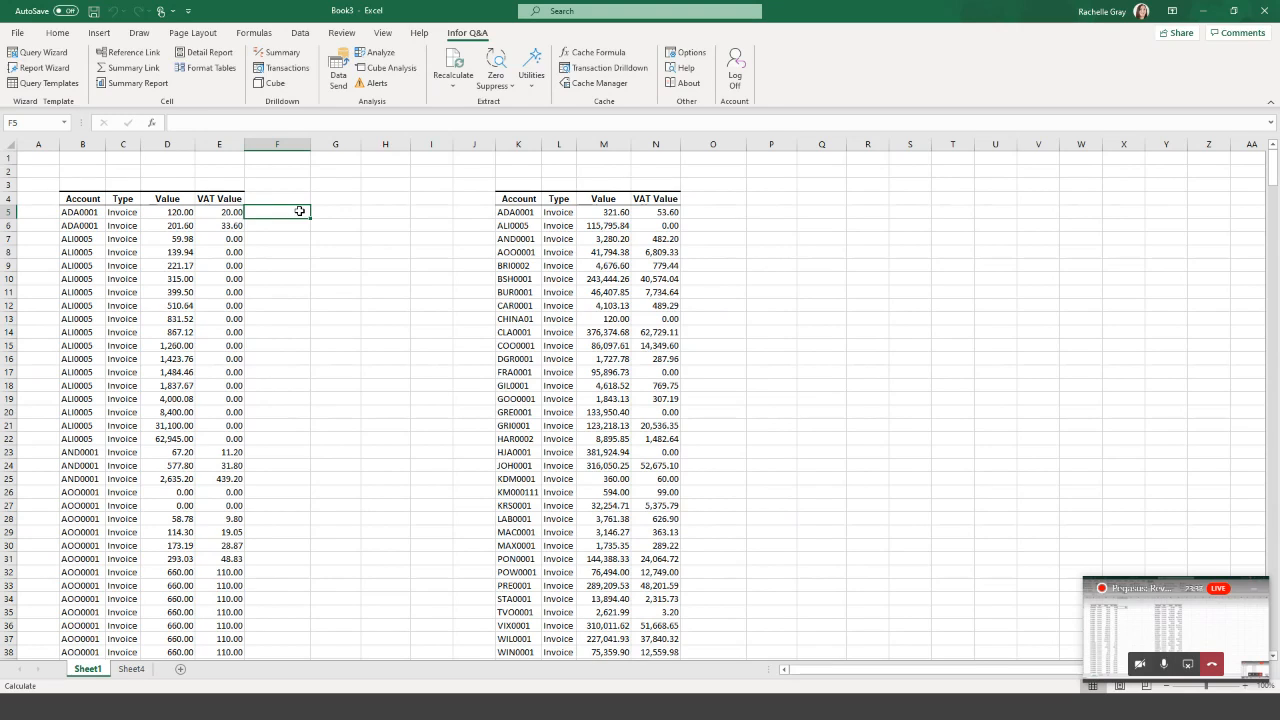
- Add a new sheet and start a Summary Report at B4 on the Sales table ST / Transactions (SL)
click(181, 672)
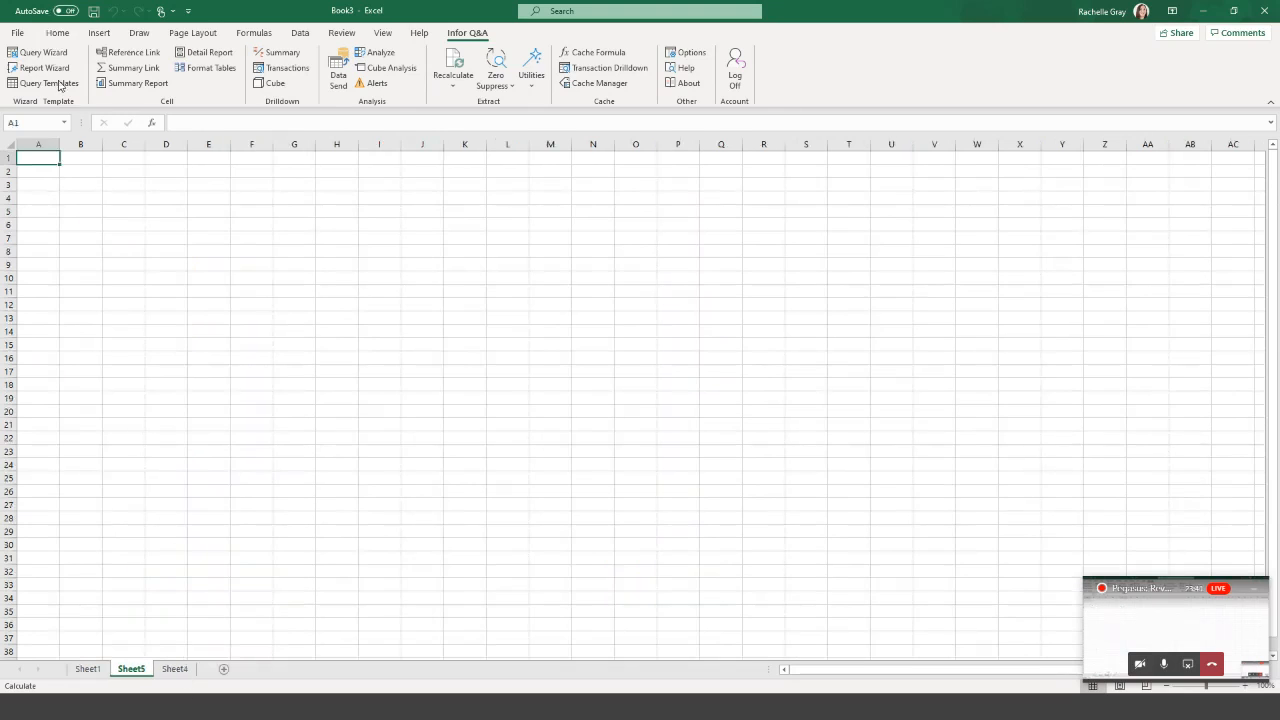
click(72, 197)
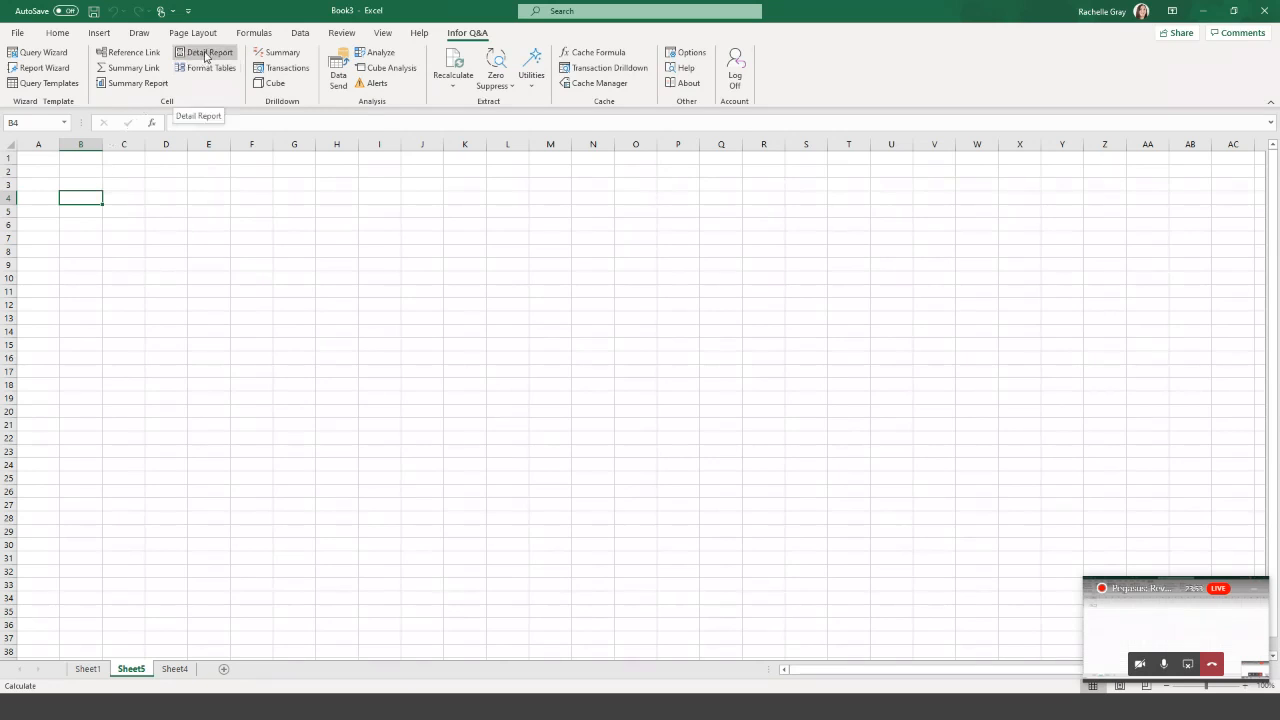
click(150, 86)
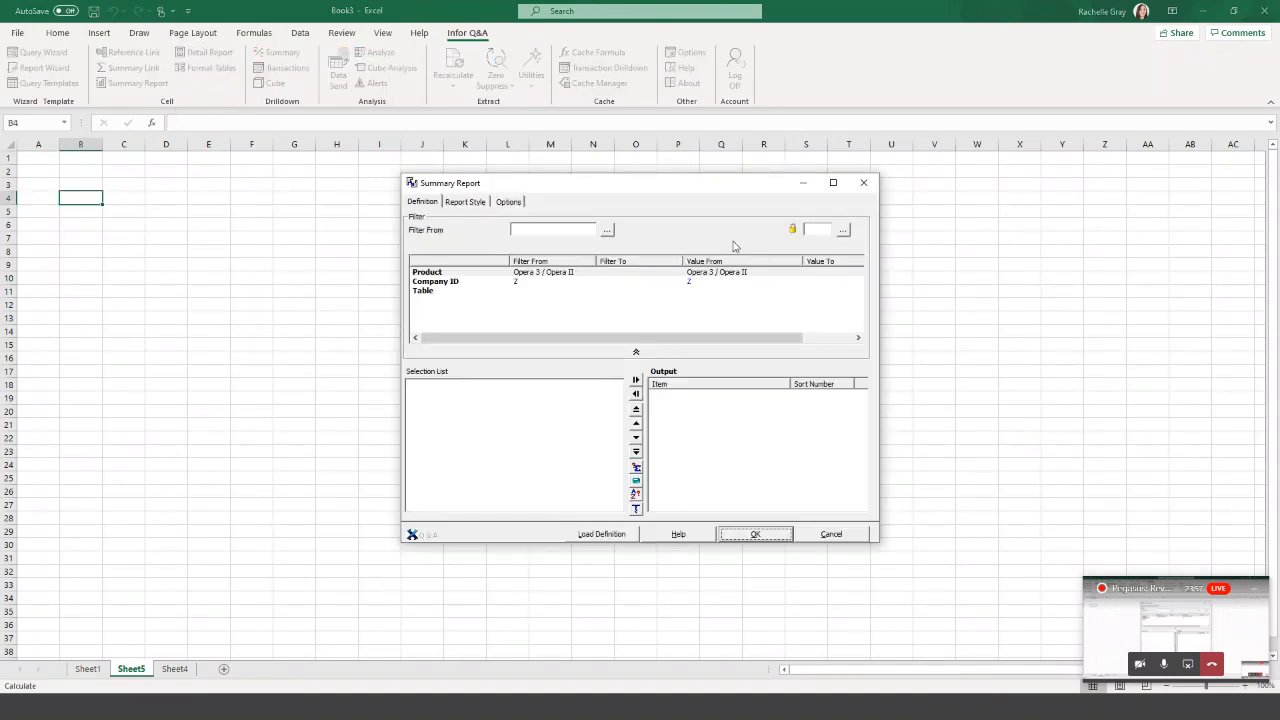
double_click(436, 296)
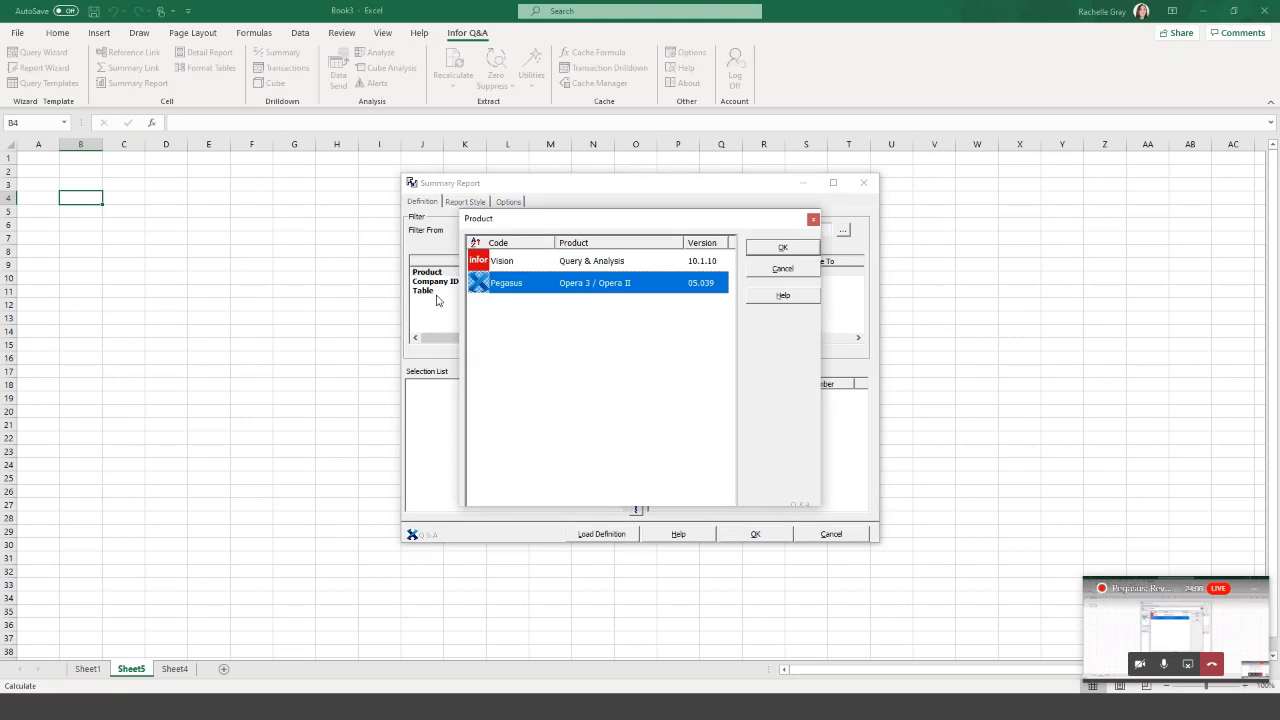
click(778, 267)
double_click(436, 290)
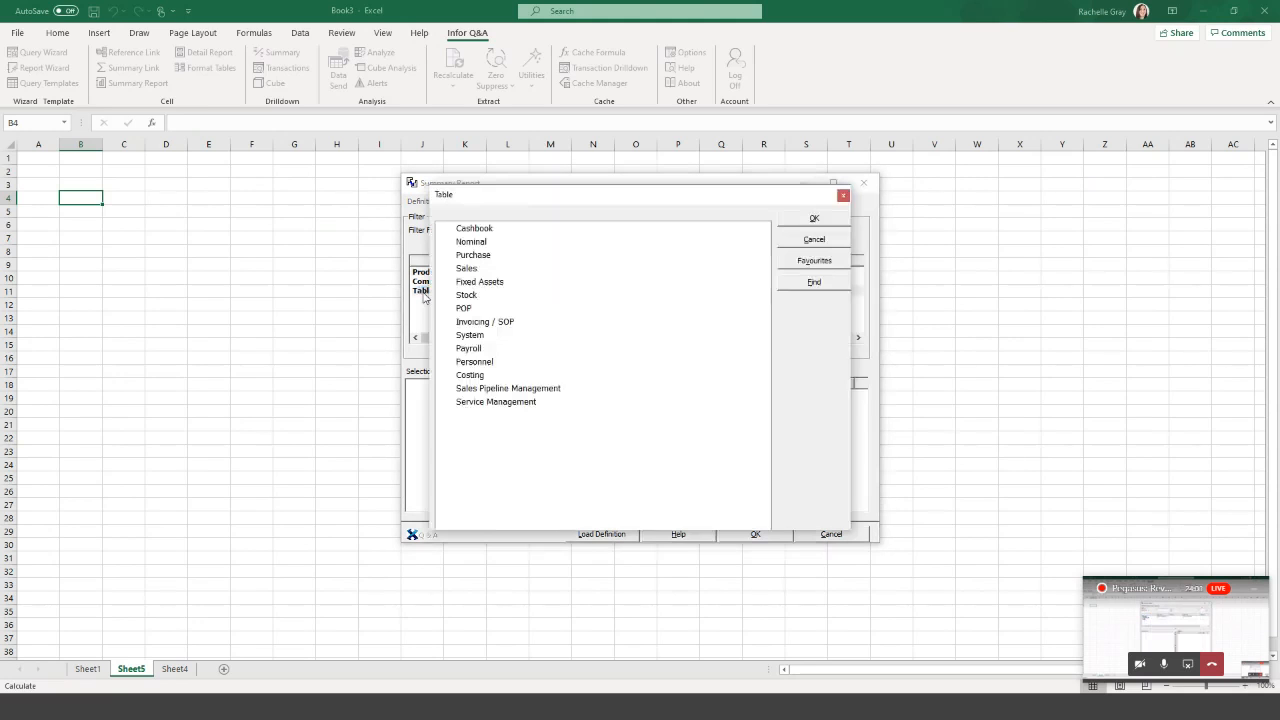
click(445, 269)
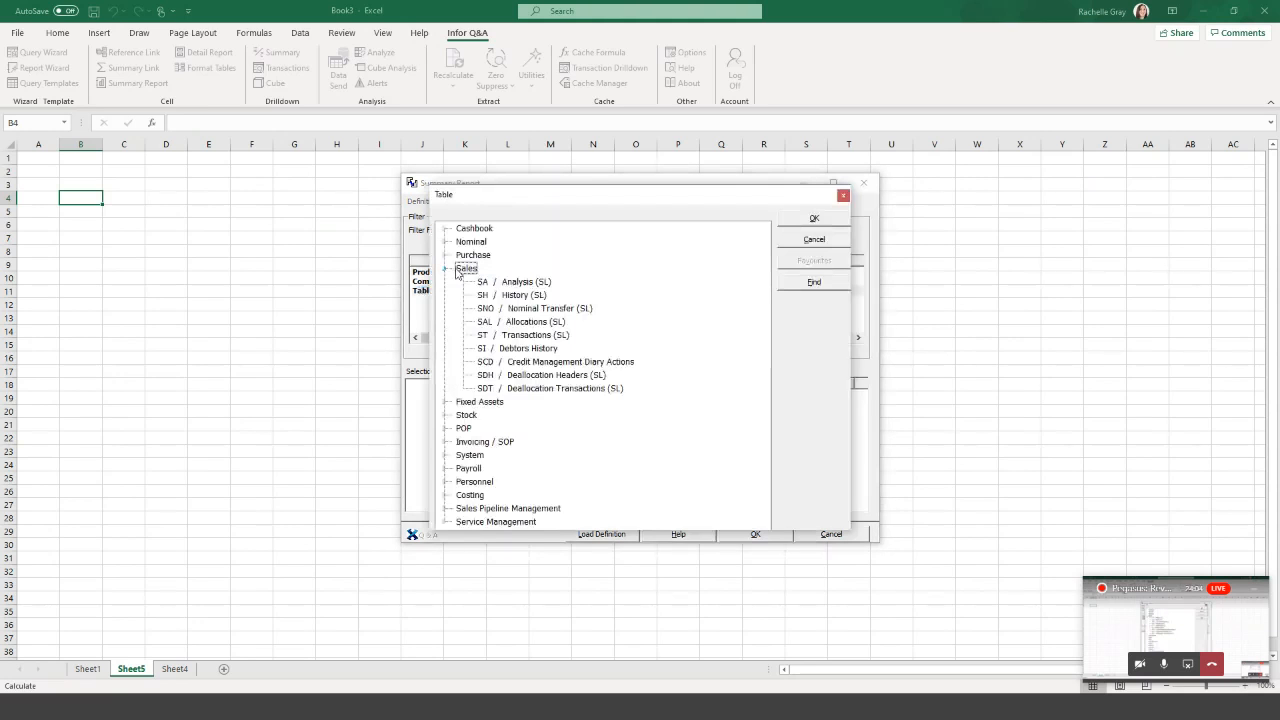
click(529, 336)
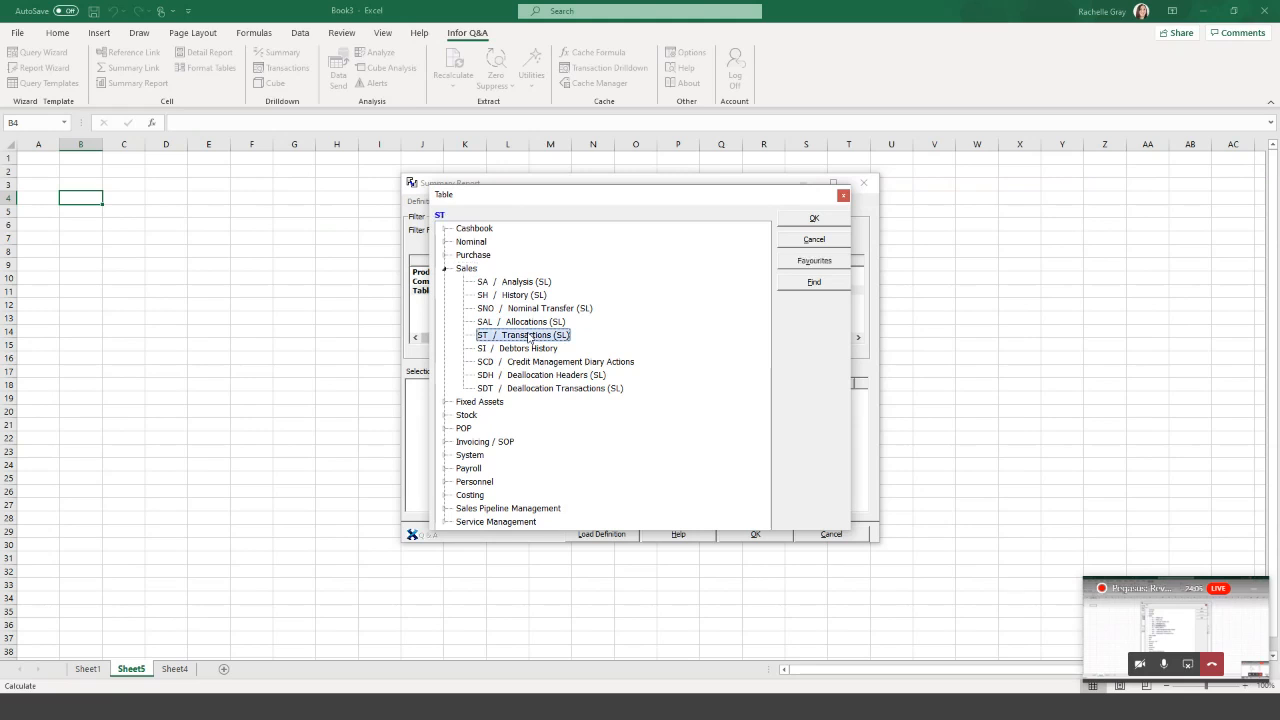
click(812, 220)
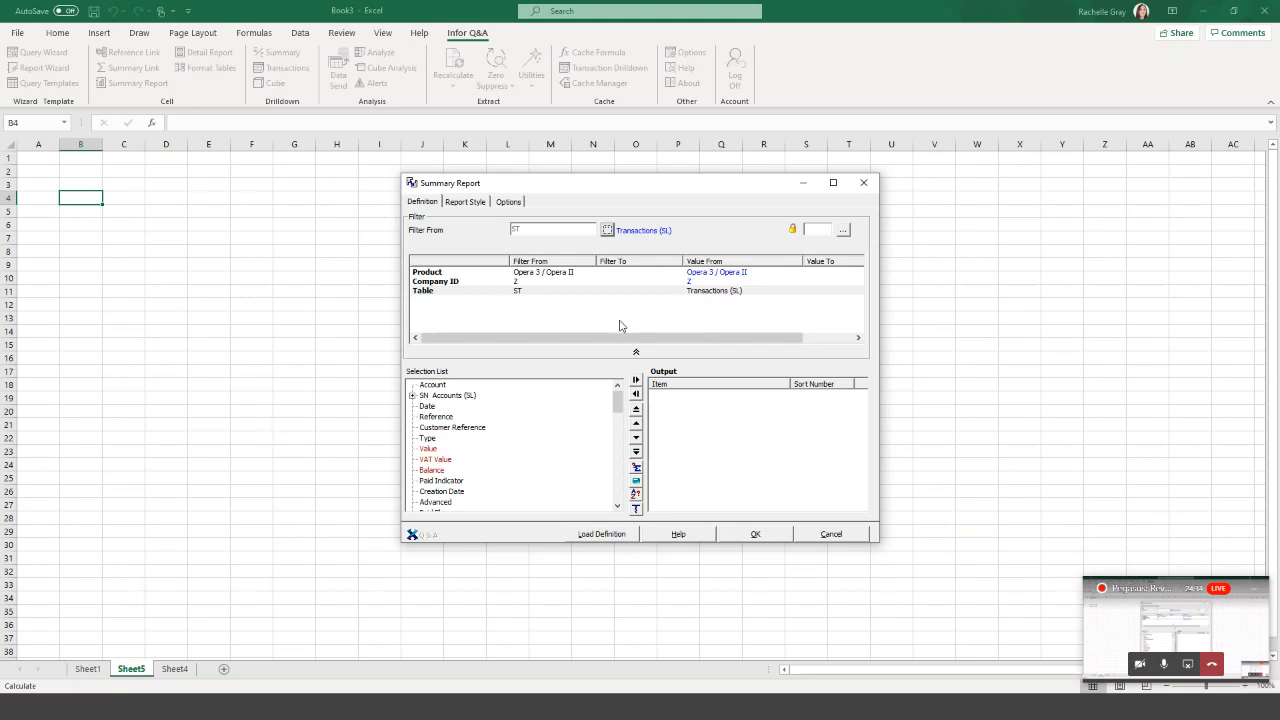
- Output the transaction Account and the customer Name from SN Accounts (SL) in the Summary Report
double_click(445, 386)
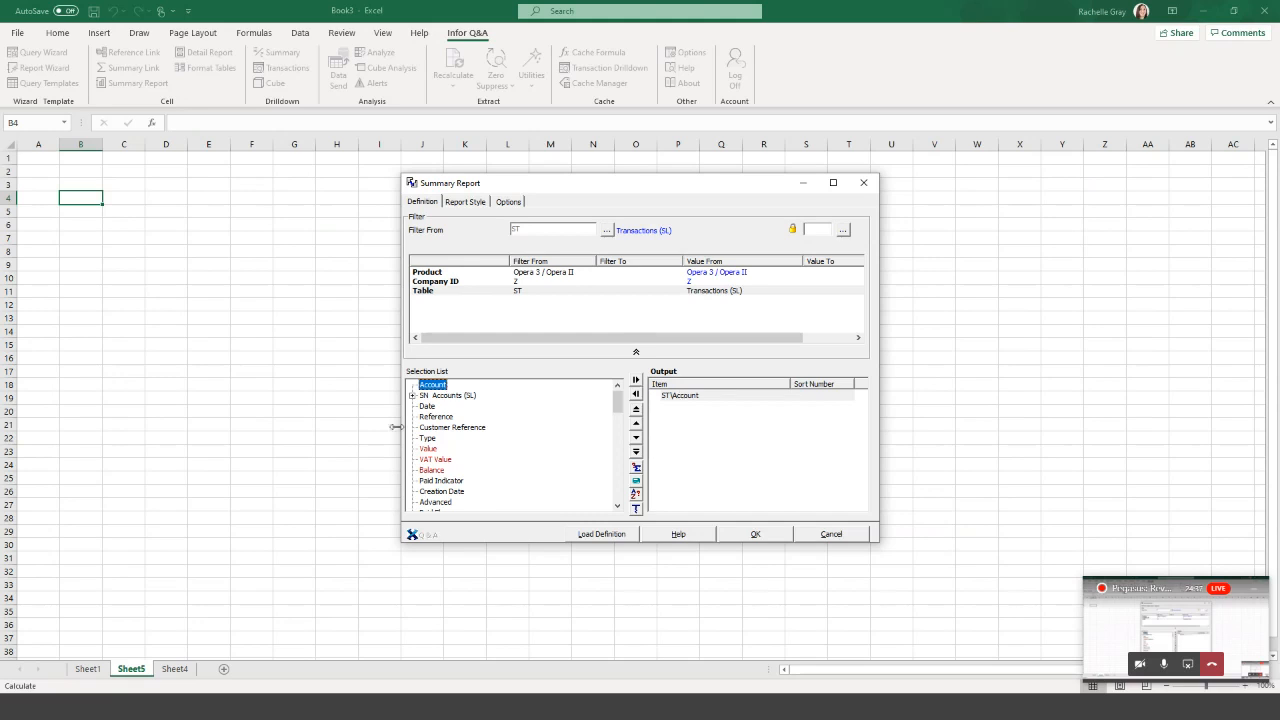
click(411, 396)
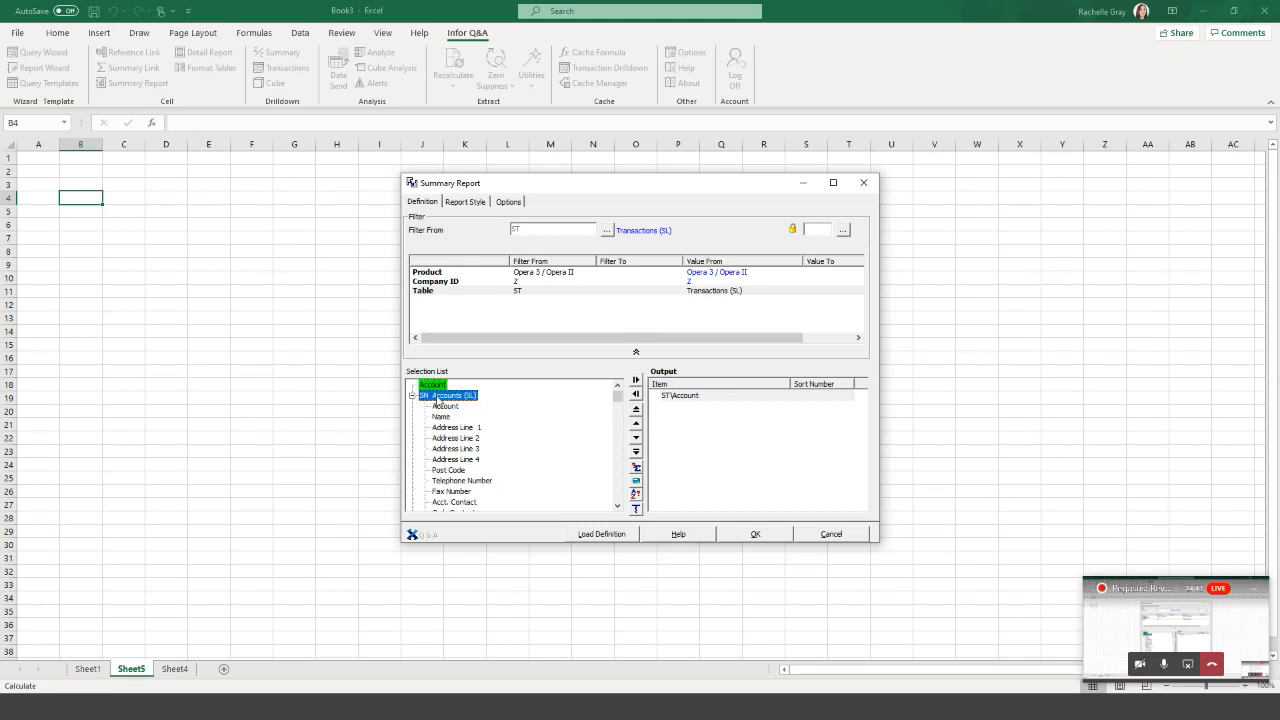
scroll(471, 459, down, 1)
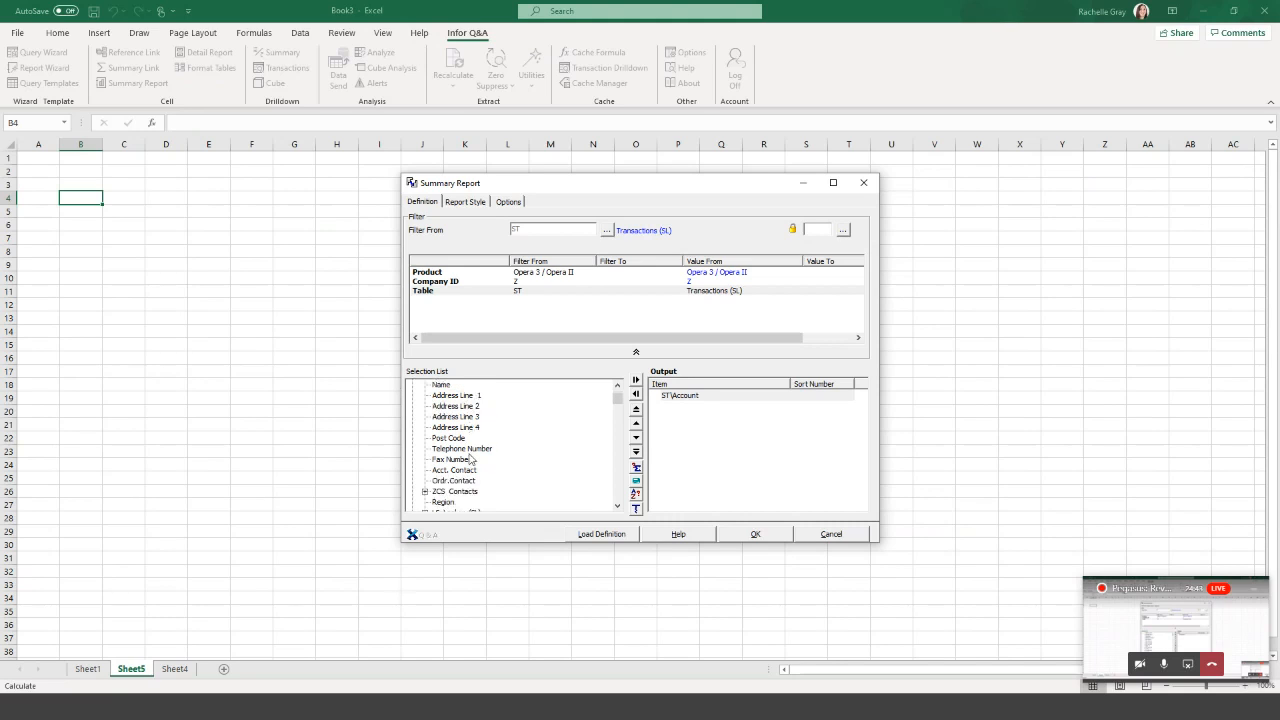
double_click(441, 385)
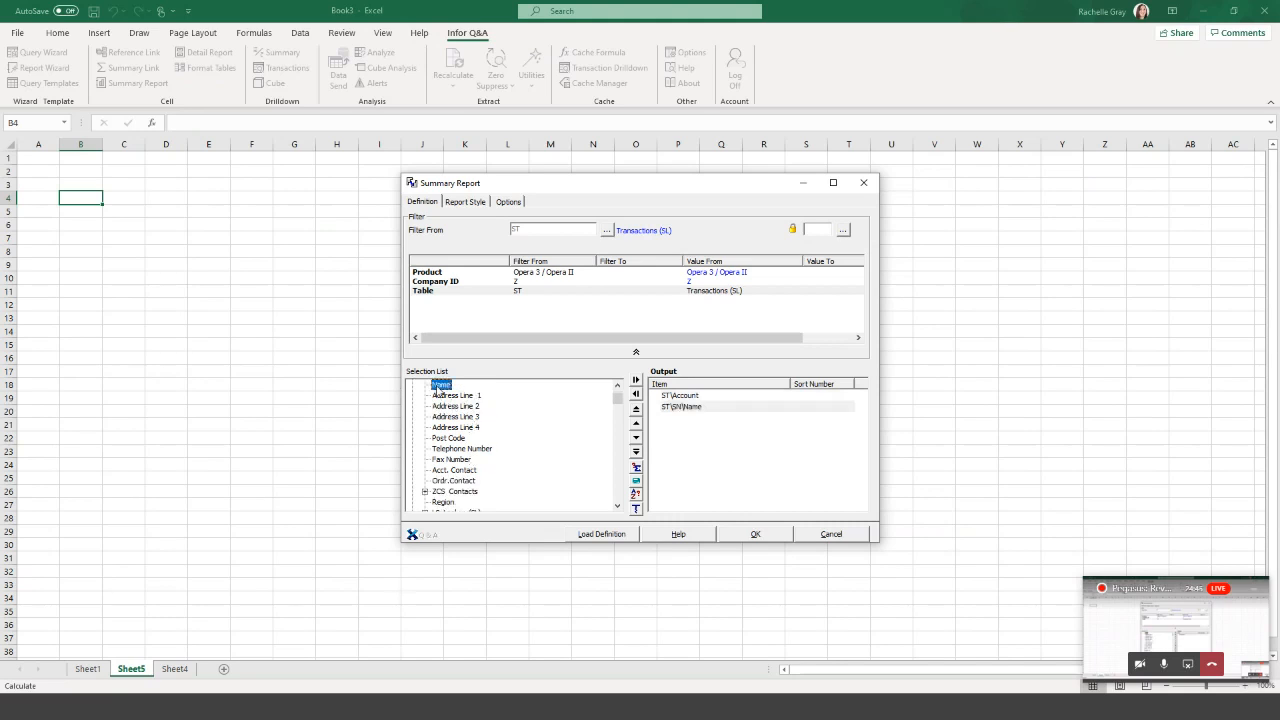
scroll(437, 424, up, 1)
click(412, 395)
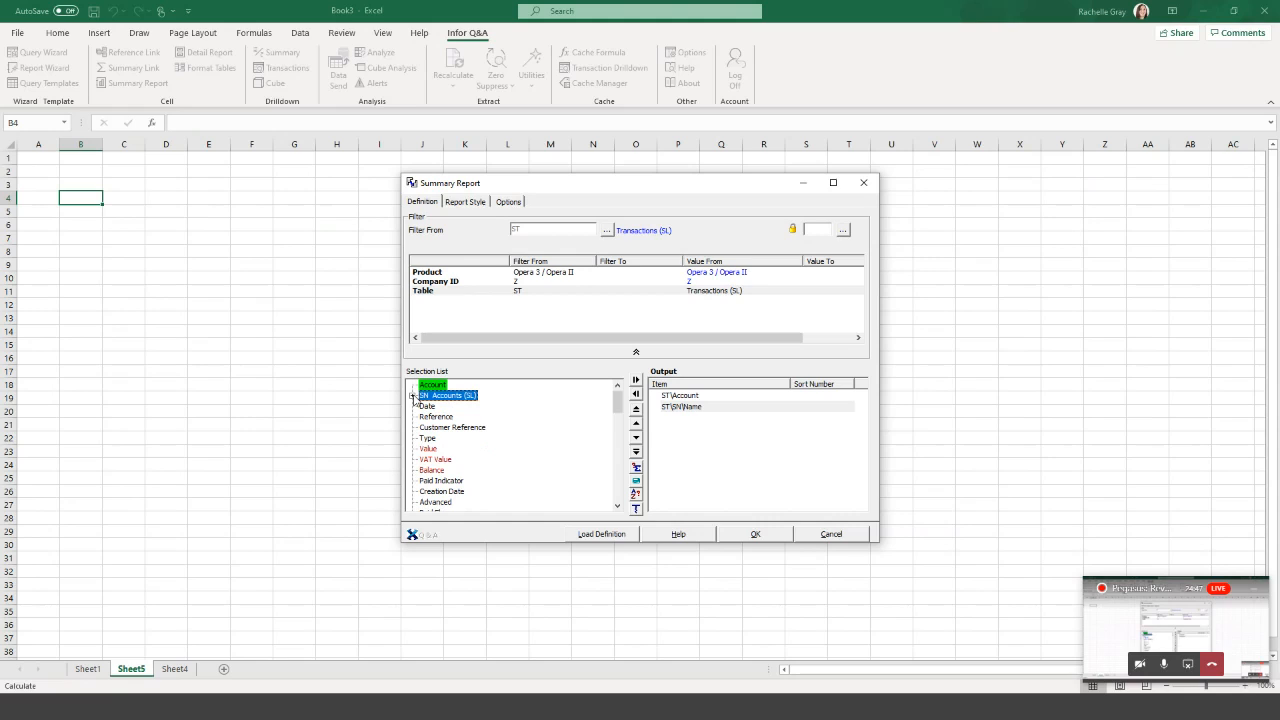
- Filter the Summary Report to Balance >0, add Balance to its output and generate the report
click(435, 470)
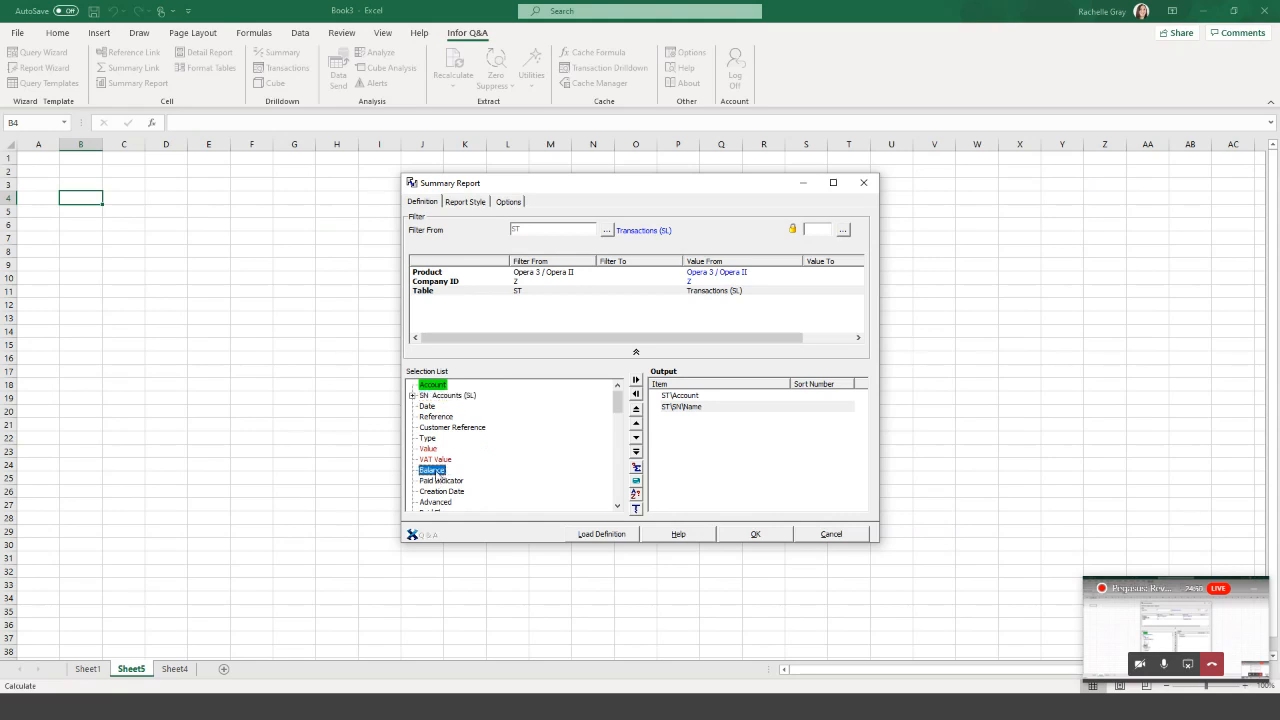
drag(436, 474, 516, 310)
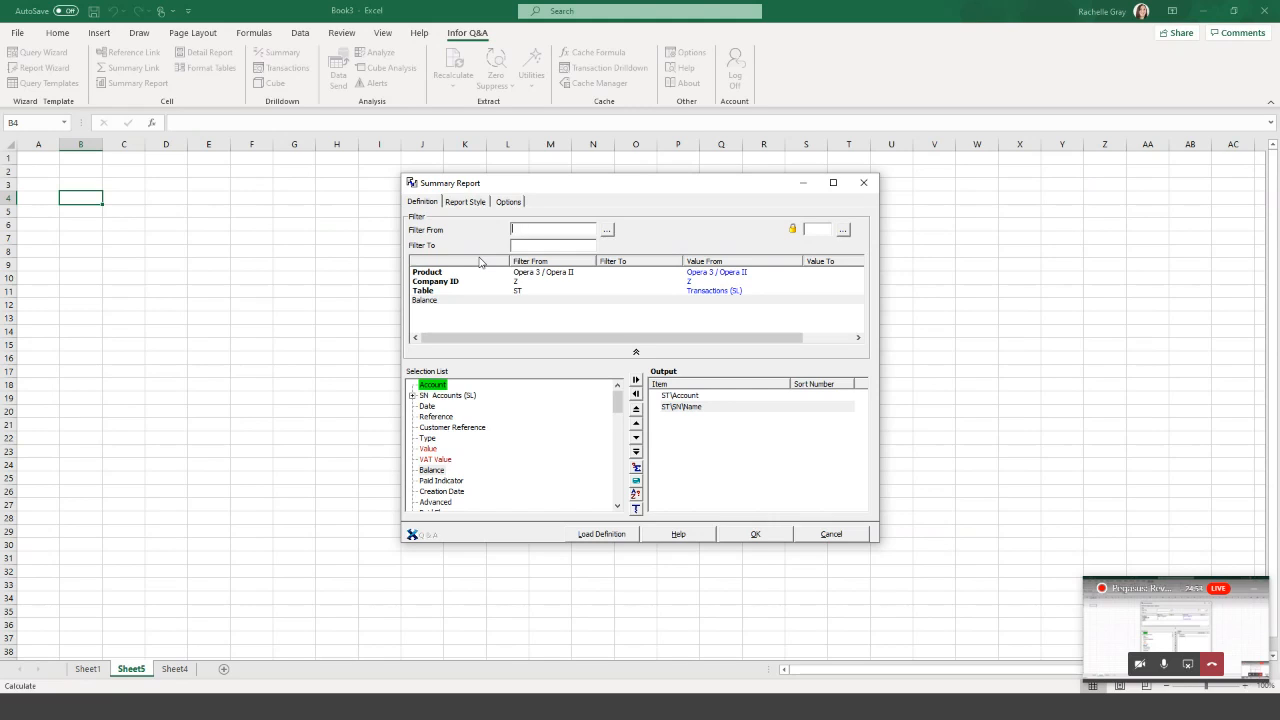
text(>)
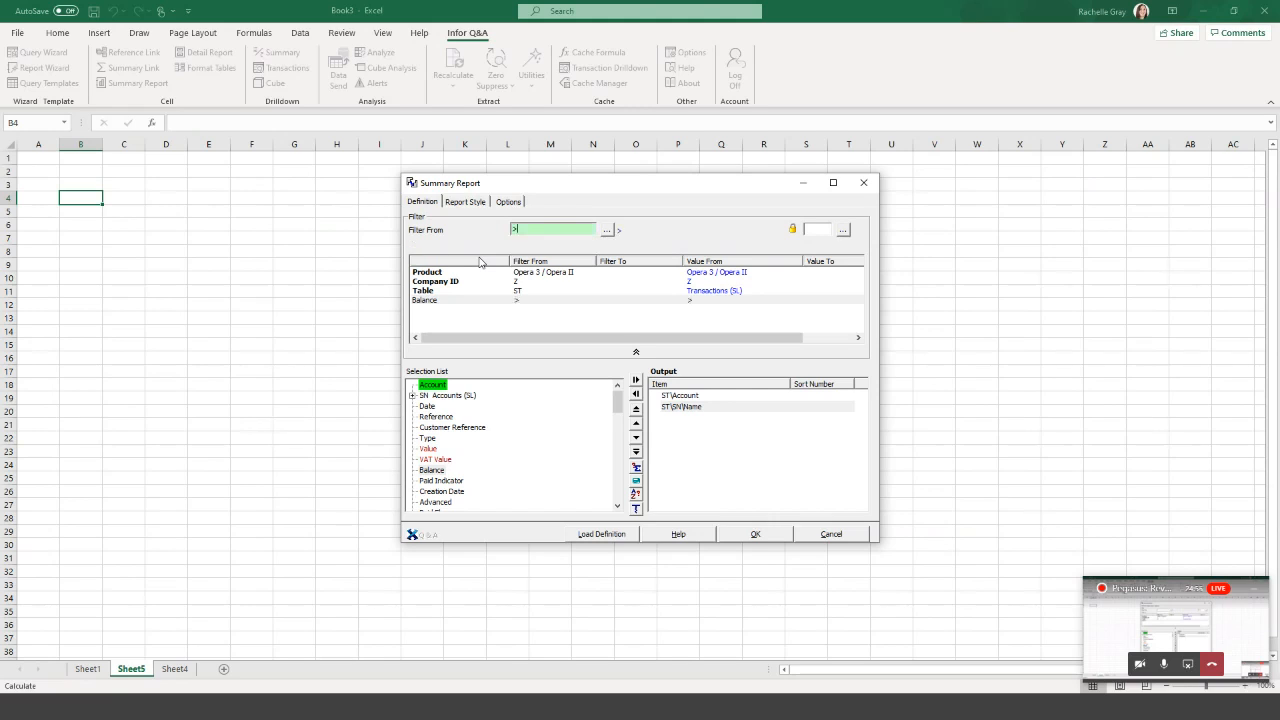
text(0)
double_click(433, 470)
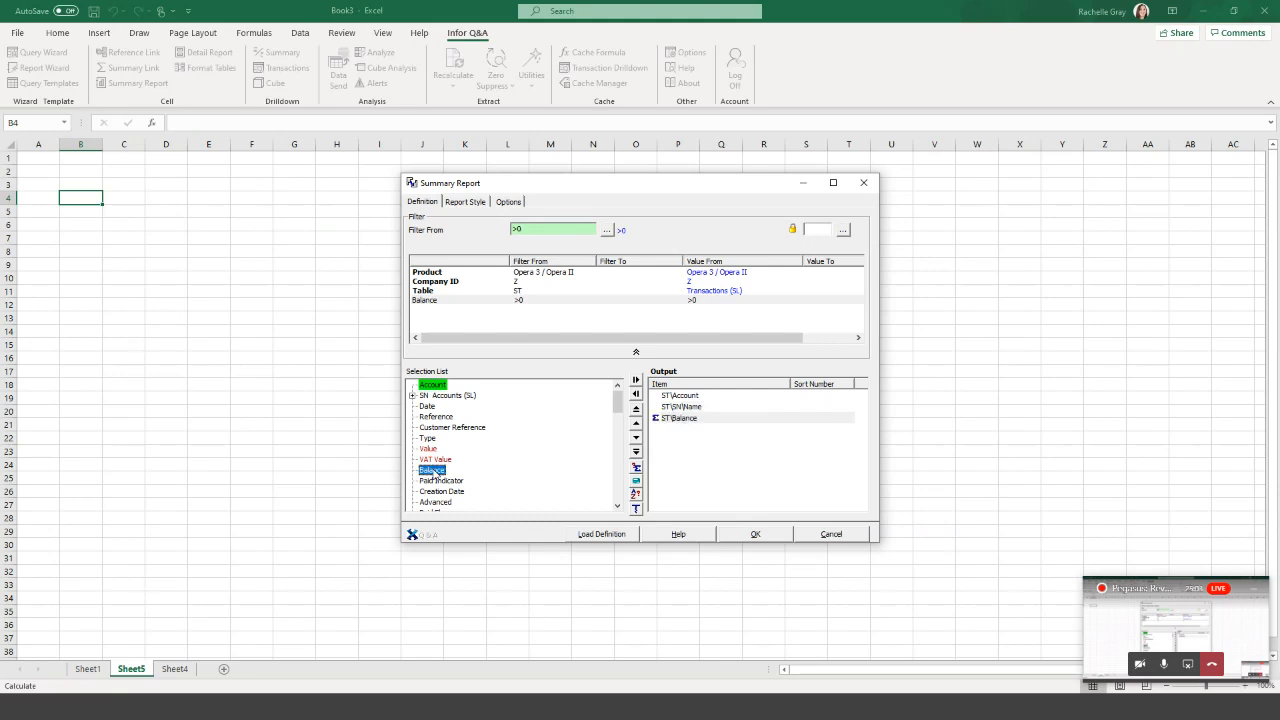
click(780, 534)
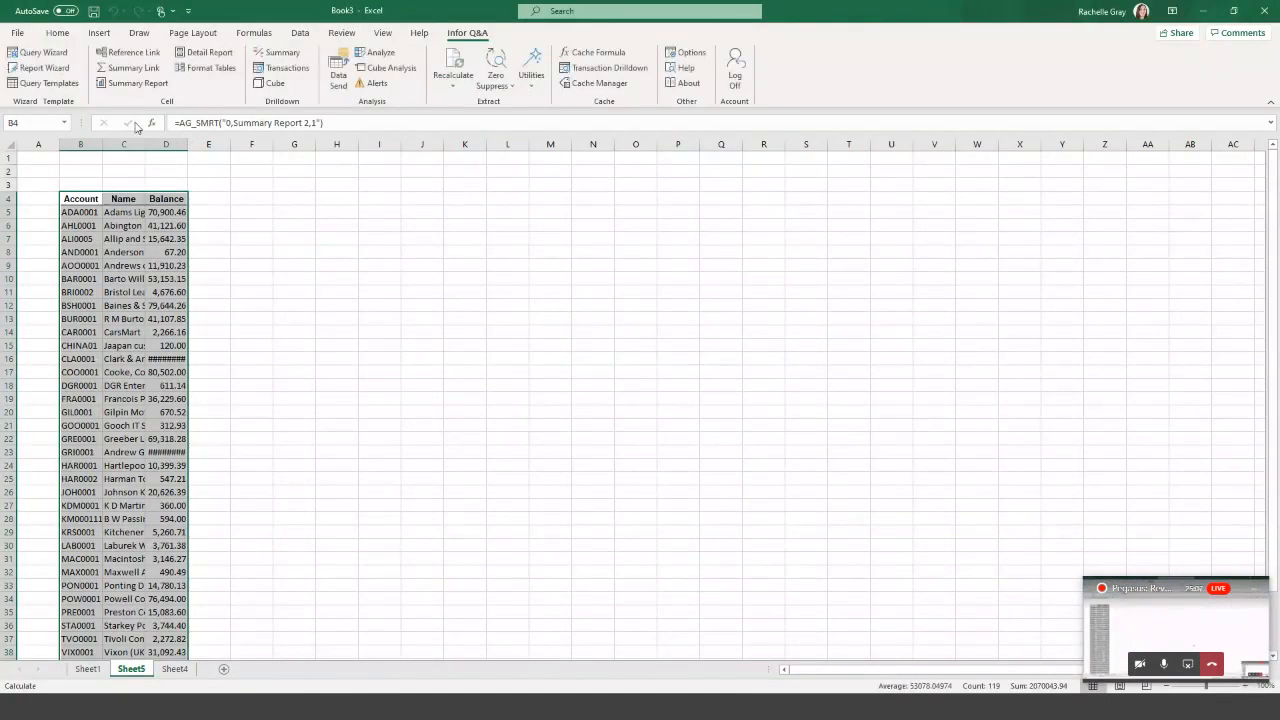
- Autofit all column widths on the sheet to show the full customer names and balances
click(21, 139)
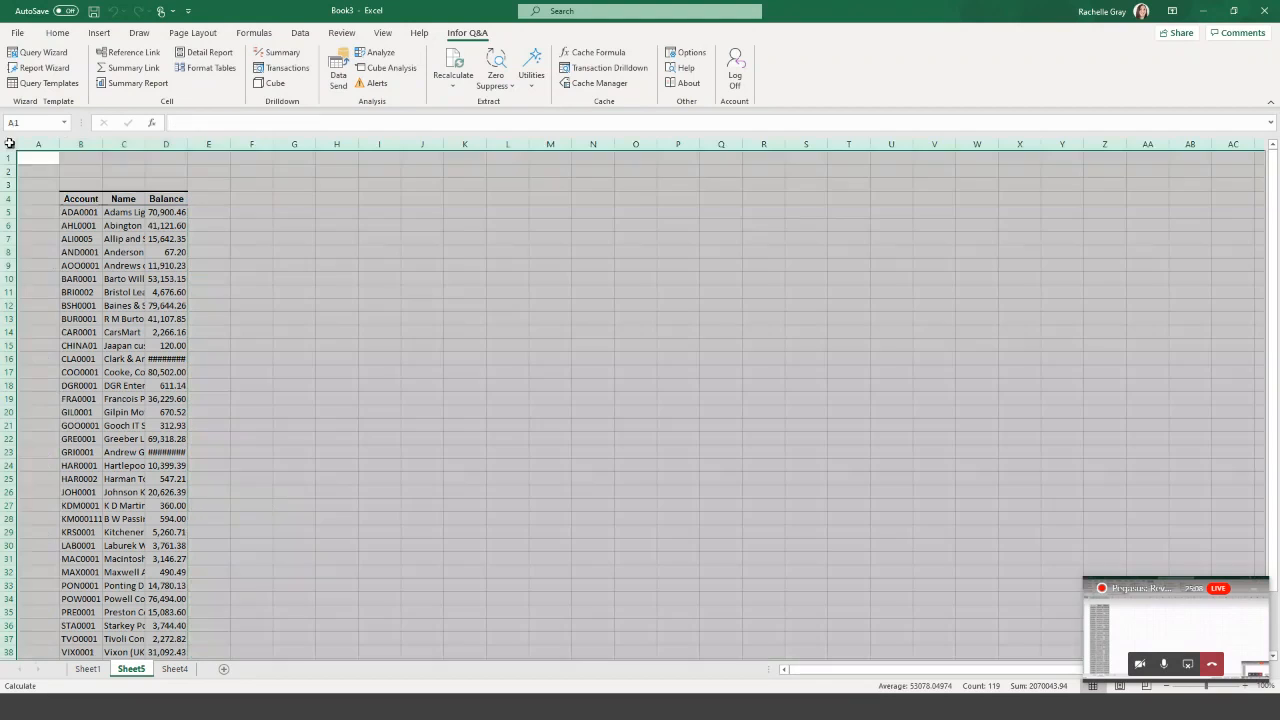
double_click(59, 144)
click(647, 274)
click(292, 143)
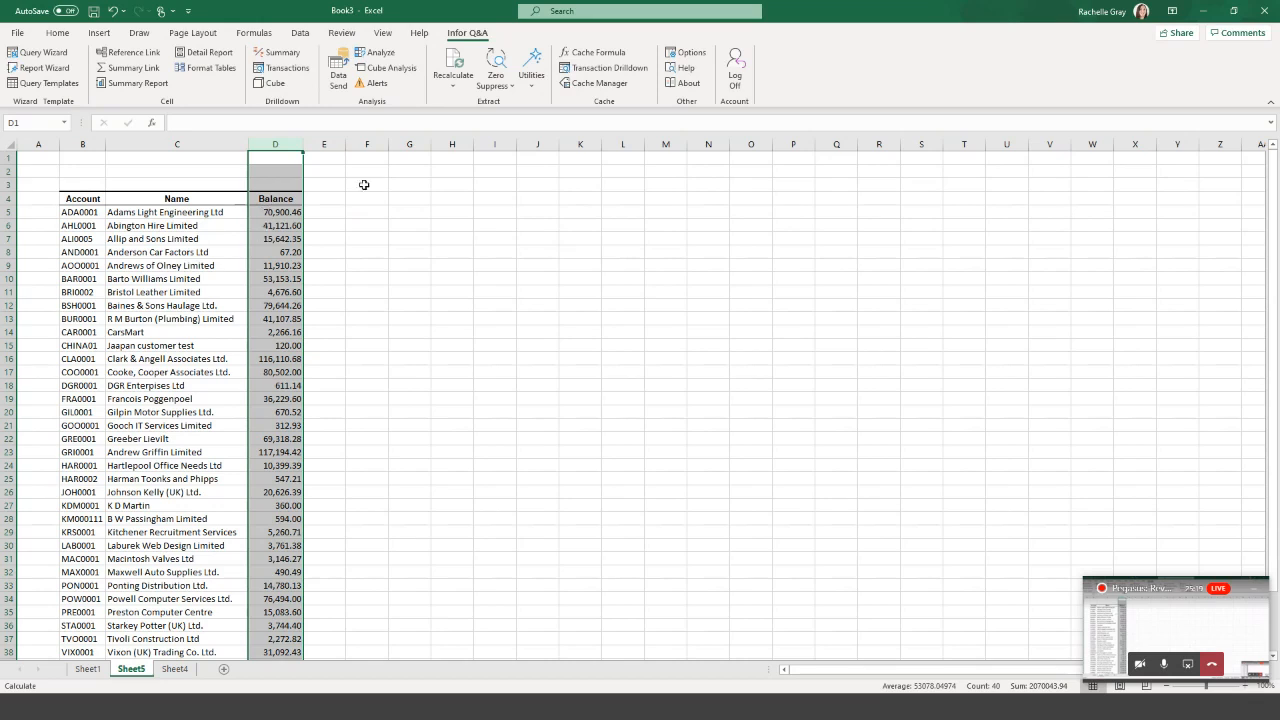
- Enter the first month's date range above the report: 01/01/2018 in E1 and 31/01/2018 in E2
click(331, 157)
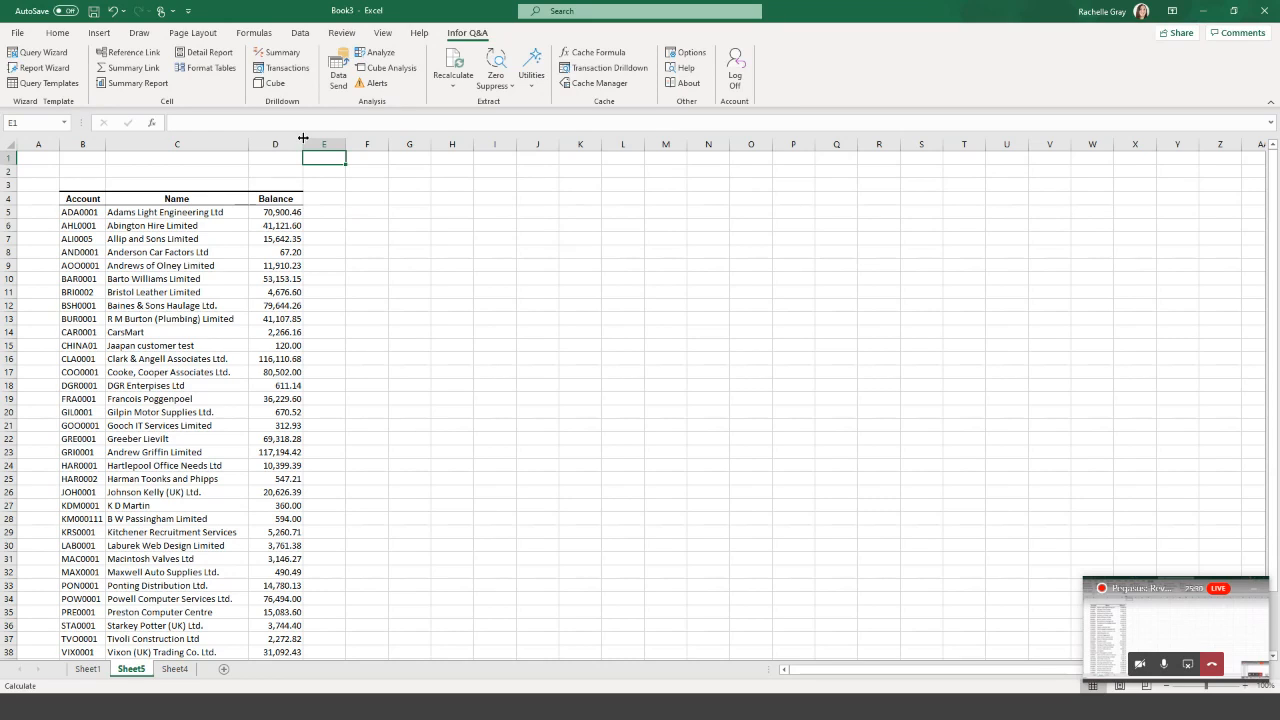
text(01/01/2018)
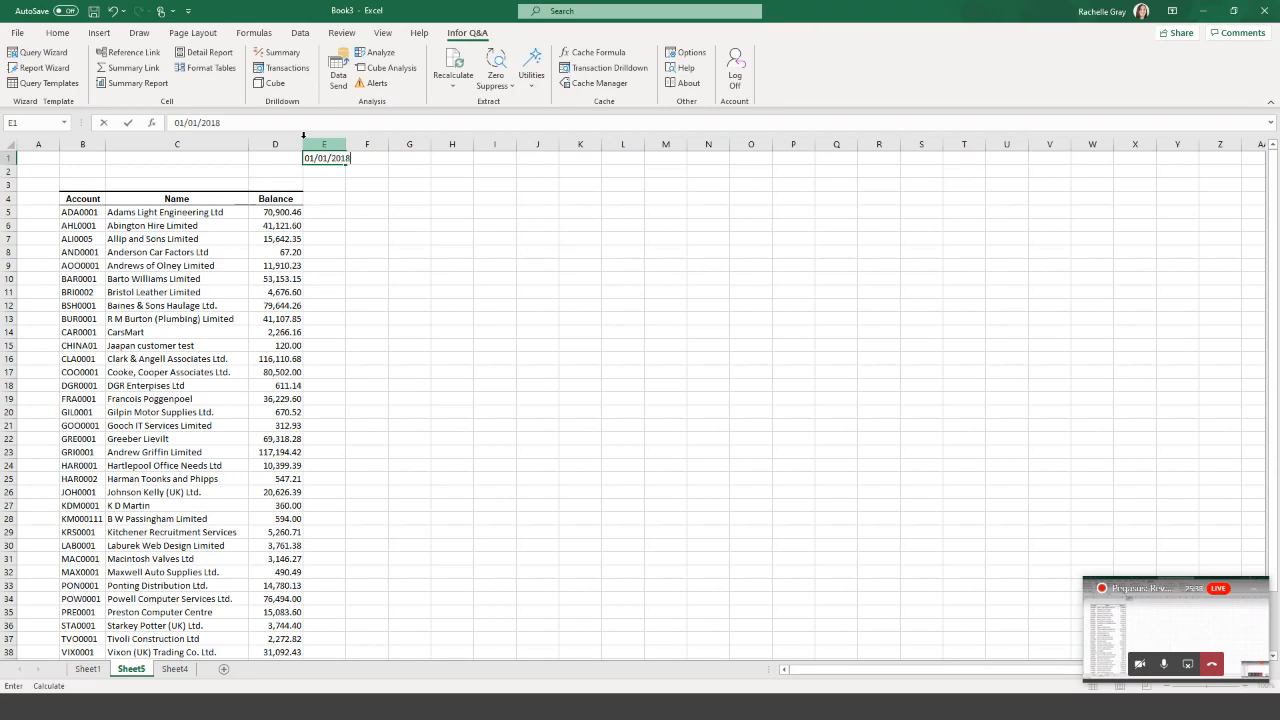
key(Return)
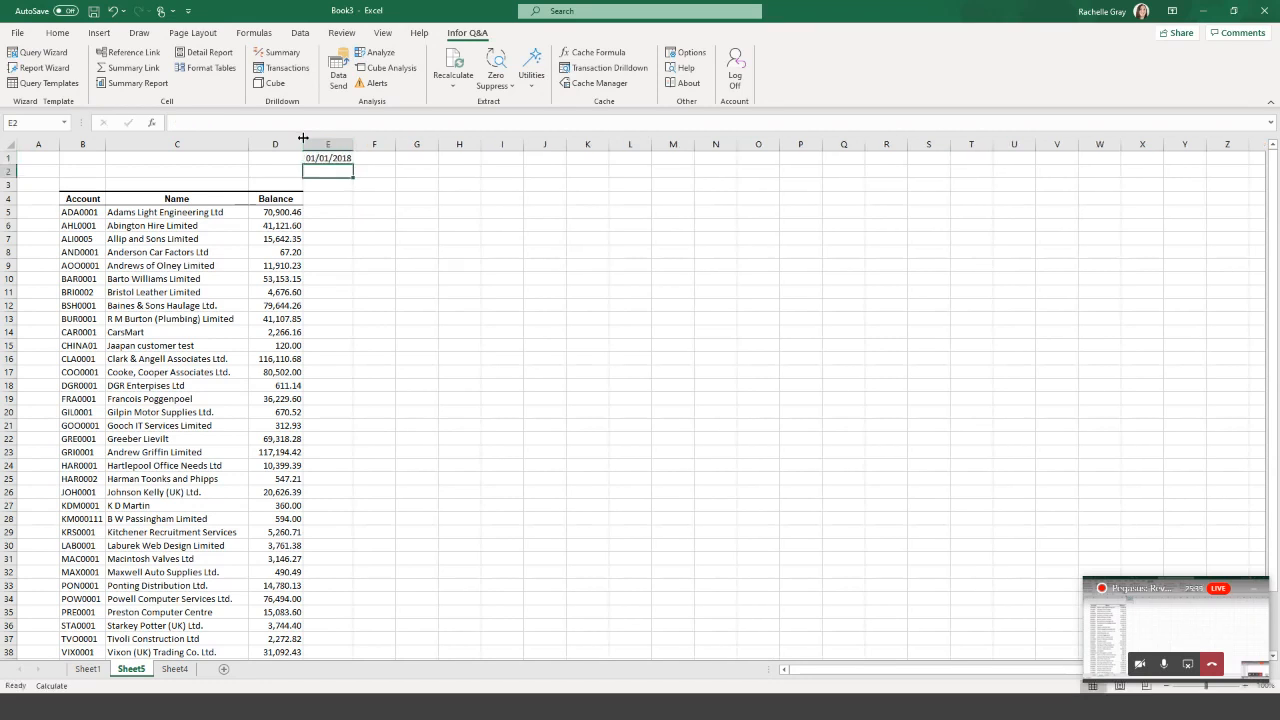
text(31)
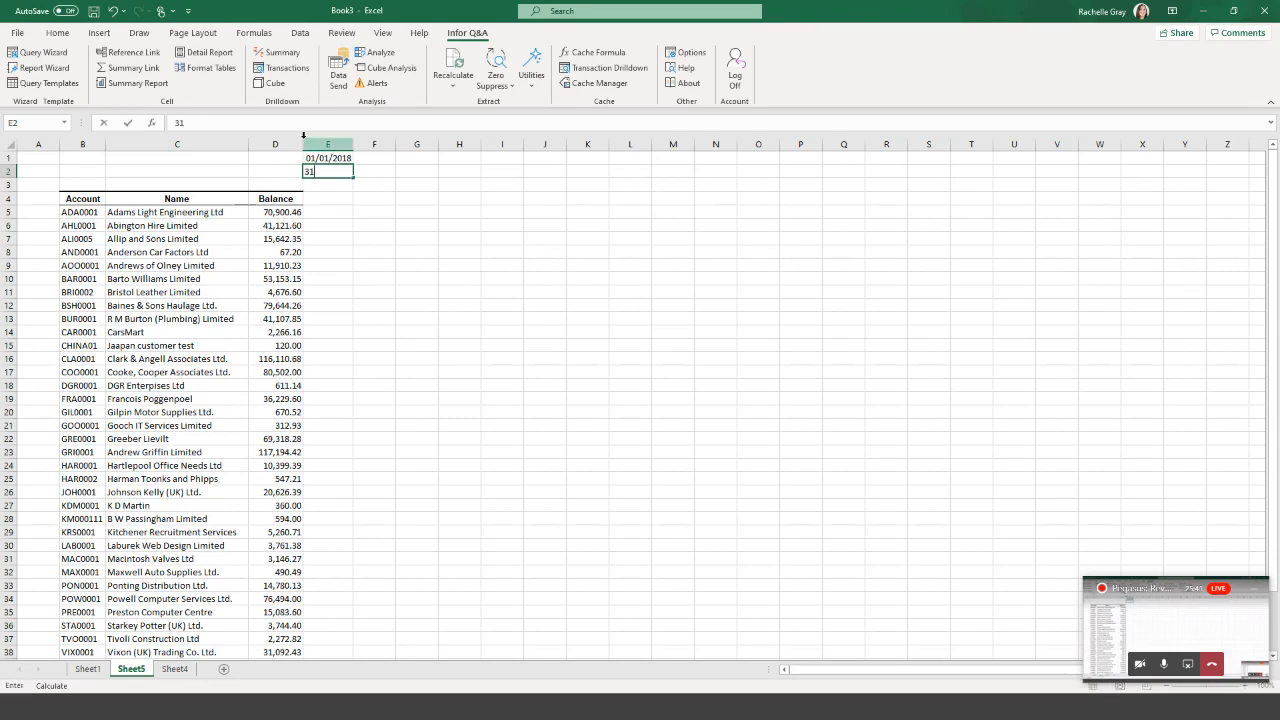
text(/01/2018)
- Enter the second month's date range: 01/02/2018 in F1 and 28/02/2018 in F2
click(372, 158)
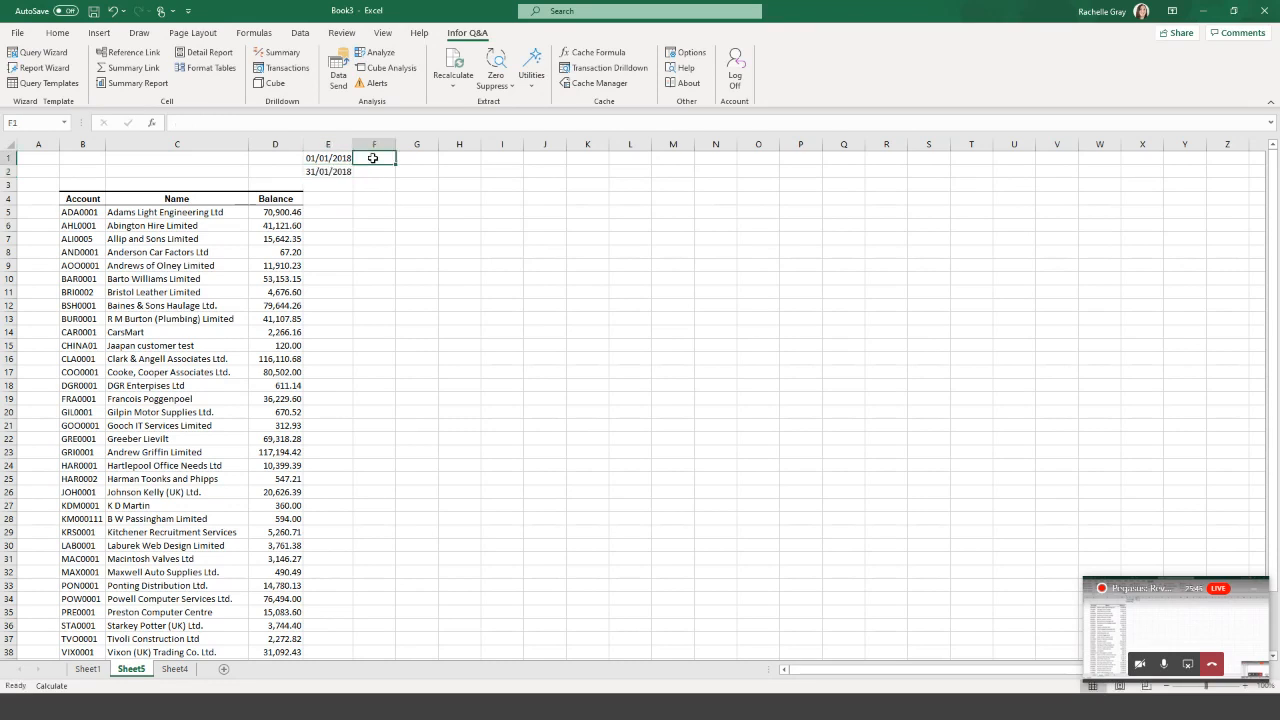
text(01/)
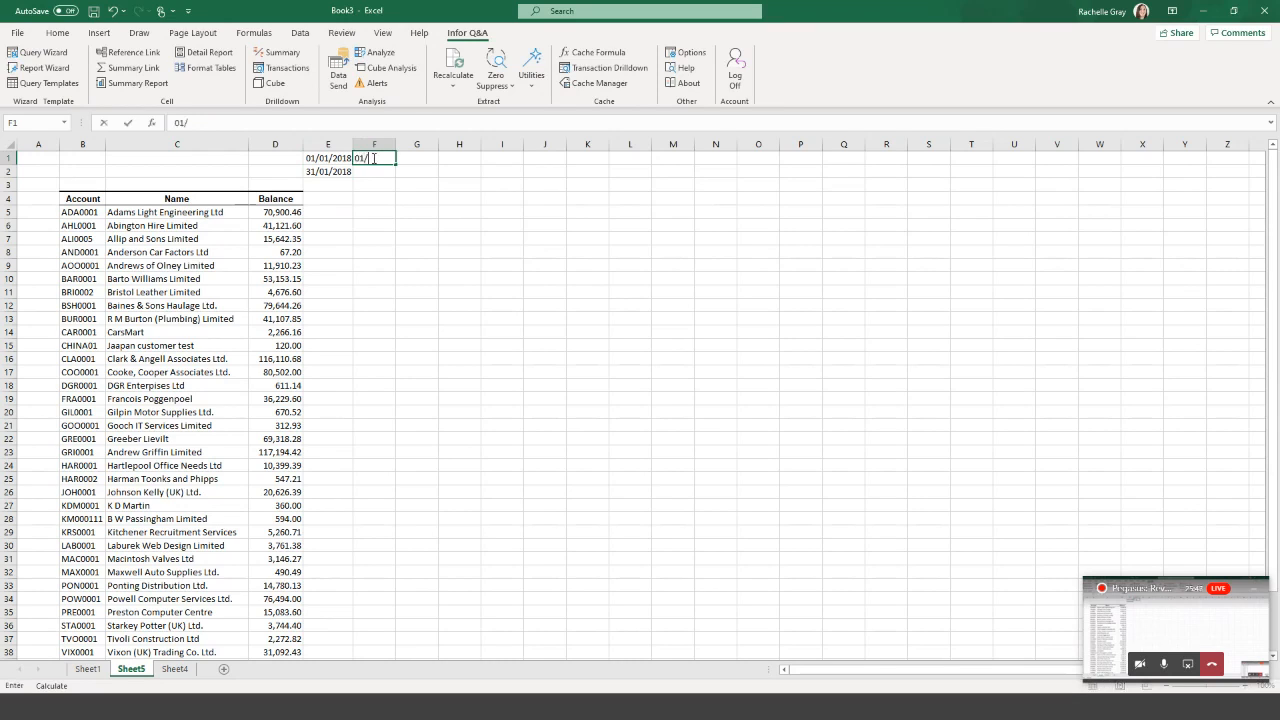
text(02/2018)
click(365, 172)
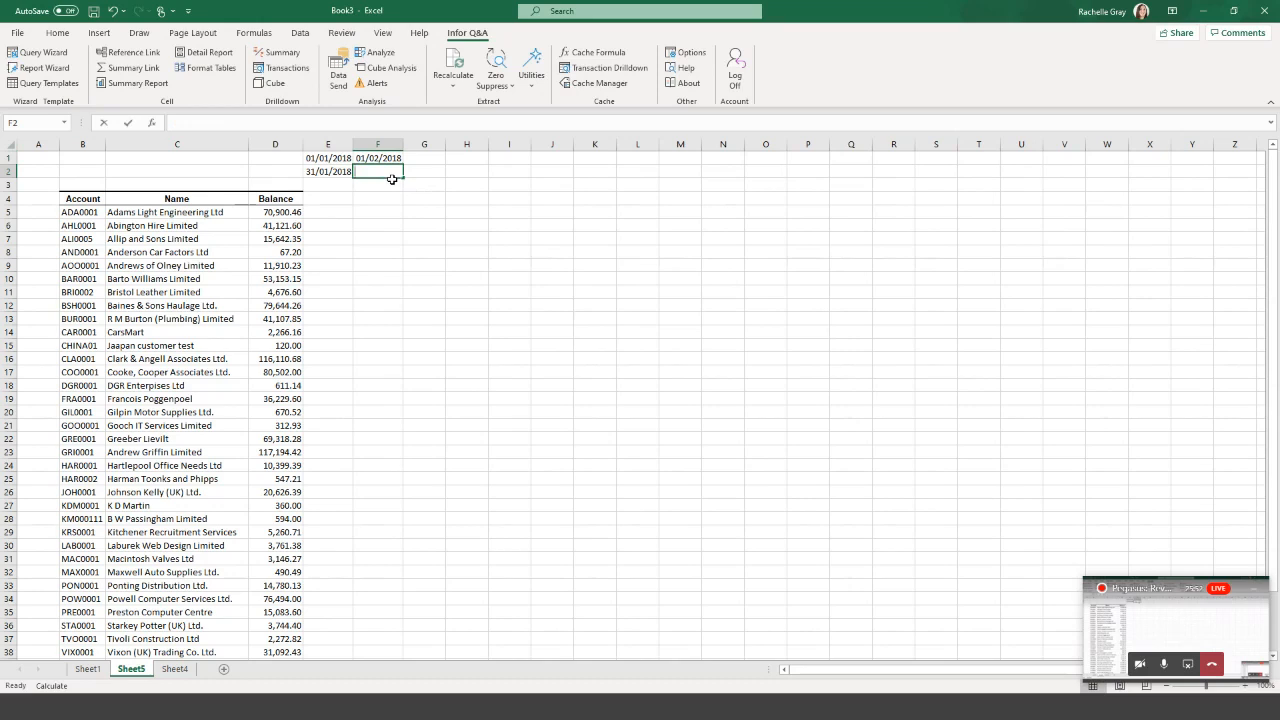
text(28/02/2018)
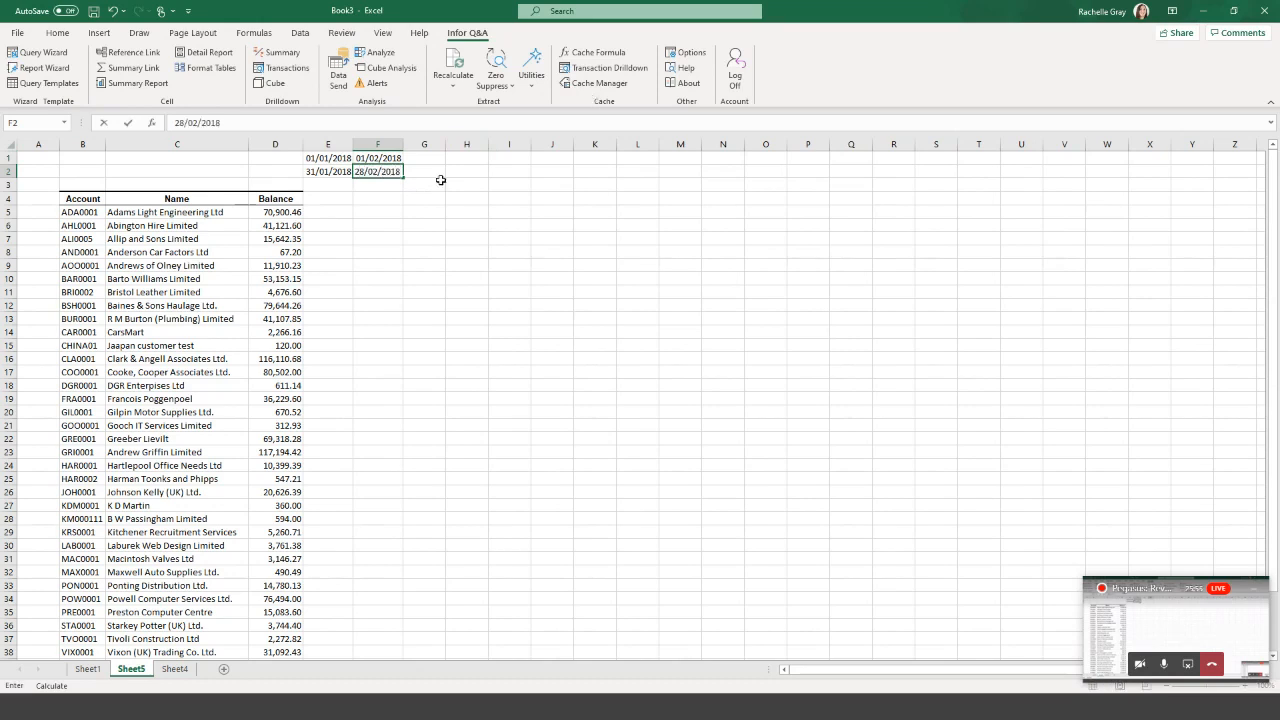
click(440, 183)
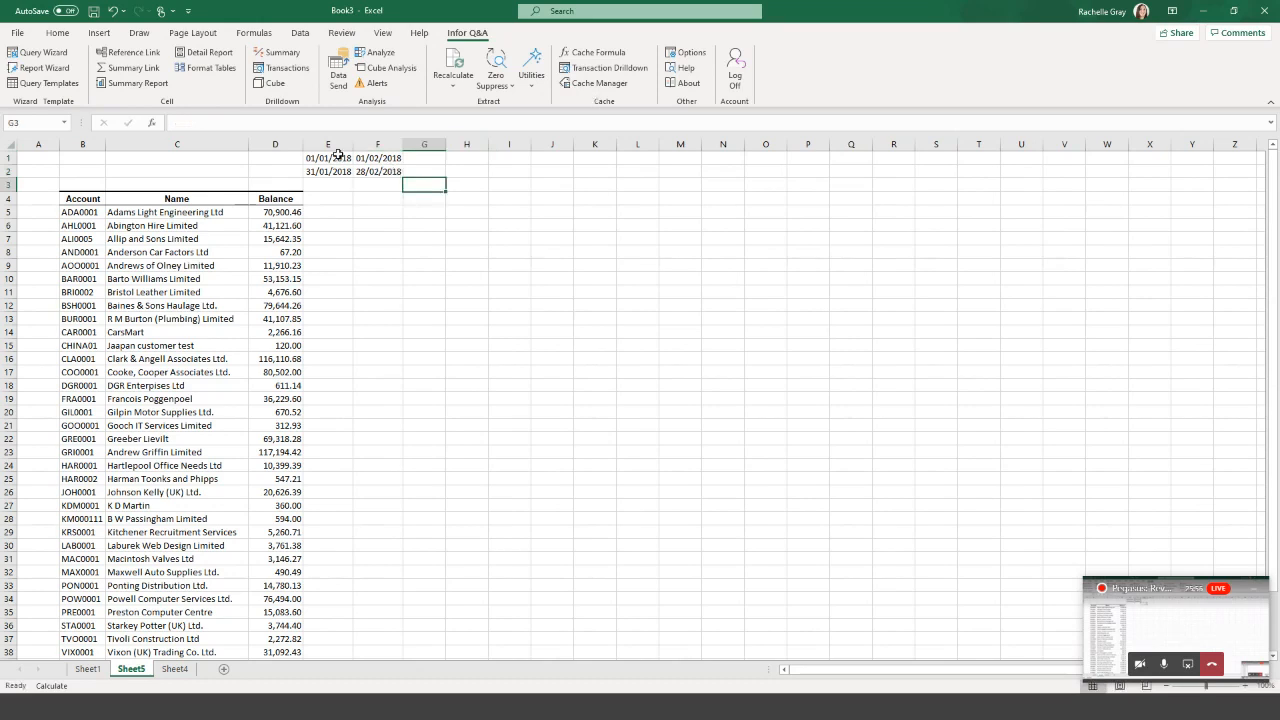
- Fill the month start and end dates from E1:F2 across to column T and autofit all column widths
drag(338, 157, 1000, 180)
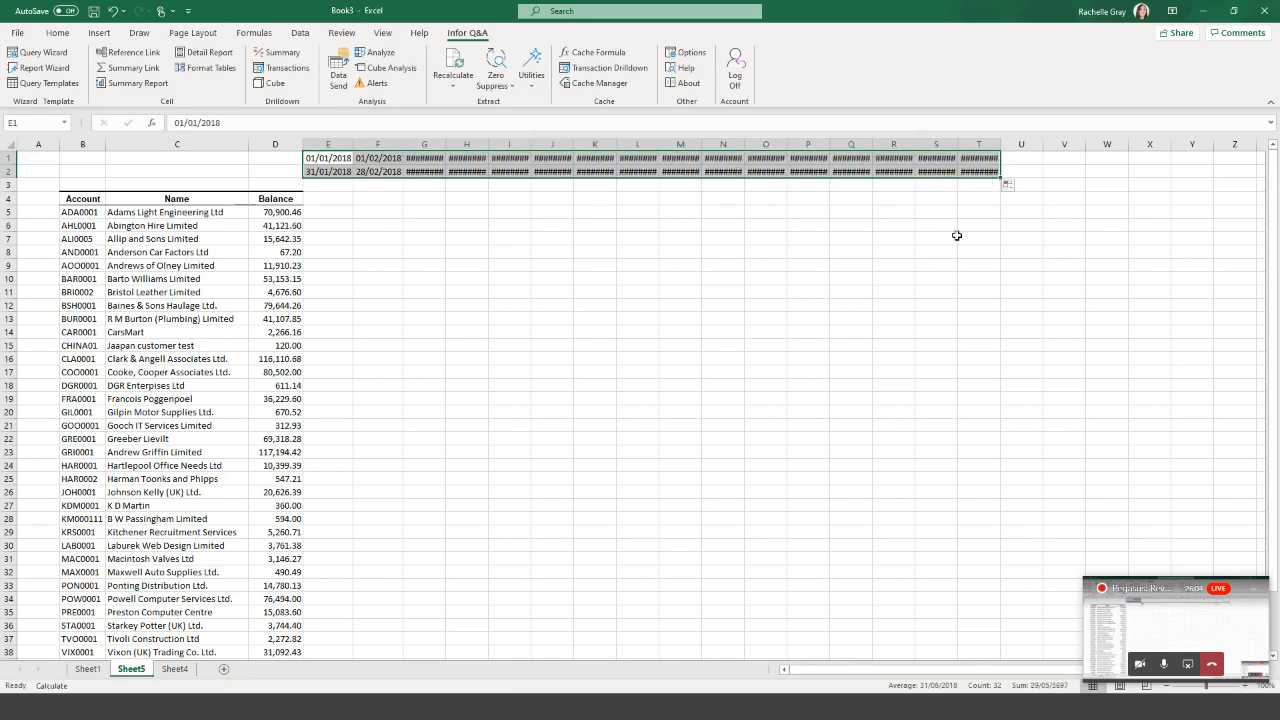
click(72, 172)
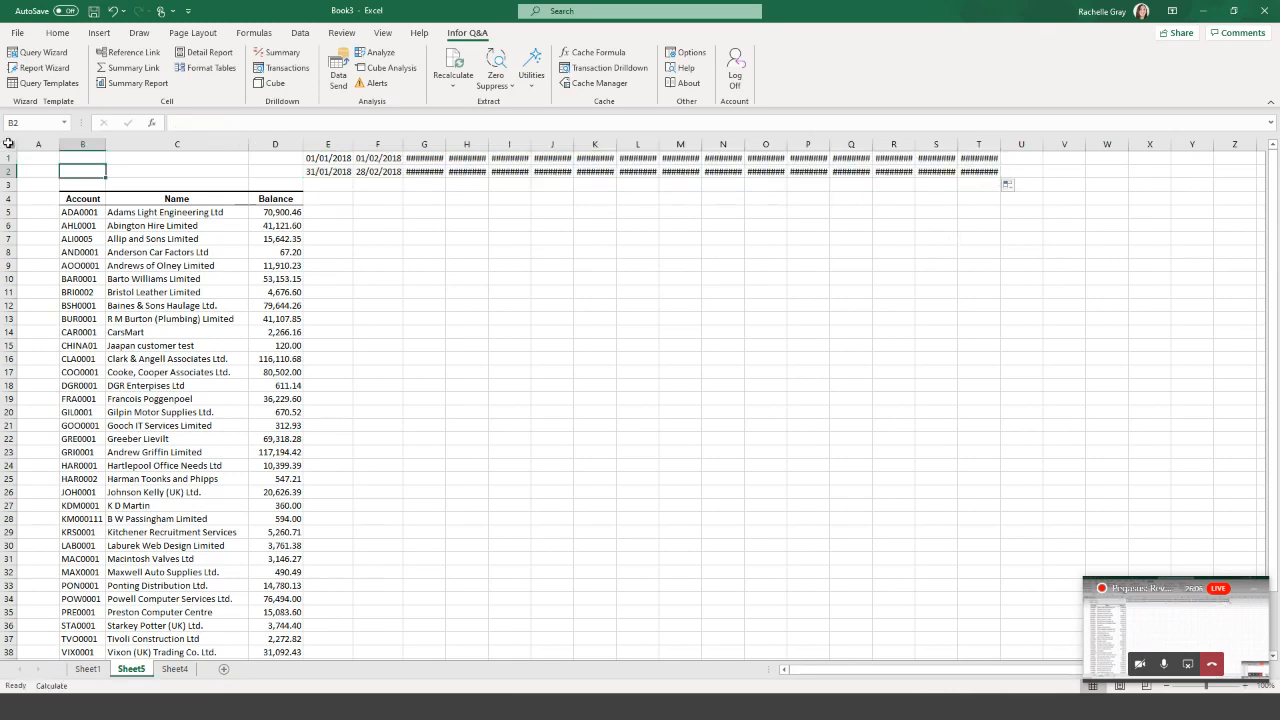
click(8, 144)
double_click(60, 144)
click(621, 270)
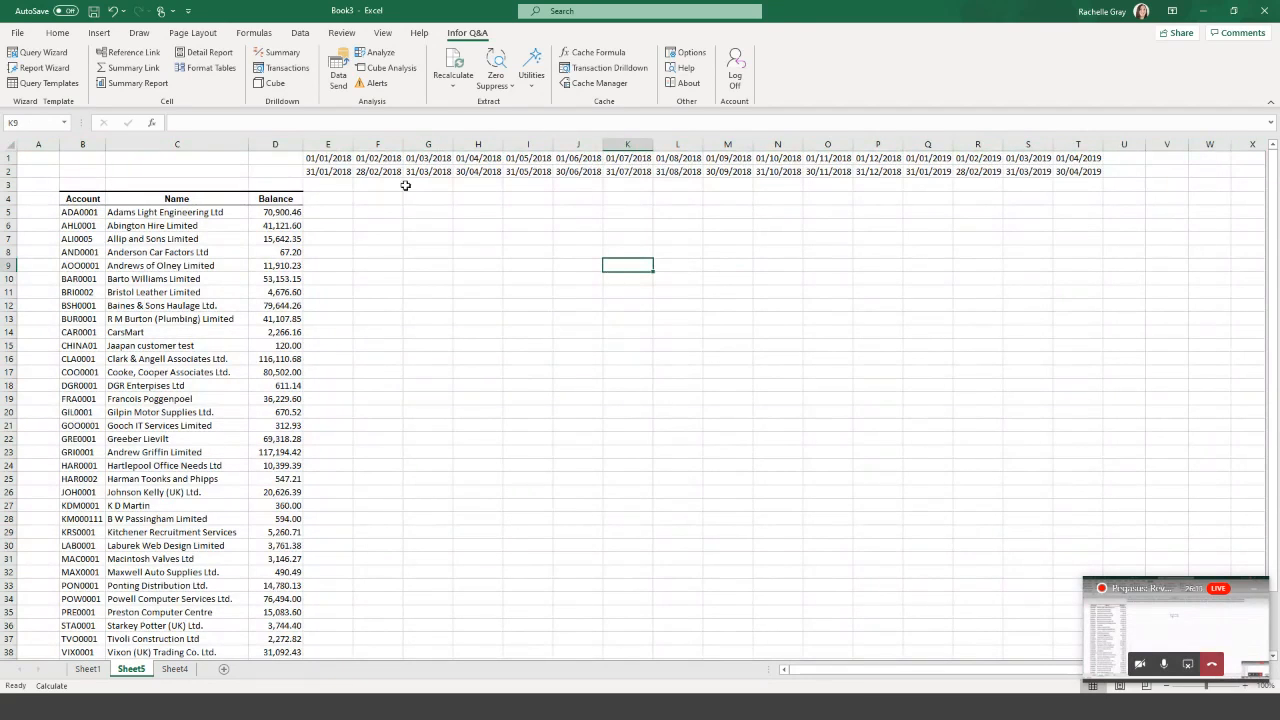
click(330, 144)
click(391, 141)
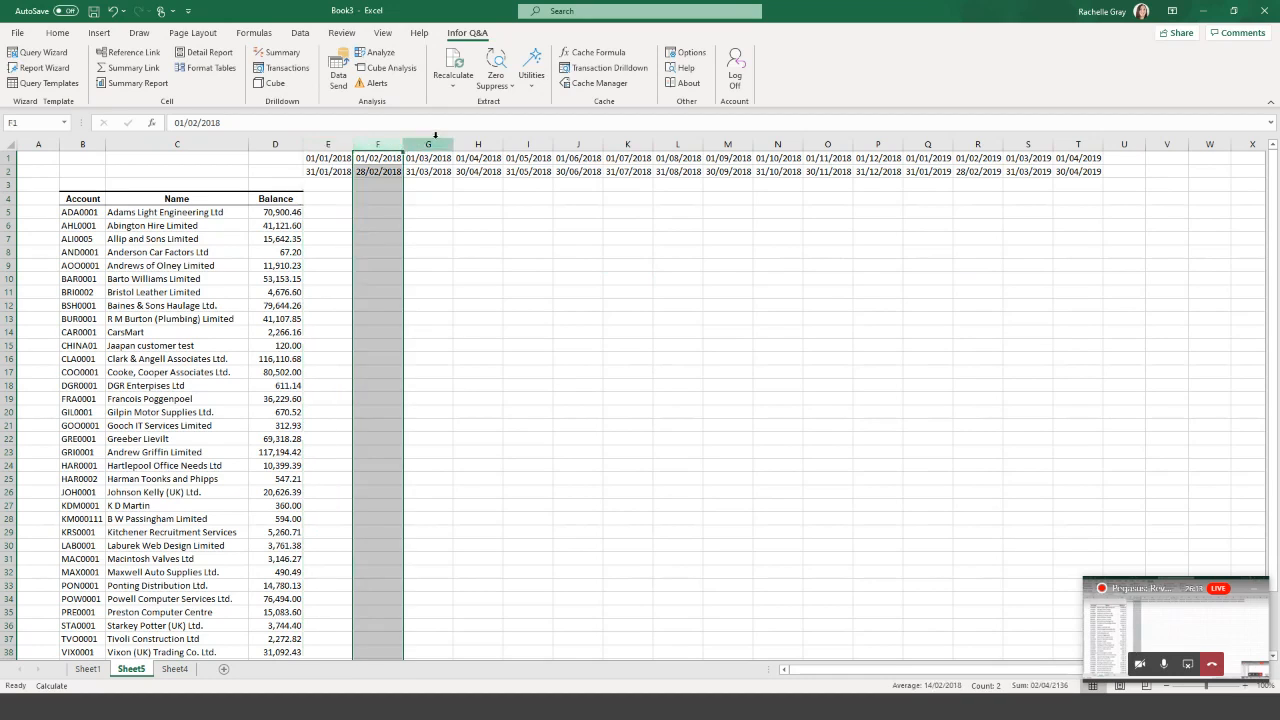
click(432, 141)
click(478, 141)
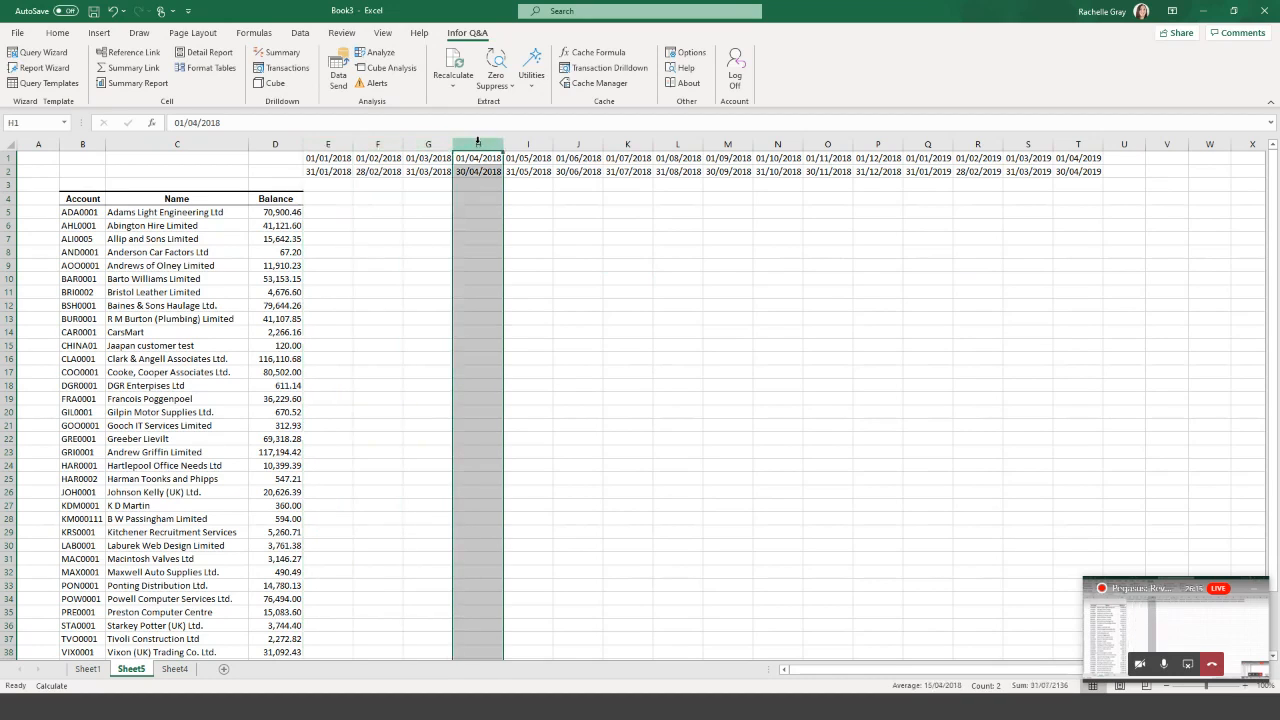
click(277, 212)
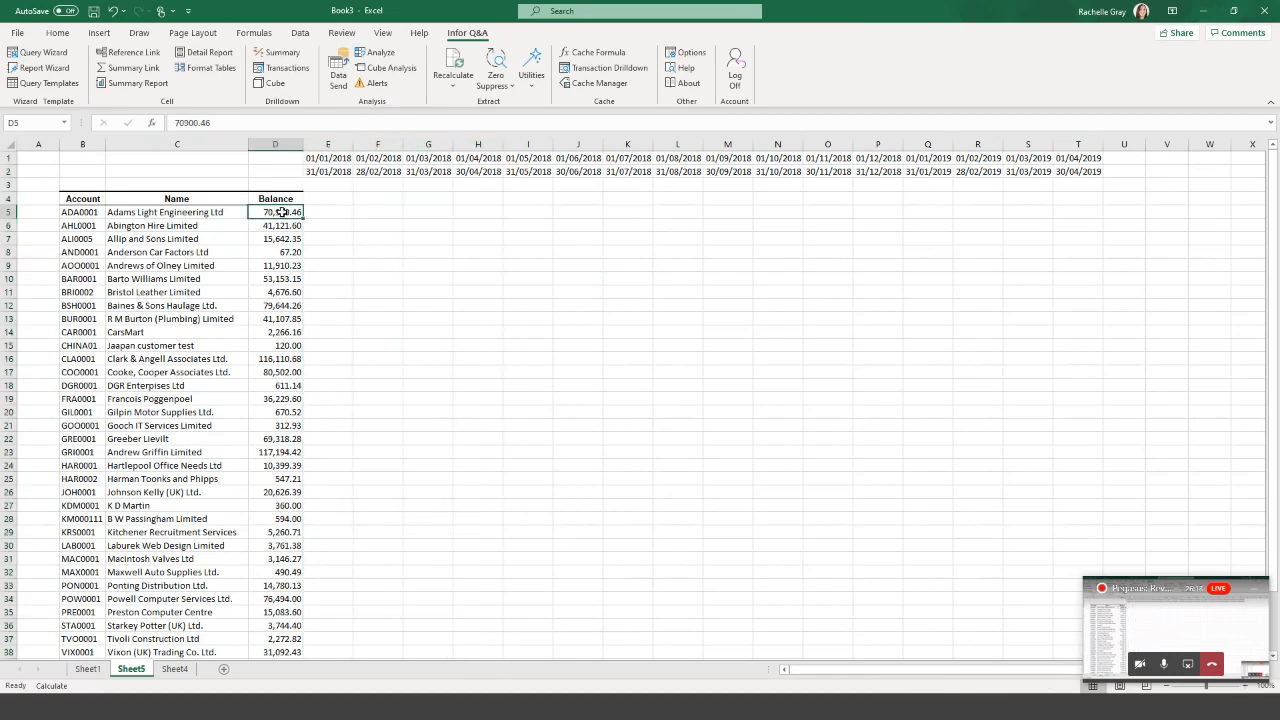
- Start a Summary Link in cell E5 and set its table to the sales ledger Transactions (SL), ST
click(322, 212)
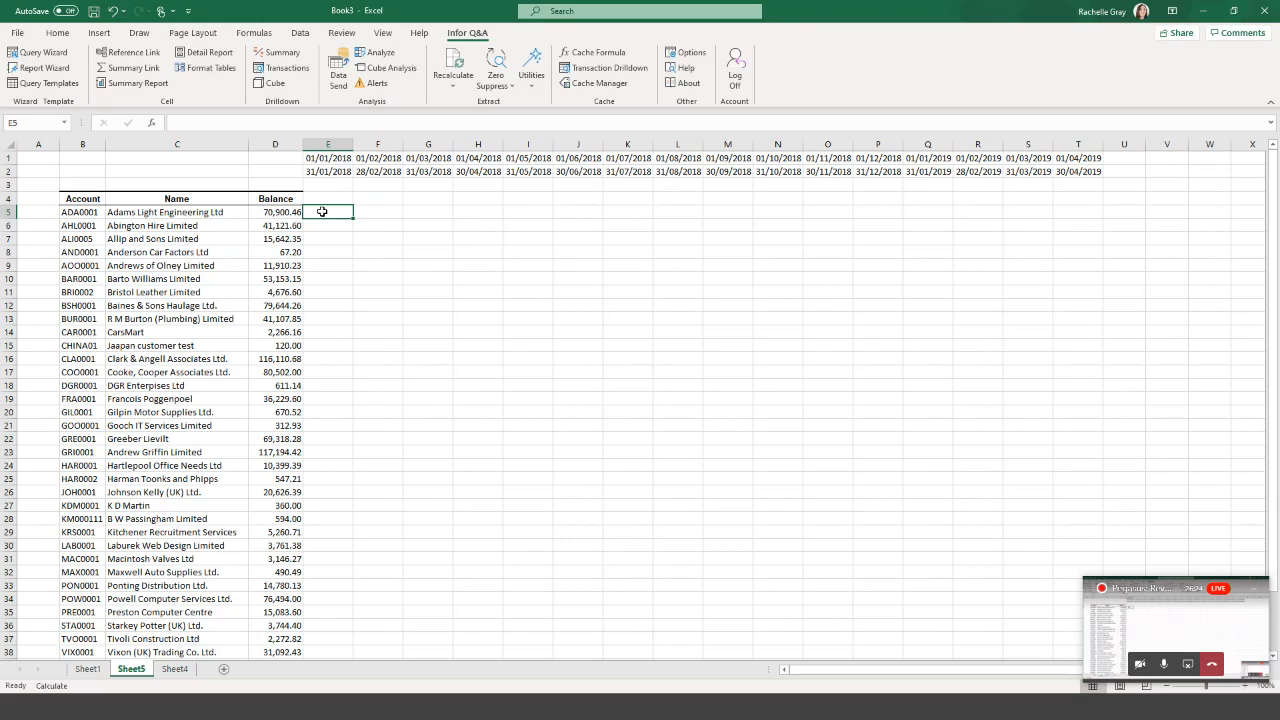
click(148, 72)
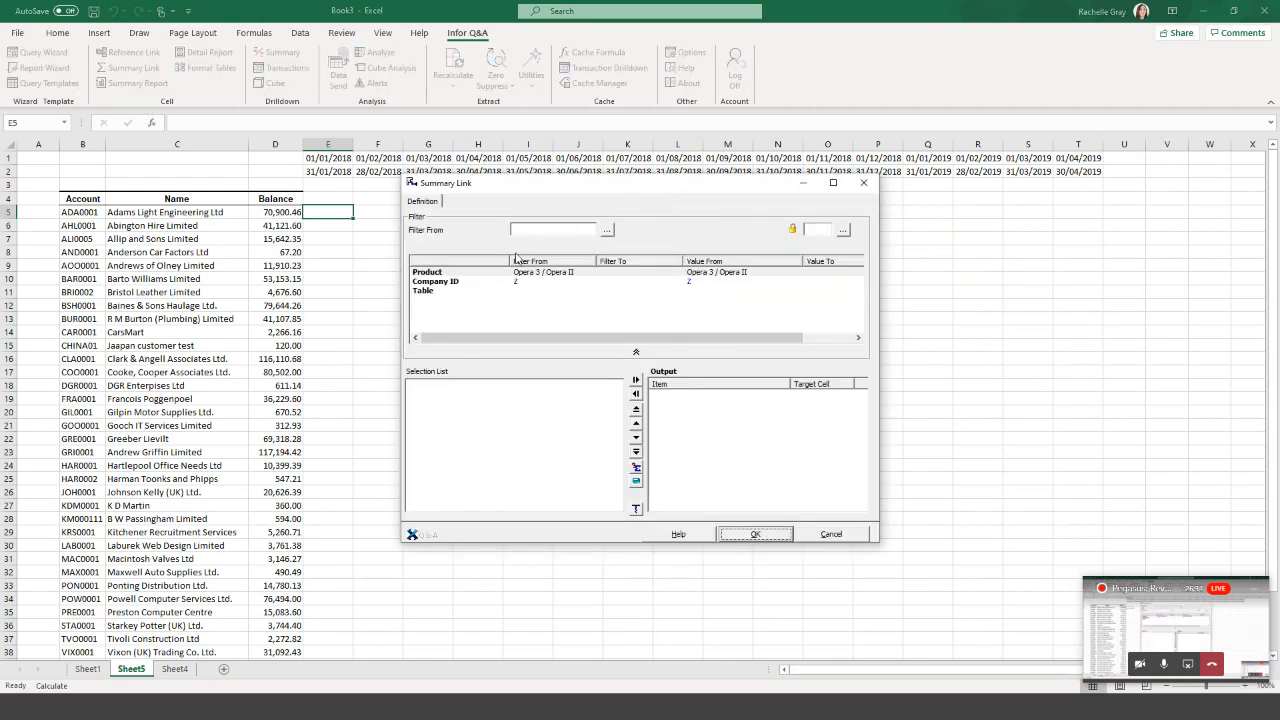
click(429, 292)
double_click(429, 292)
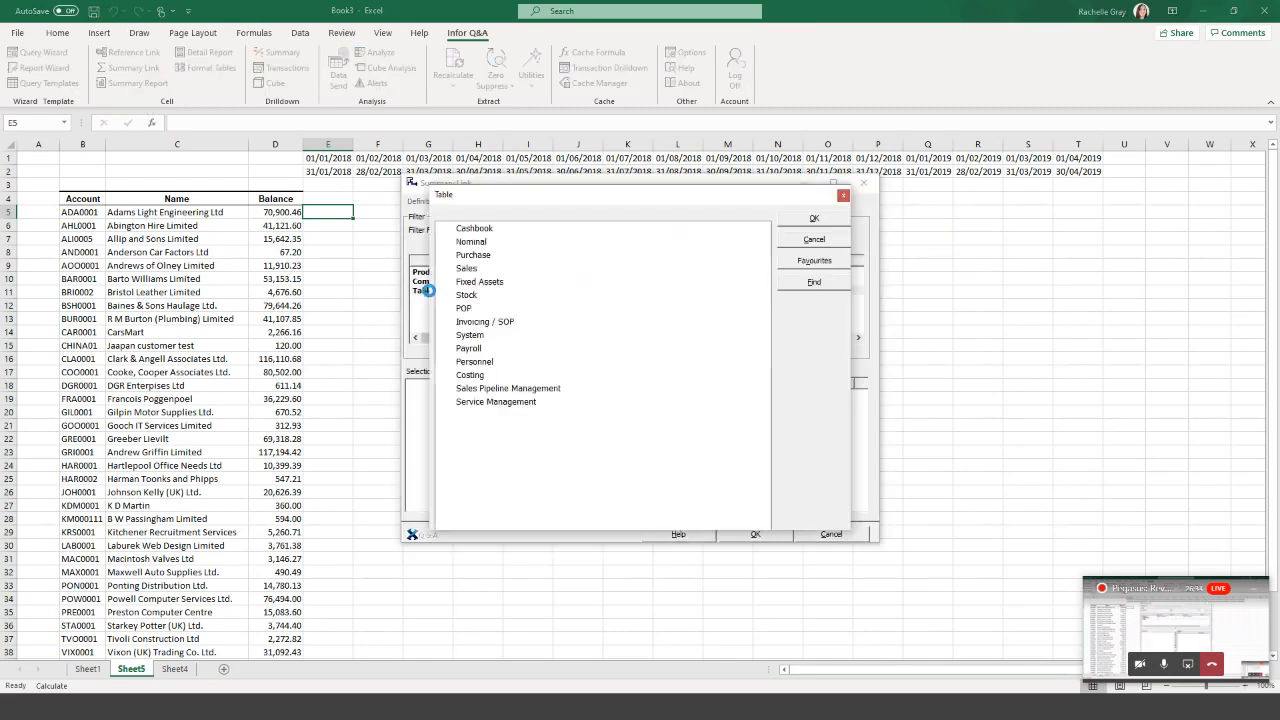
click(446, 269)
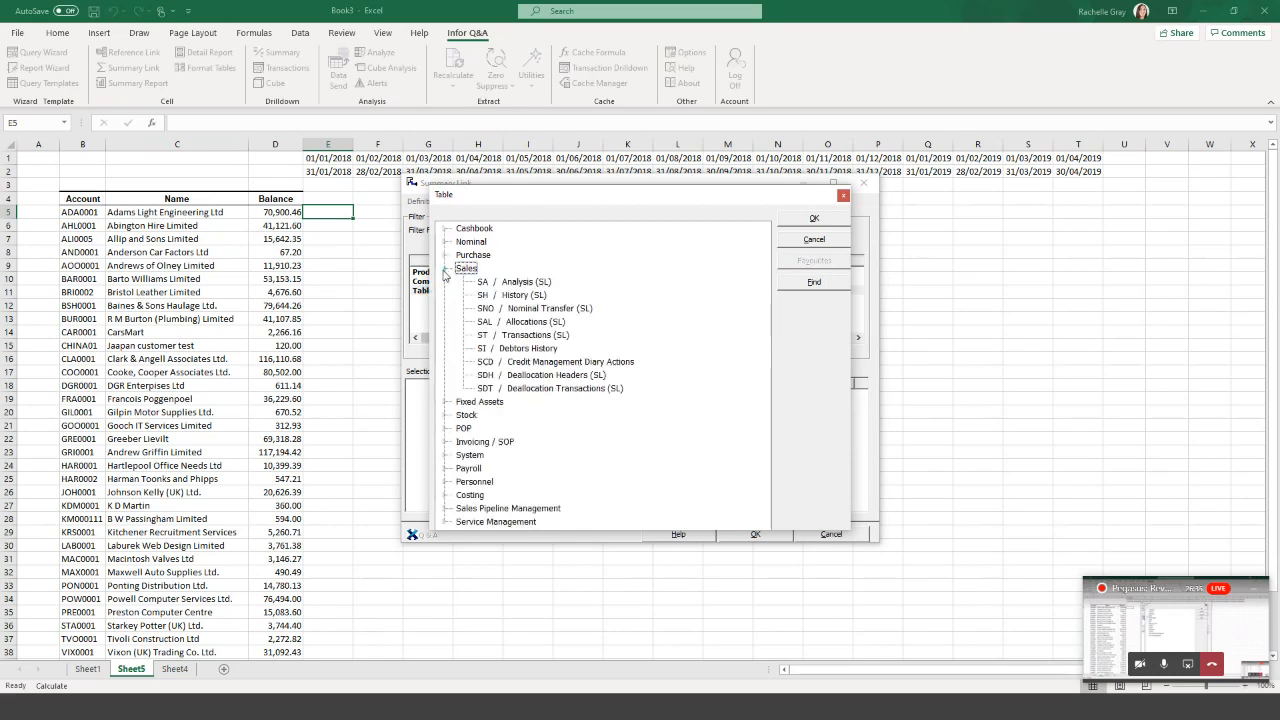
click(534, 336)
click(812, 219)
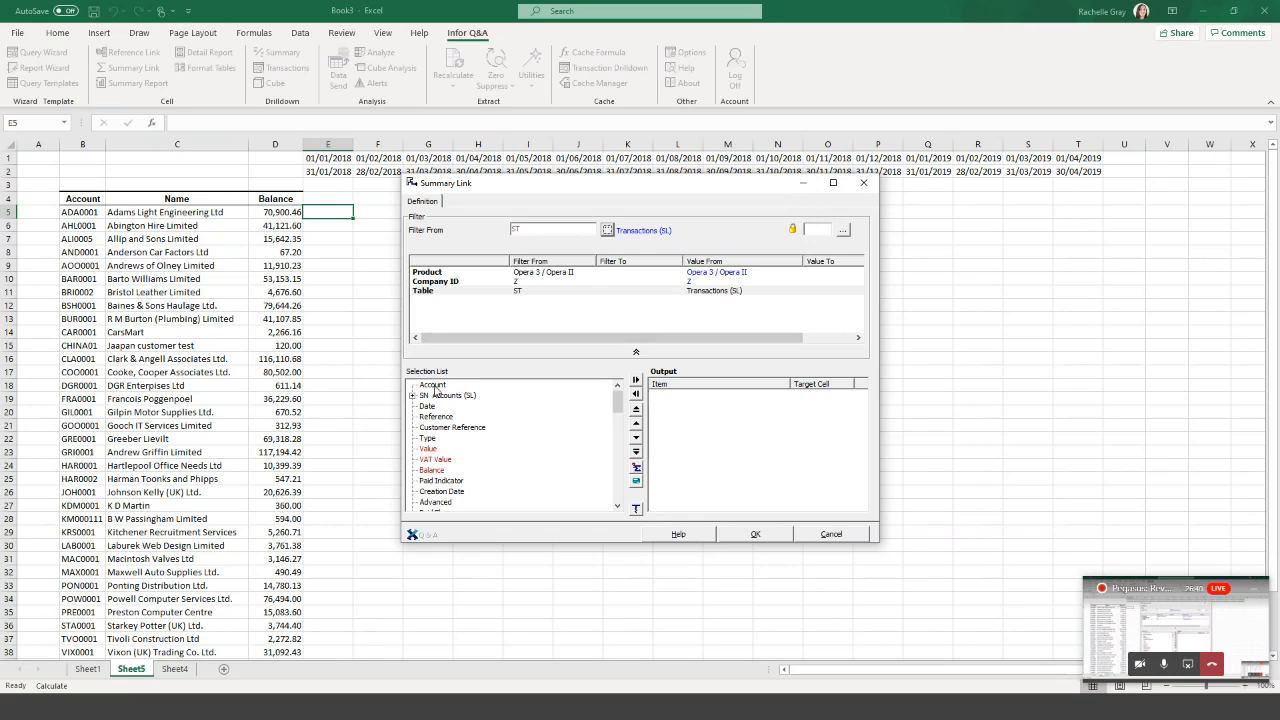
- Filter the Summary Link by Account from and to cell $B5, and add the transaction Balance as its output
click(433, 387)
drag(435, 390, 535, 305)
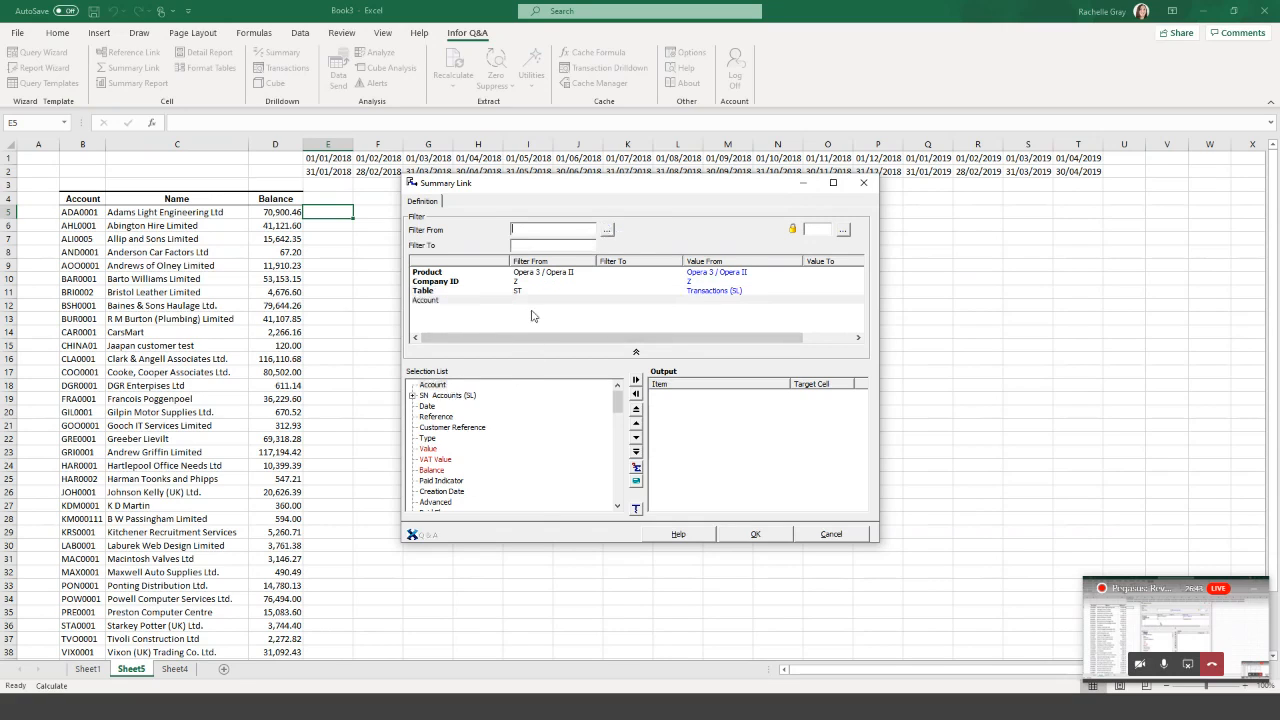
click(82, 212)
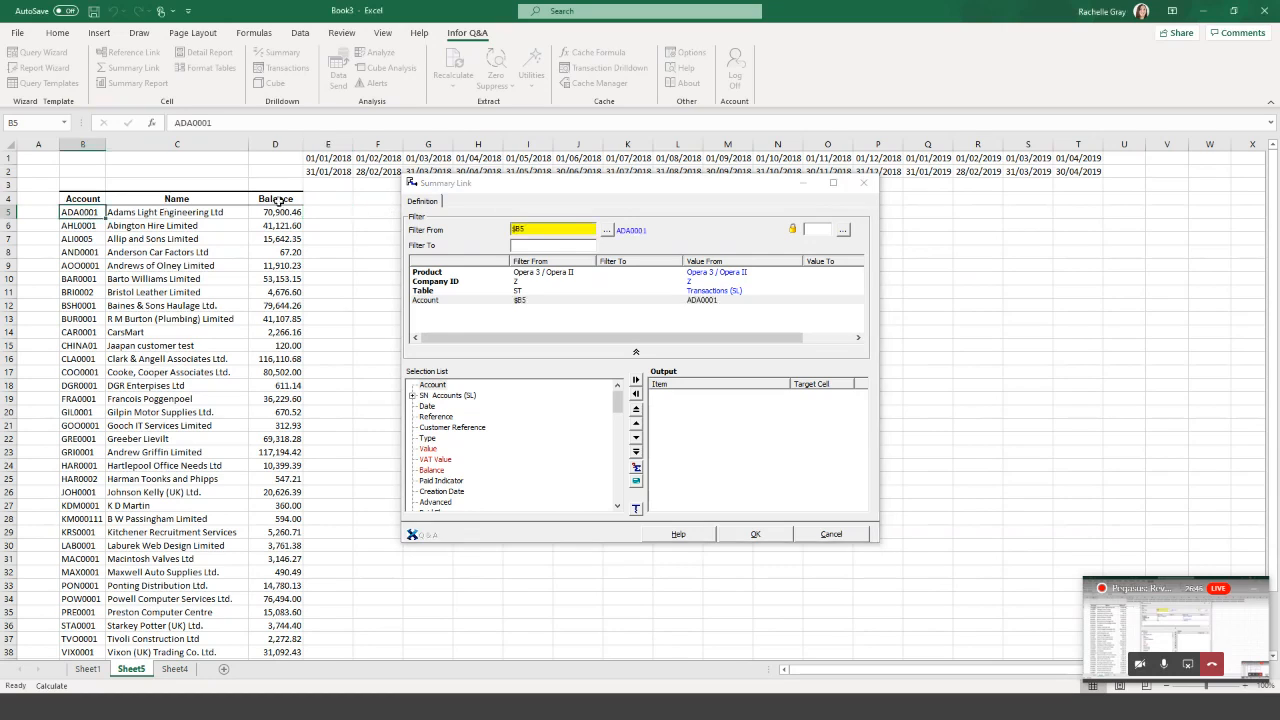
click(554, 246)
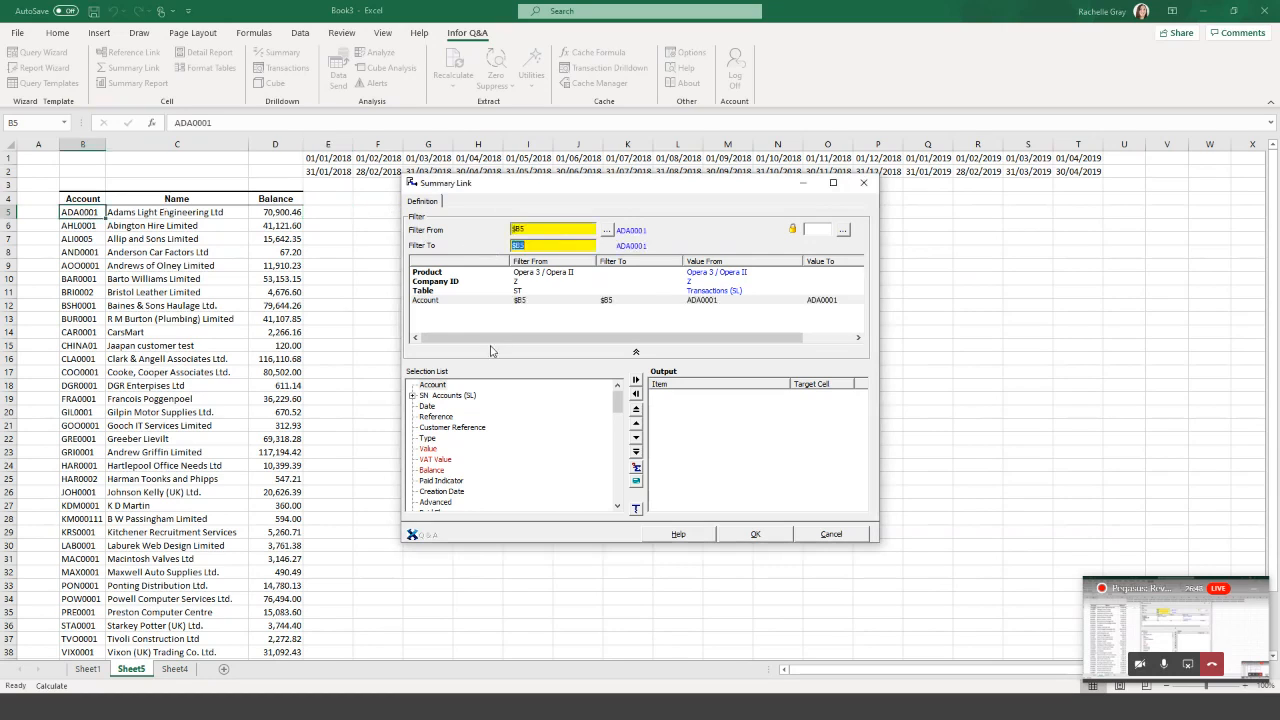
double_click(429, 470)
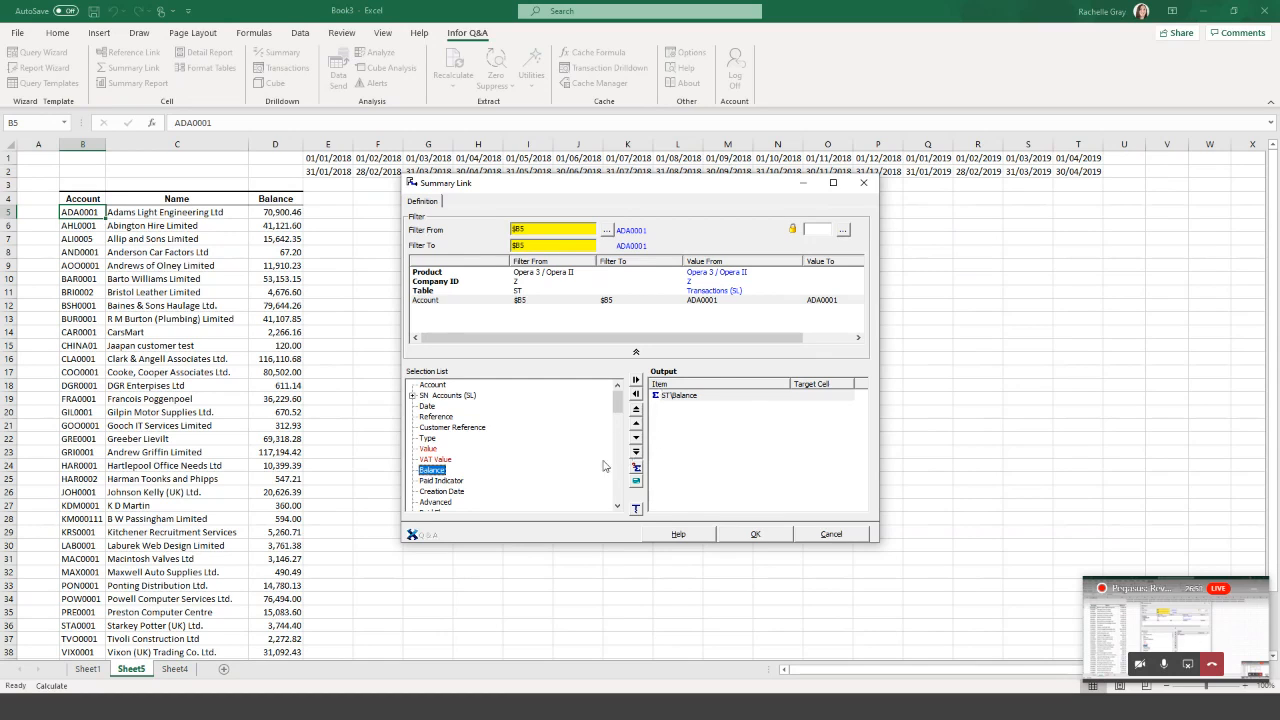
- Add a Due Date filter from cell E$1 to cell E$2 and create the Summary Link
click(617, 507)
click(617, 507)
click(617, 507)
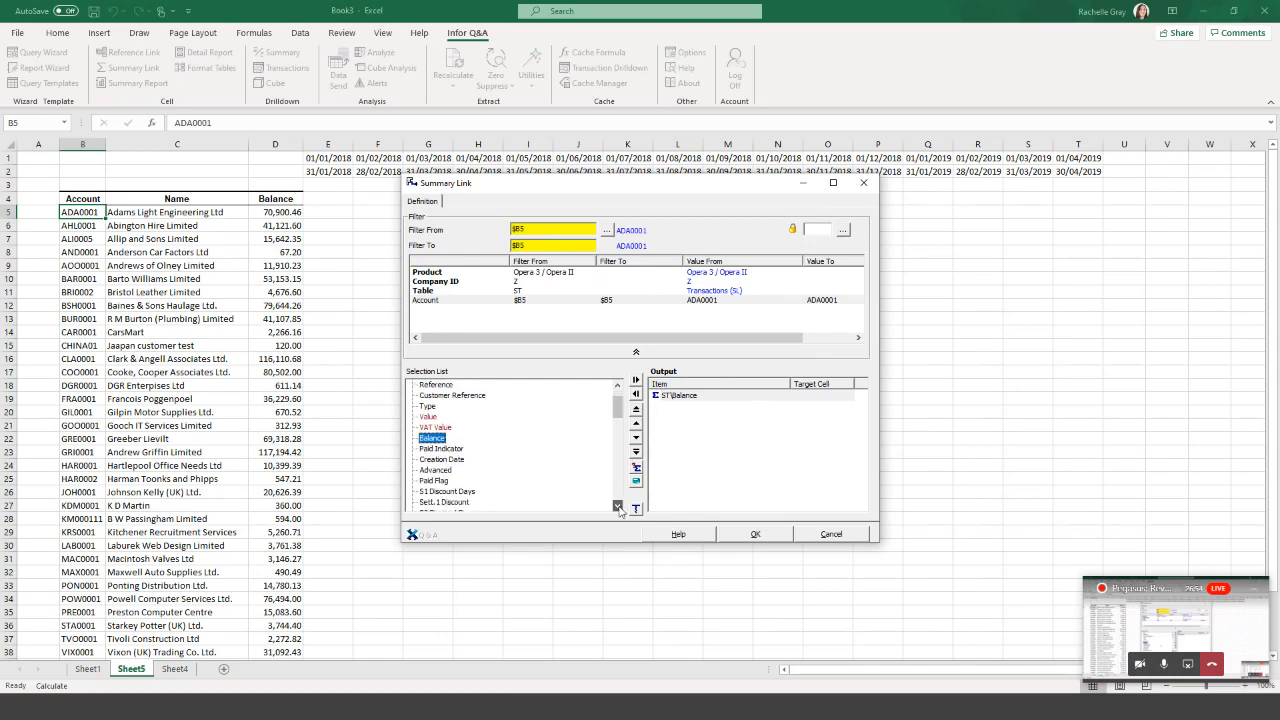
click(617, 507)
click(617, 507)
click(617, 507)
click(617, 507)
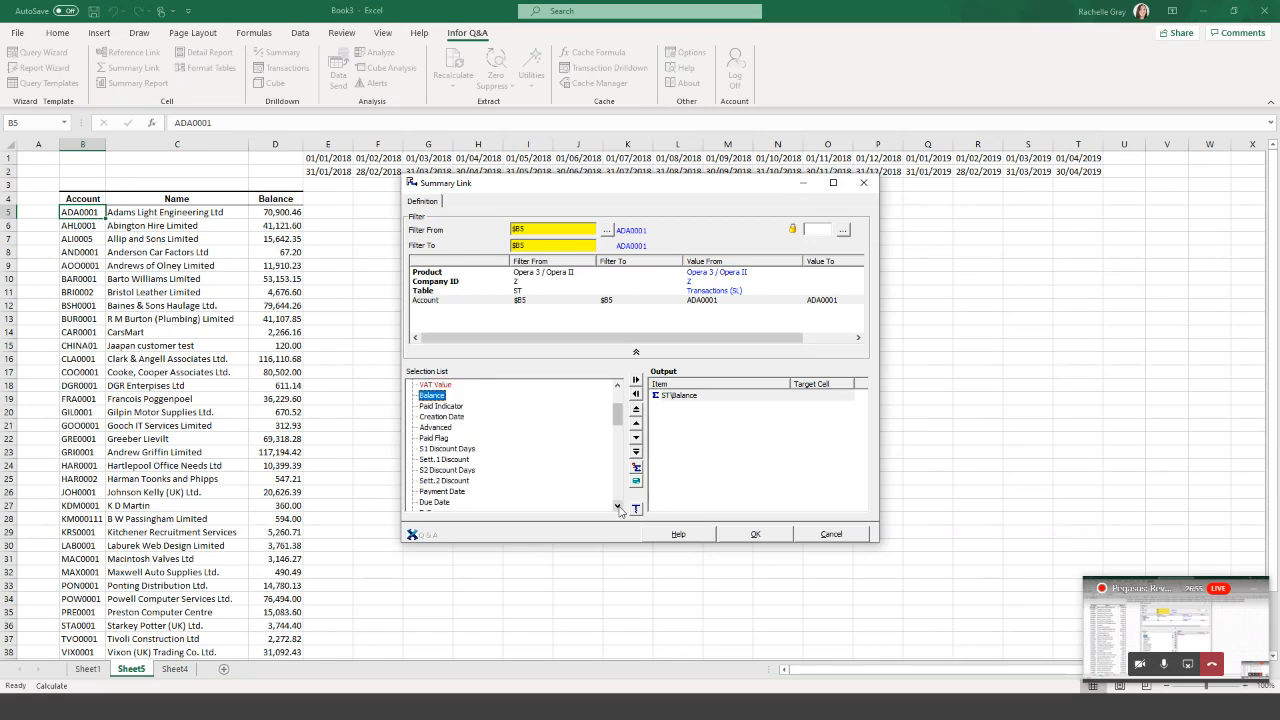
click(617, 507)
drag(443, 494, 483, 320)
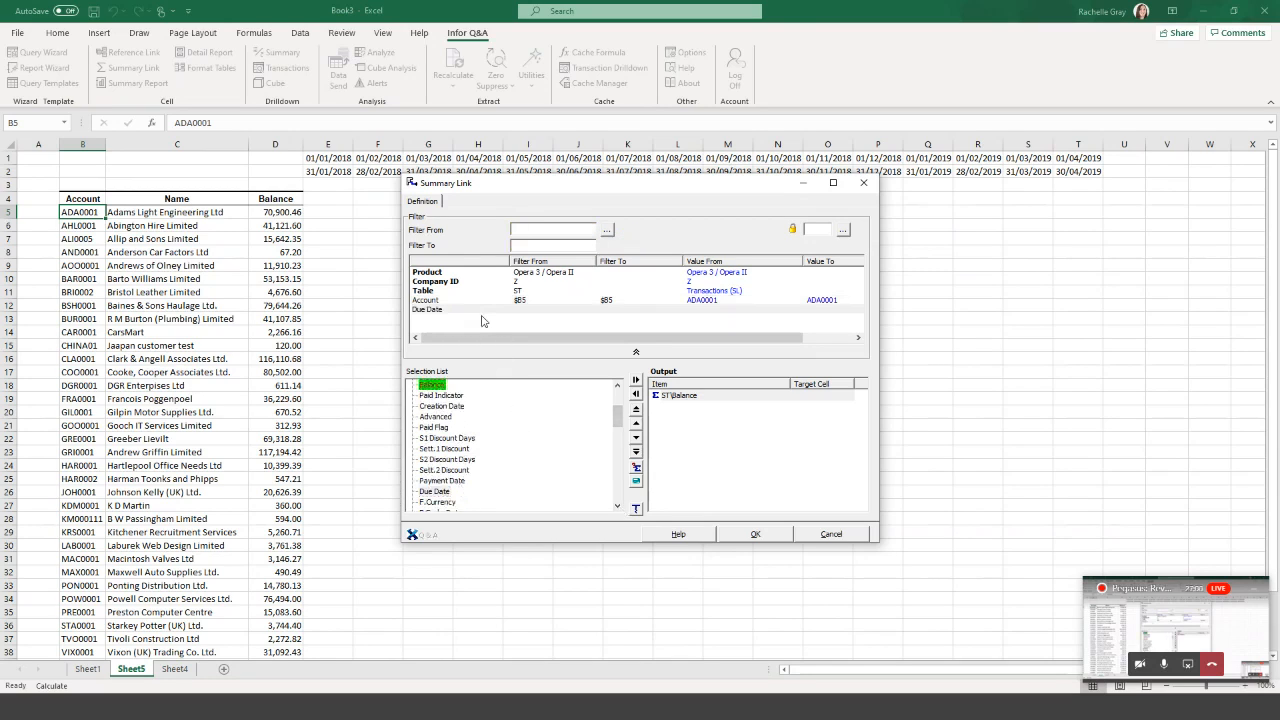
click(548, 231)
click(329, 158)
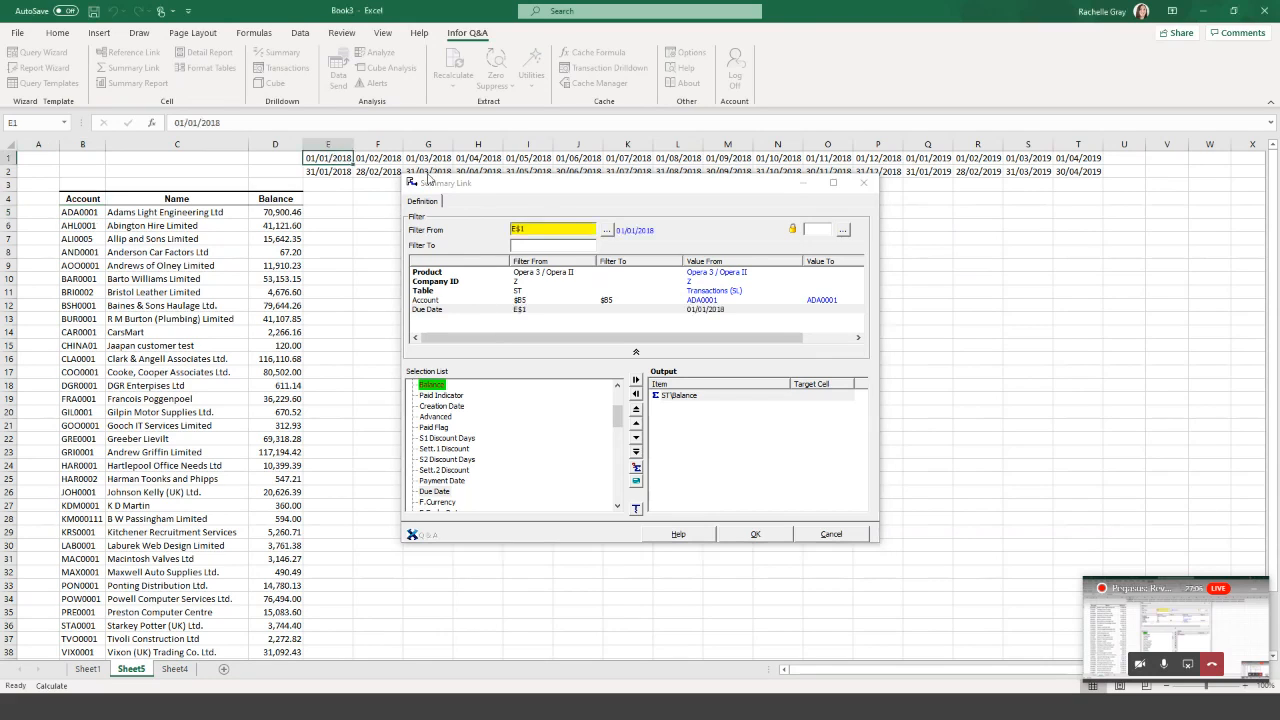
click(538, 245)
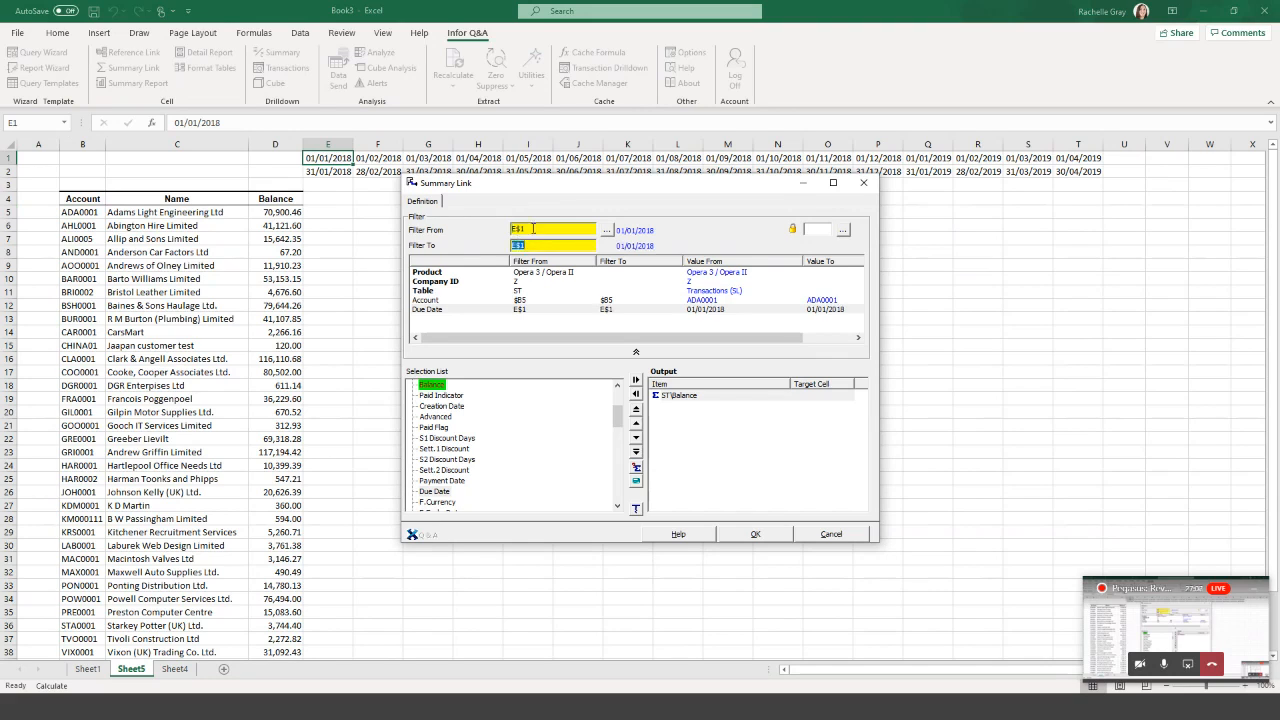
click(336, 170)
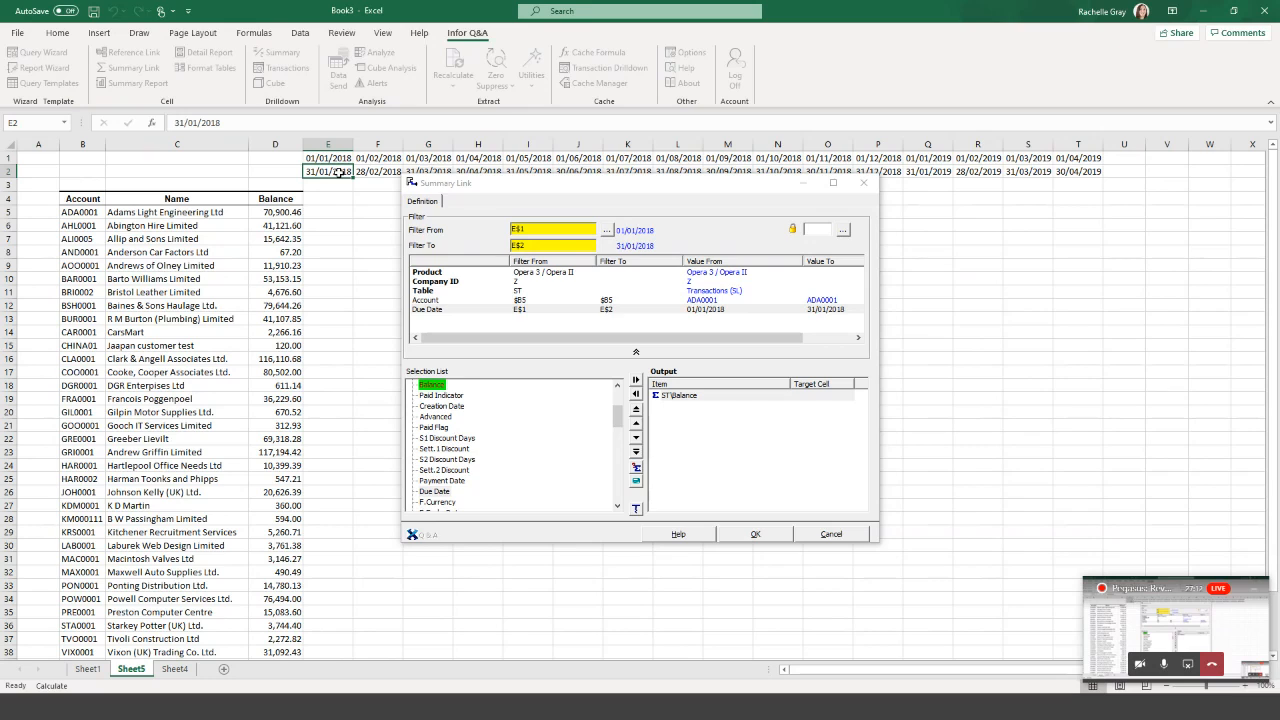
click(782, 534)
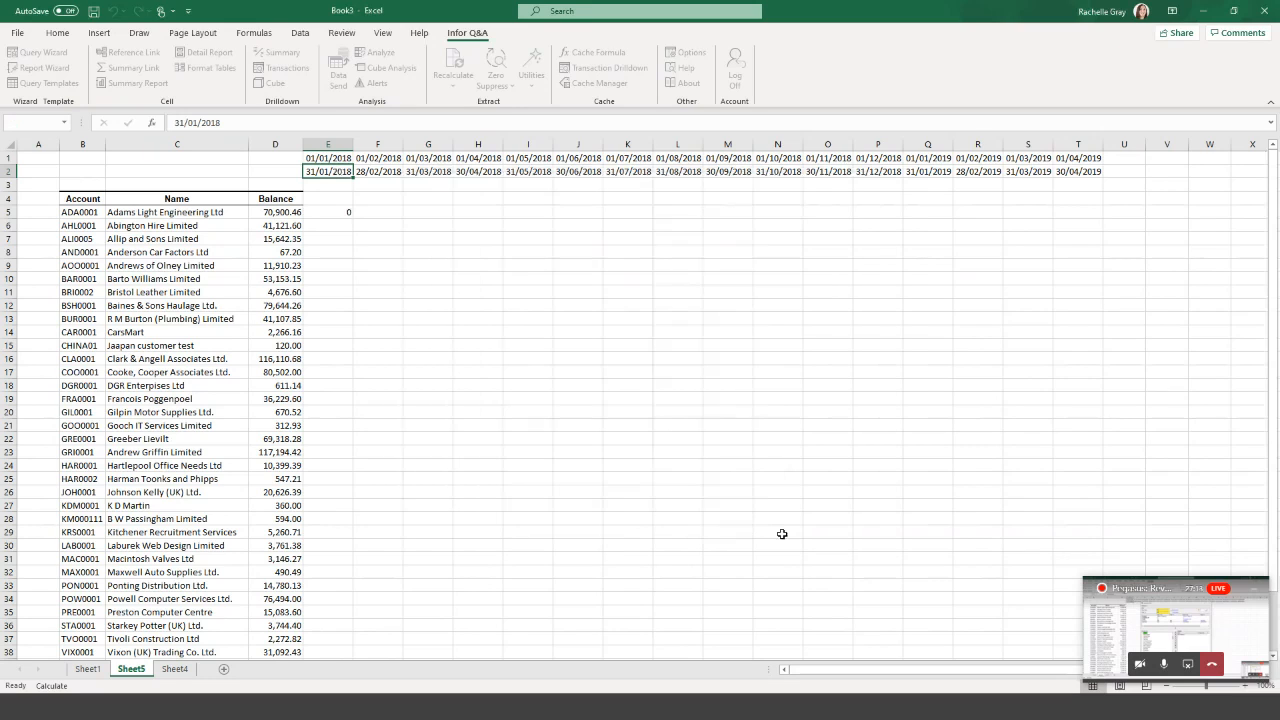
- Copy the Summary Link from E5 across to column T and down all the customer rows
click(345, 212)
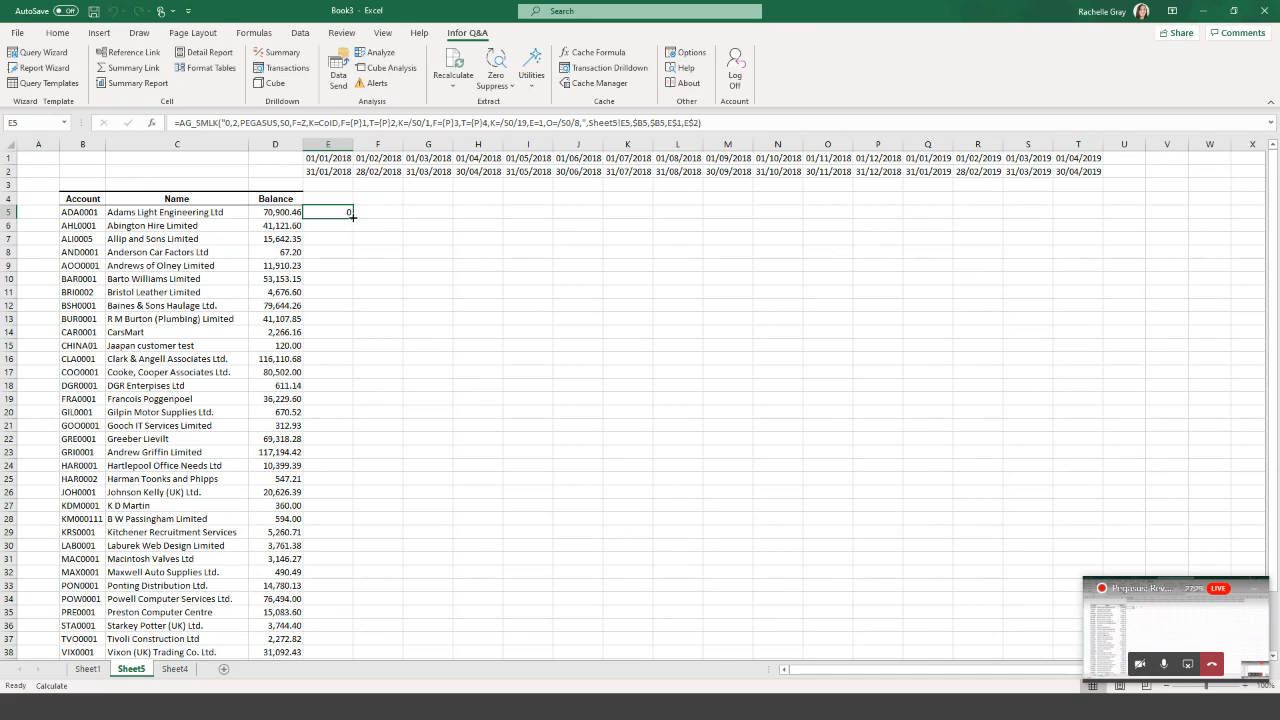
drag(352, 216, 1097, 219)
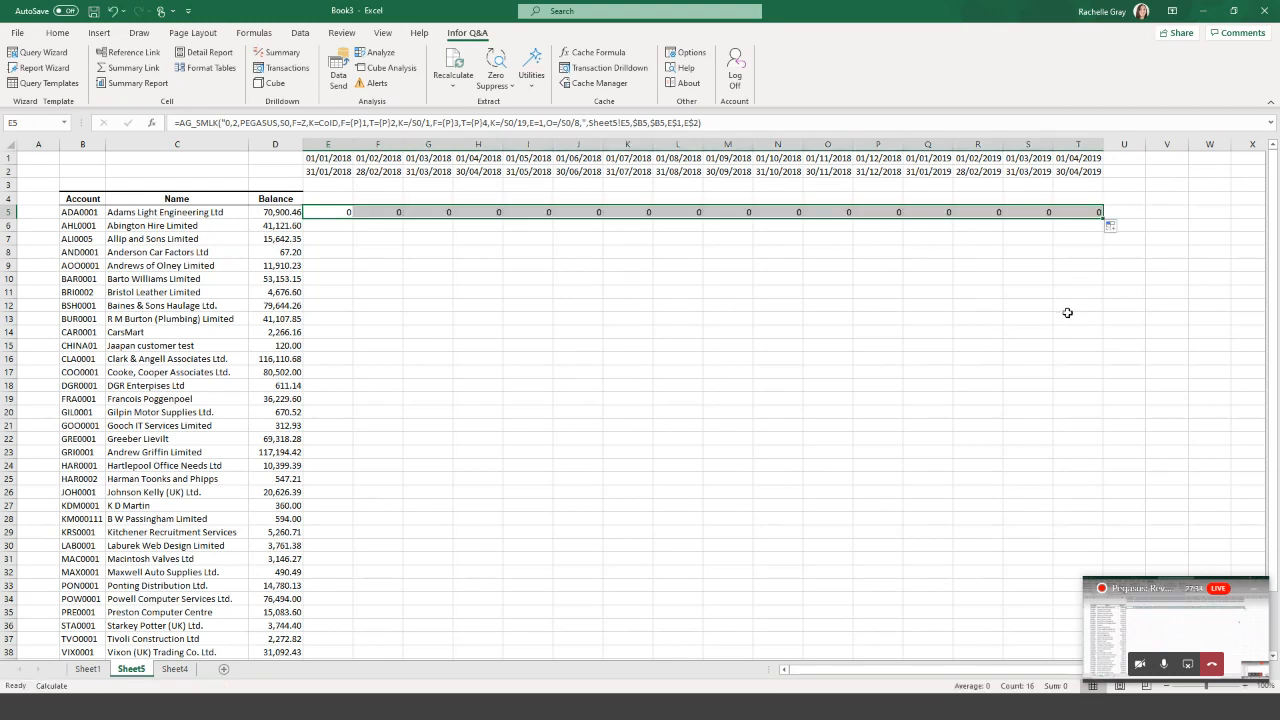
double_click(1103, 217)
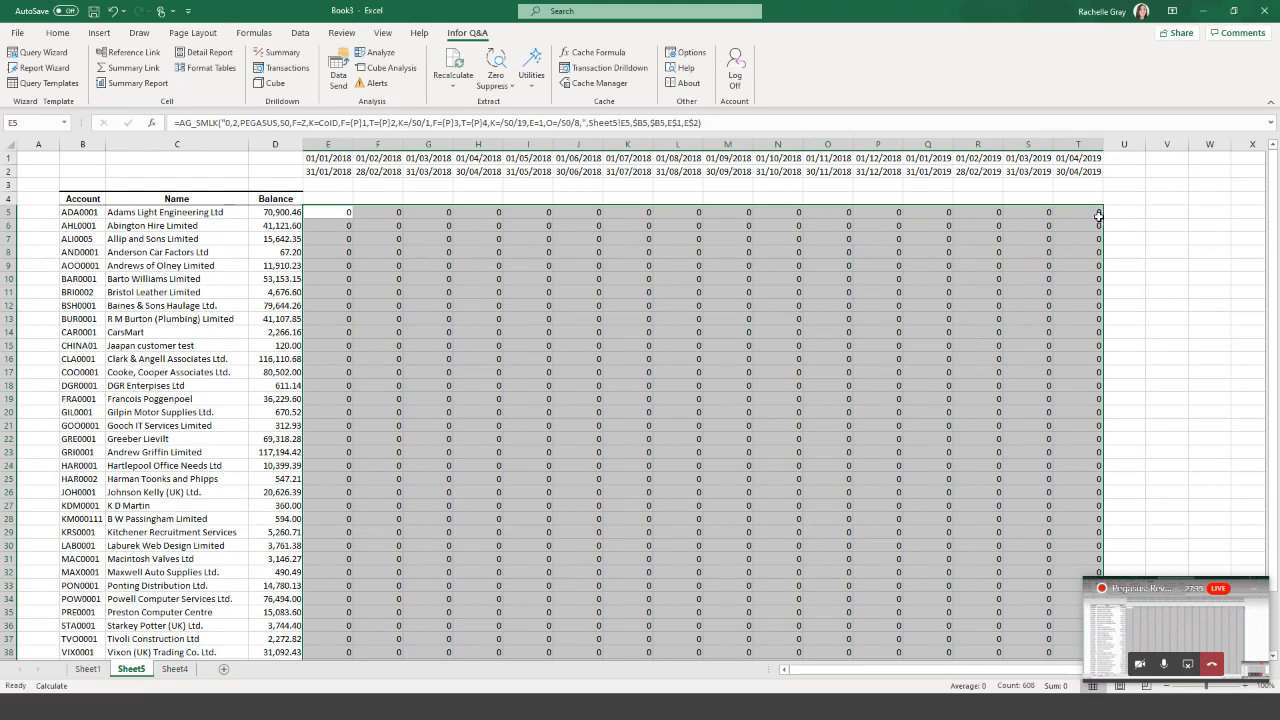
- Examine the copied Summary Link formulas in several cells, including J13, and review the link definition behind J12
click(691, 378)
click(570, 441)
click(867, 545)
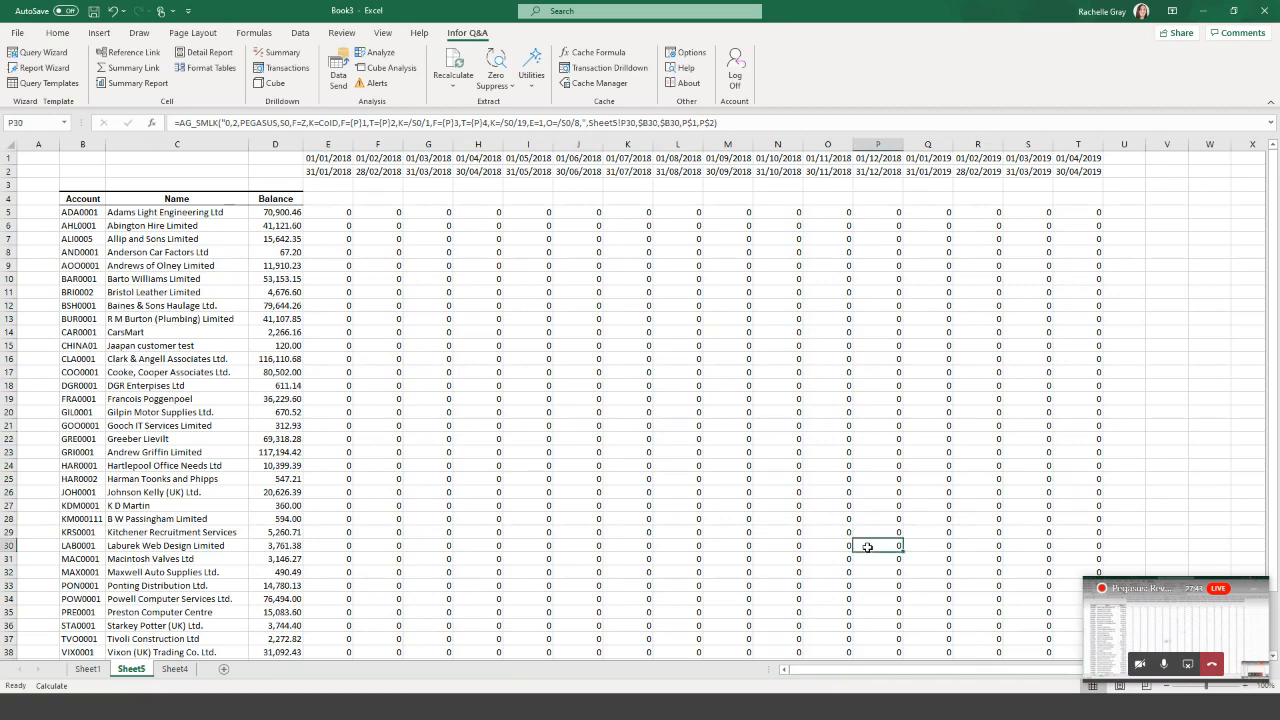
click(578, 319)
drag(785, 115, 174, 122)
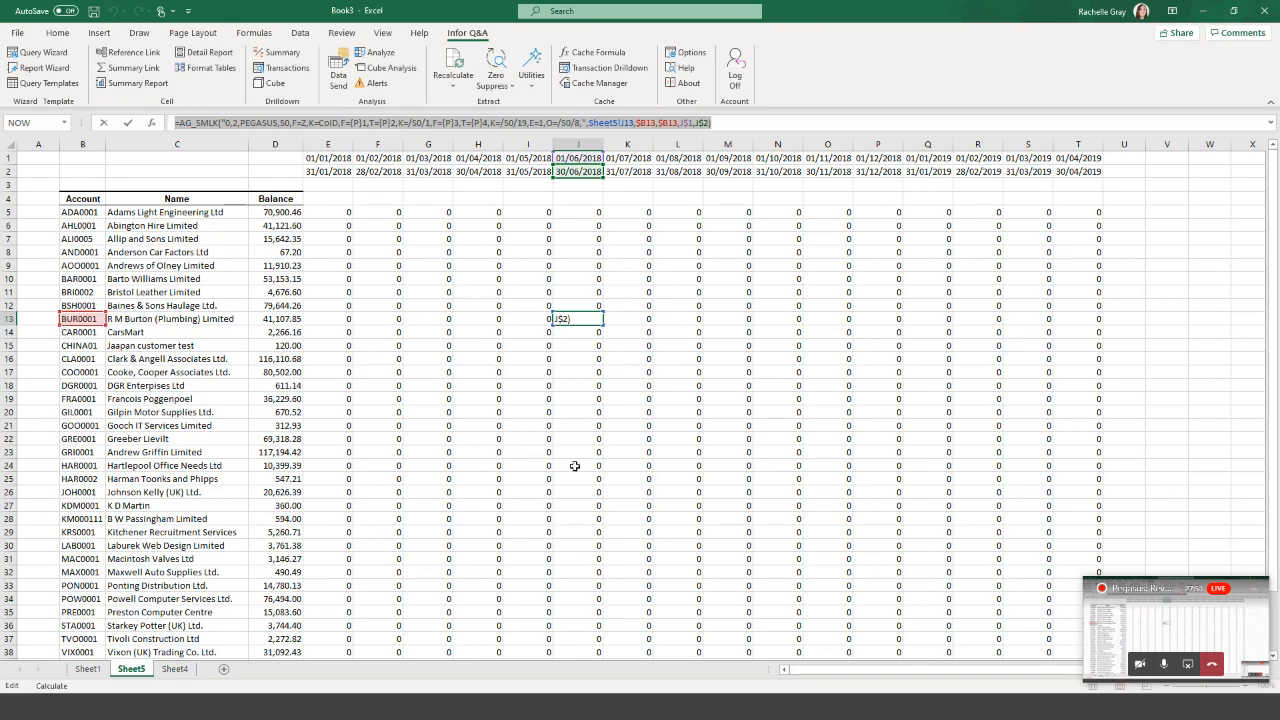
key(Escape)
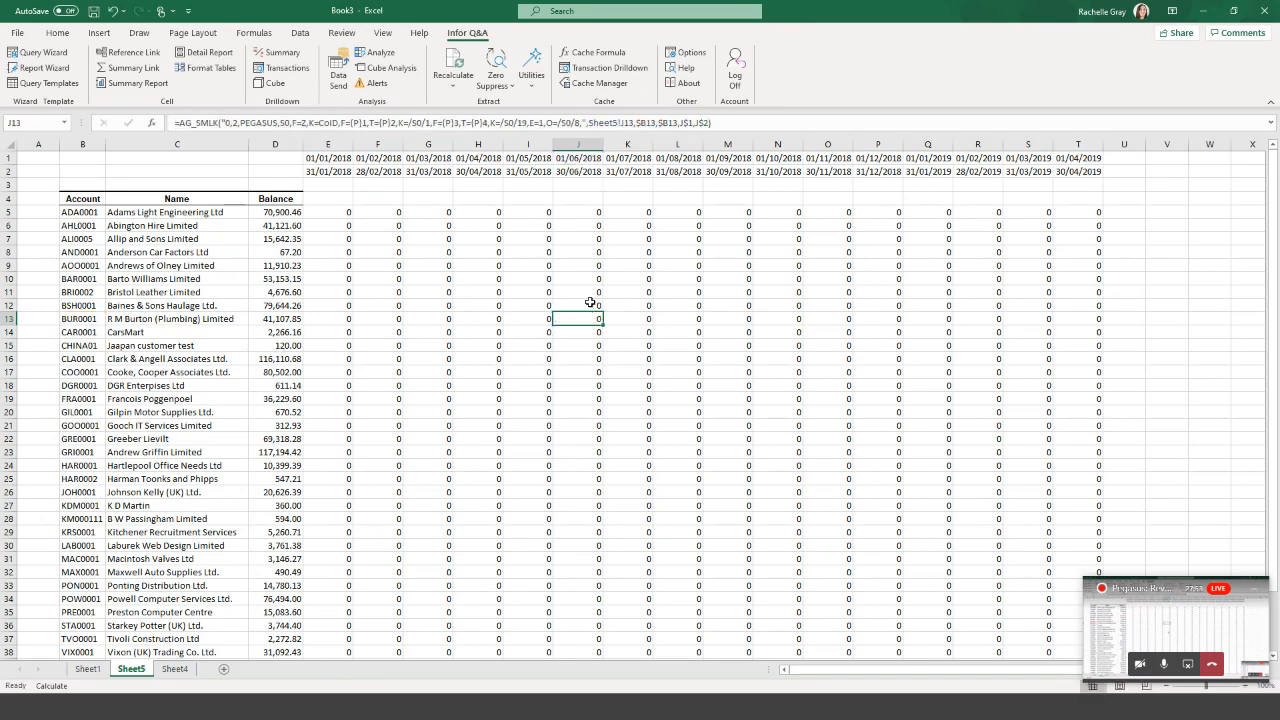
click(592, 306)
double_click(589, 305)
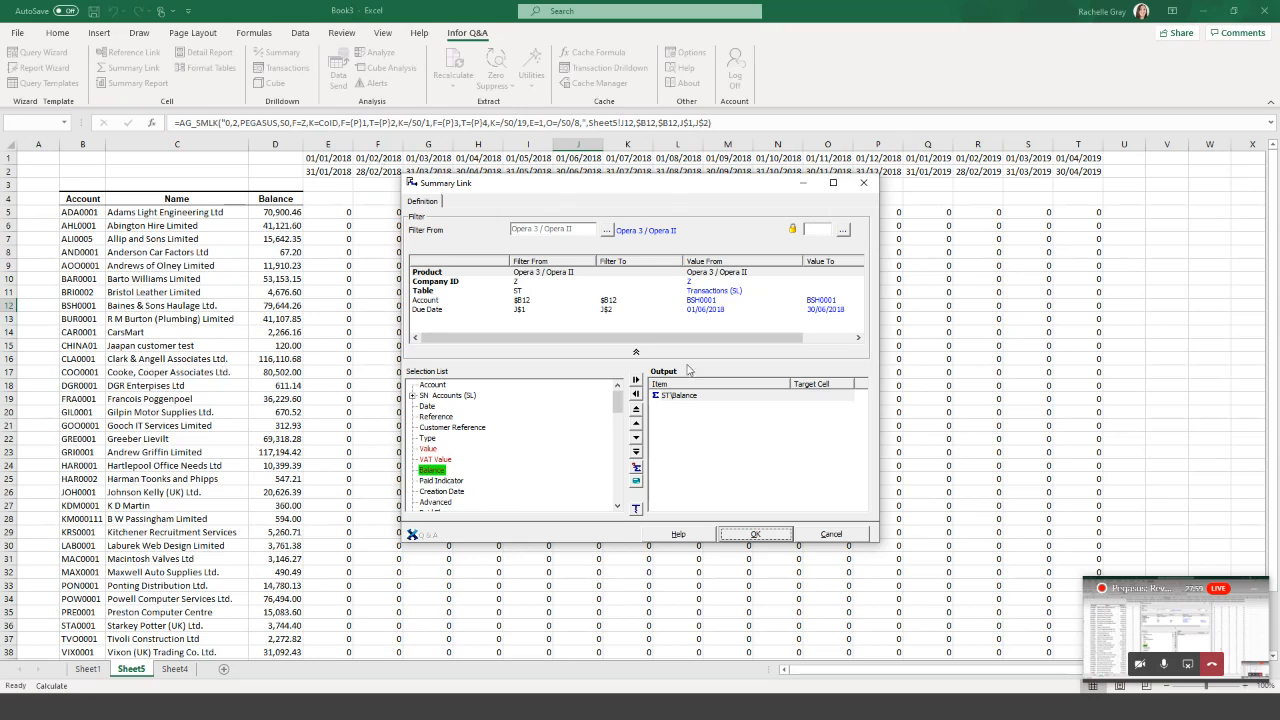
click(855, 539)
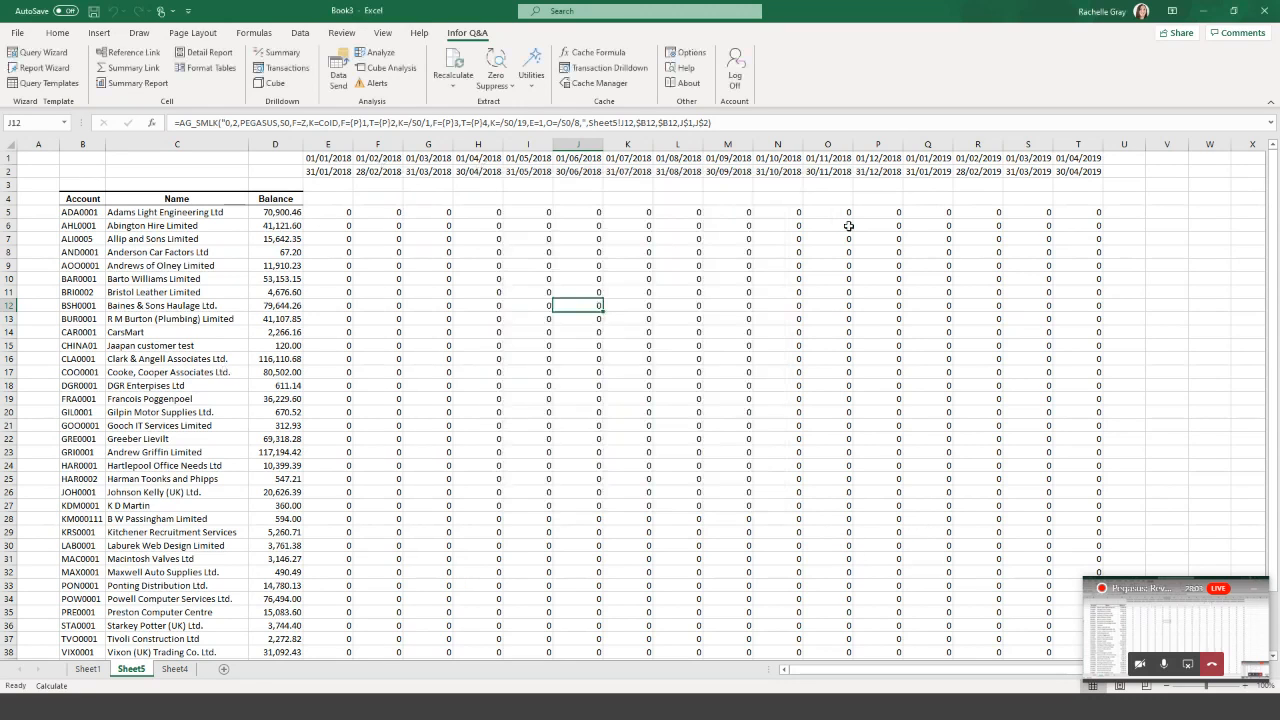
- Recalculate the Infor Q&A formulas for the current worksheet
click(457, 80)
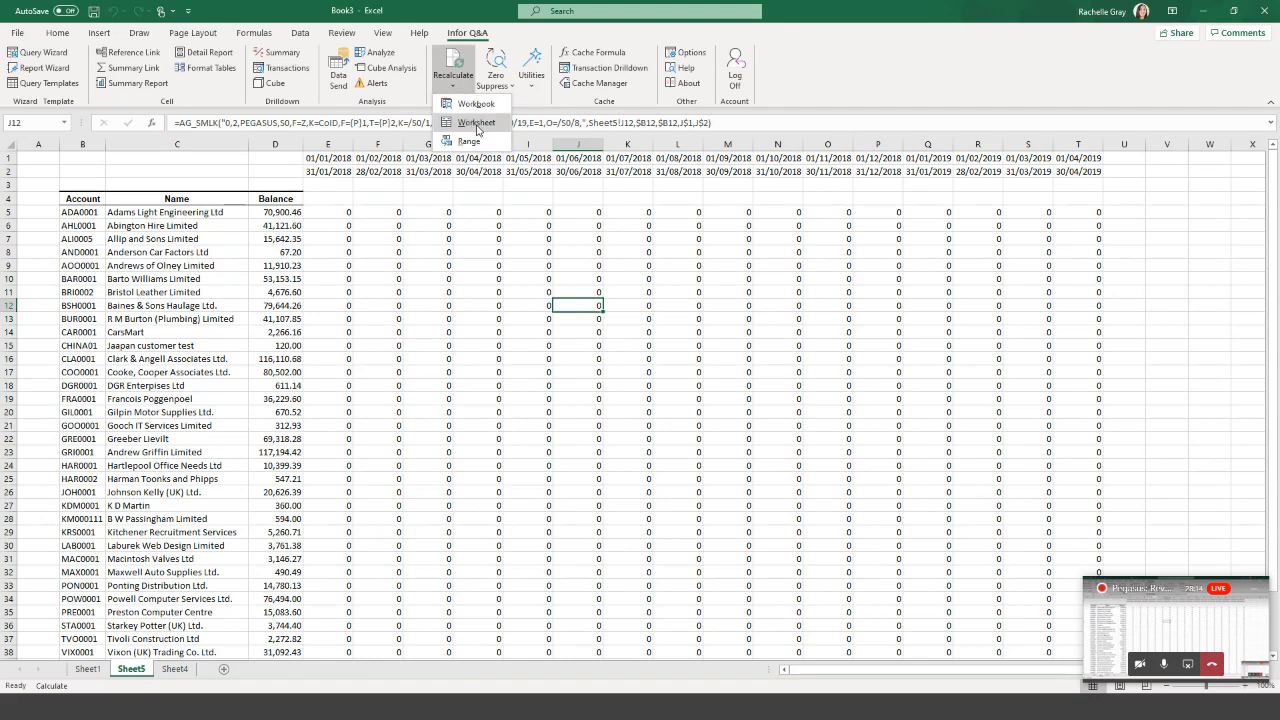
click(476, 123)
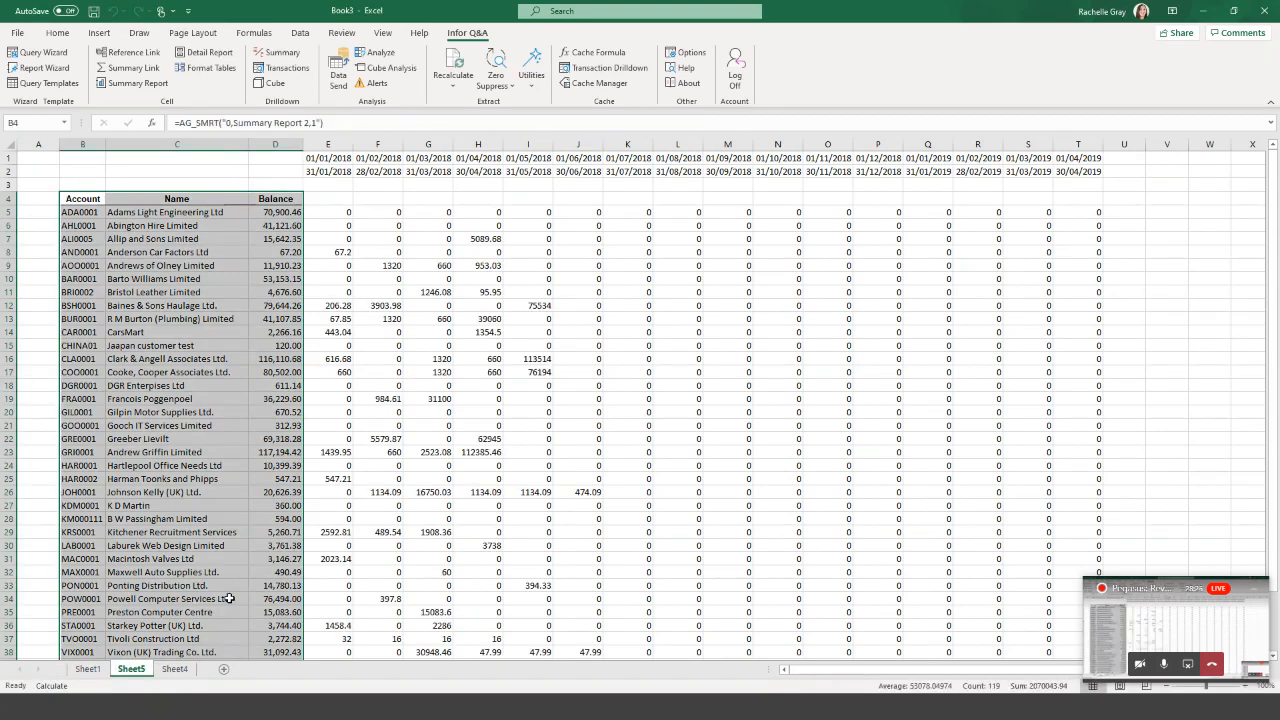
- Review the first monthly columns against the Balance column, and check the company, account and due date filters in E5's Summary Link definition
click(339, 140)
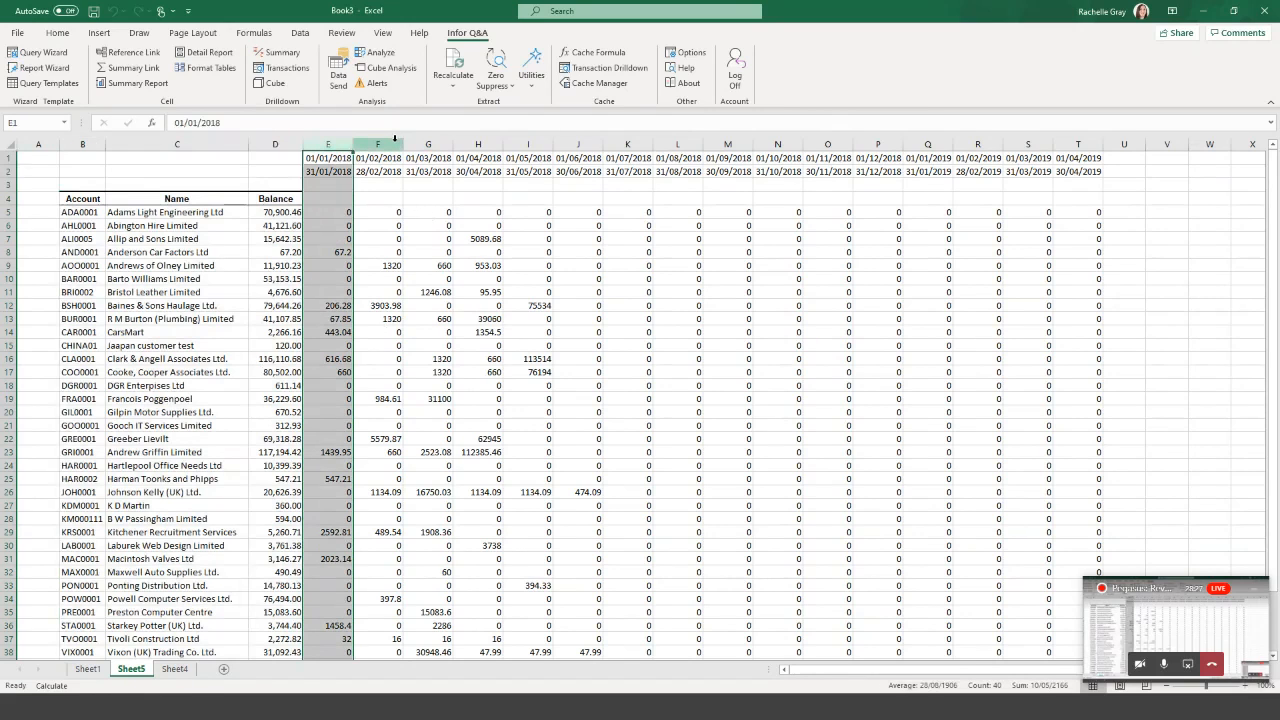
click(378, 141)
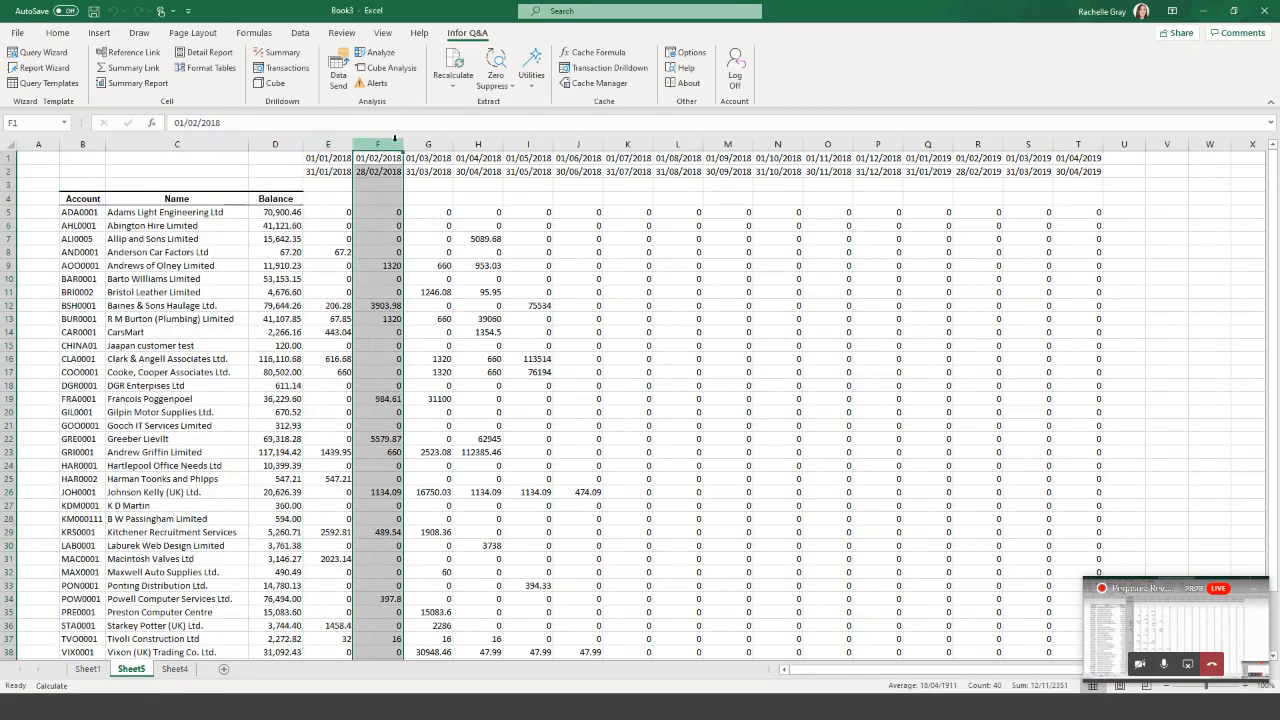
click(445, 143)
click(286, 145)
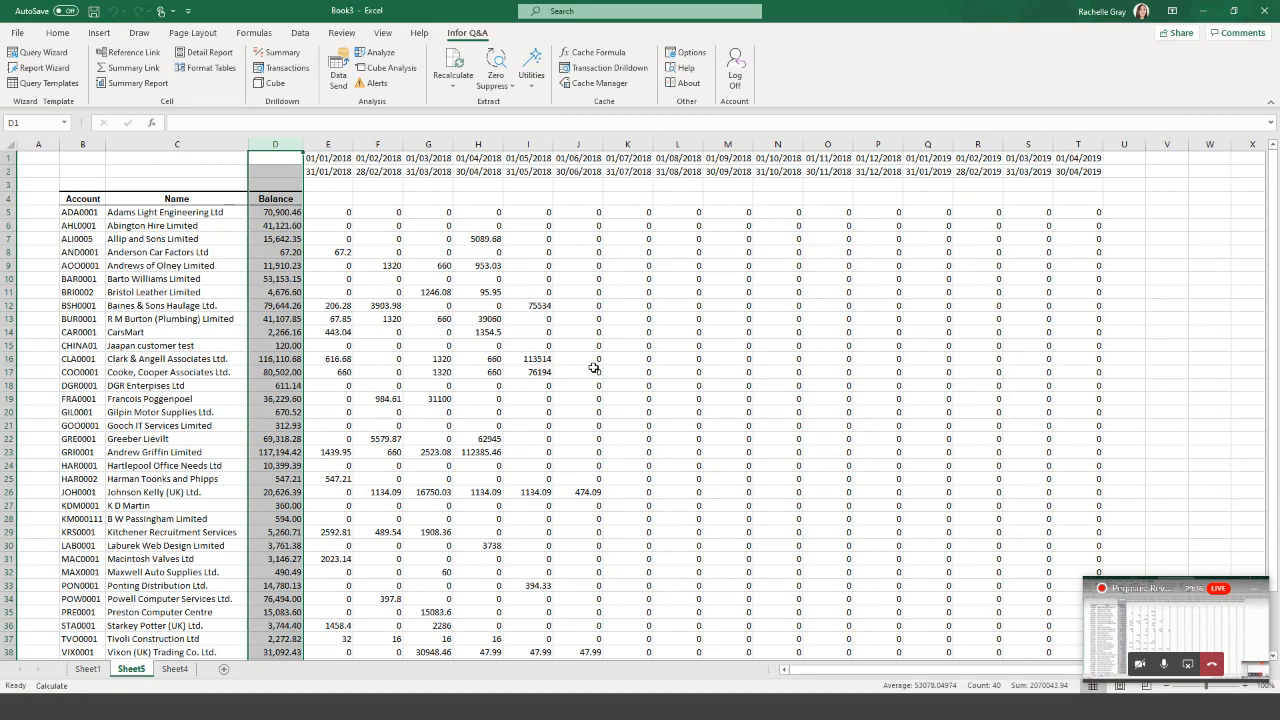
click(332, 212)
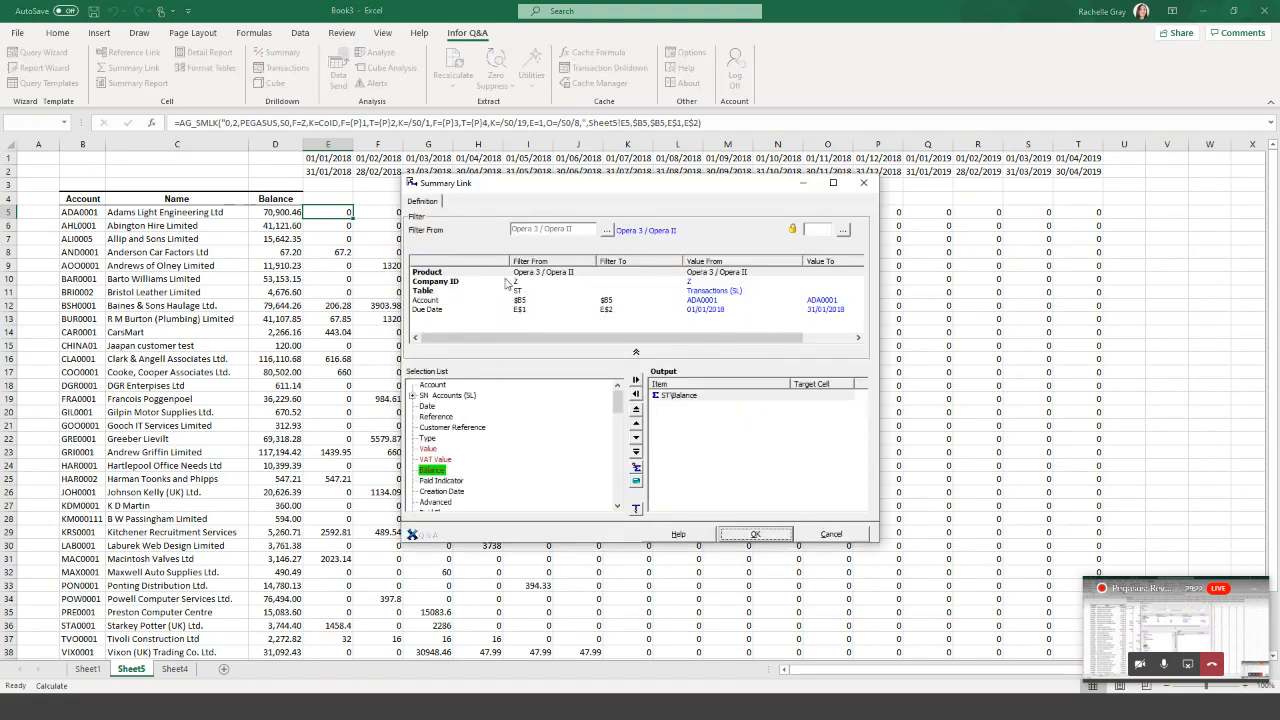
click(502, 282)
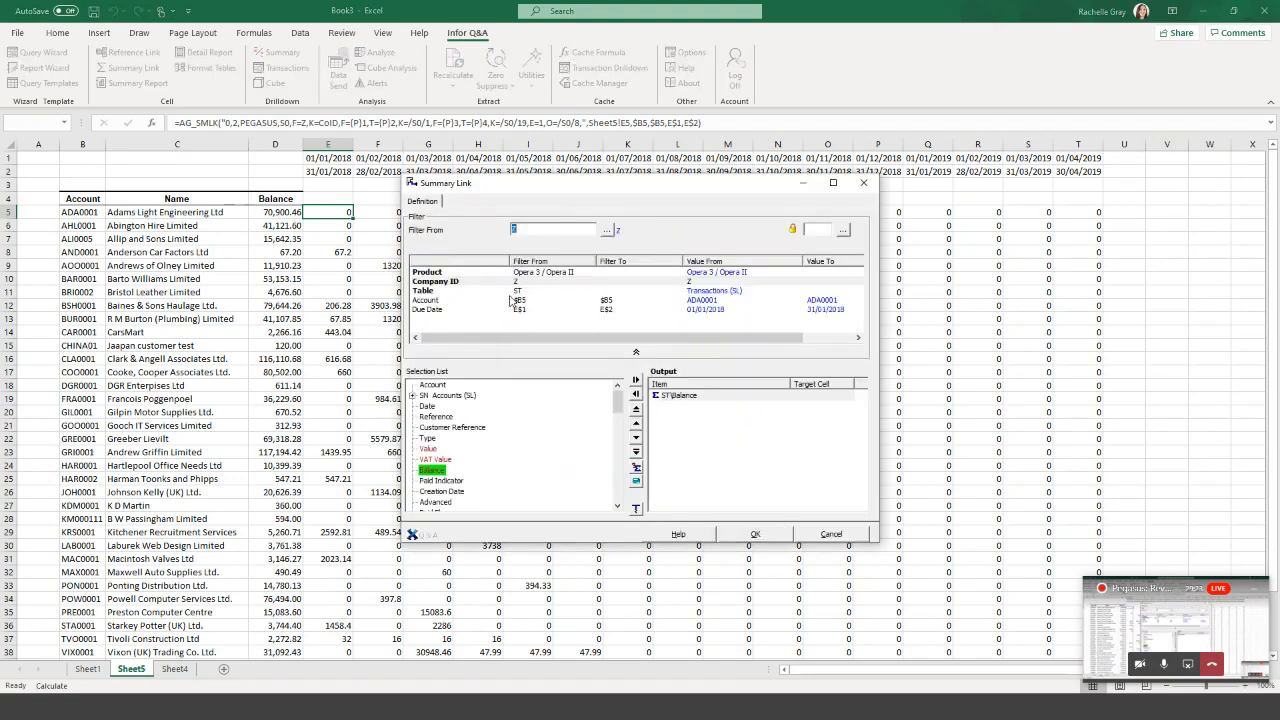
click(512, 300)
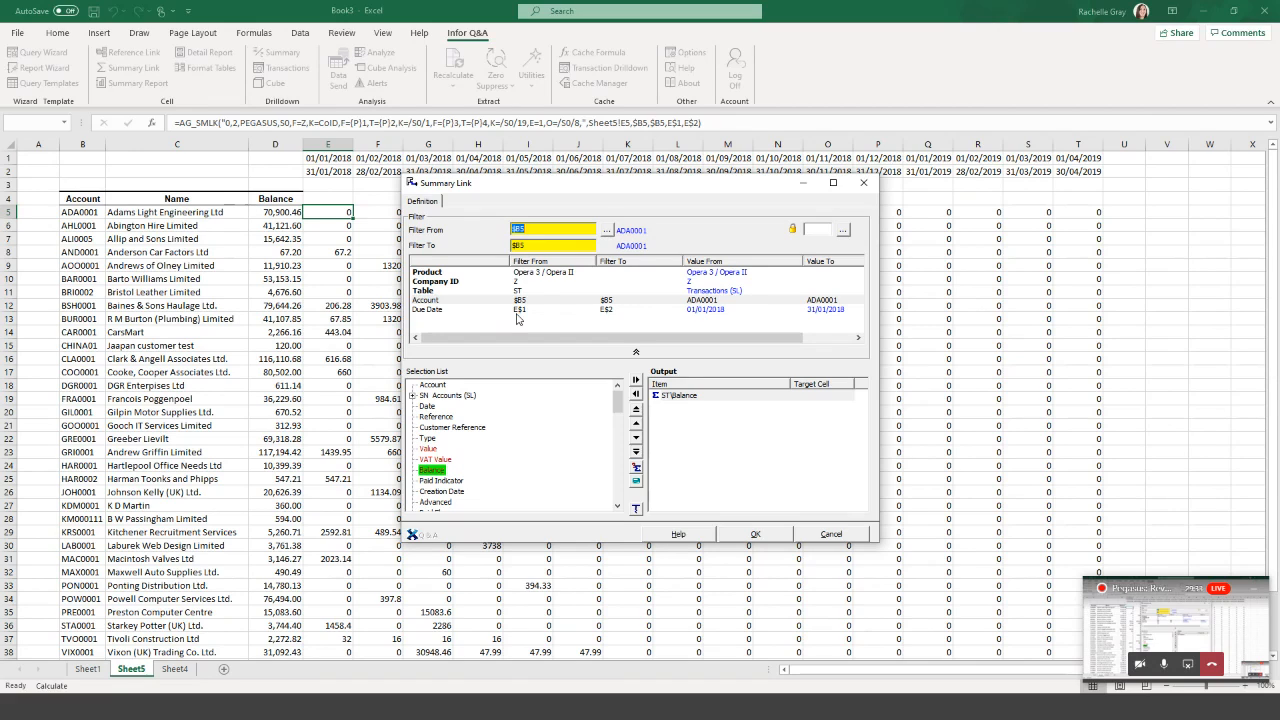
click(822, 534)
- Add a new blank worksheet after Sheet5 and select cell B1 on it
click(224, 670)
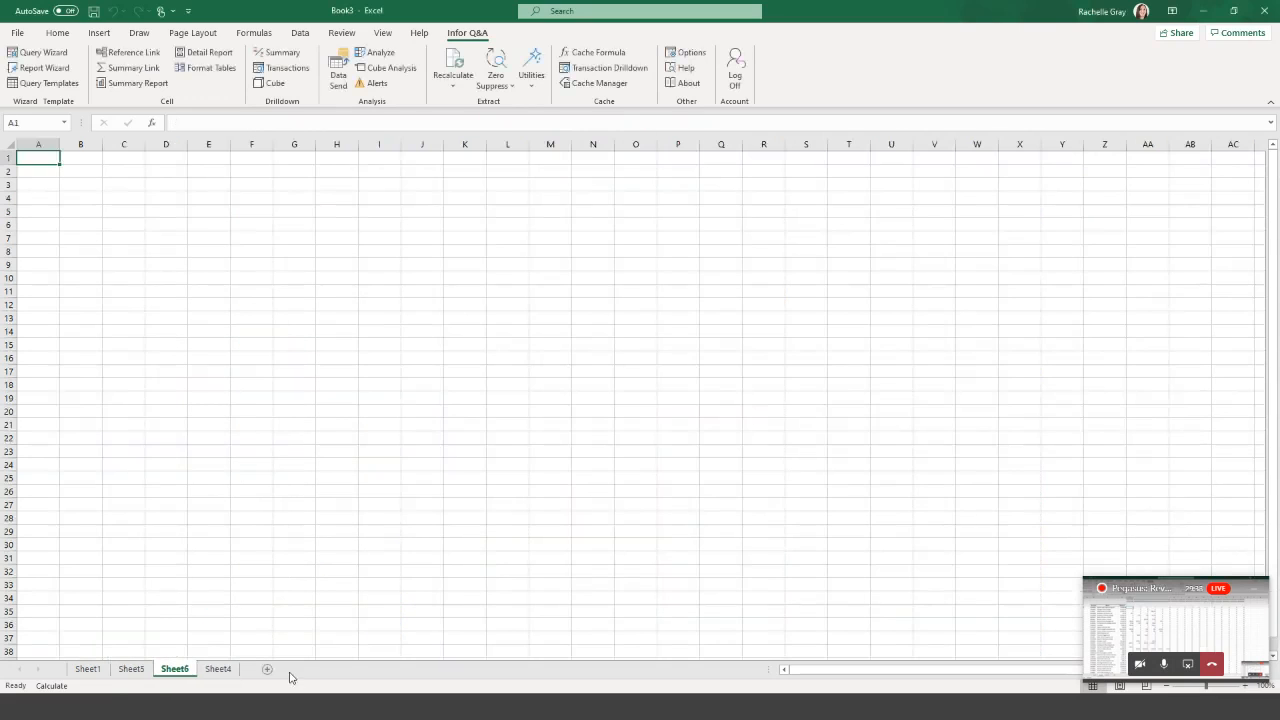
click(84, 185)
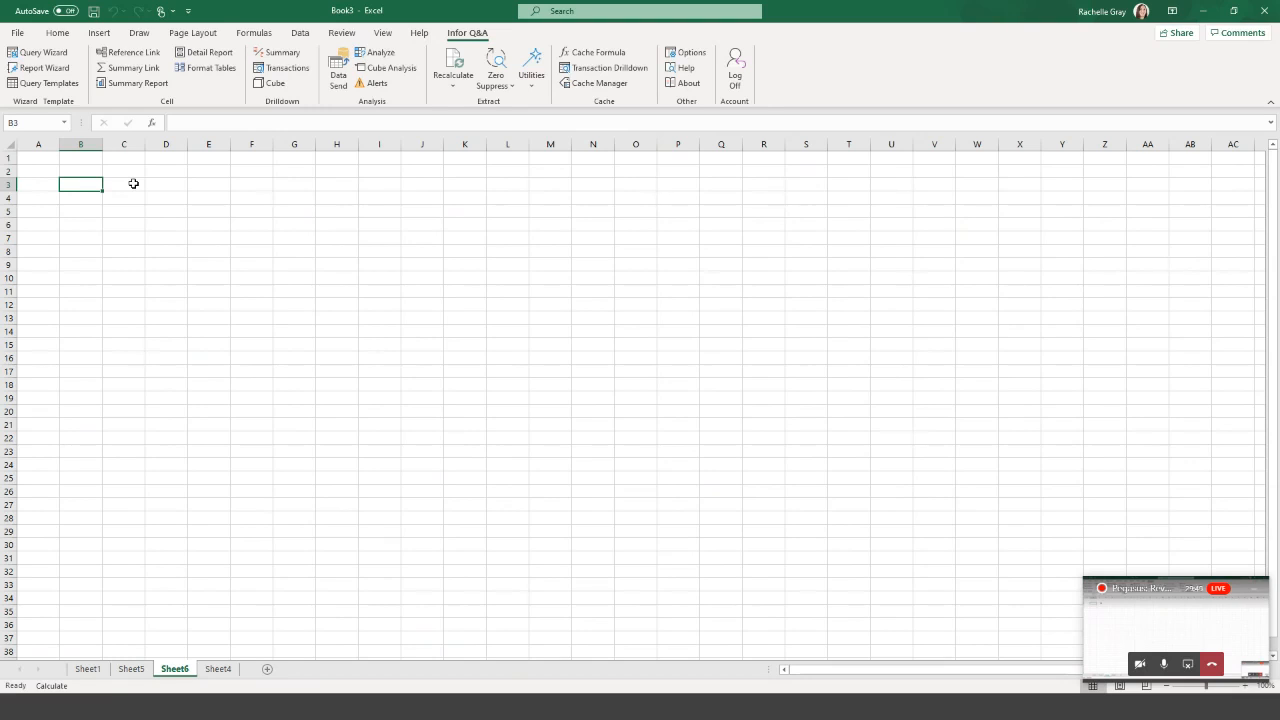
click(88, 156)
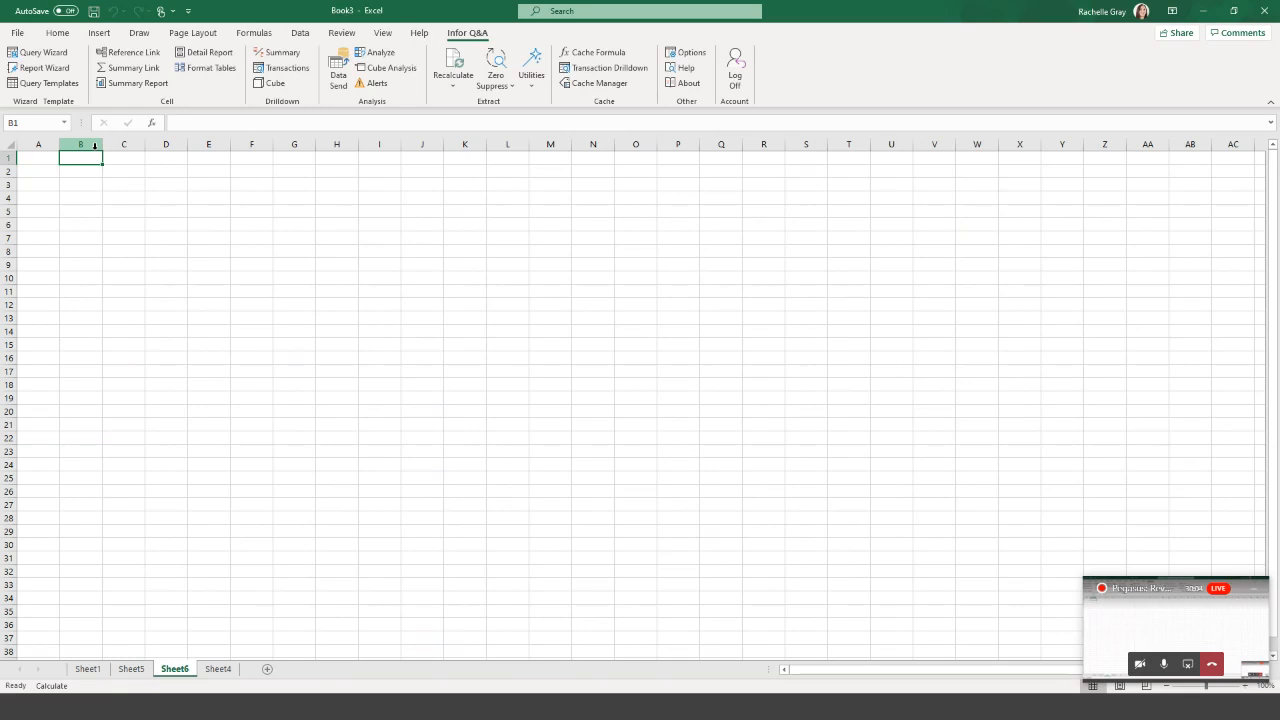
- Enter the label Company in B1 with the value Z beside it in C1
text(Company)
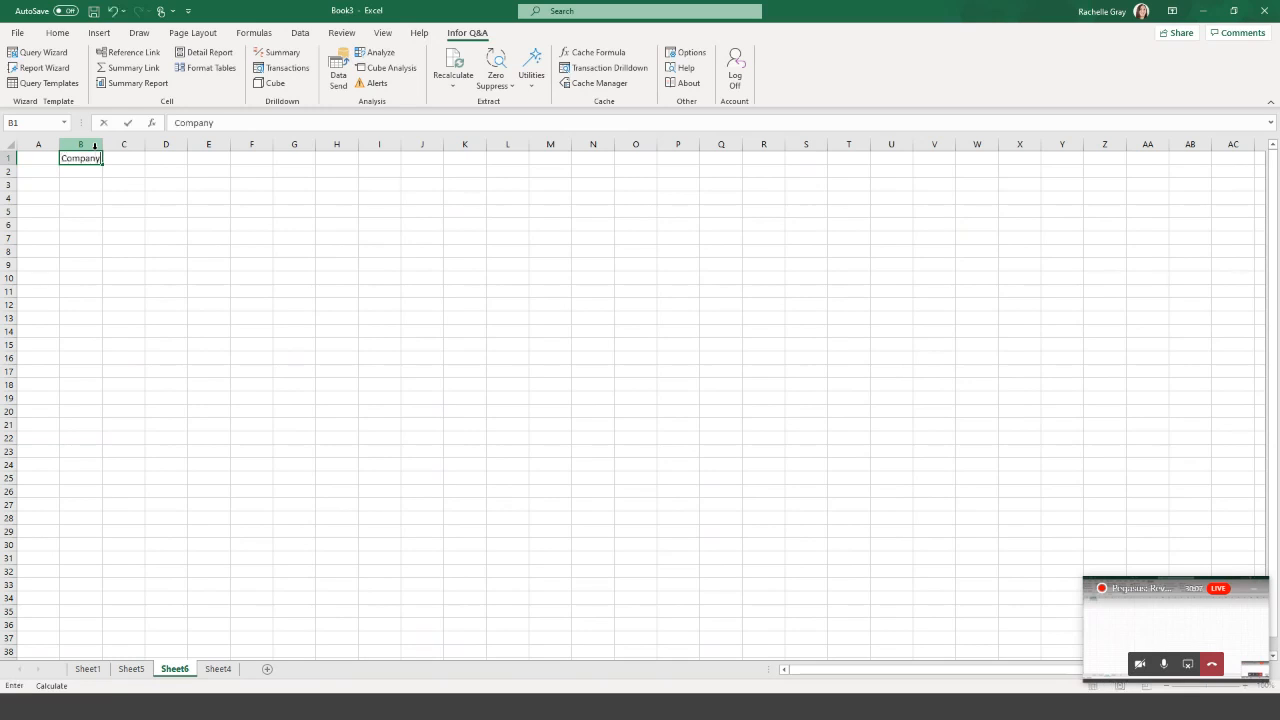
key(Tab)
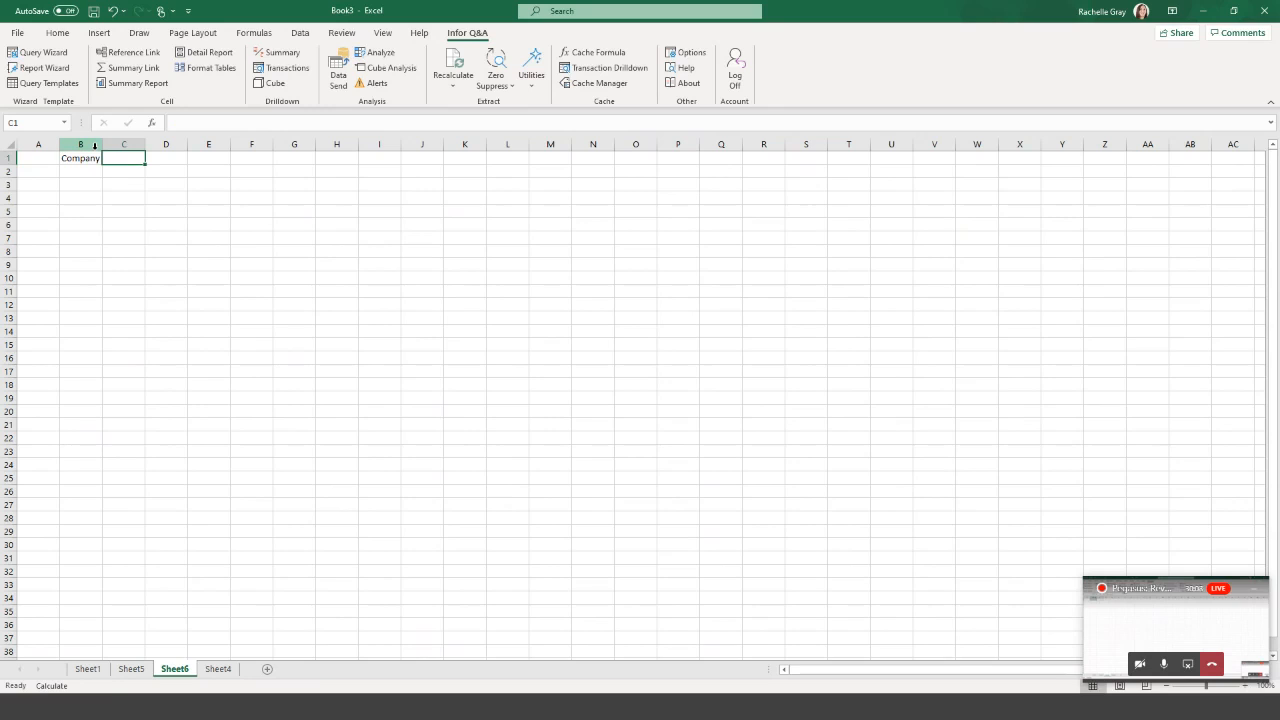
text(Z)
key(Tab)
key(Down)
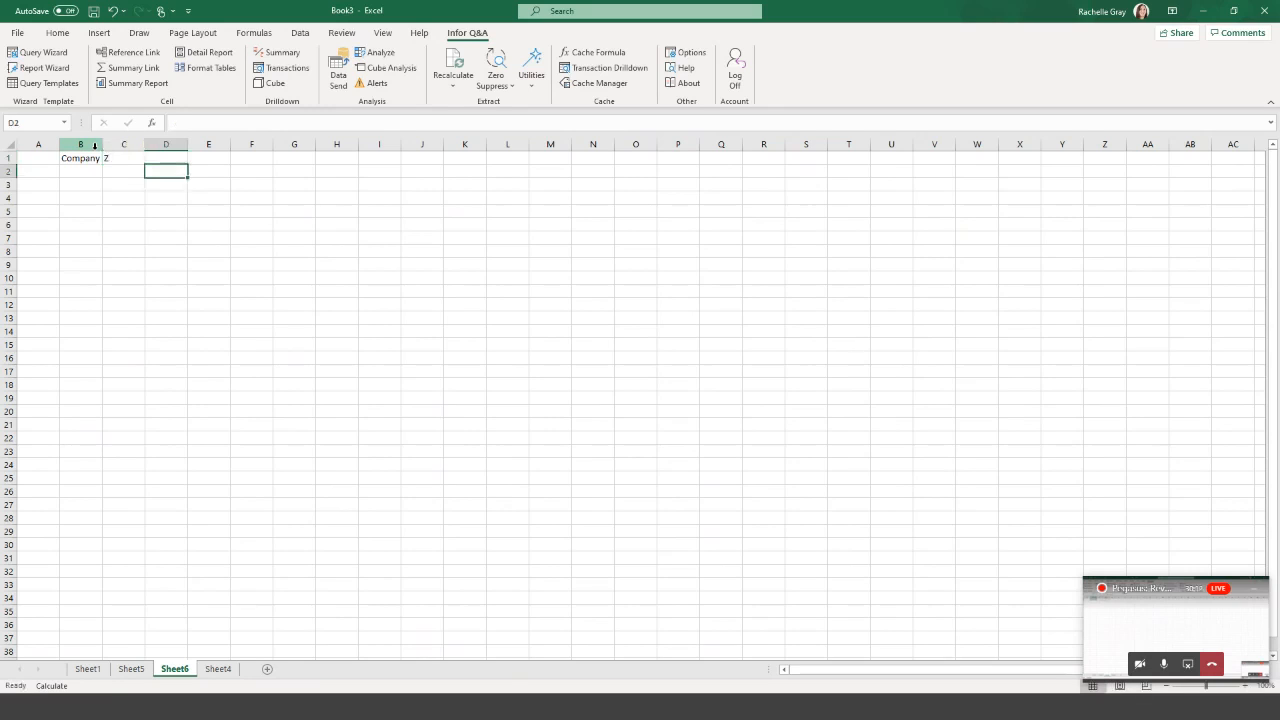
key(Left)
key(Left)
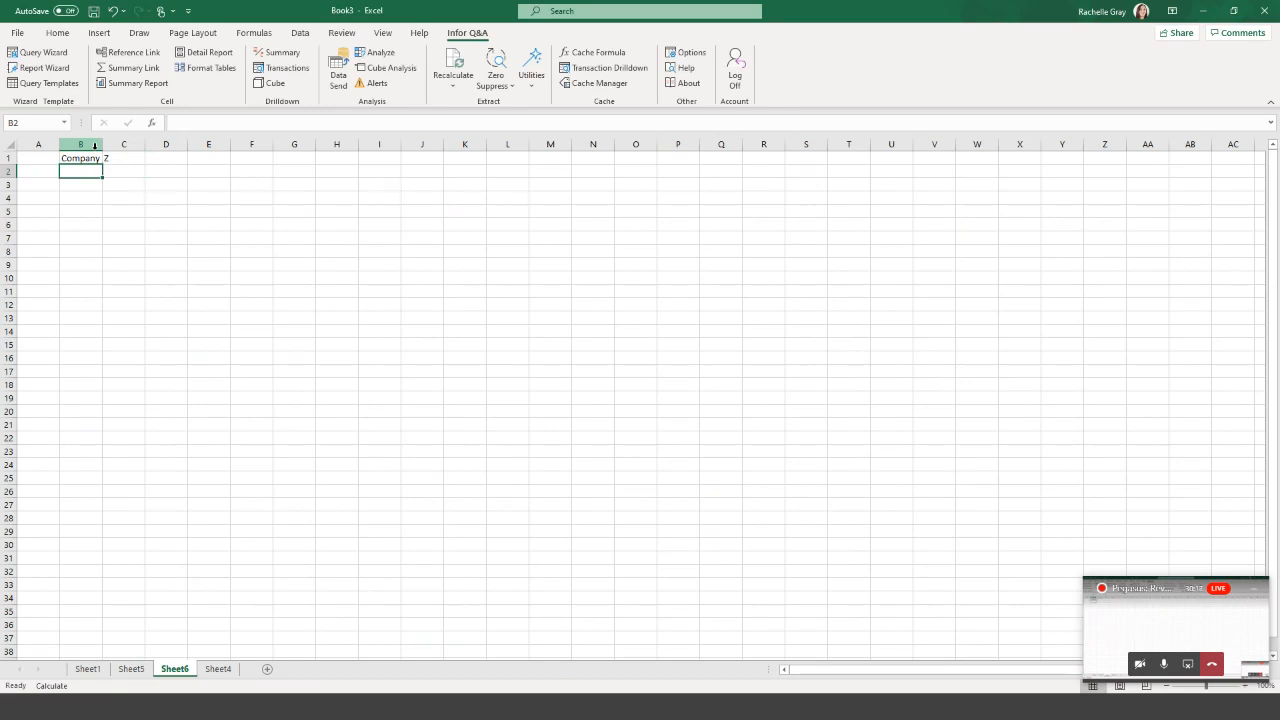
- Enter the label Account in B2 with the value <ALL> in C2
text(a)
key(BackSpace)
text(Acco)
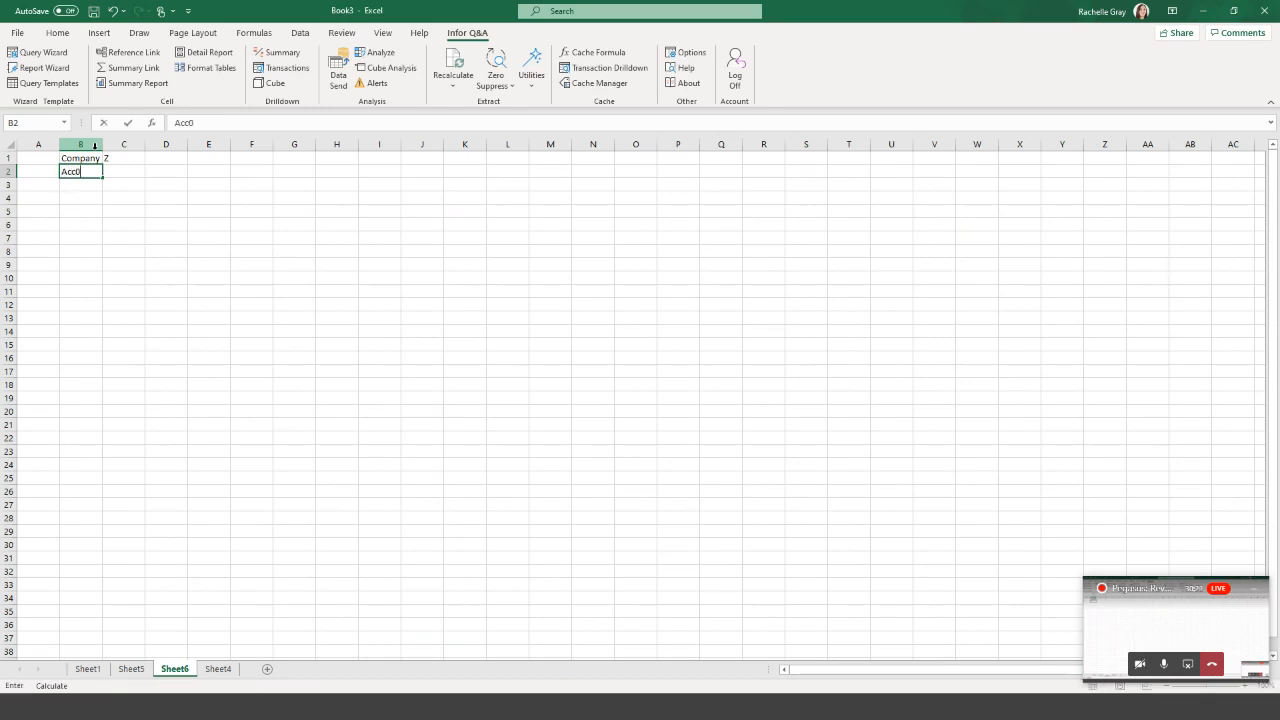
text(unt)
key(Tab)
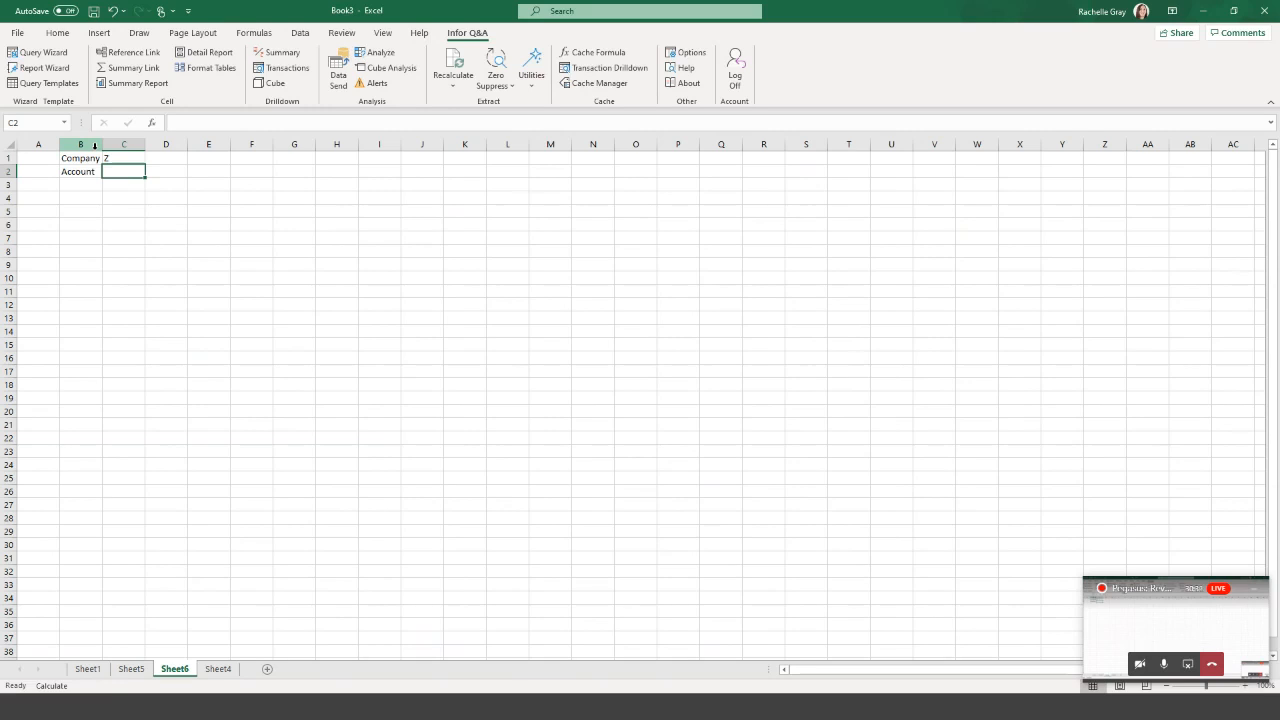
text(<ALL>)
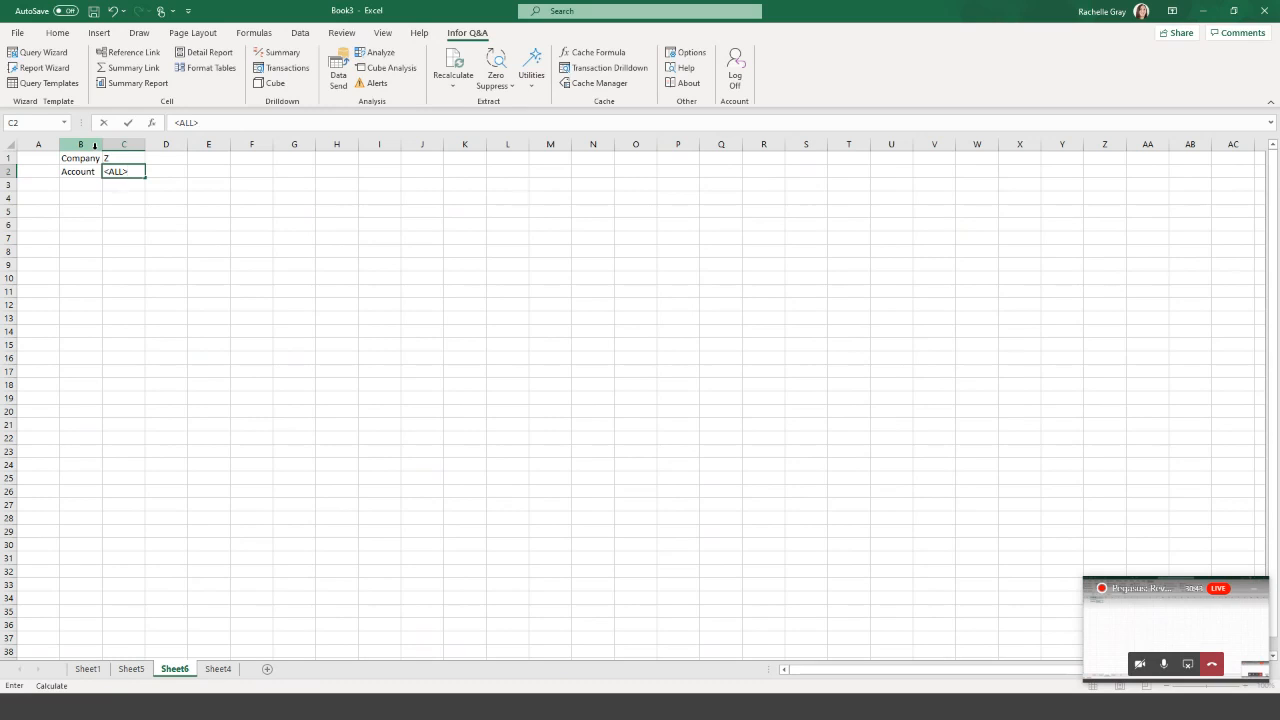
key(Return)
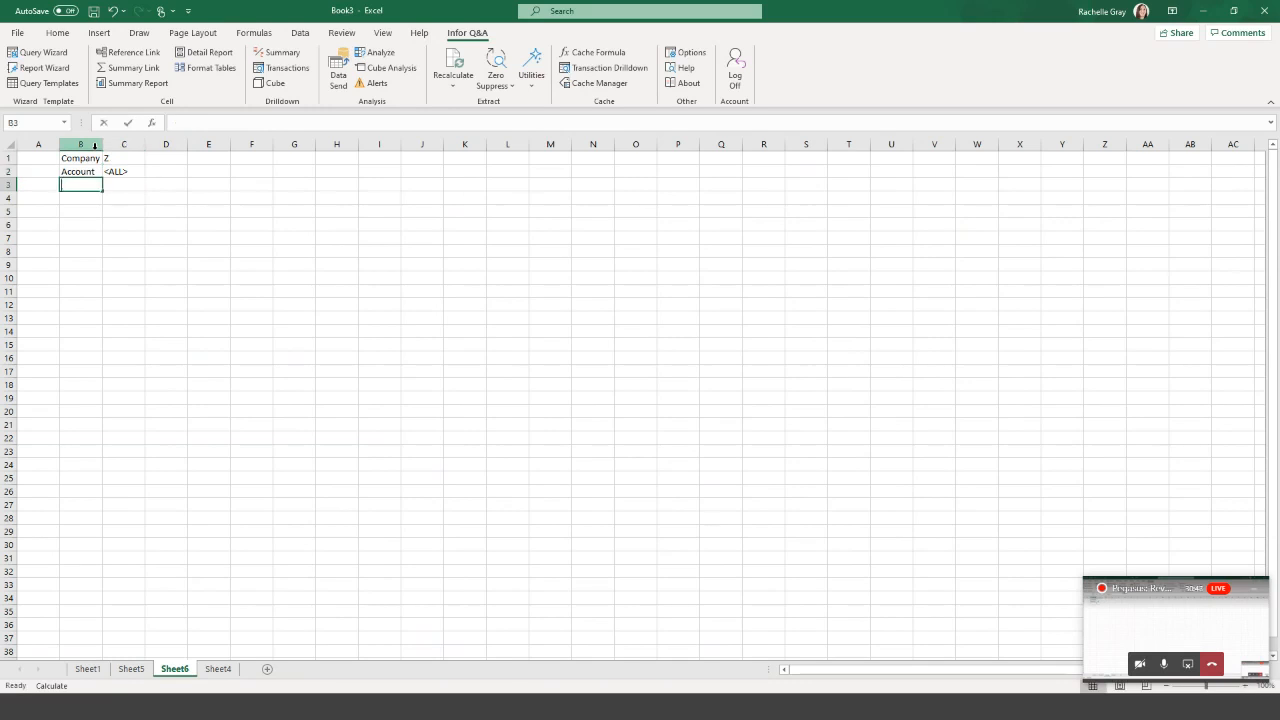
- Add the labels Date From in B3 and Date To in B4
text(d)
key(BackSpace)
text(Date From)
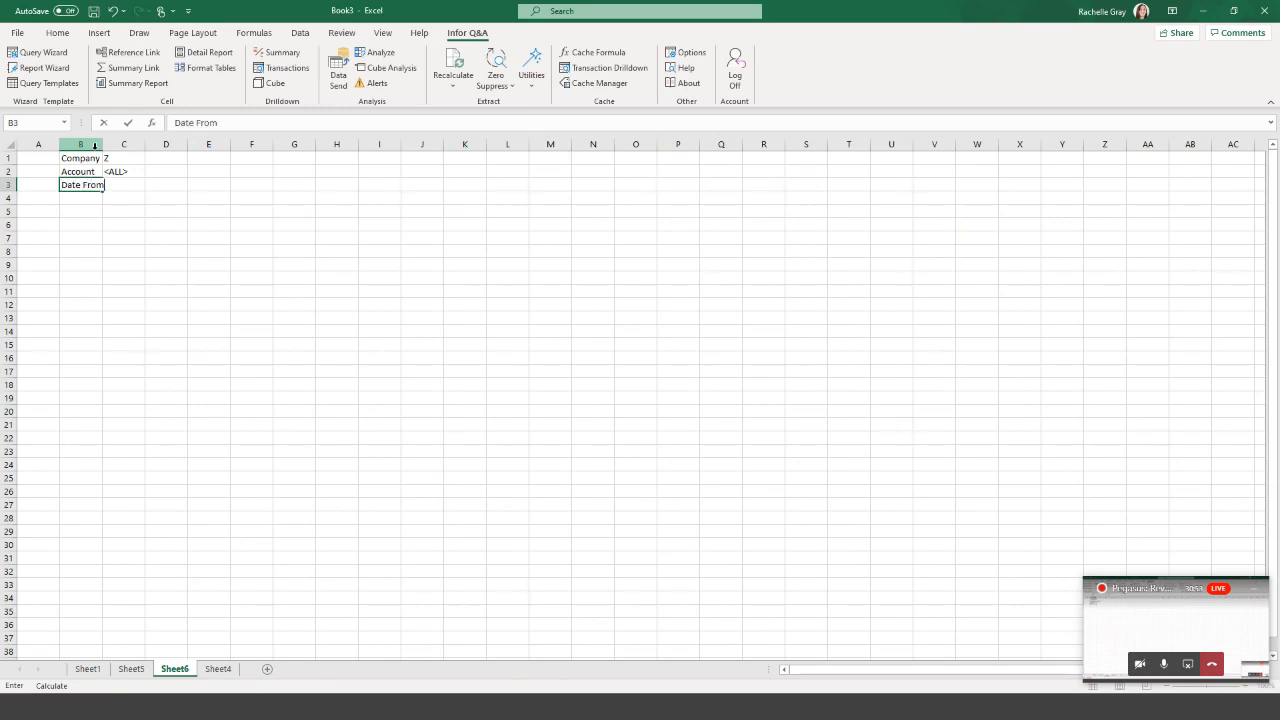
key(Return)
text(Date To)
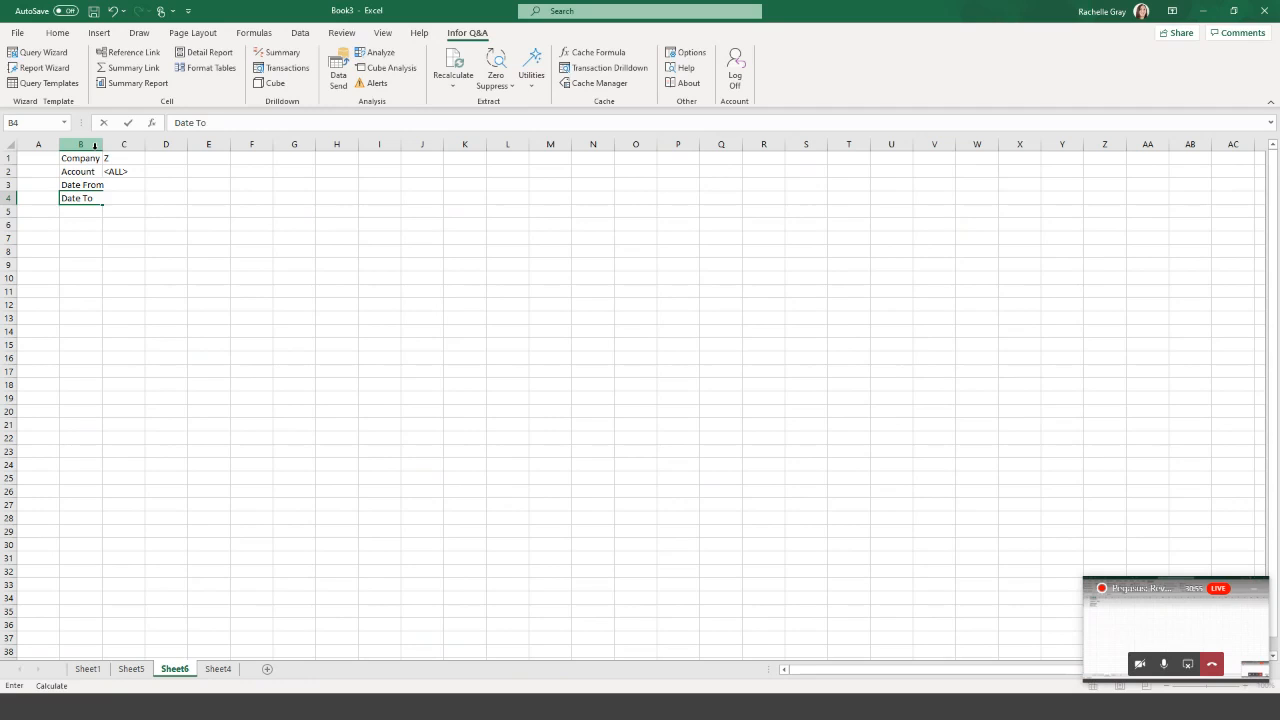
key(Tab)
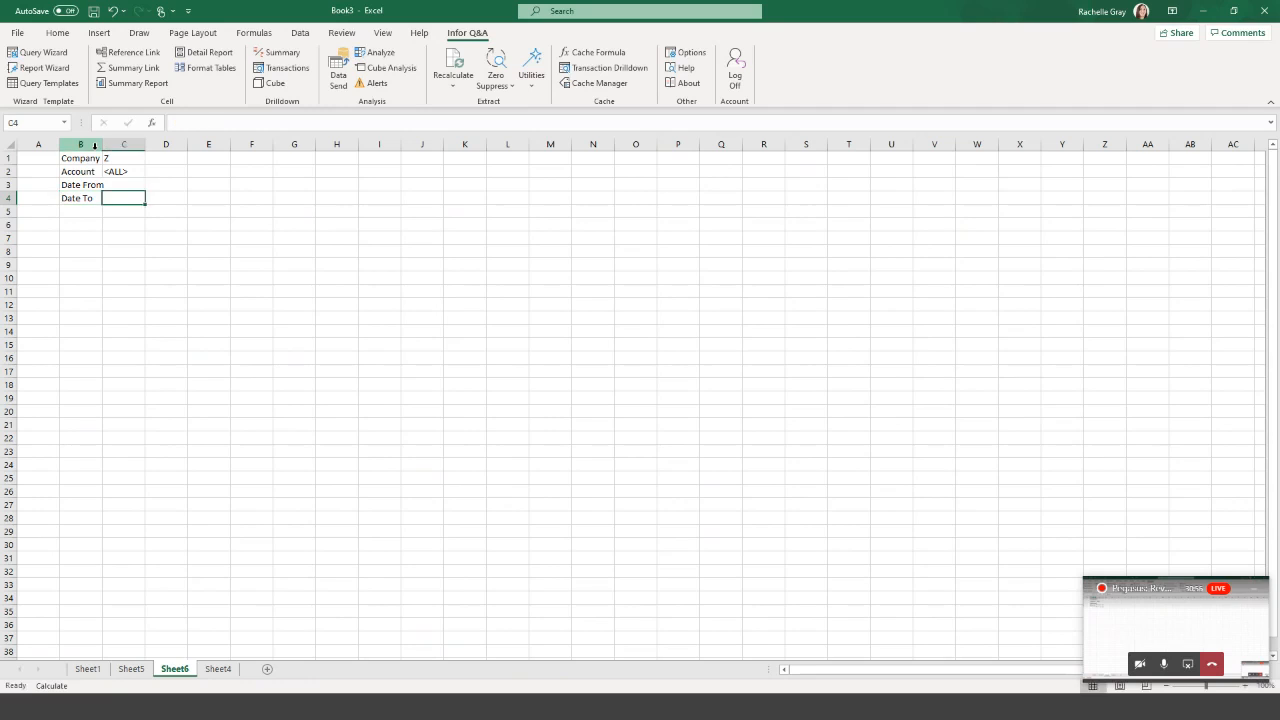
- Enter 01/01/2018 as the Date From value in C3 and 31/12/2019 as the Date To value in C4
key(Up)
text(01/)
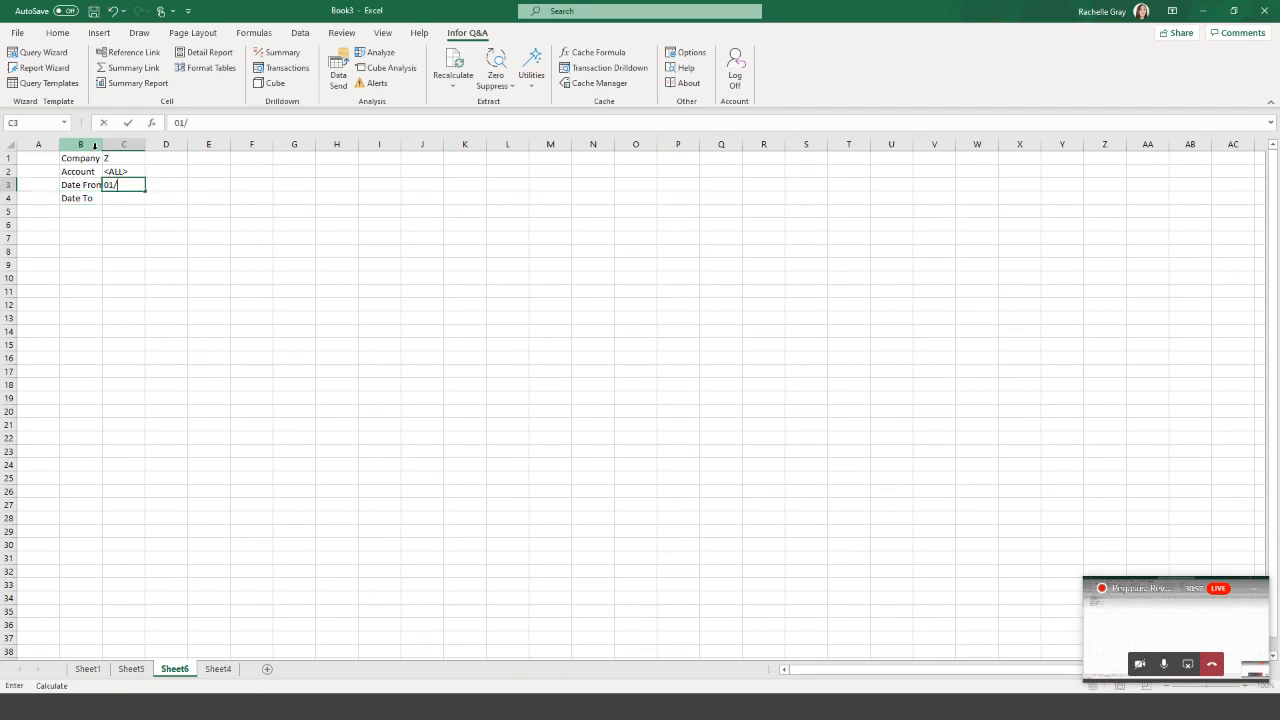
text(01/2018)
key(Return)
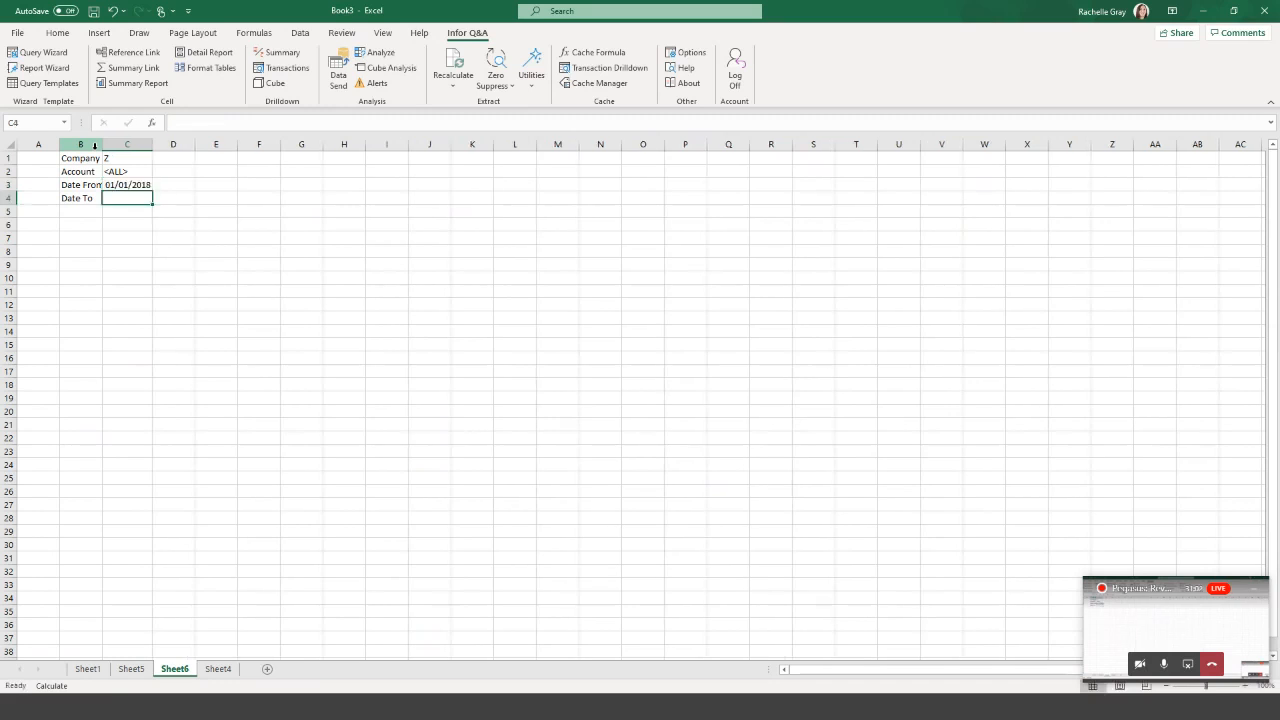
text(31/12/20)
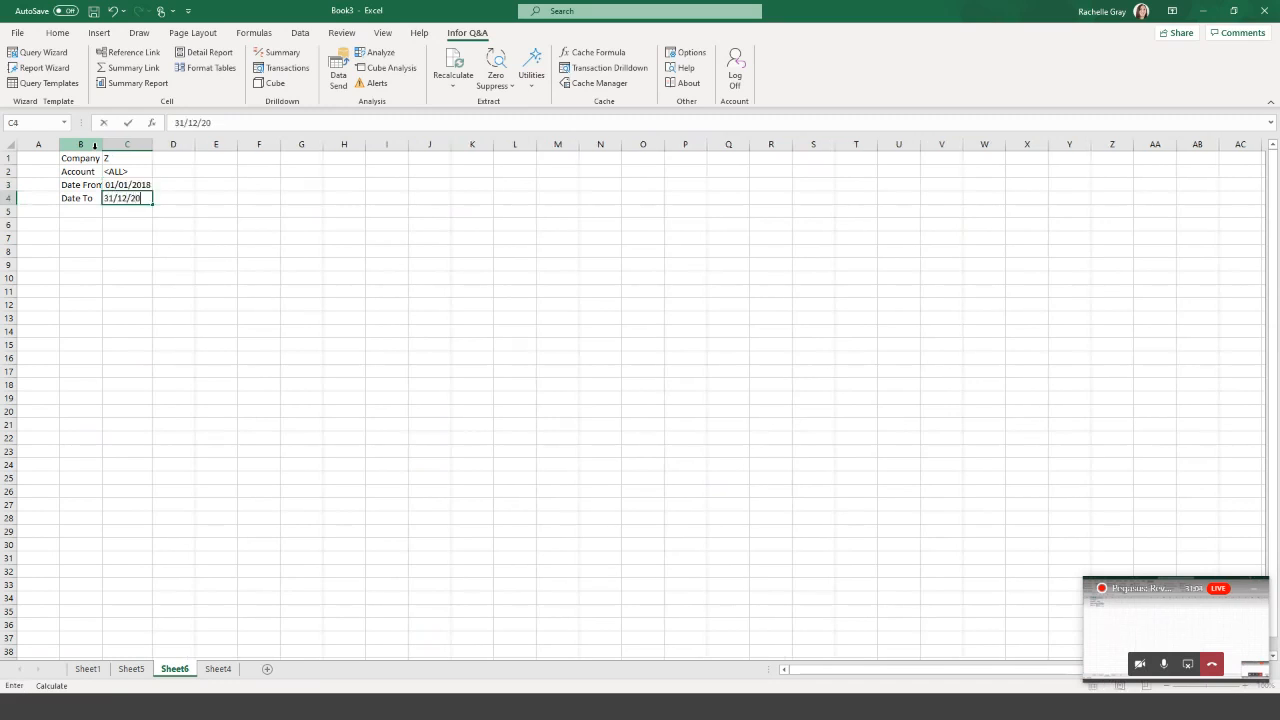
text(19)
key(Tab)
key(Down)
key(Down)
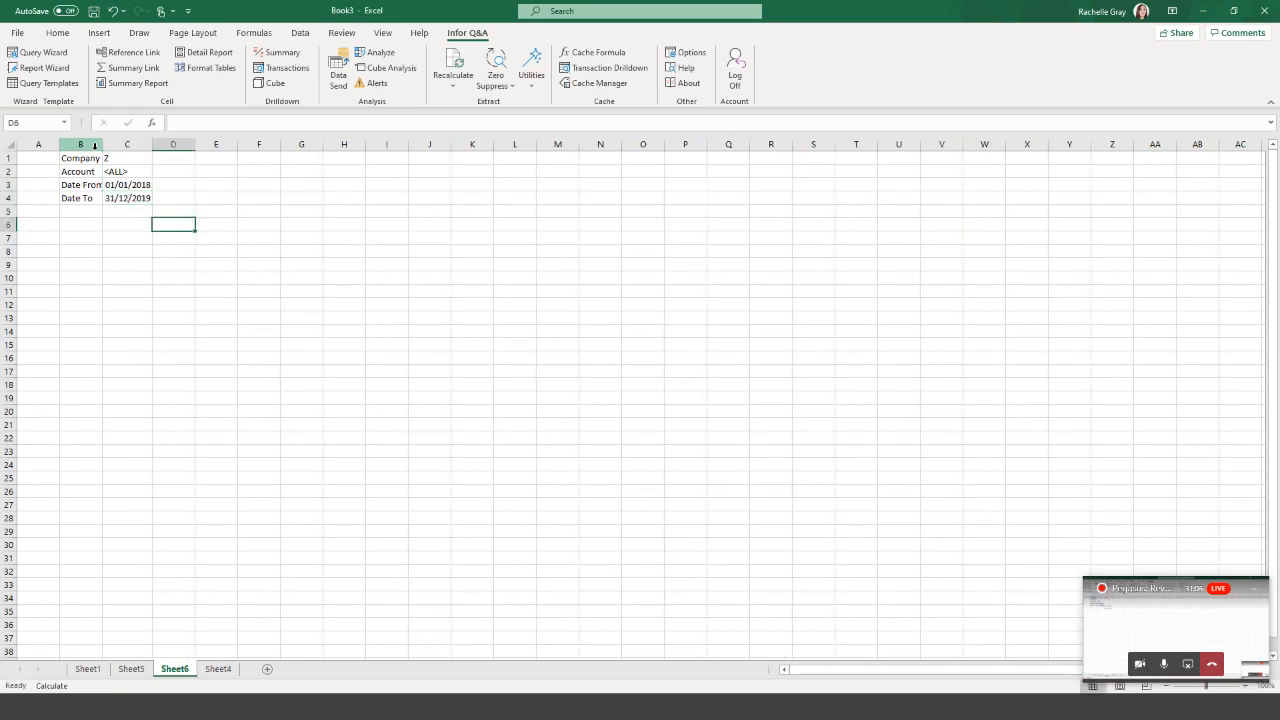
- Auto-fit all column widths on the sheet to their contents
click(10, 146)
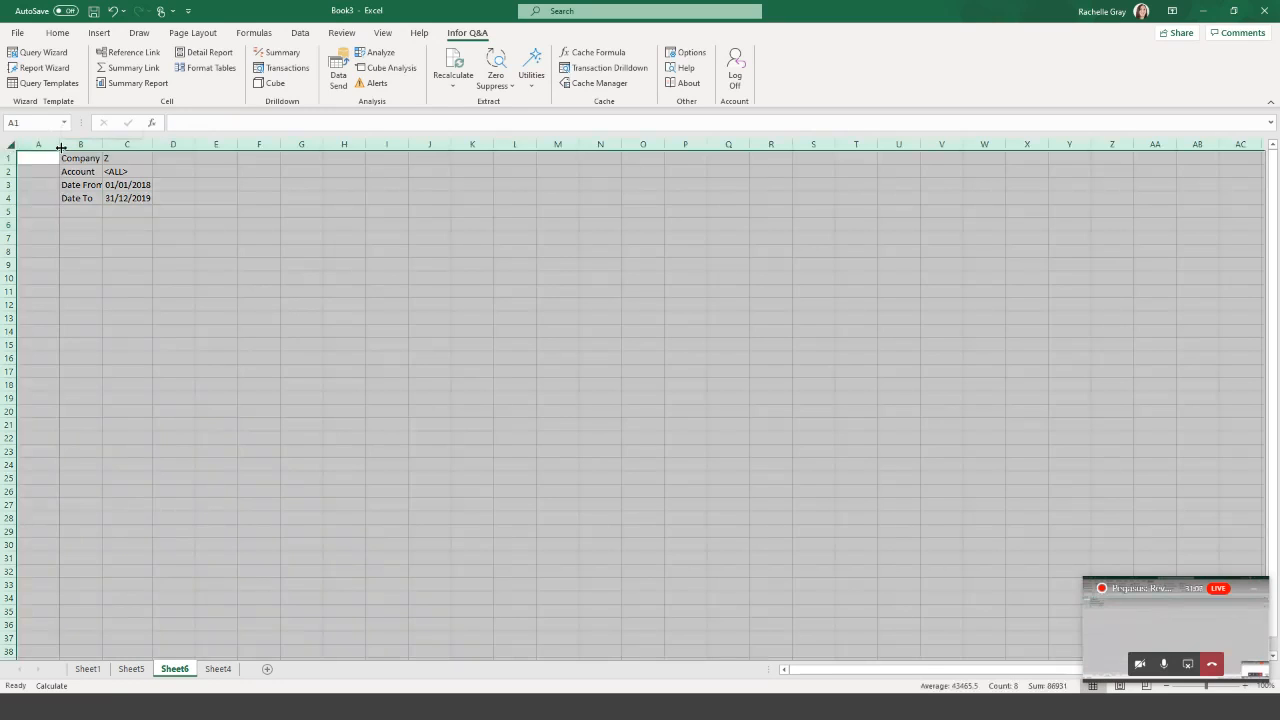
double_click(61, 147)
click(280, 199)
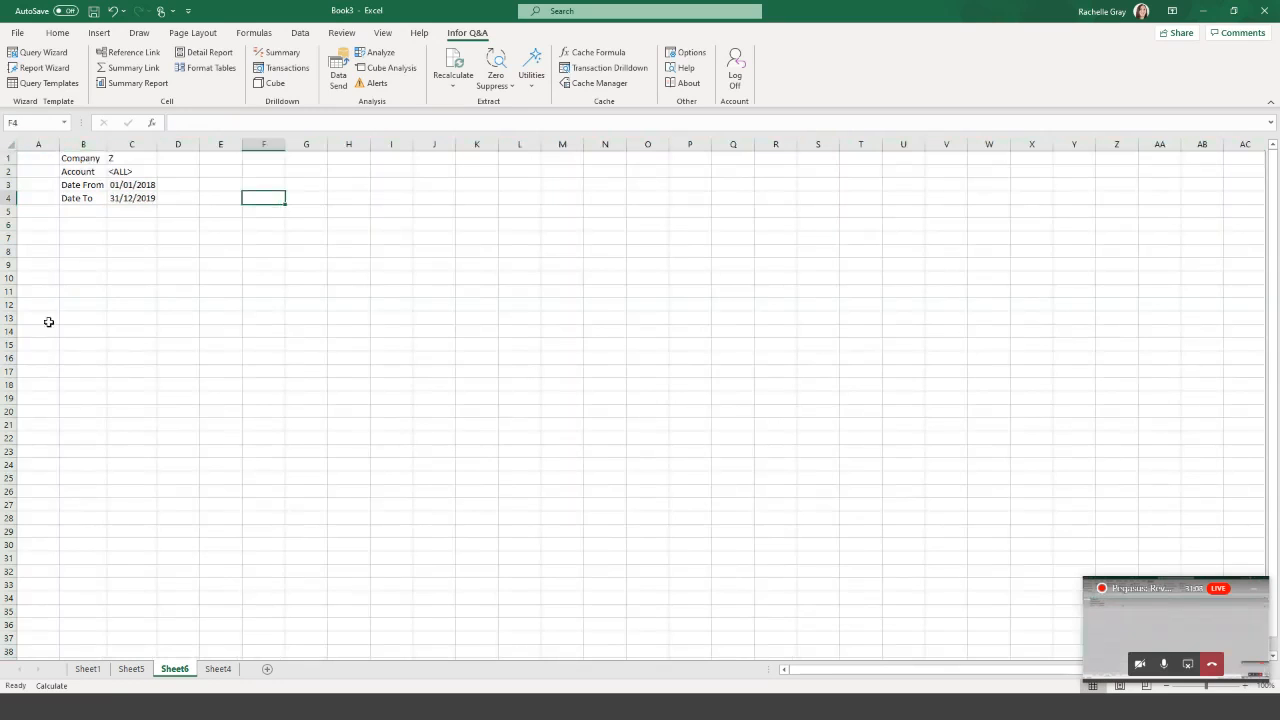
- Start a Detail Report in B7 and link its Company ID filter to cell $C$1
click(84, 237)
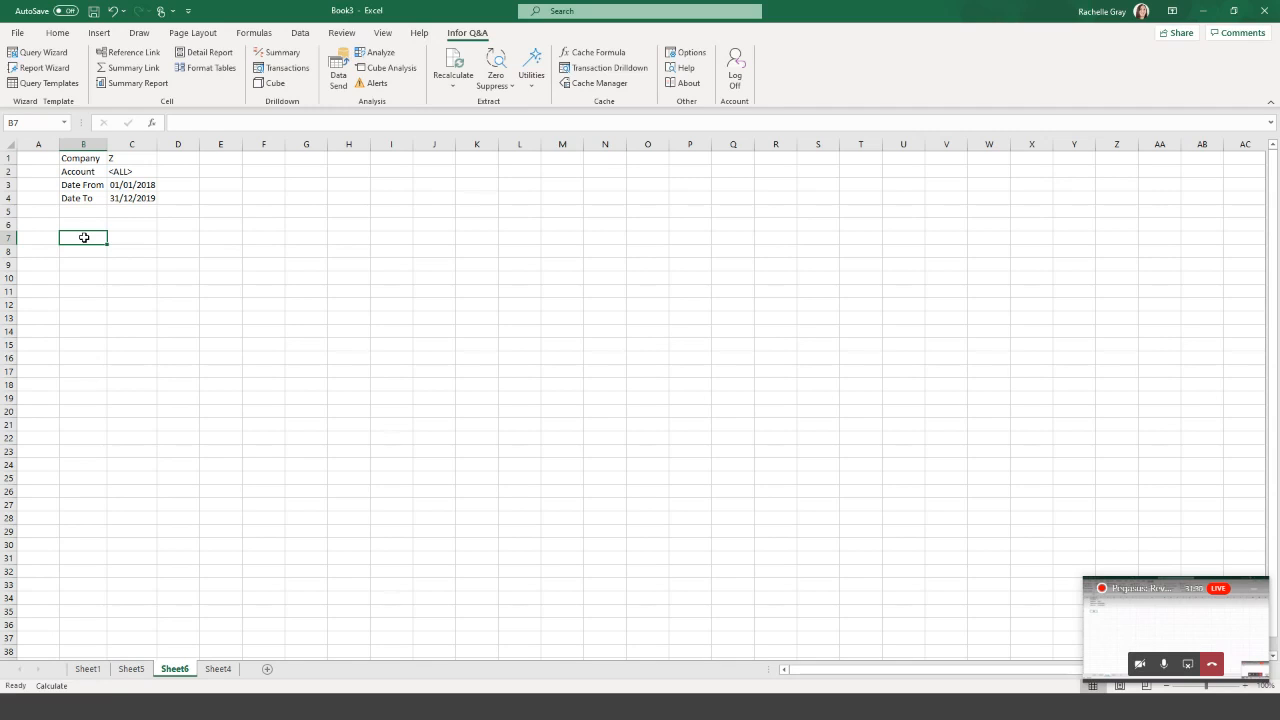
click(205, 52)
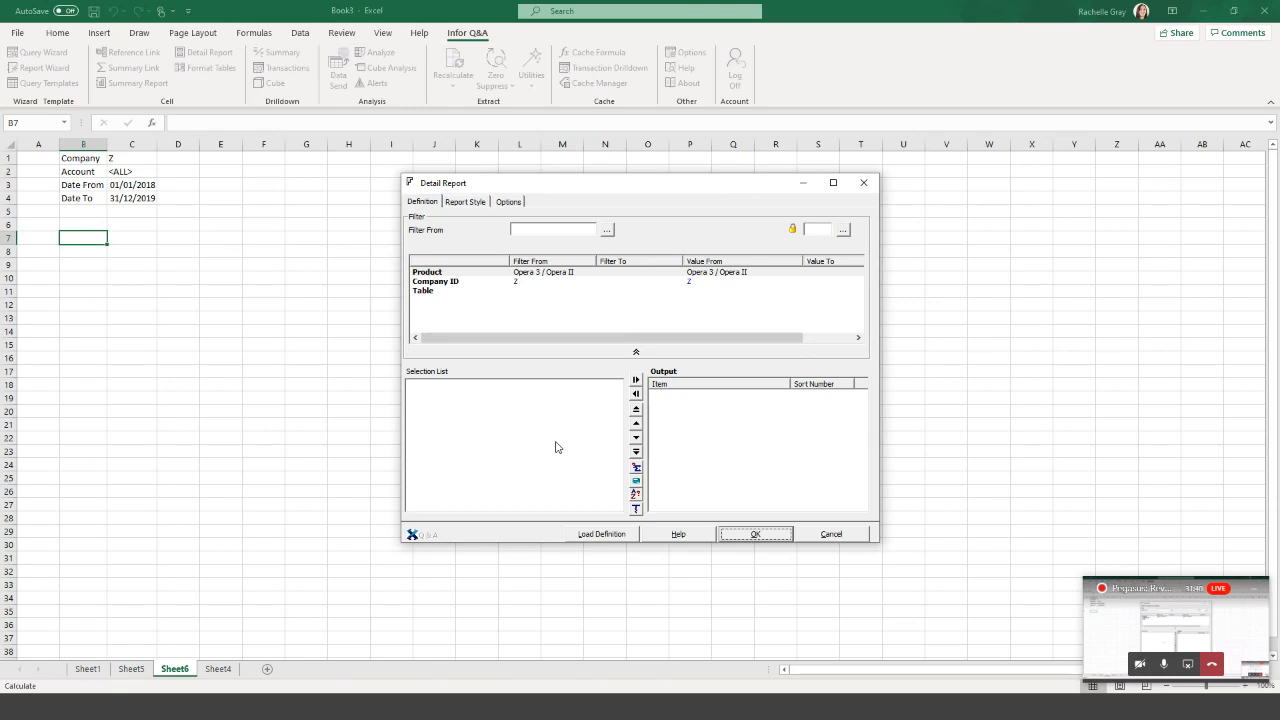
click(448, 283)
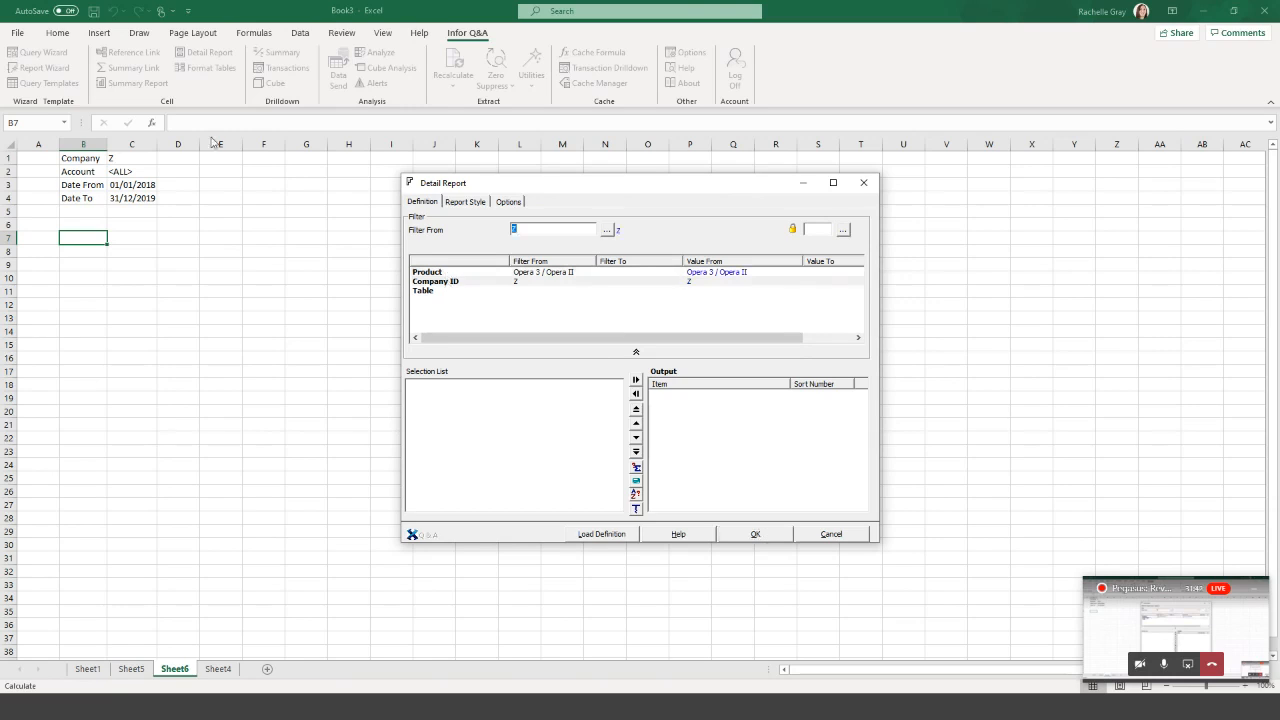
click(125, 158)
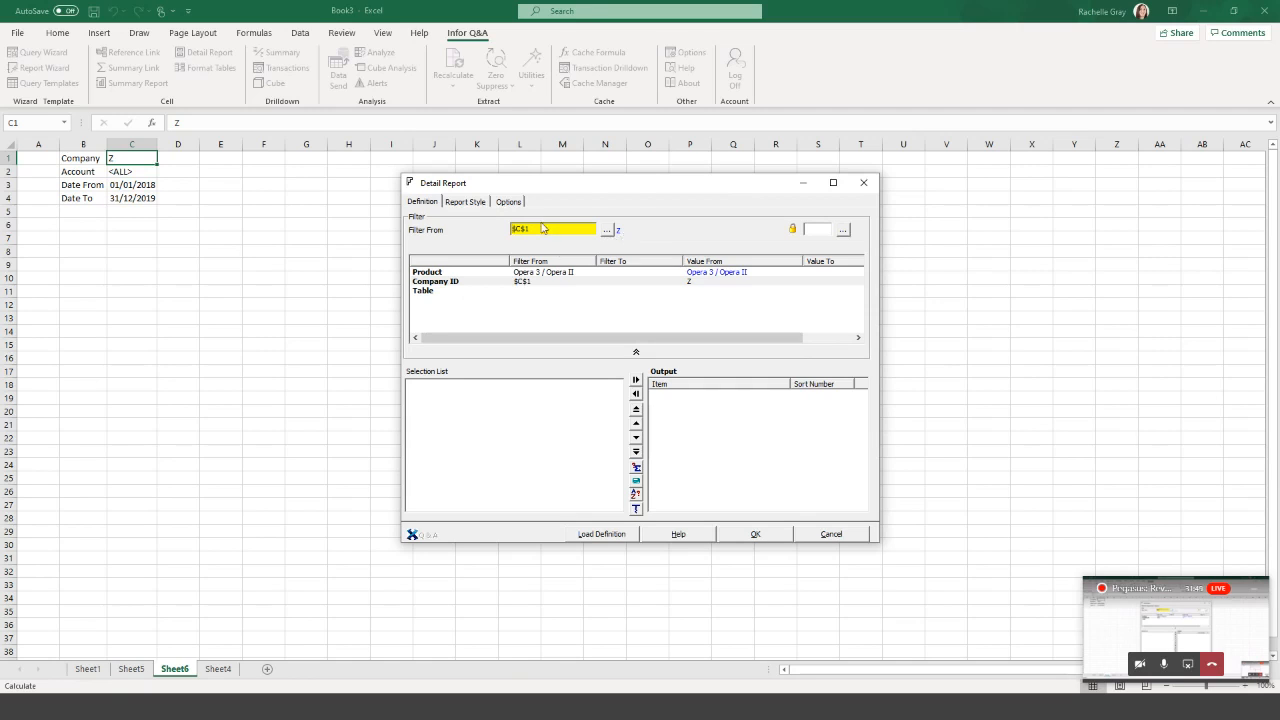
- Set the report's table to IT / Transactions from the Invoicing / SOP group
click(426, 298)
double_click(431, 291)
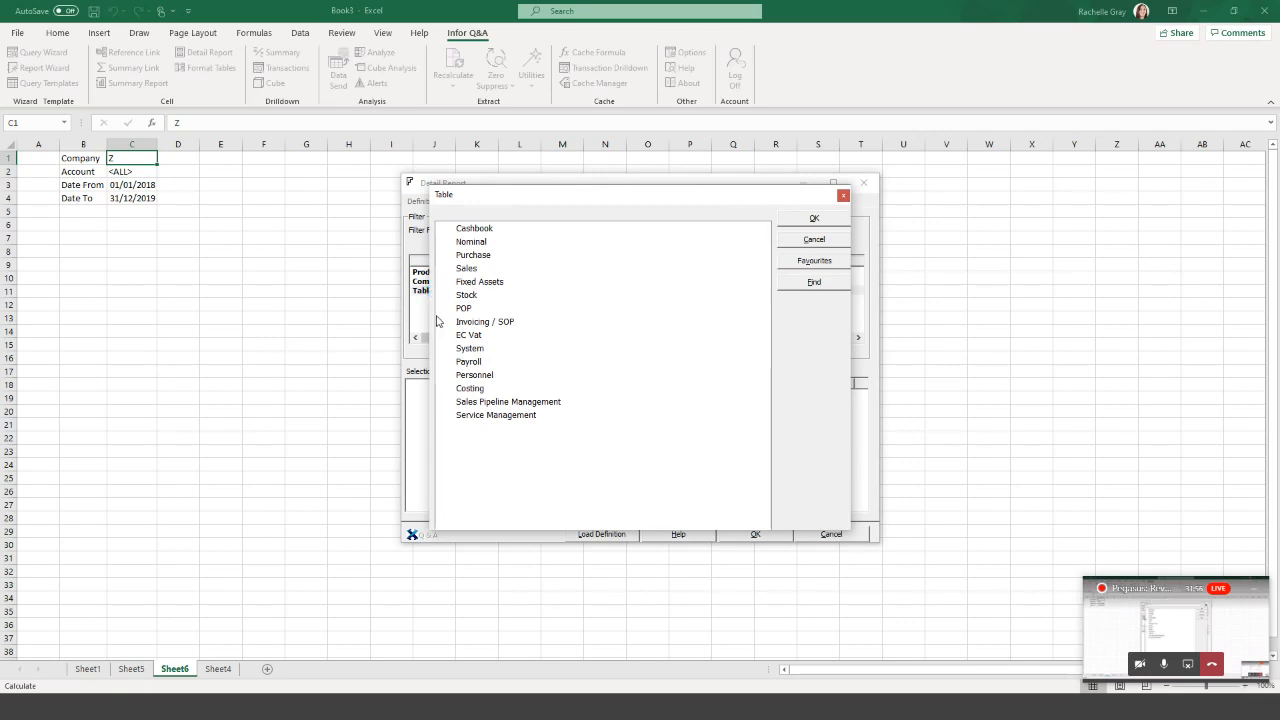
click(446, 322)
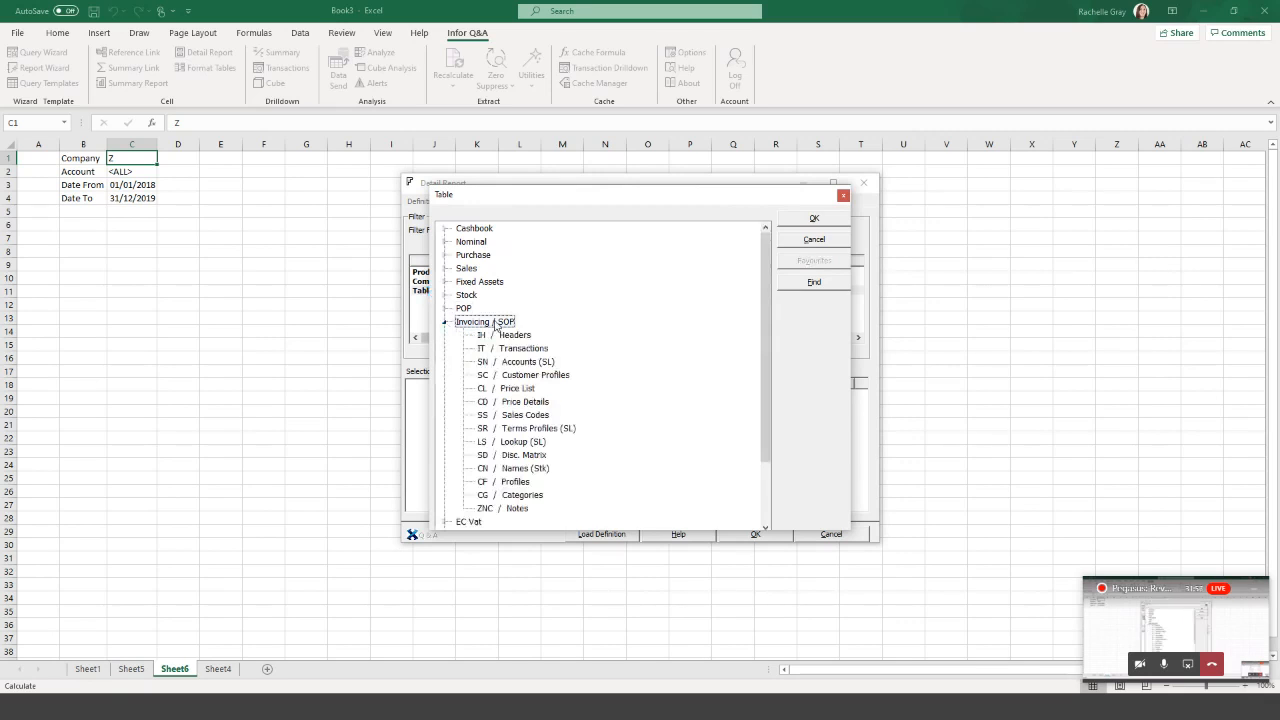
click(514, 348)
click(514, 349)
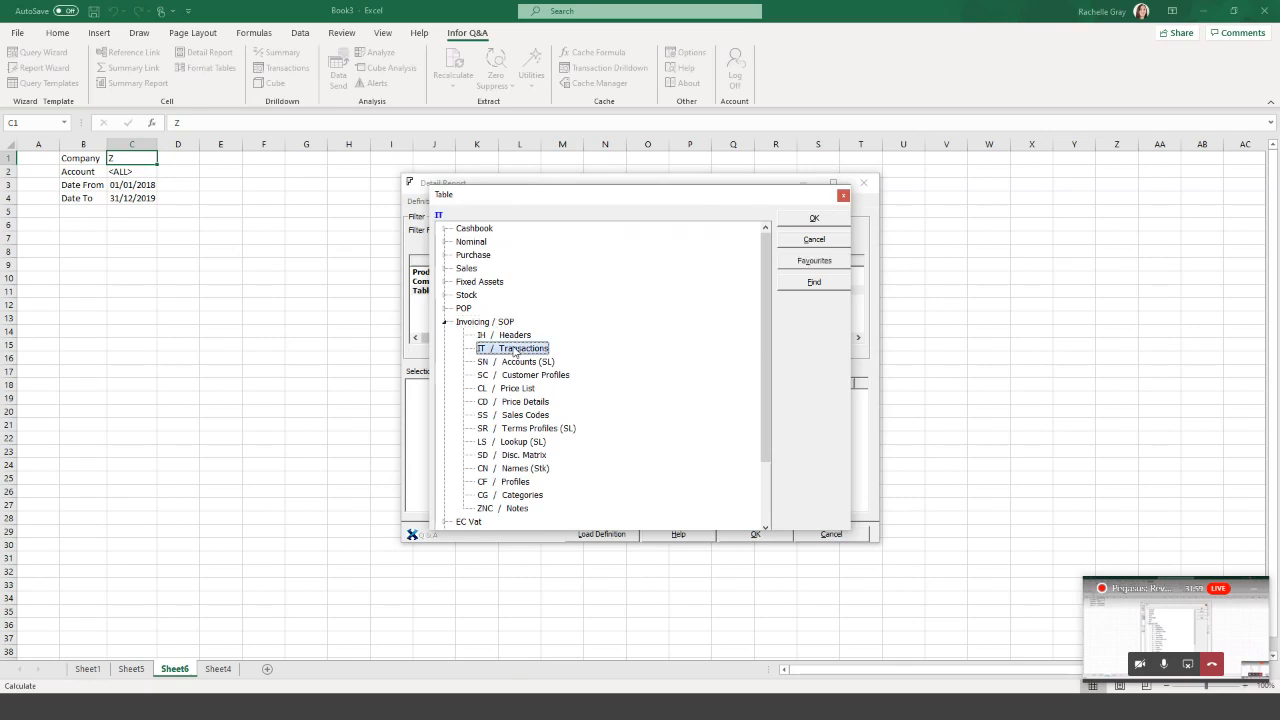
click(814, 219)
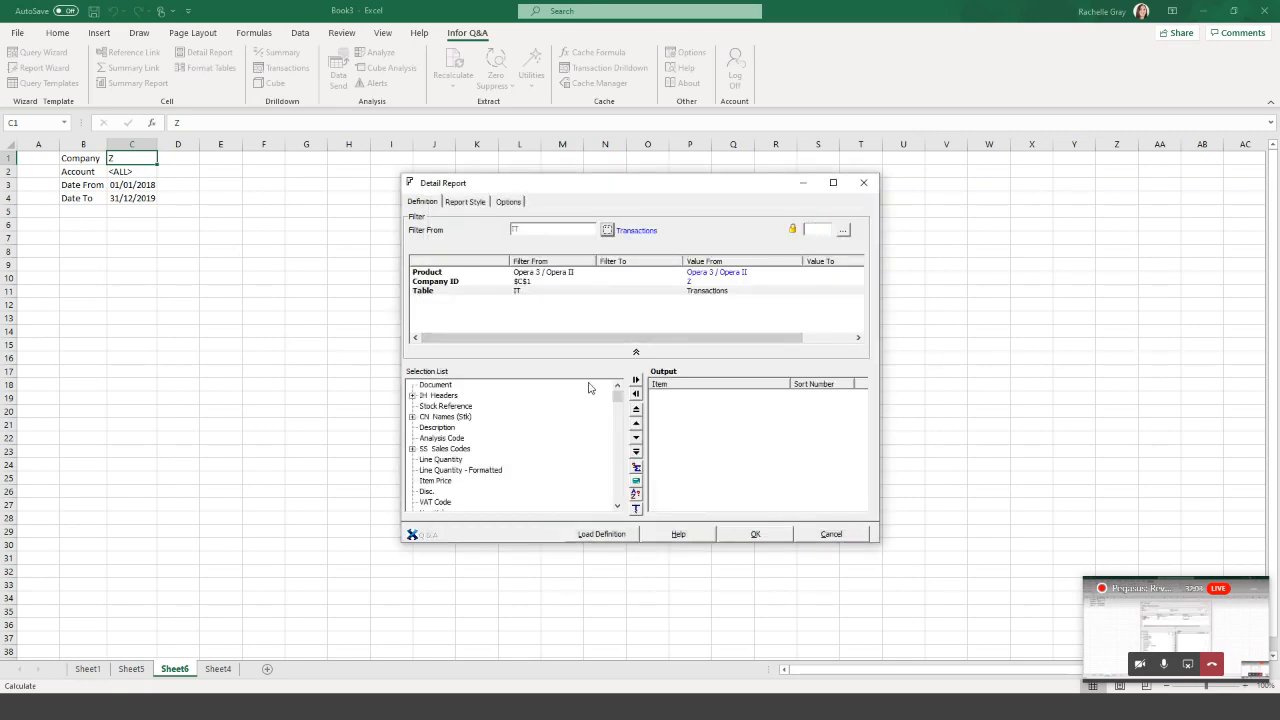
- Add Document plus the Account and Name fields from IH Headers to the report output
double_click(444, 388)
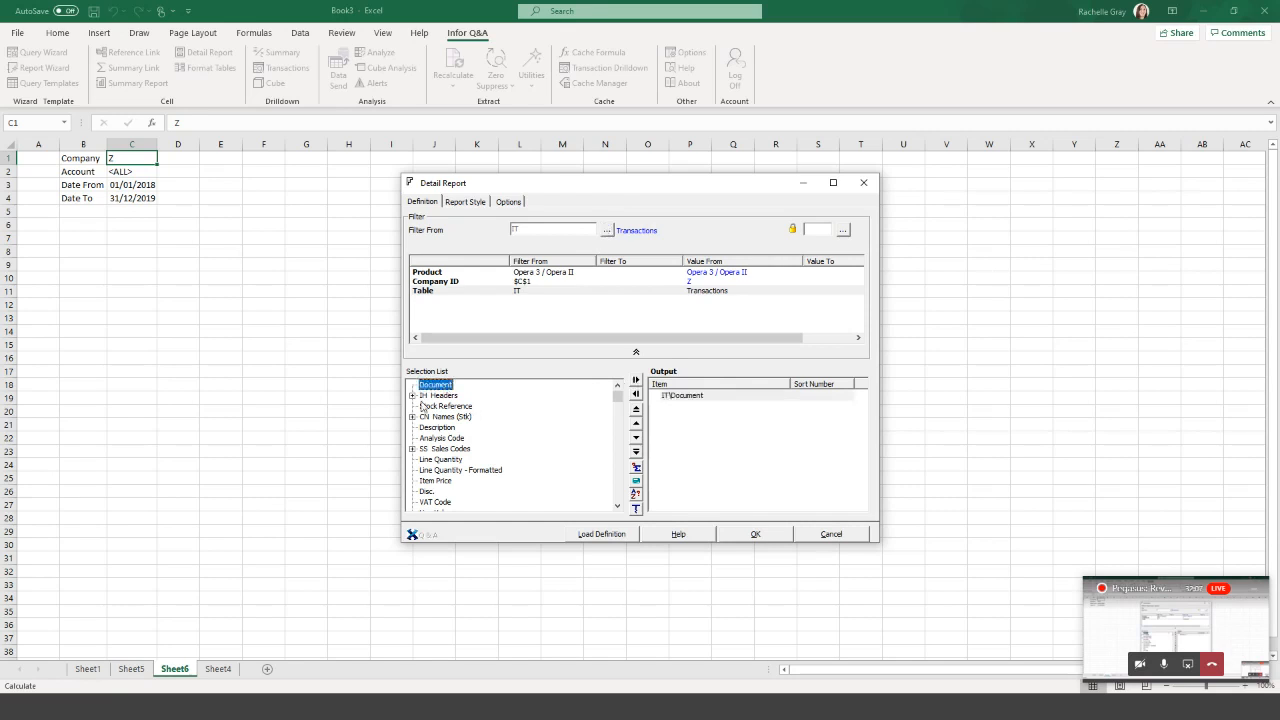
click(413, 396)
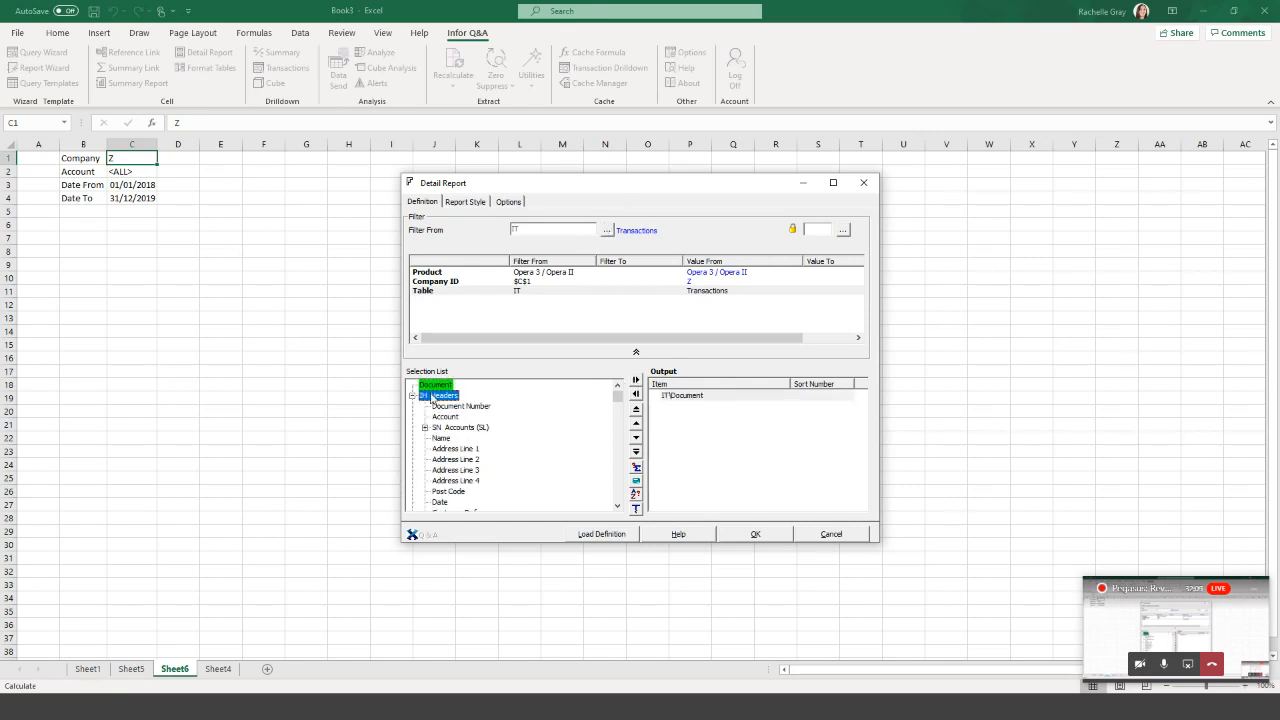
double_click(445, 417)
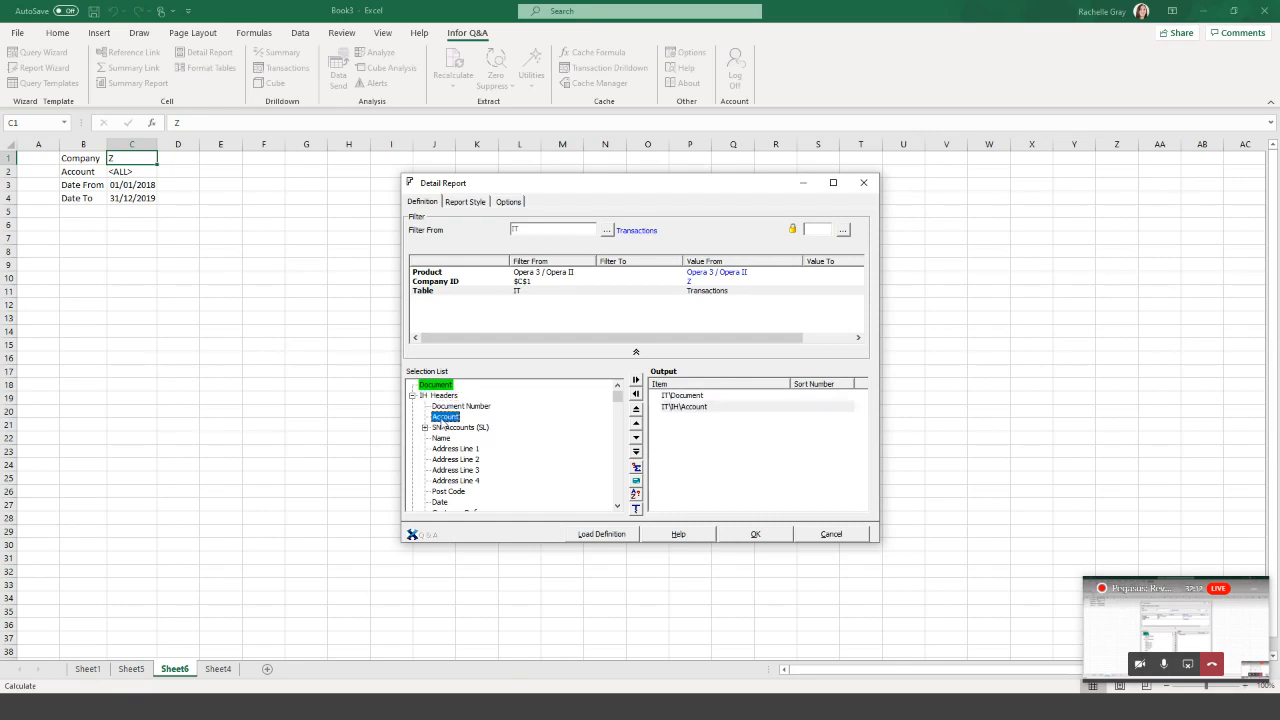
double_click(442, 440)
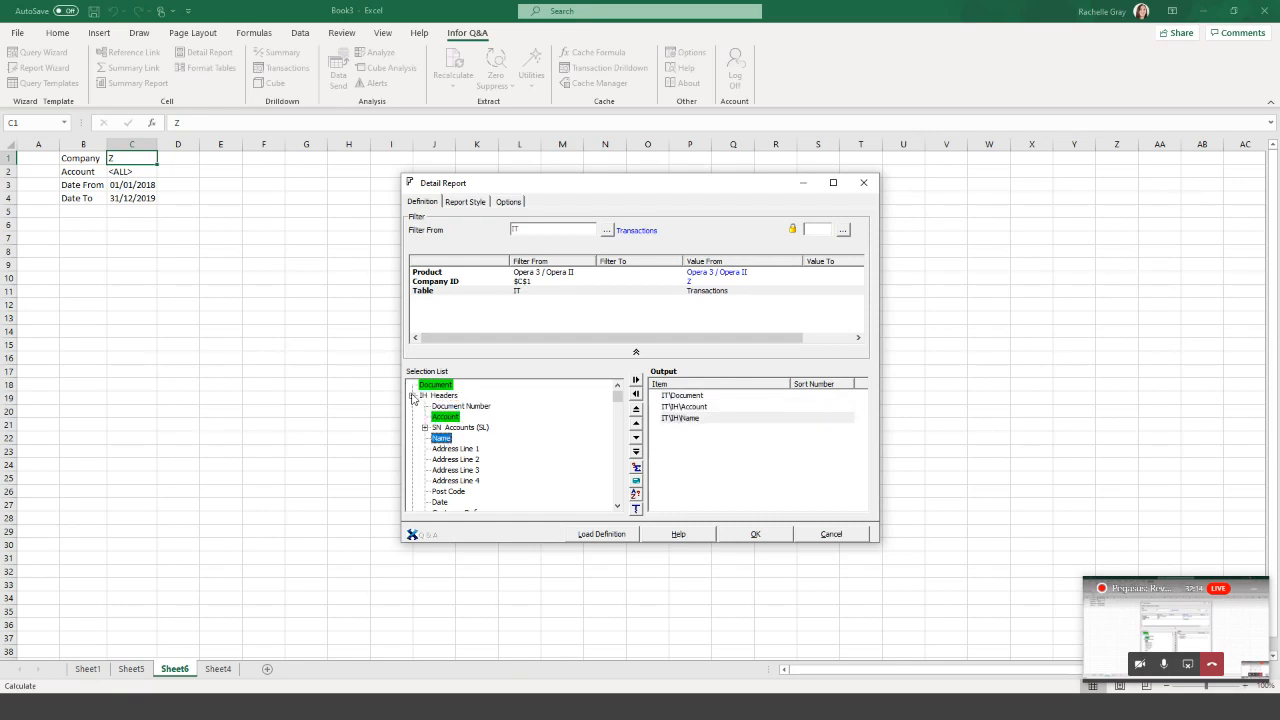
click(413, 396)
- Add Stock Reference, Description and Analysis Code to the report output
double_click(437, 408)
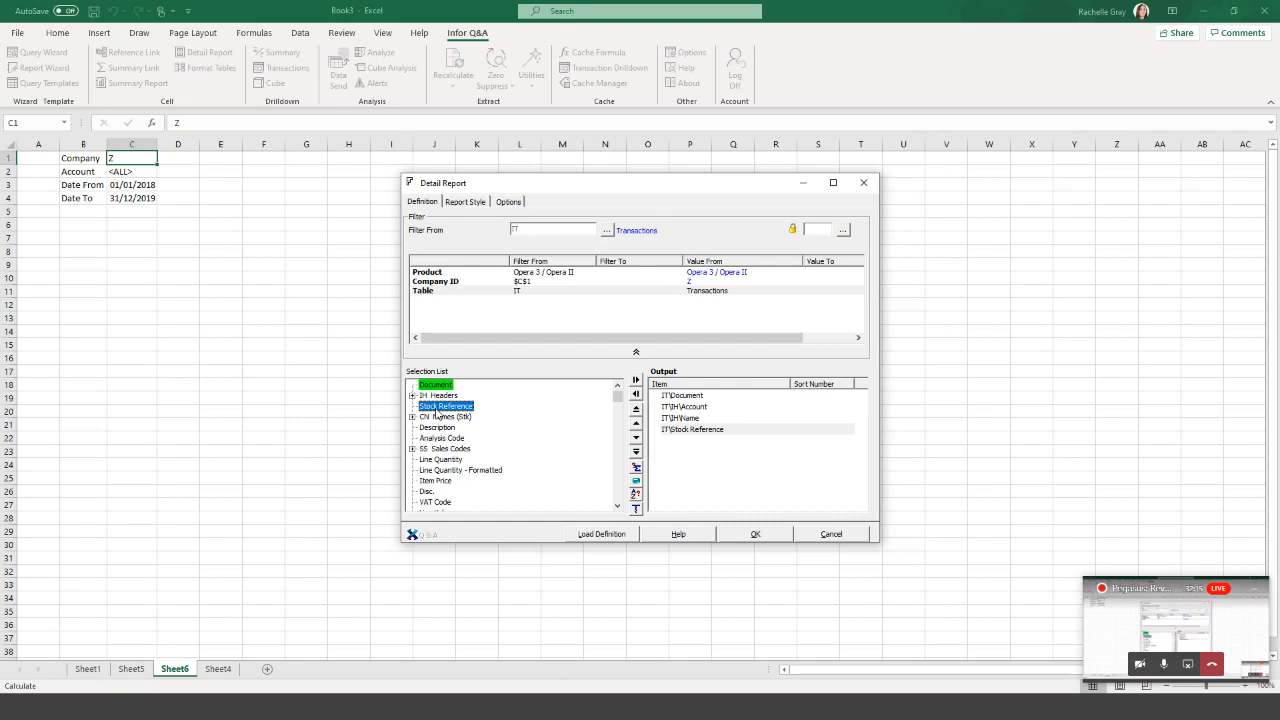
double_click(438, 428)
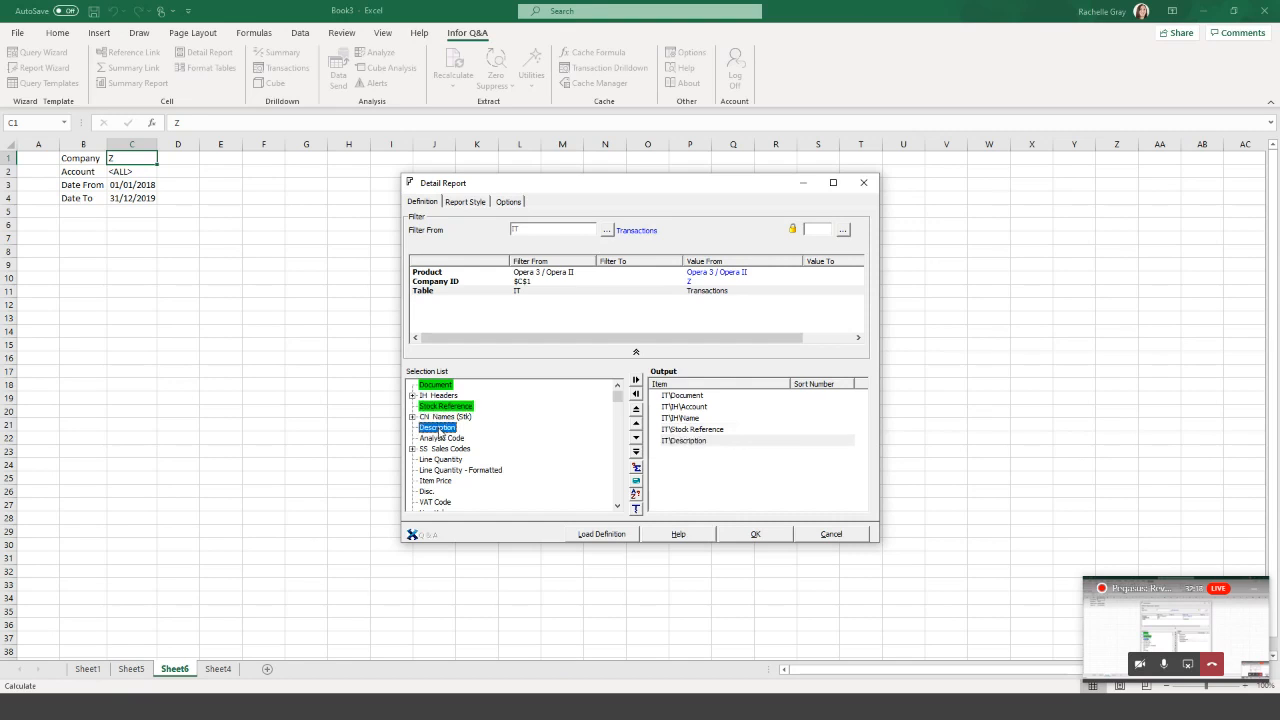
click(441, 438)
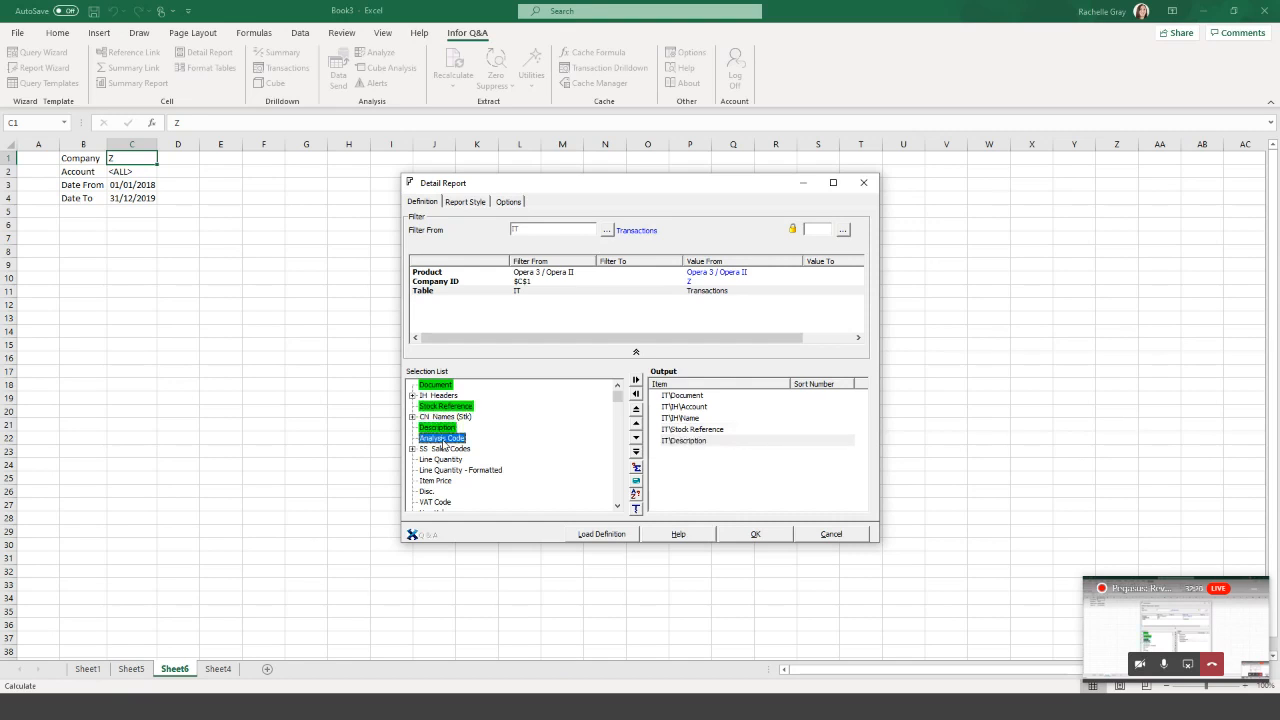
double_click(443, 445)
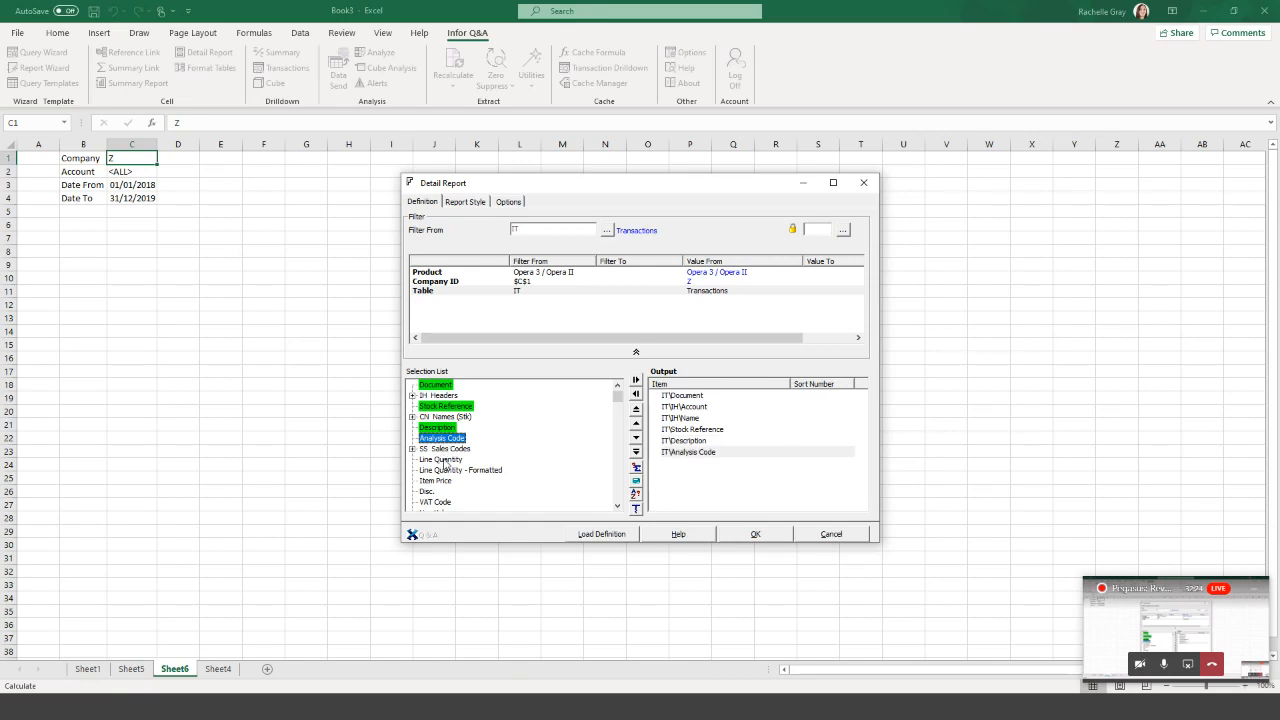
- Add Line Quantity - Formatted and Item Price to the report output
double_click(446, 470)
scroll(446, 468, down, 1)
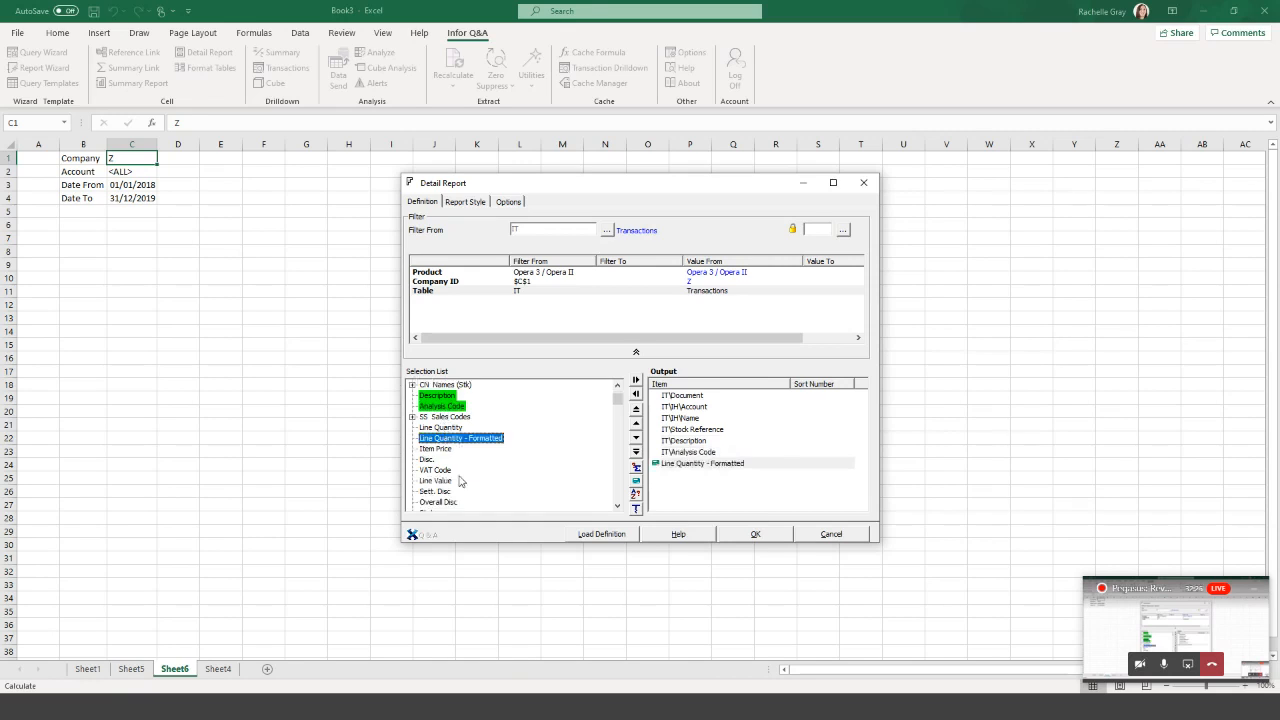
click(445, 451)
double_click(446, 456)
scroll(446, 460, down, 1)
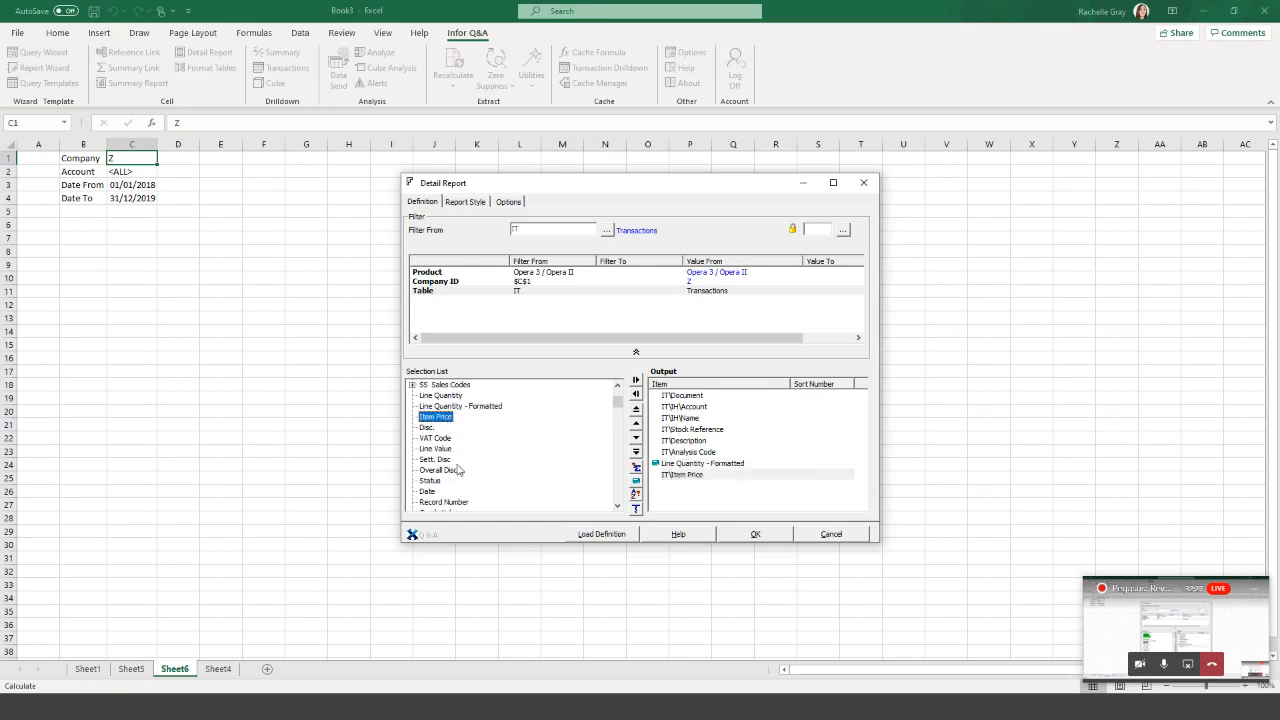
- Add Line Value and Date to the report output
click(442, 452)
double_click(442, 452)
scroll(474, 468, down, 1)
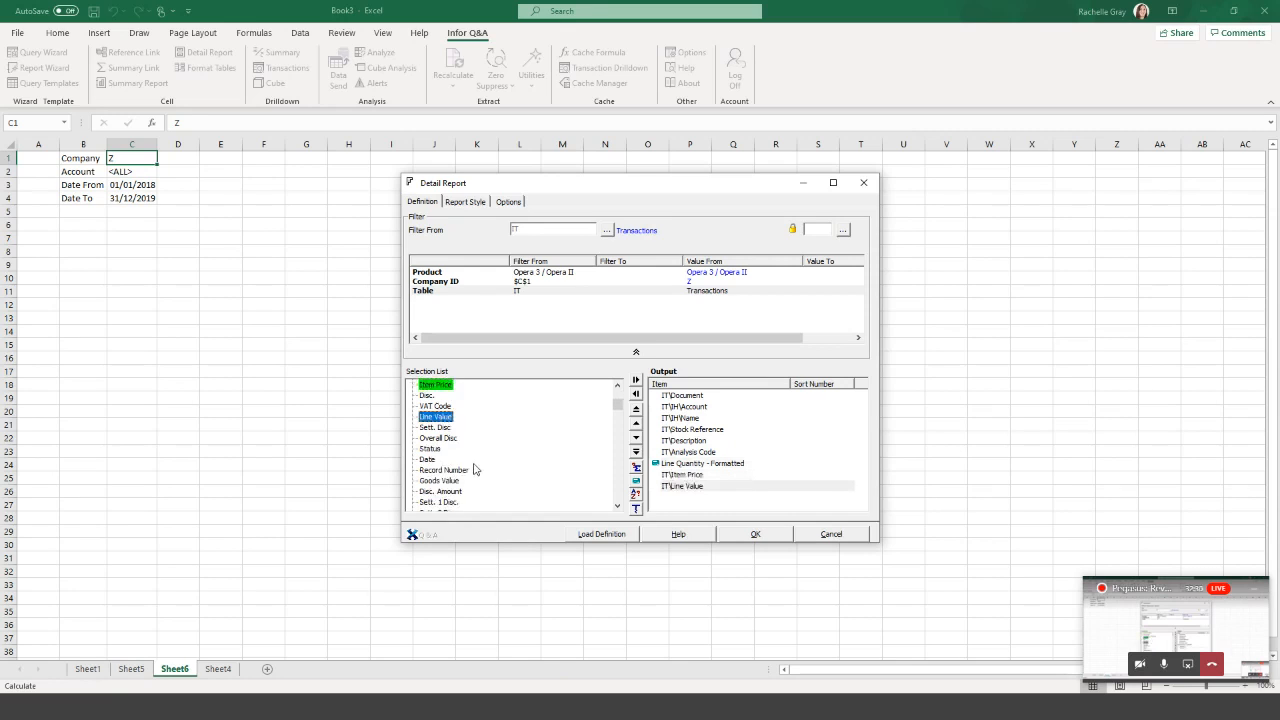
double_click(429, 460)
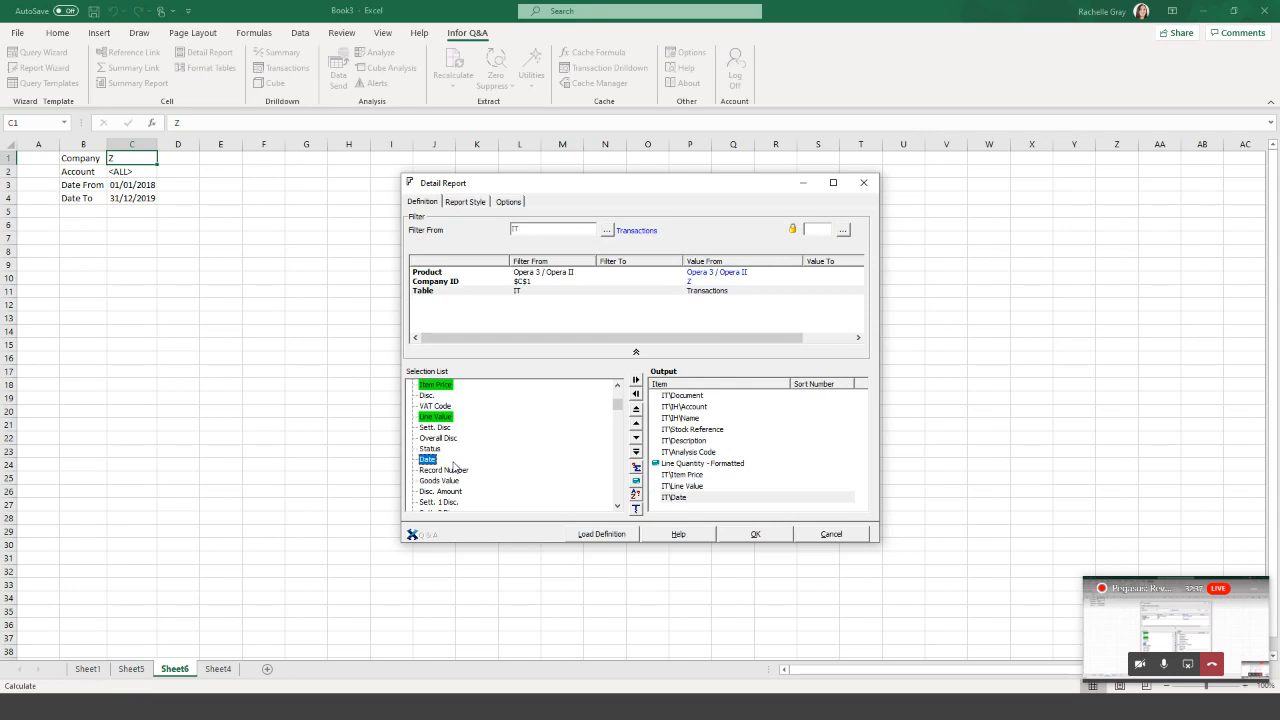
- Reorder the output so Account and Name come before Document, and Date directly follows Document
click(696, 409)
drag(697, 410, 697, 404)
click(696, 418)
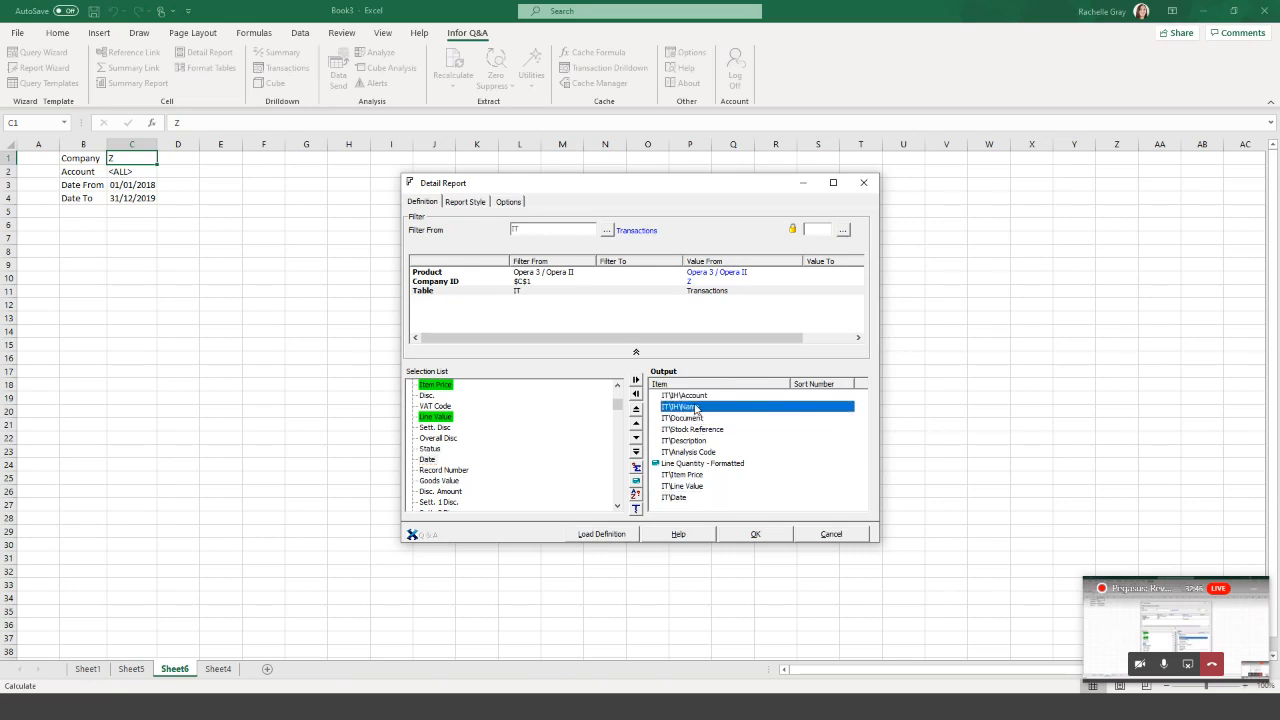
click(679, 498)
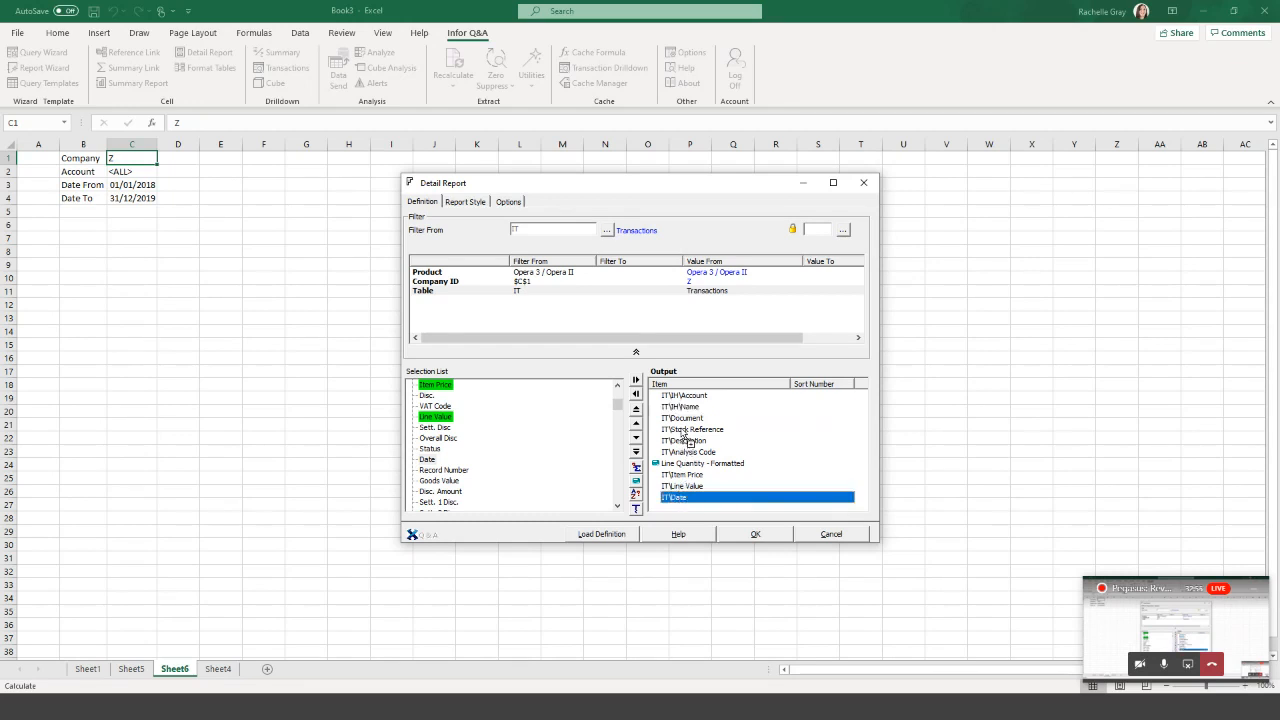
drag(683, 418, 688, 432)
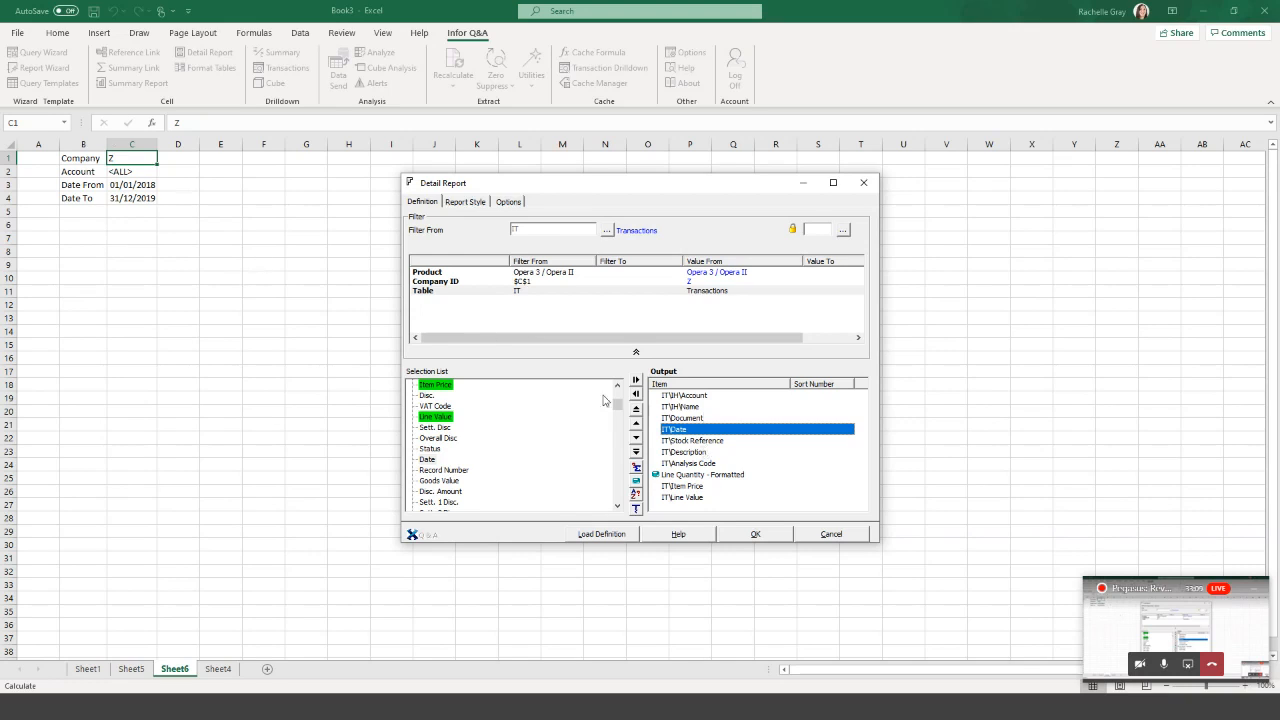
- Add the IH Account field as a report filter, with cell C2 as both its from and to value
scroll(596, 402, up, 3)
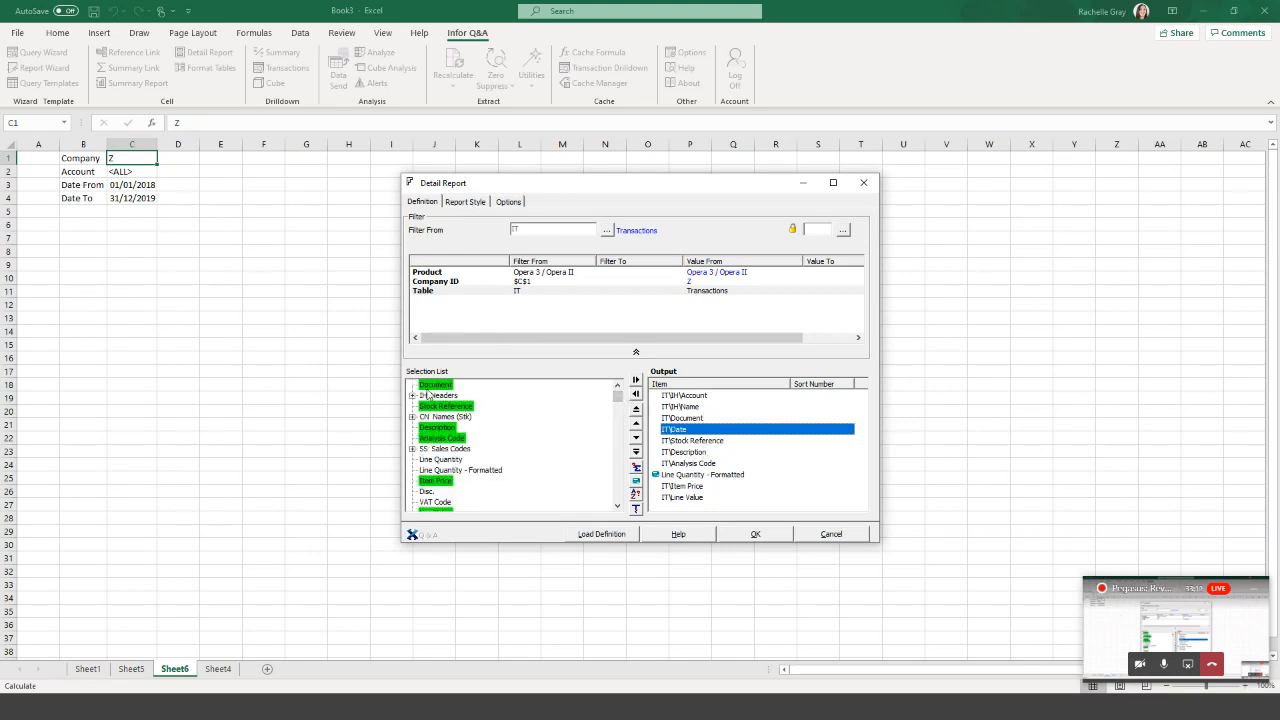
click(682, 397)
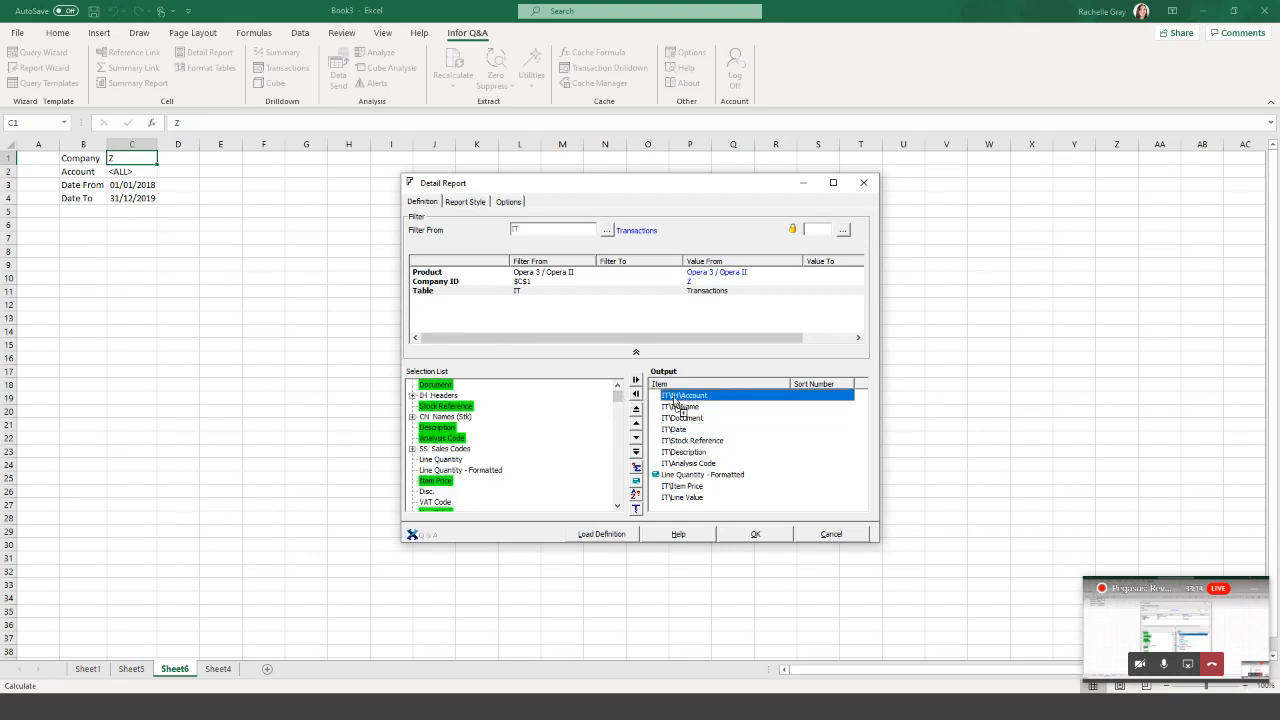
drag(475, 308, 474, 307)
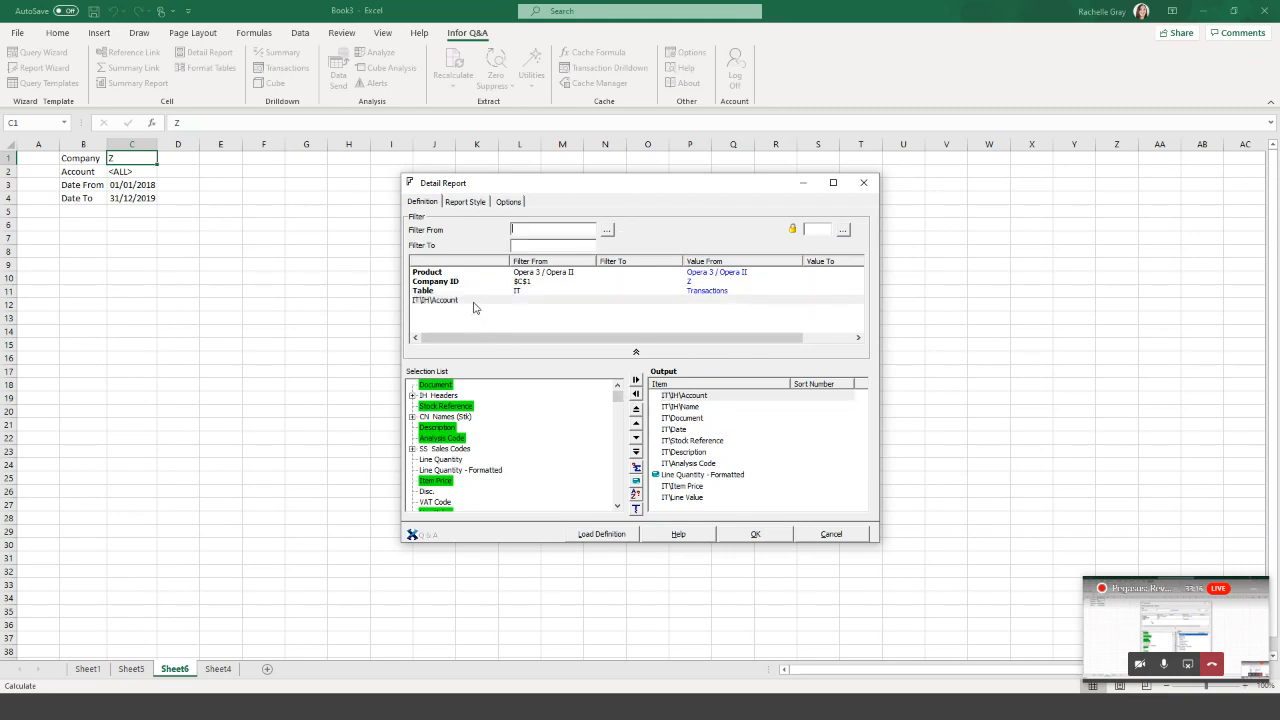
click(608, 230)
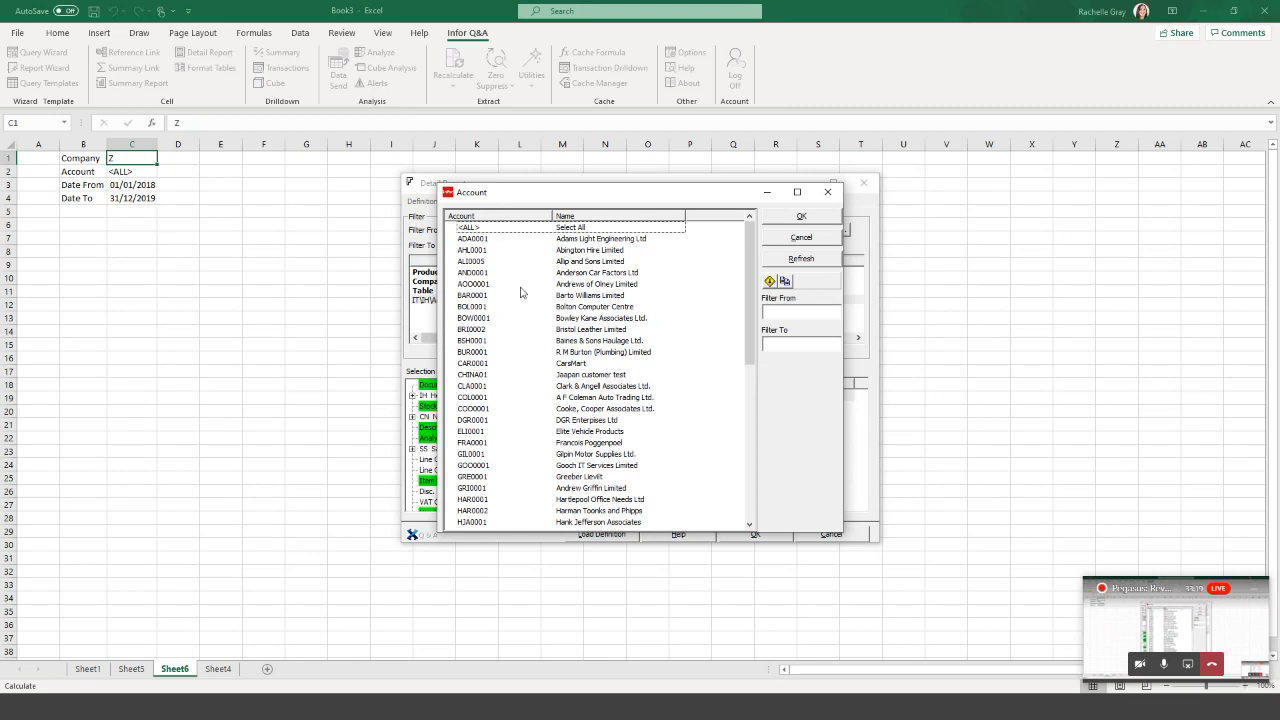
click(822, 238)
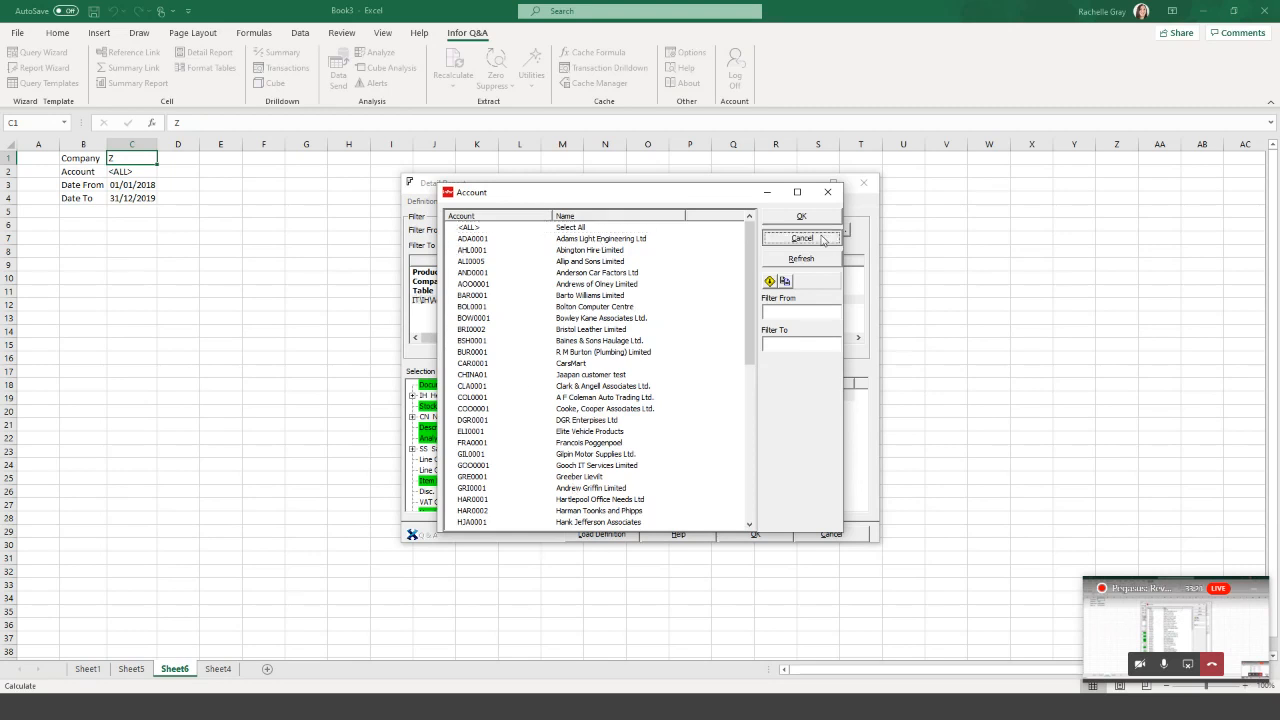
click(125, 172)
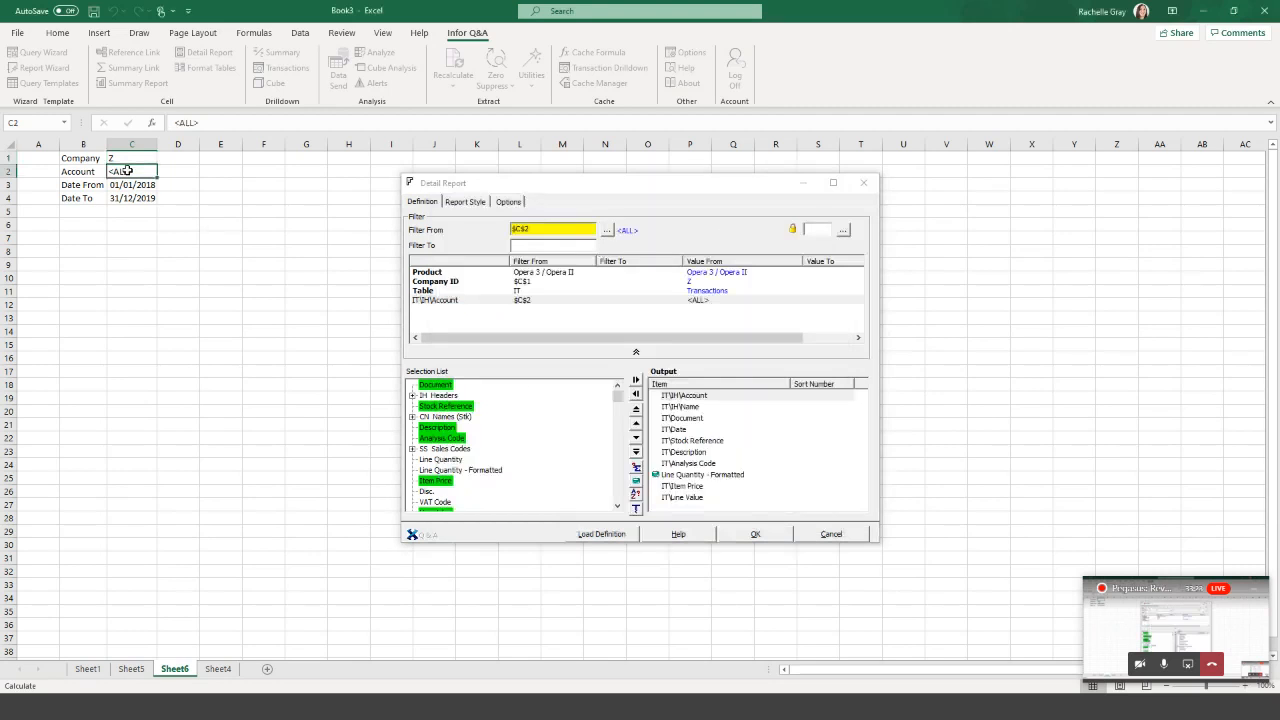
click(528, 246)
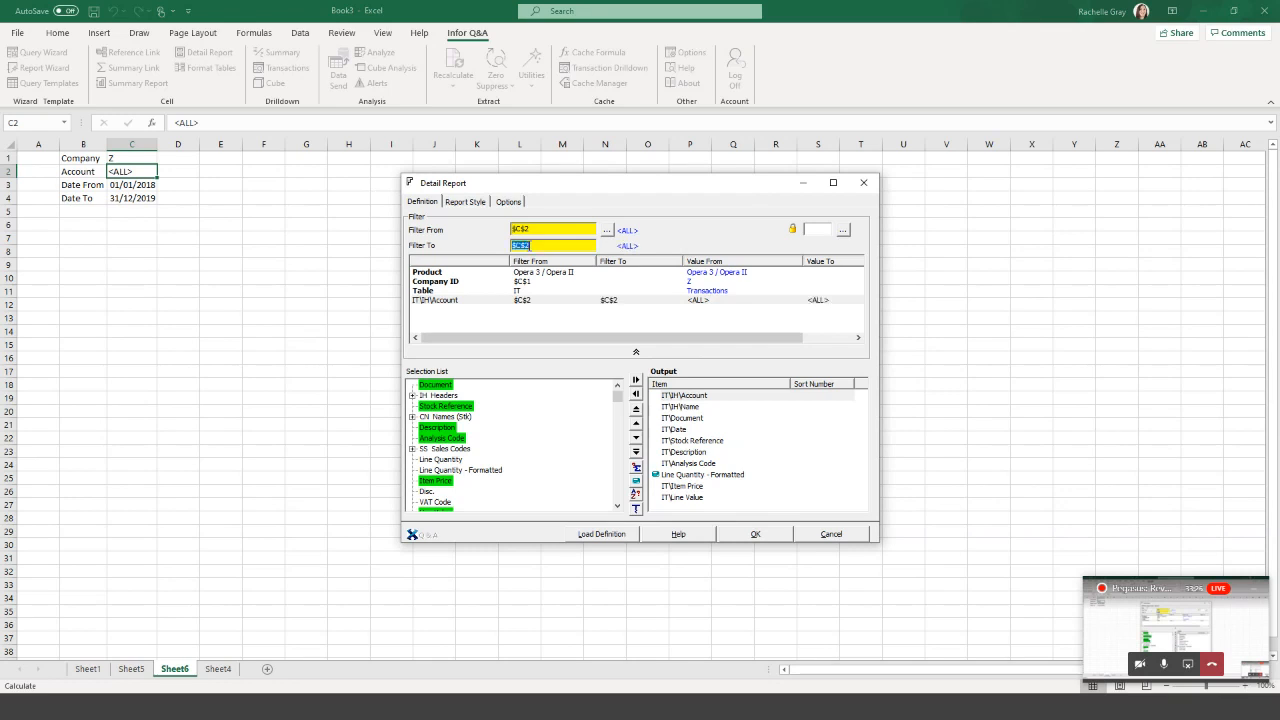
- Add Date as a report filter running from cell C3 to cell C4
click(680, 430)
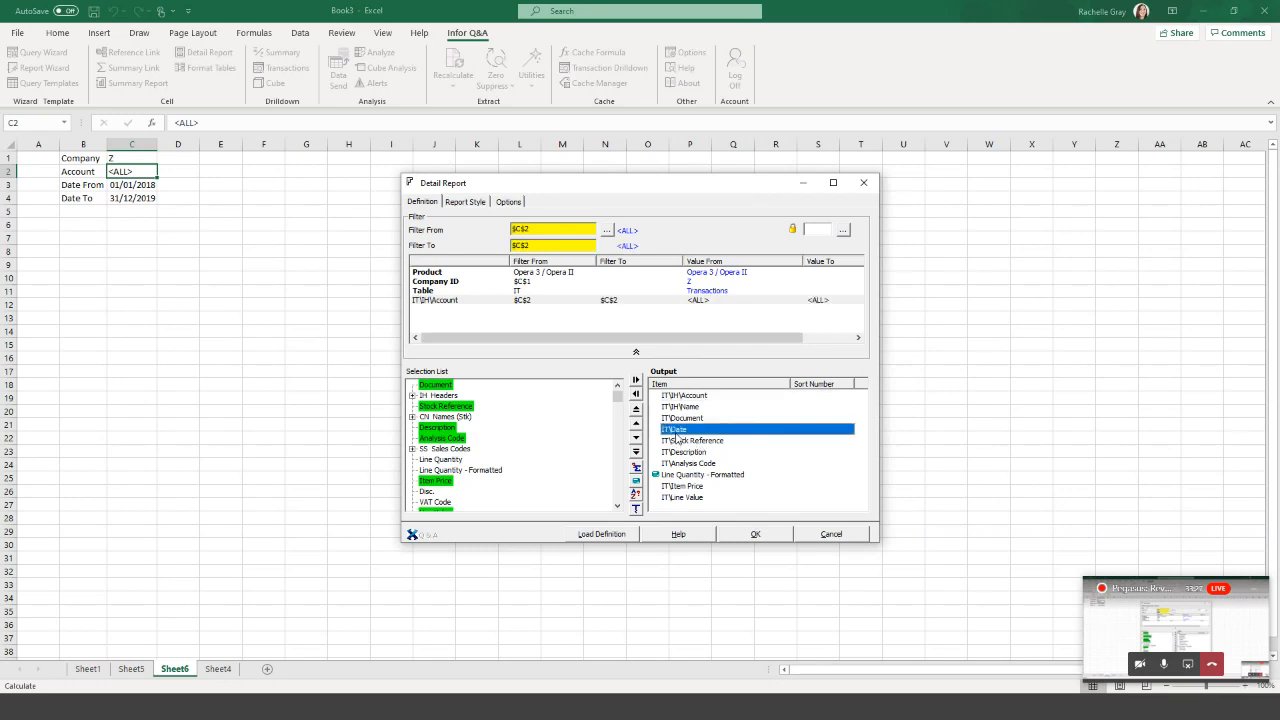
drag(474, 341, 460, 312)
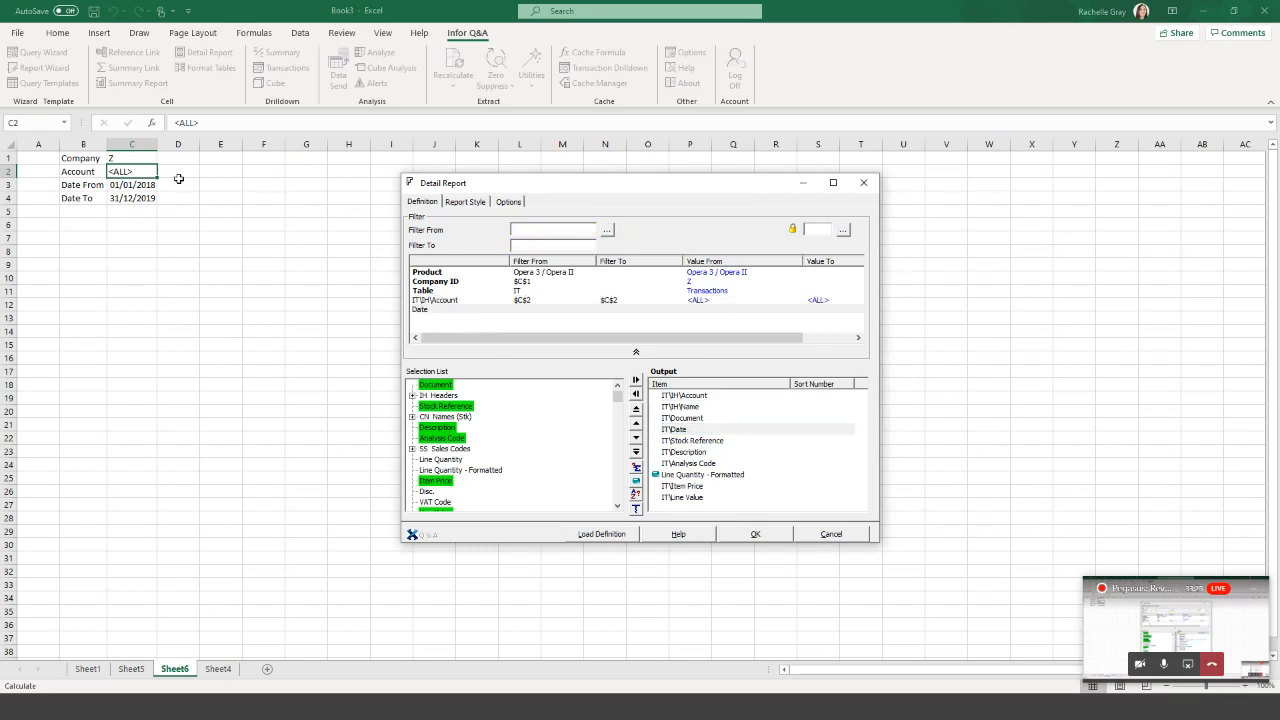
click(140, 184)
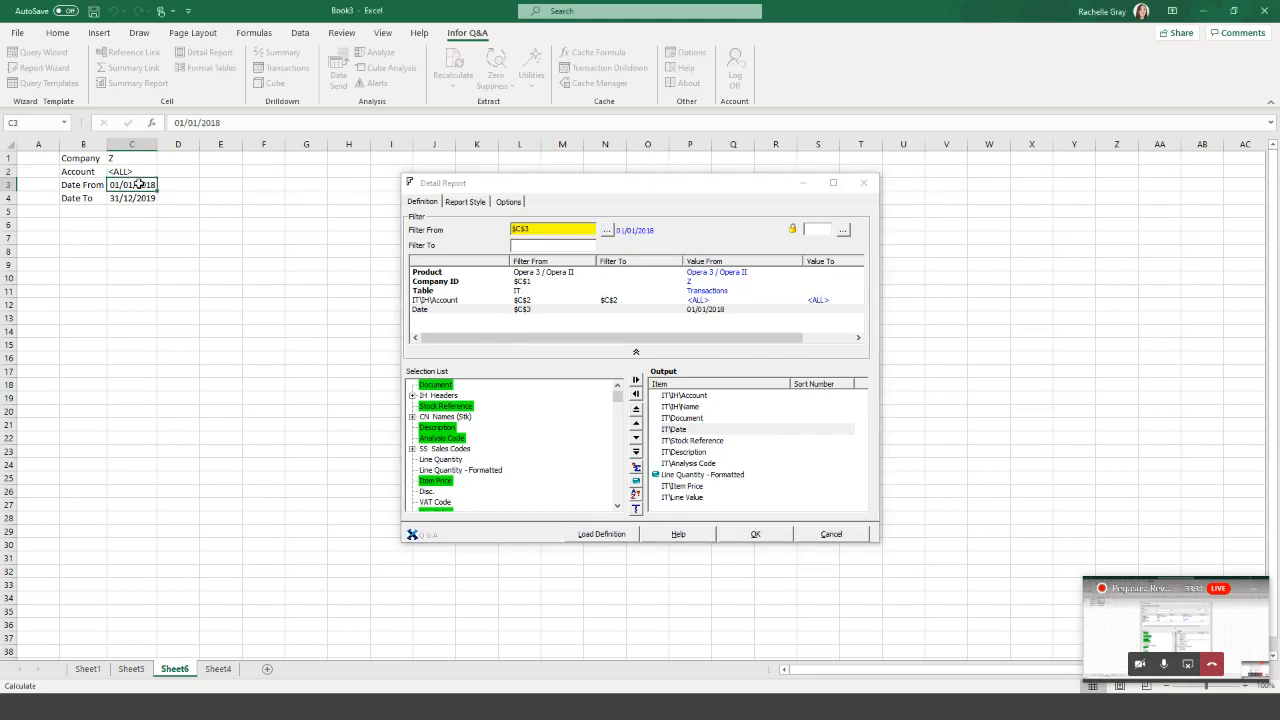
click(525, 247)
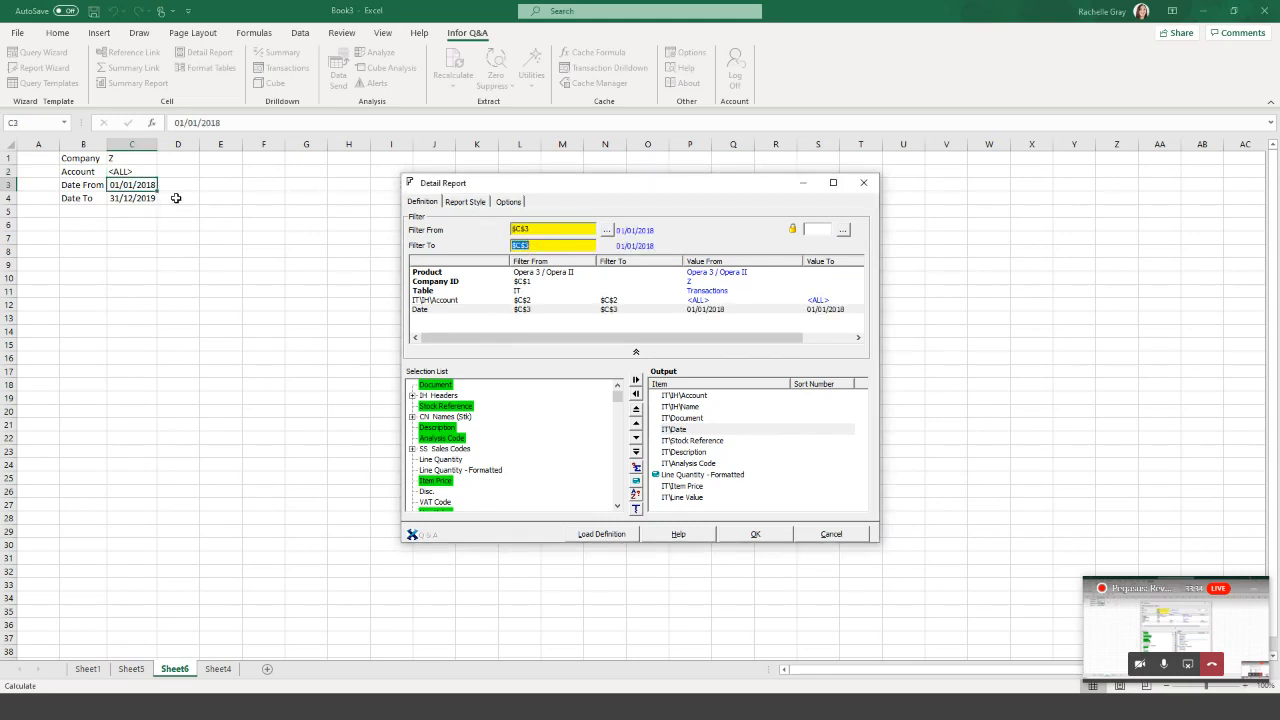
click(134, 199)
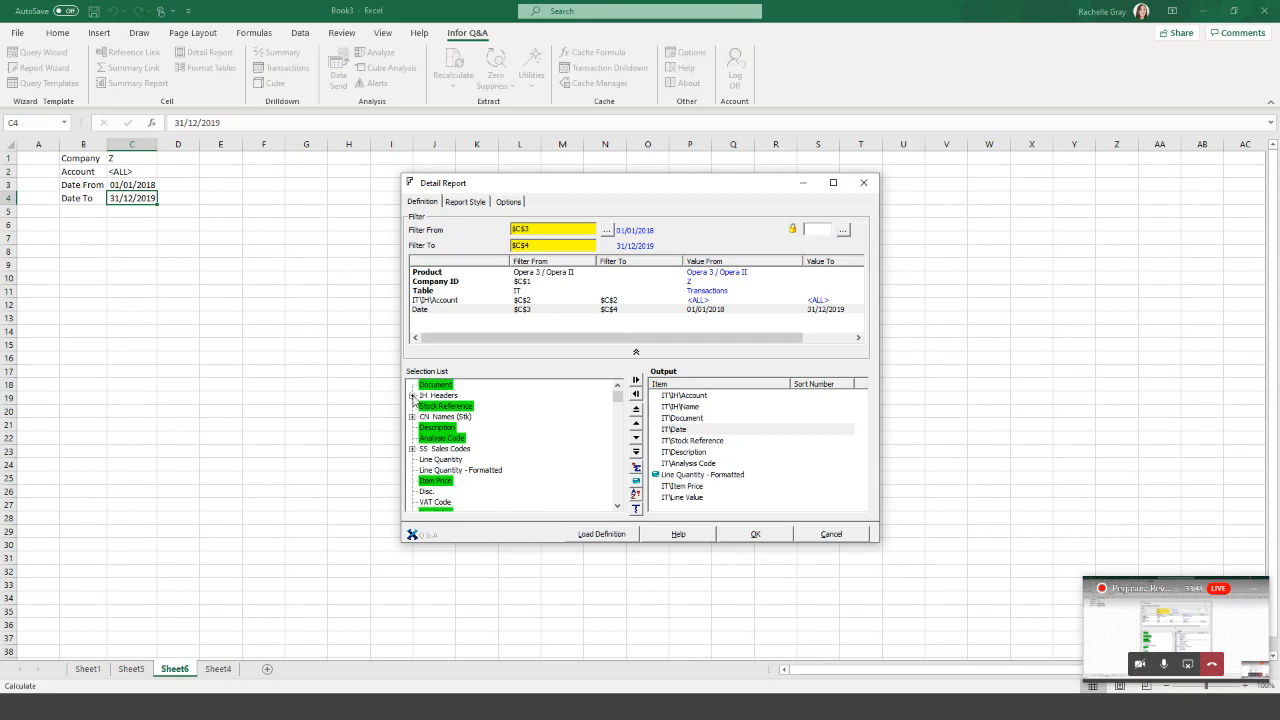
- Add Sales Order from IH Headers to the output, directly after Document
click(412, 396)
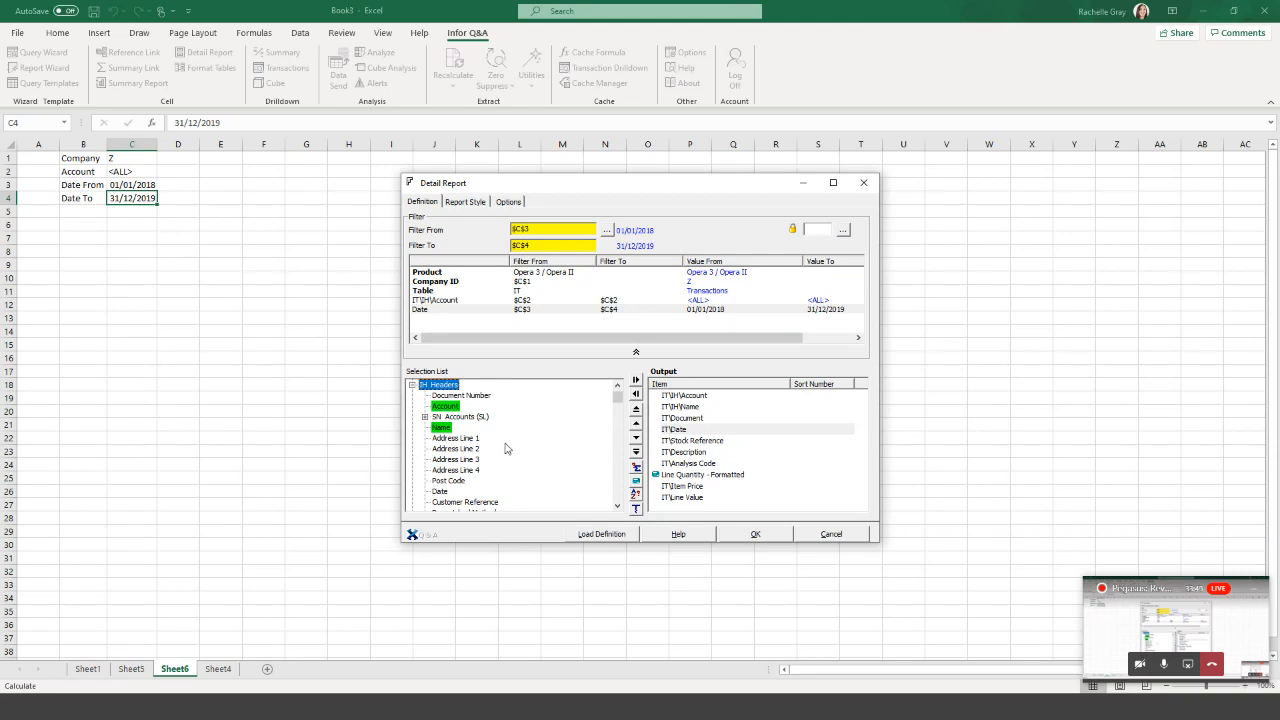
scroll(505, 448, down, 6)
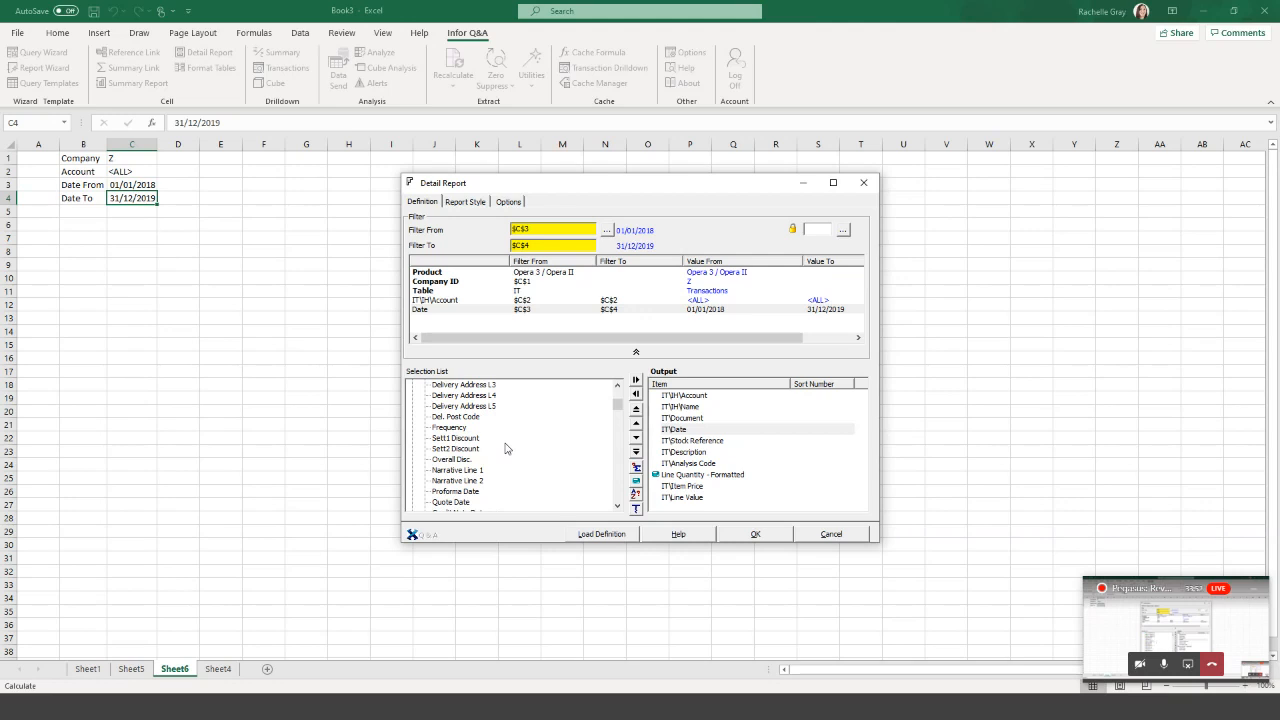
scroll(505, 448, down, 1)
scroll(505, 448, down, 2)
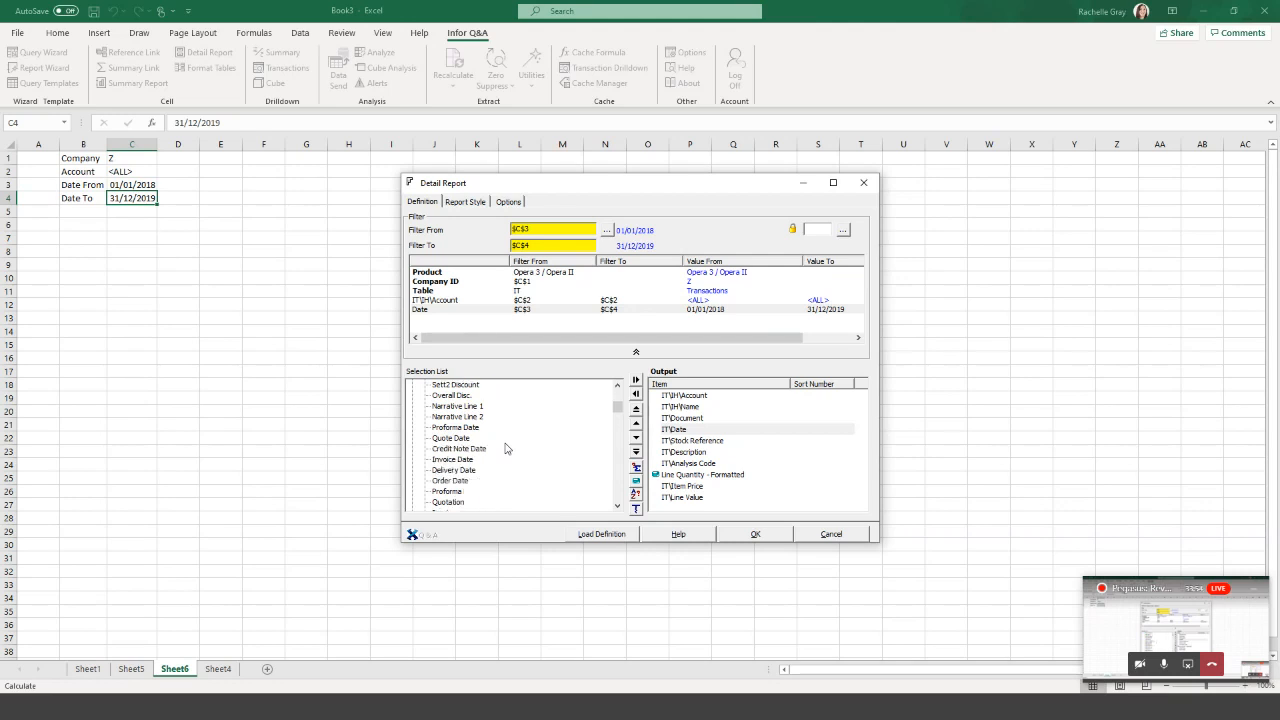
scroll(505, 448, down, 1)
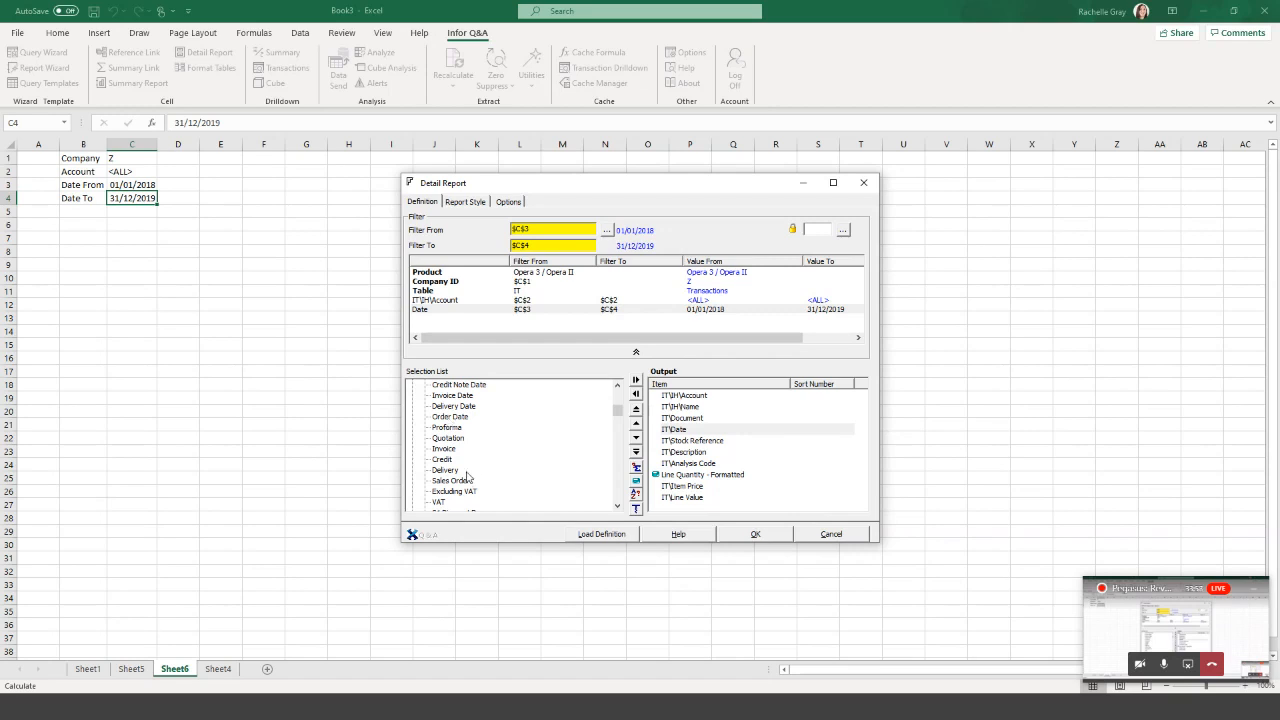
drag(451, 487, 698, 423)
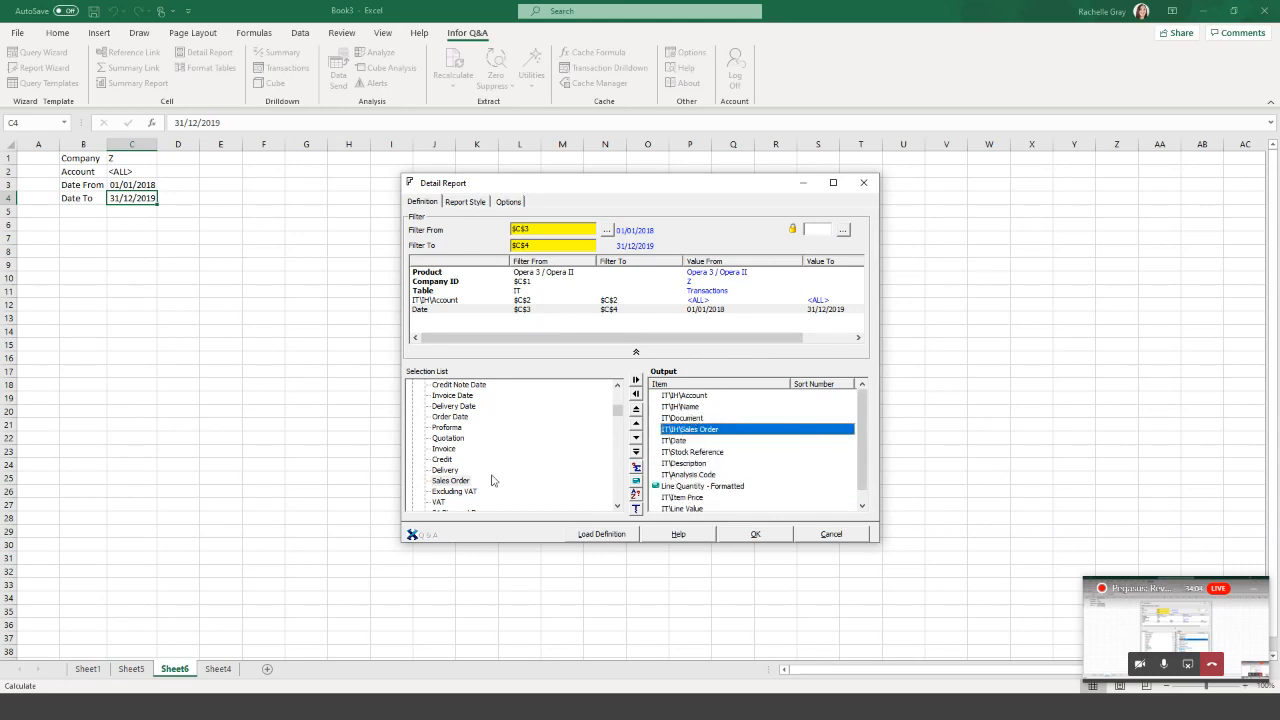
- Add Status from IH Headers to the end of the report output
scroll(492, 480, down, 1)
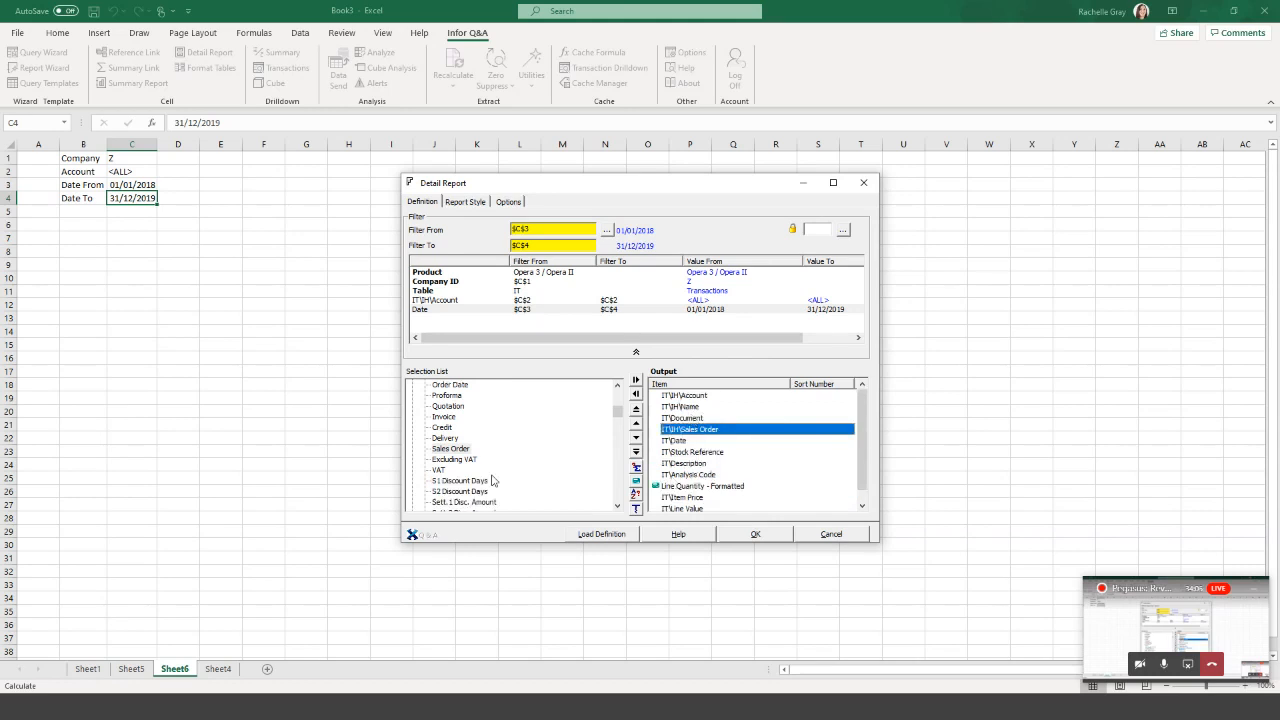
scroll(492, 480, up, 1)
scroll(492, 480, up, 1)
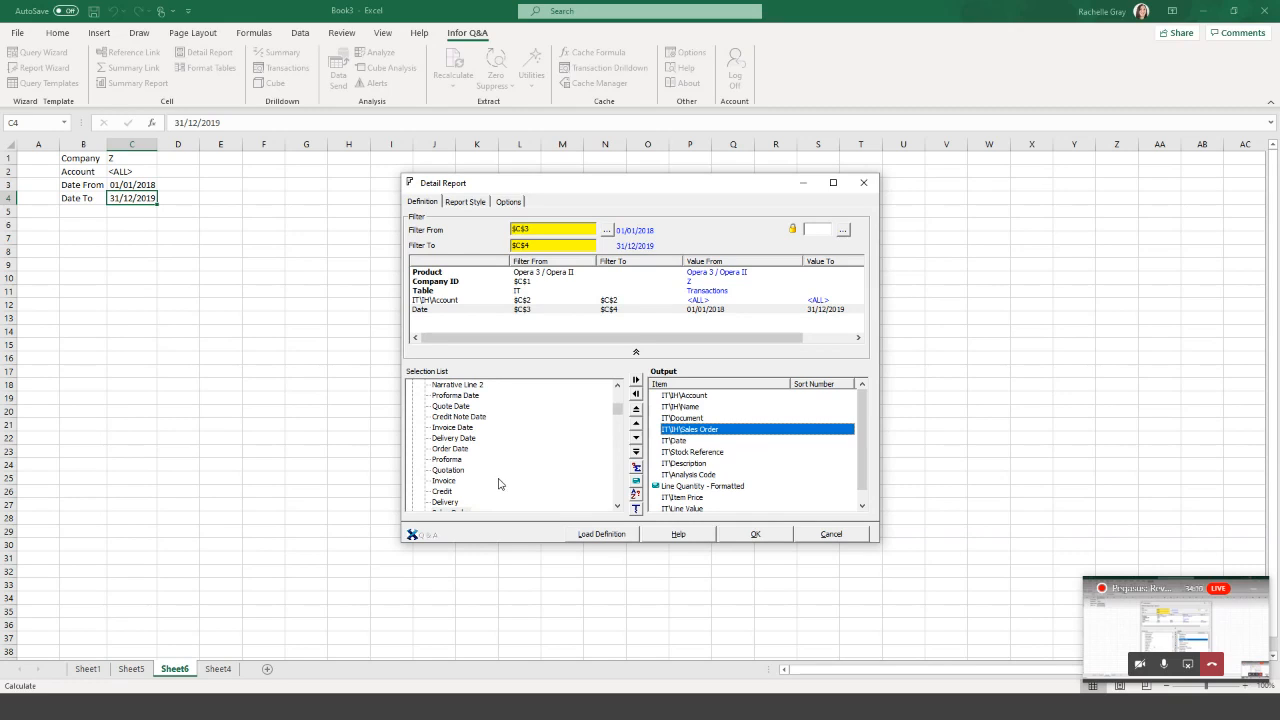
scroll(499, 484, up, 1)
scroll(499, 484, down, 2)
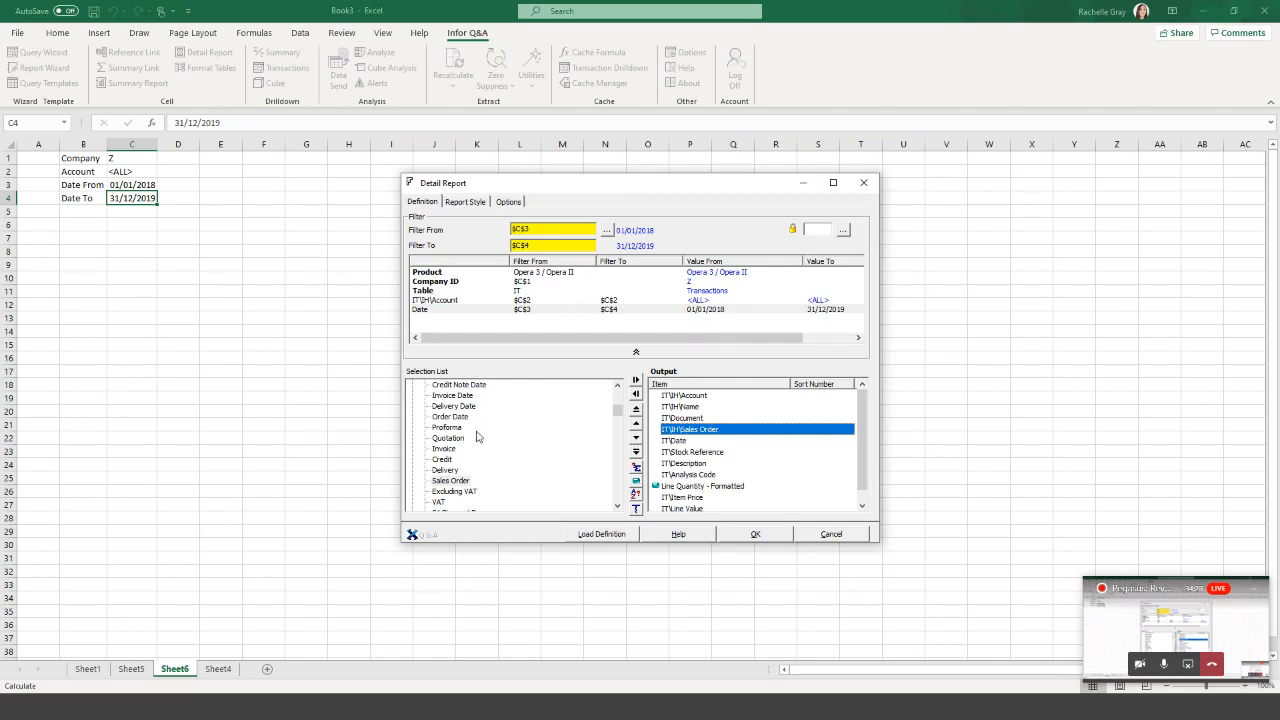
scroll(476, 436, down, 2)
scroll(501, 430, down, 1)
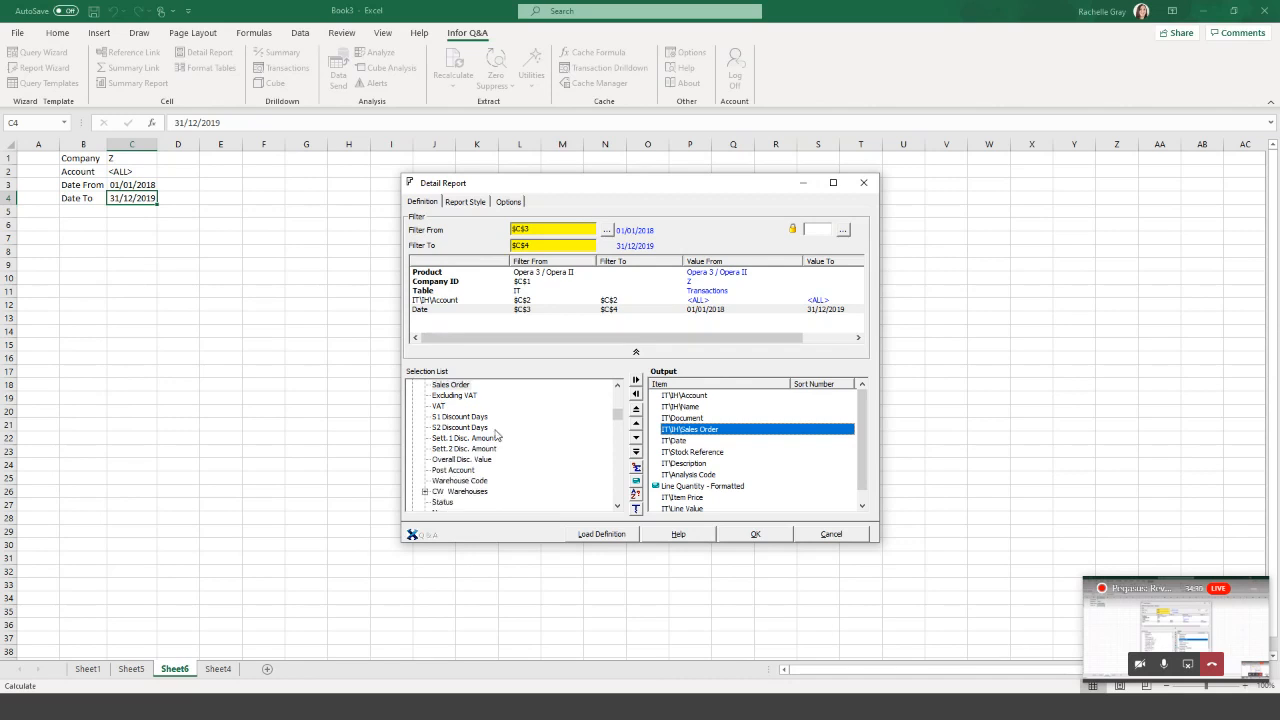
click(446, 504)
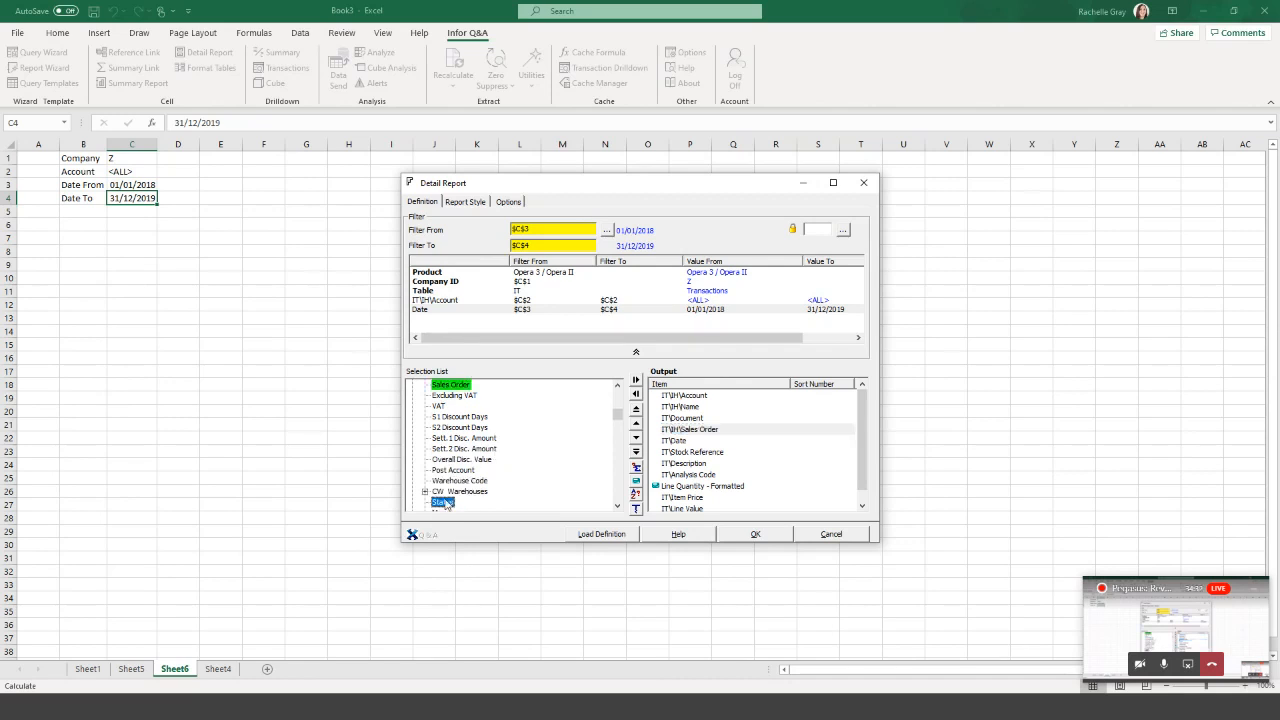
scroll(525, 460, down, 1)
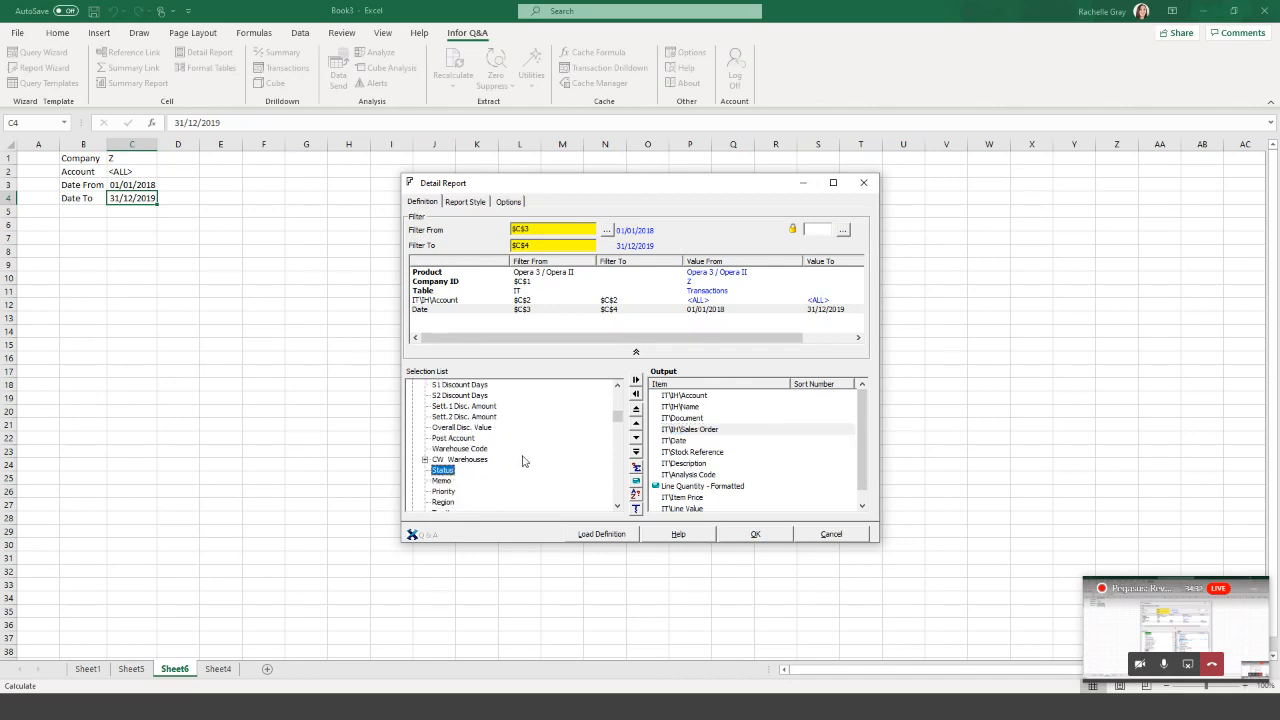
double_click(446, 474)
drag(861, 448, 858, 484)
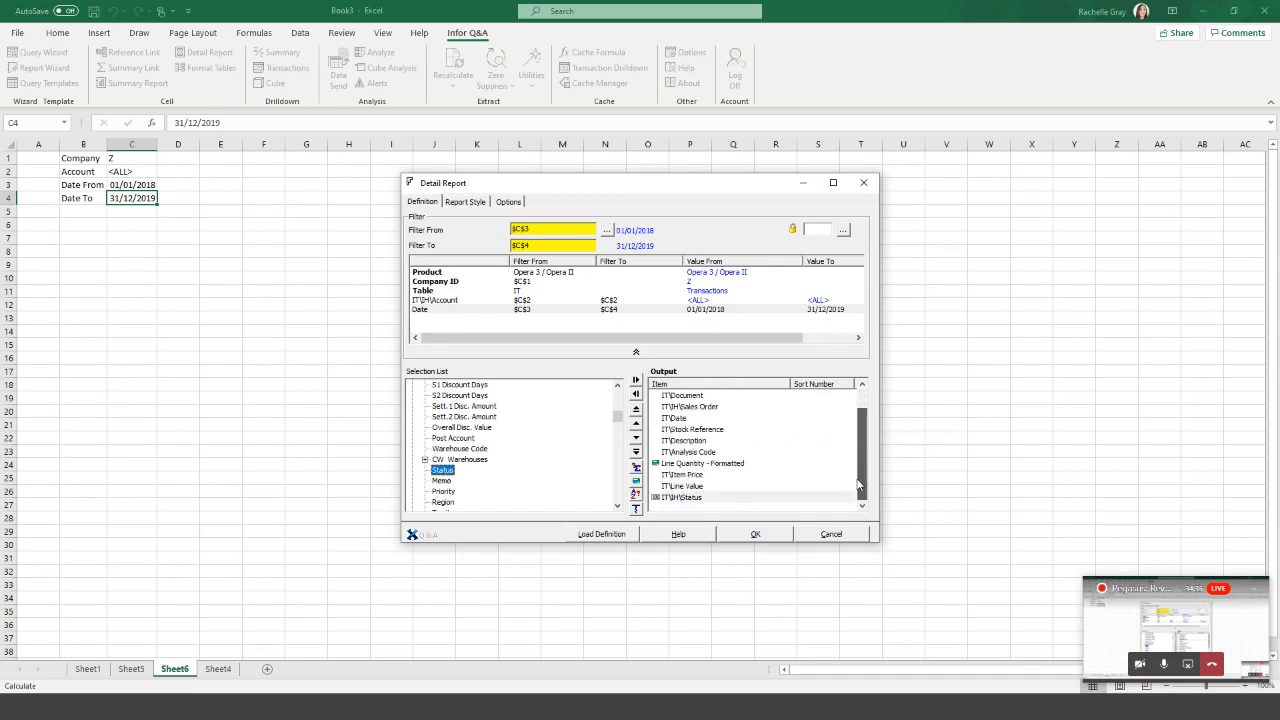
- Add the IH Status field as a report filter and set it to O (Order)
drag(695, 500, 565, 330)
click(607, 230)
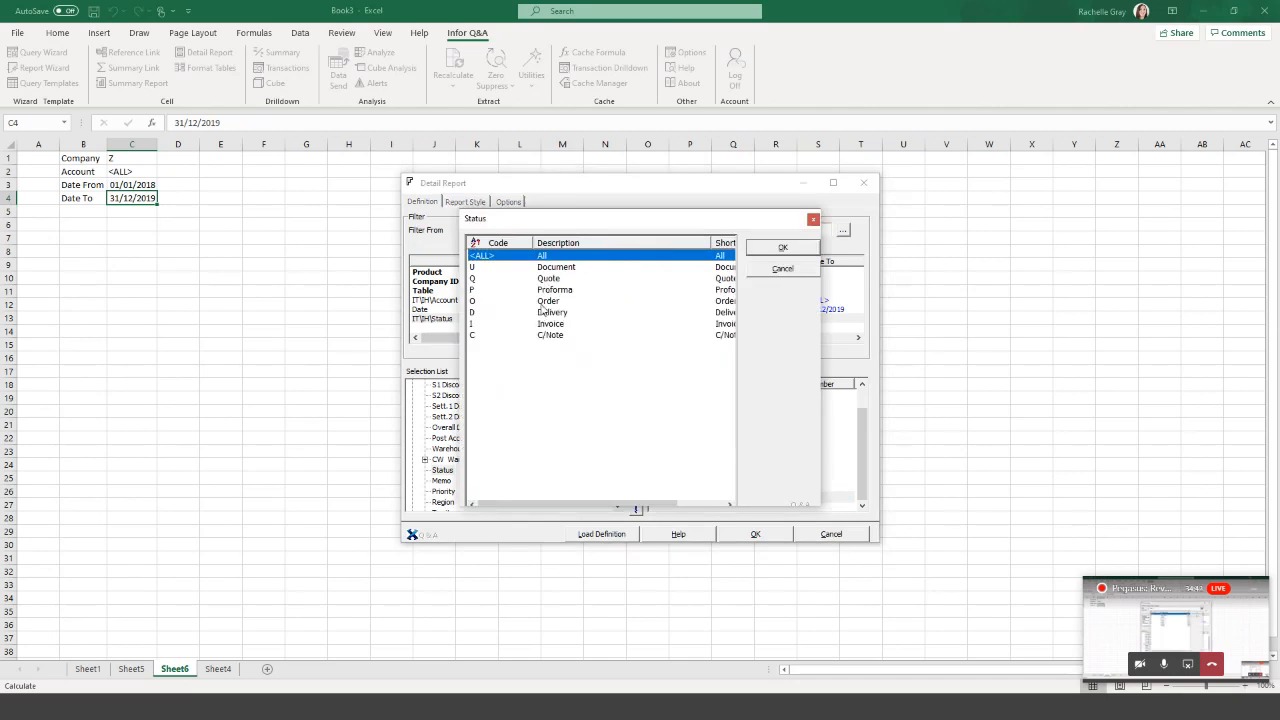
click(542, 303)
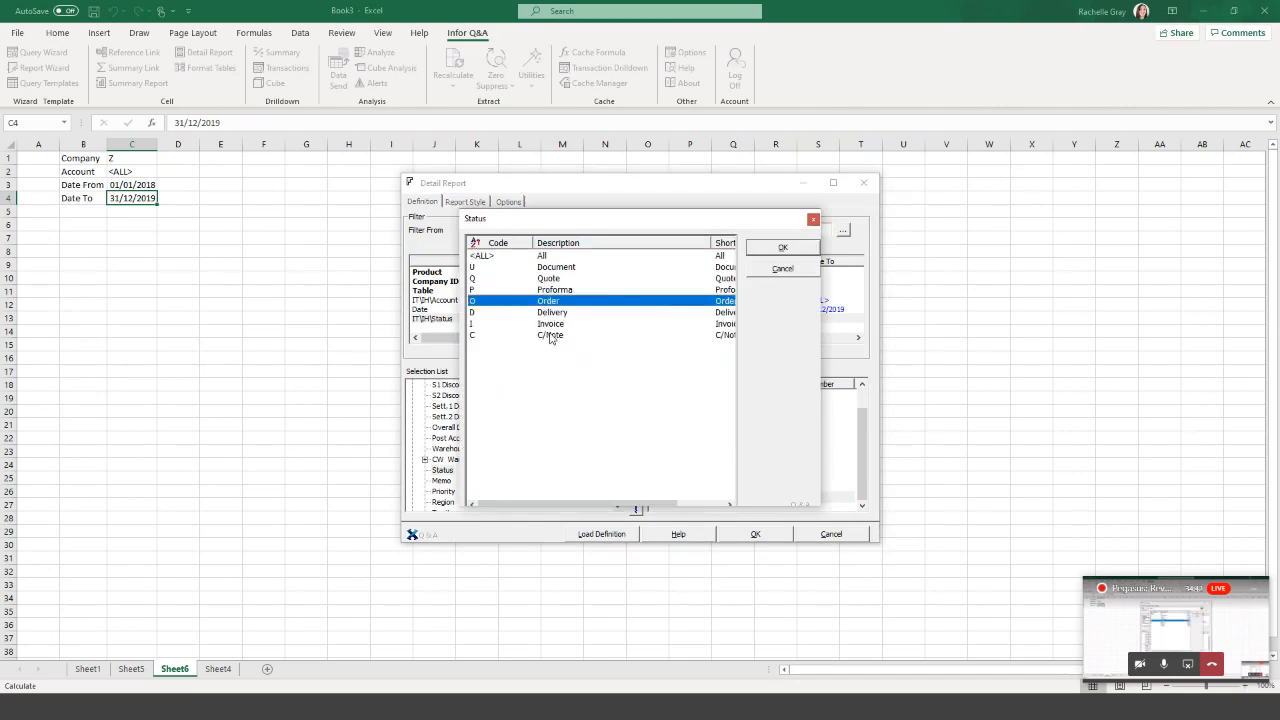
click(782, 249)
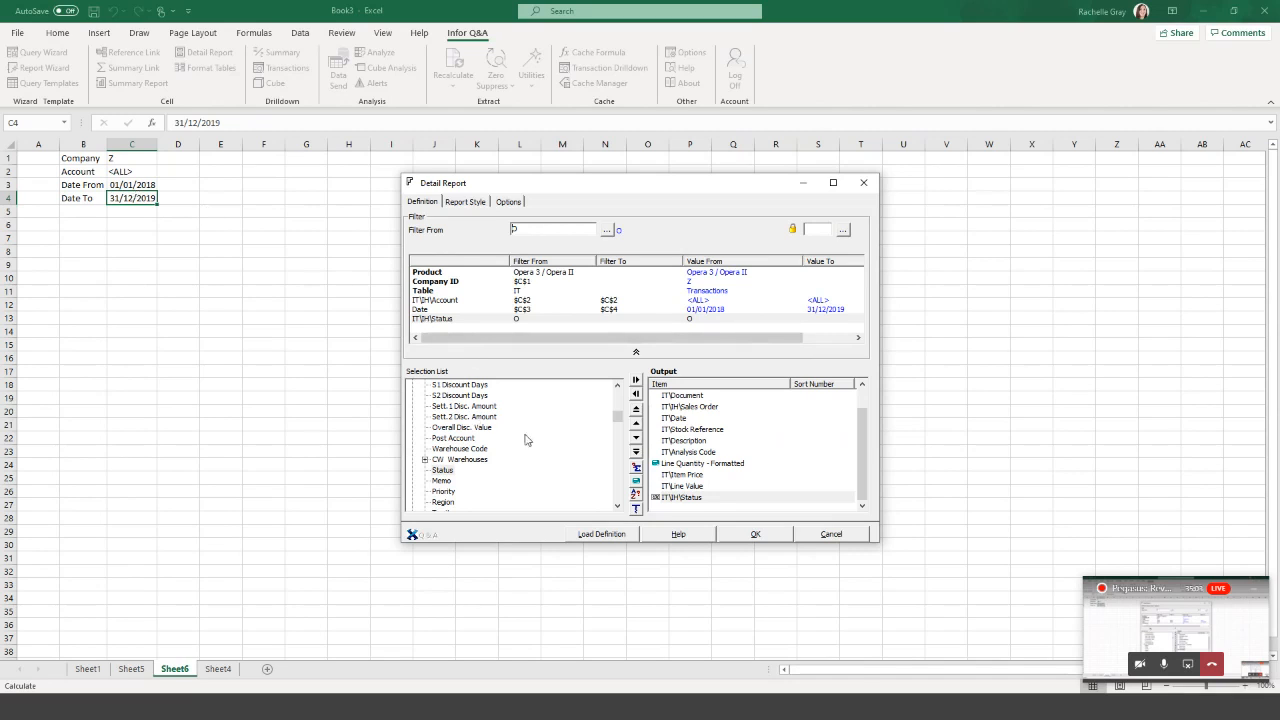
- Collapse the IH Headers group and generate the detail report on the sheet
drag(617, 420, 617, 393)
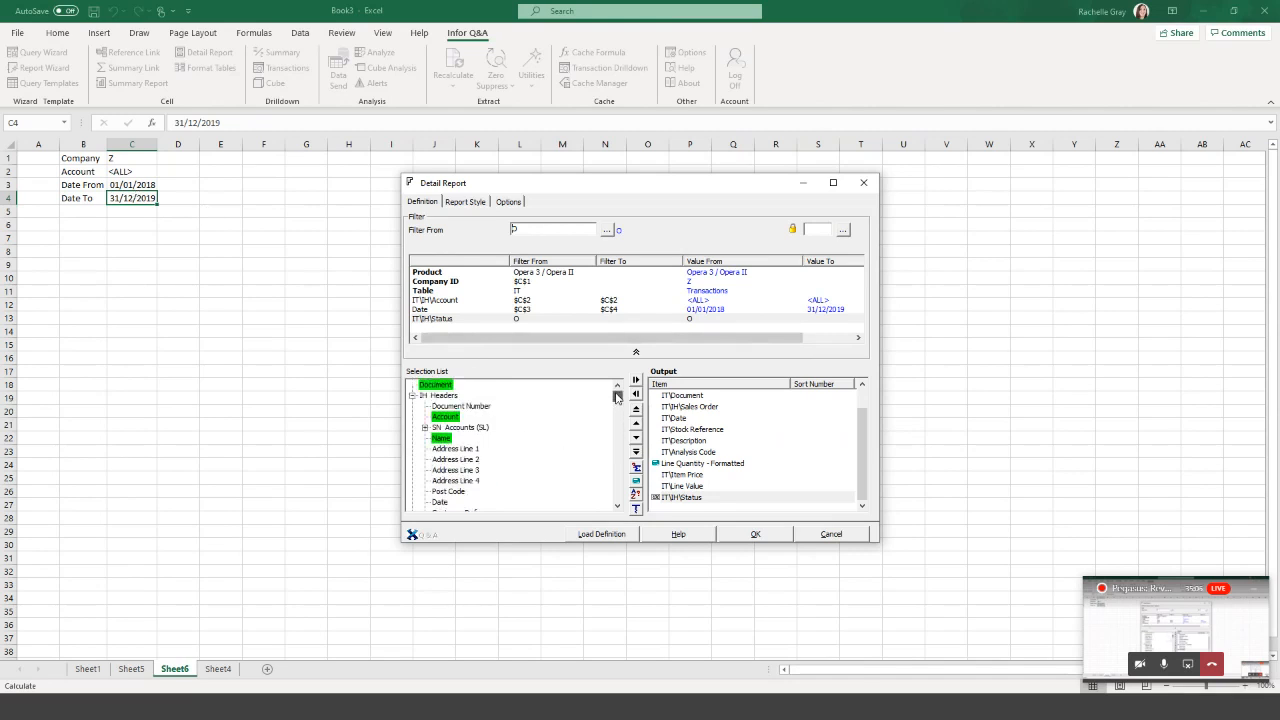
click(412, 396)
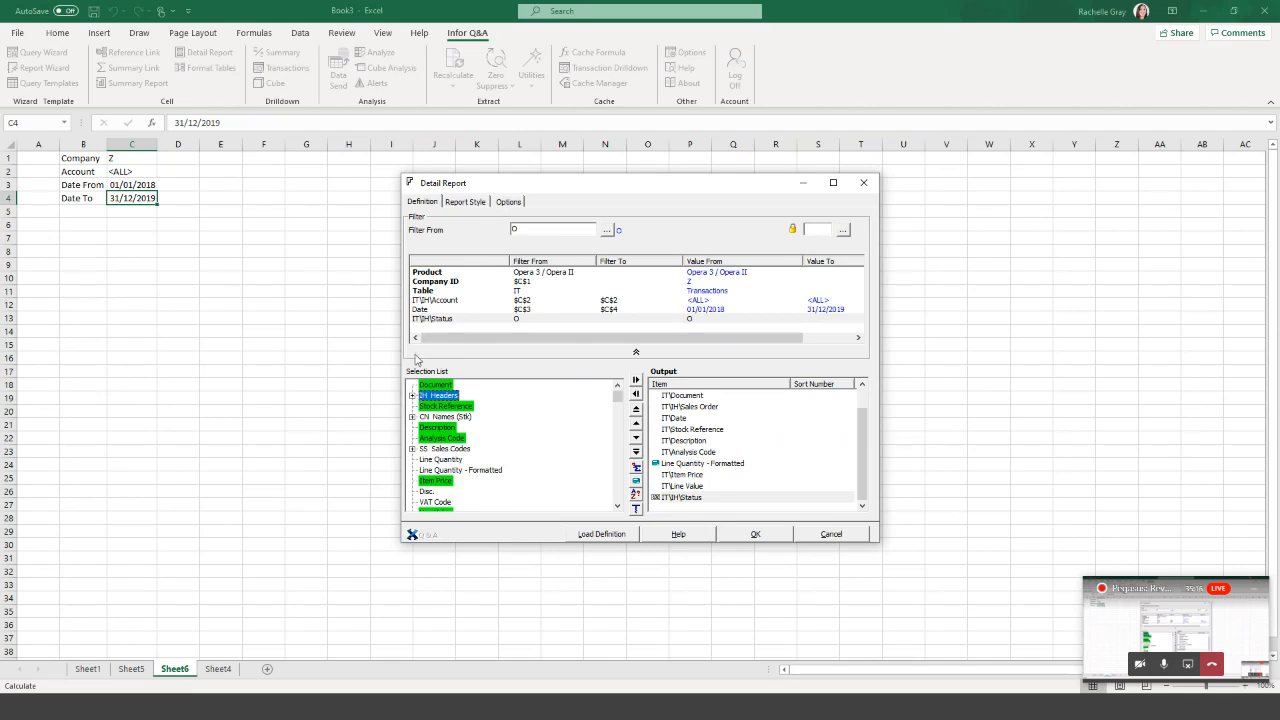
click(756, 534)
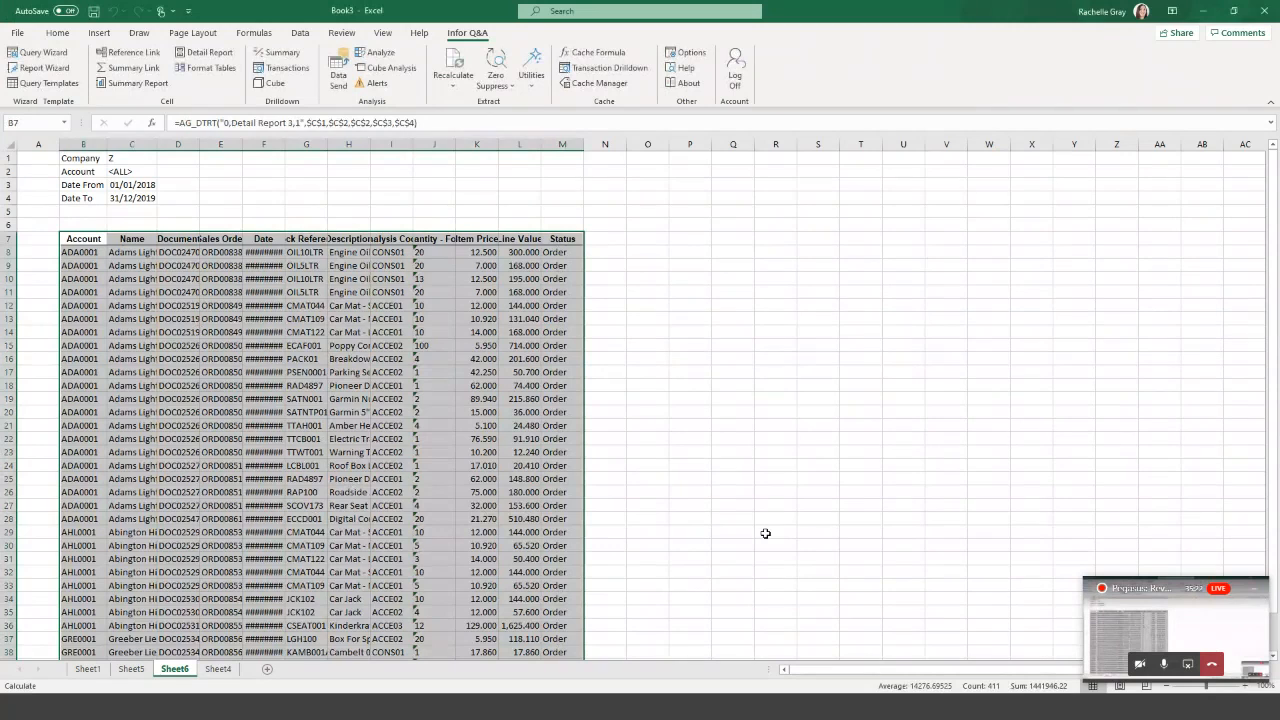
- Auto-fit the widths of all sheet columns to their contents so the detail report is fully readable
click(10, 144)
double_click(52, 144)
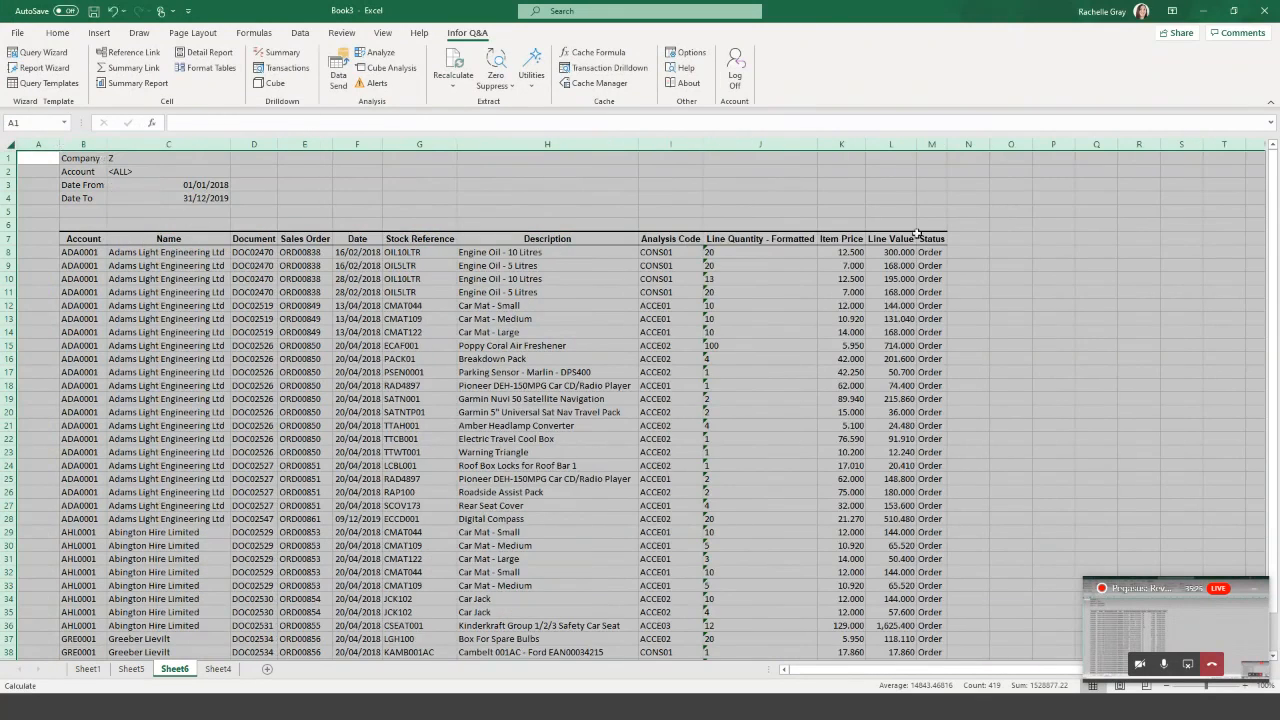
click(890, 171)
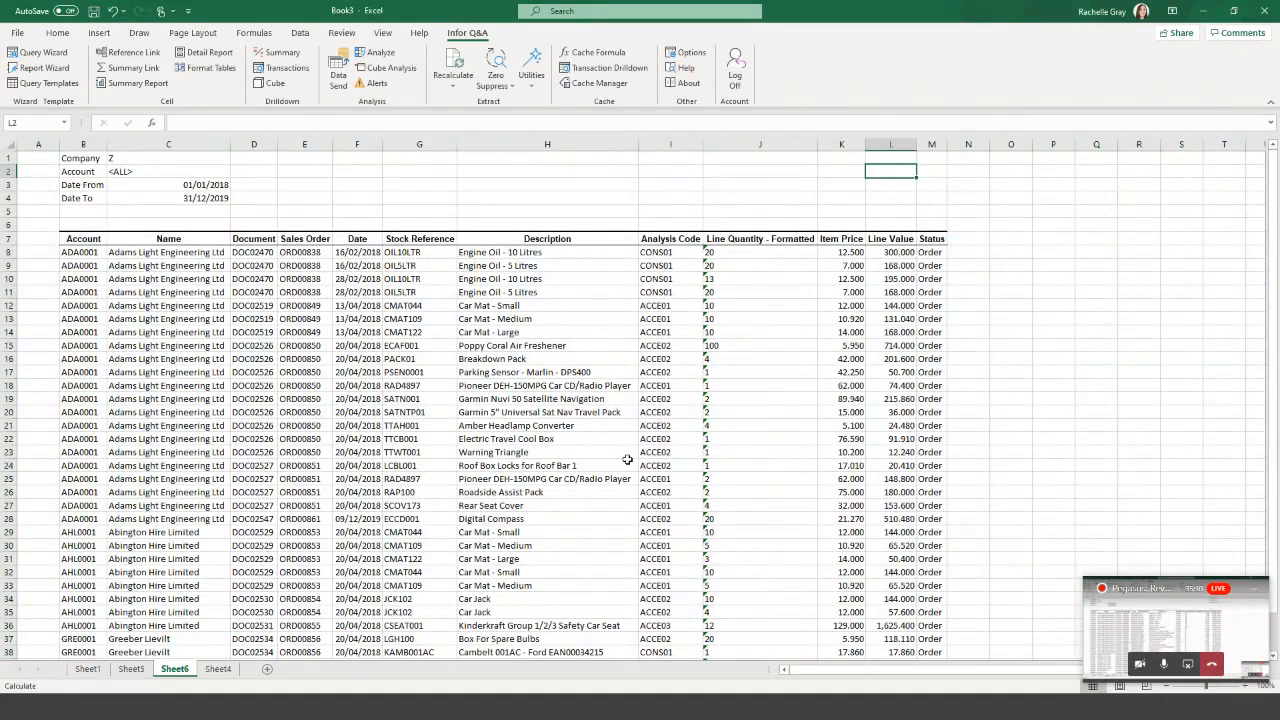
click(937, 144)
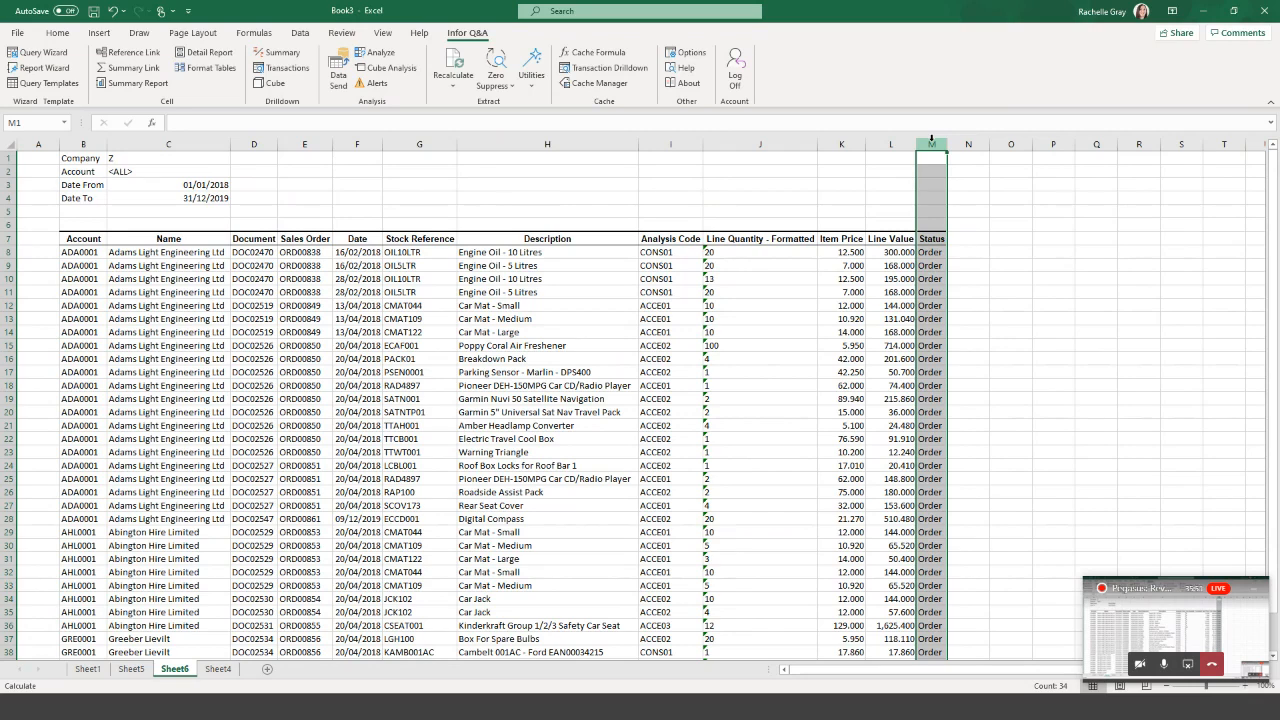
click(687, 143)
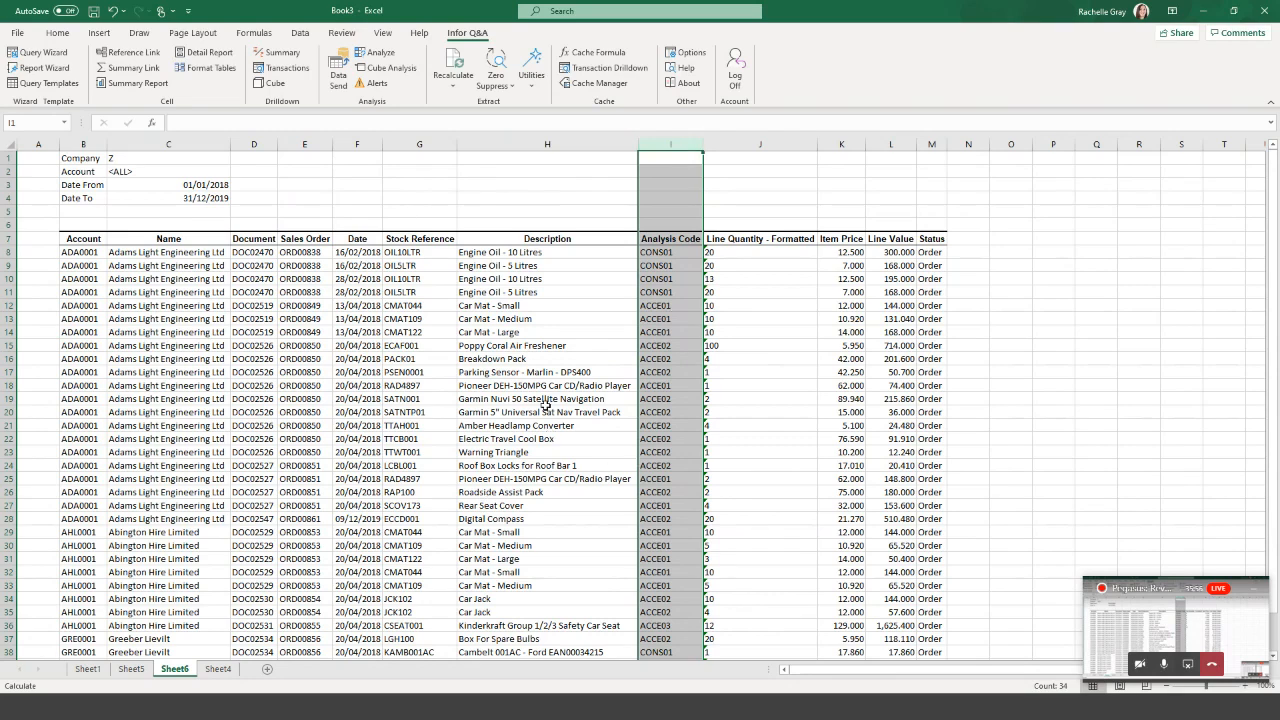
- Reopen the detail report definition from its Account header cell, remove Status from the output, and regenerate the report
click(83, 224)
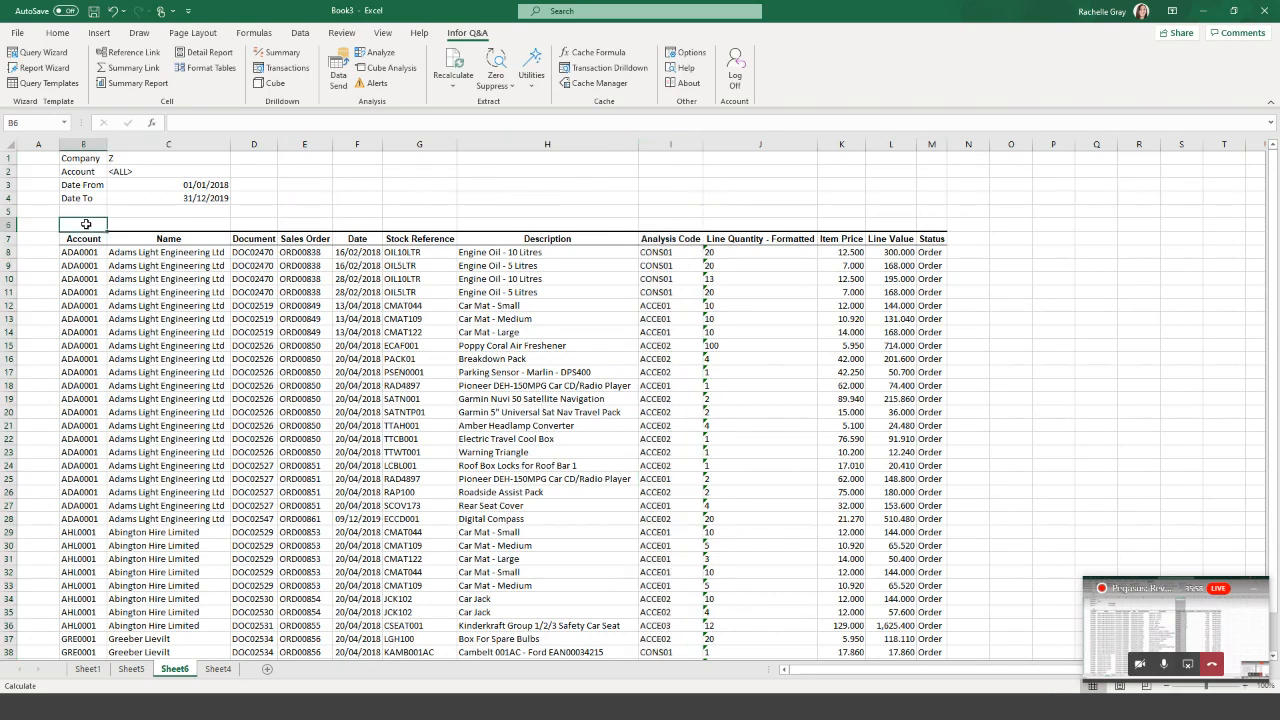
click(83, 238)
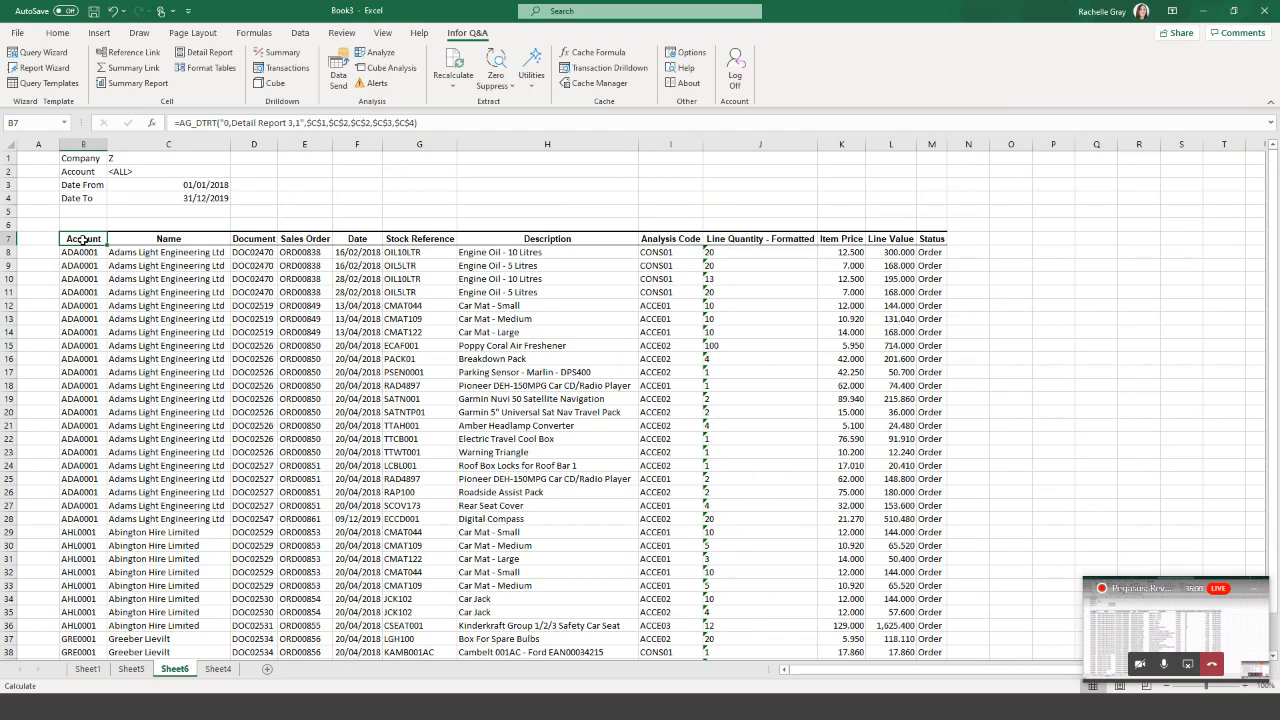
click(78, 239)
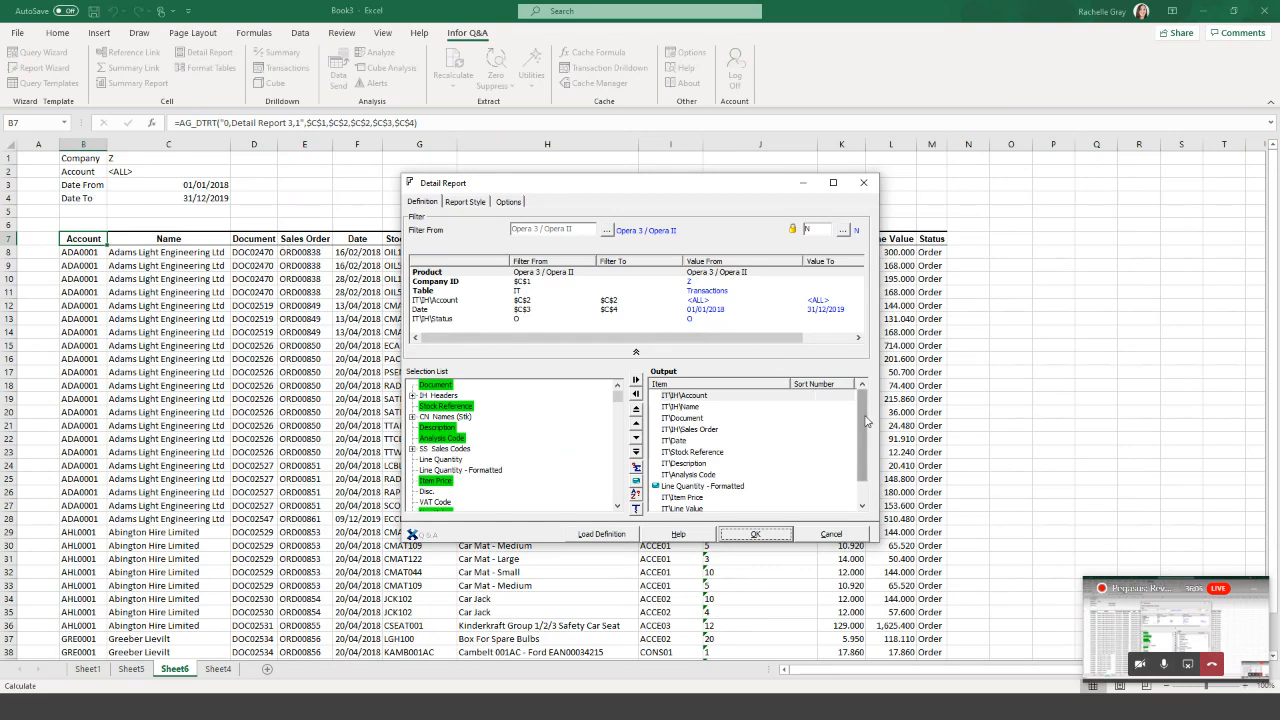
drag(863, 428, 870, 475)
drag(692, 497, 547, 481)
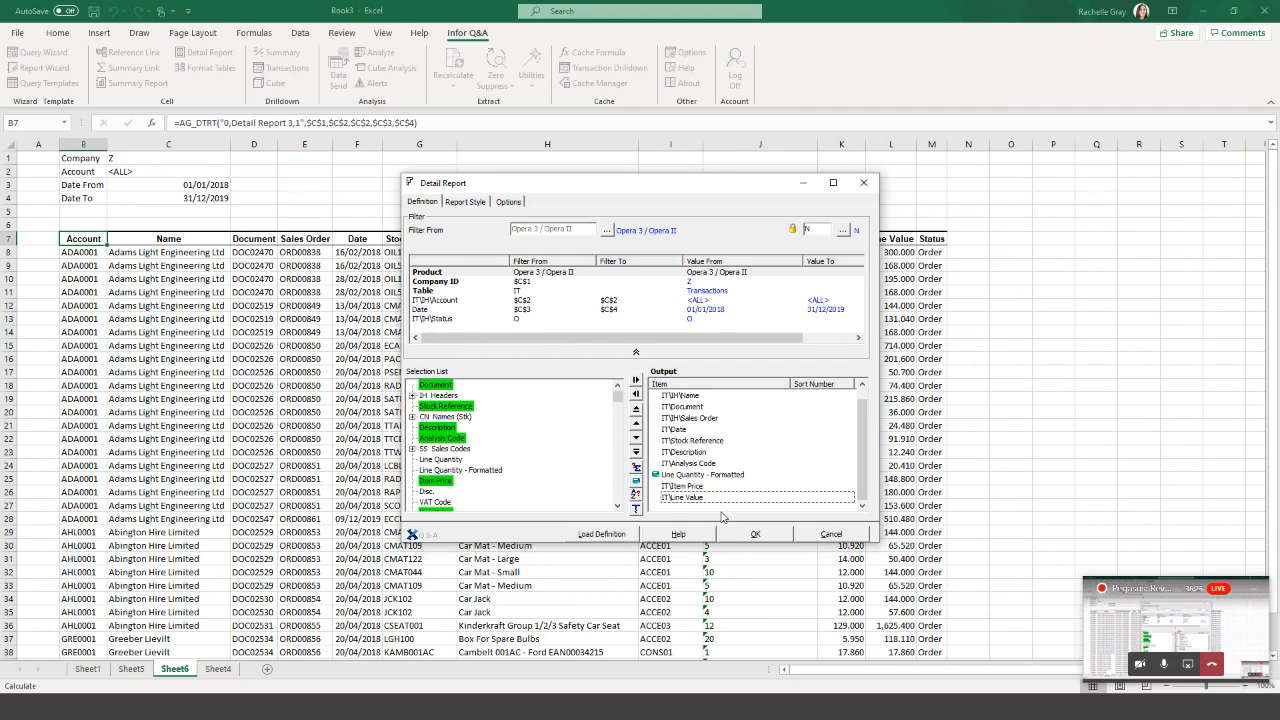
click(755, 534)
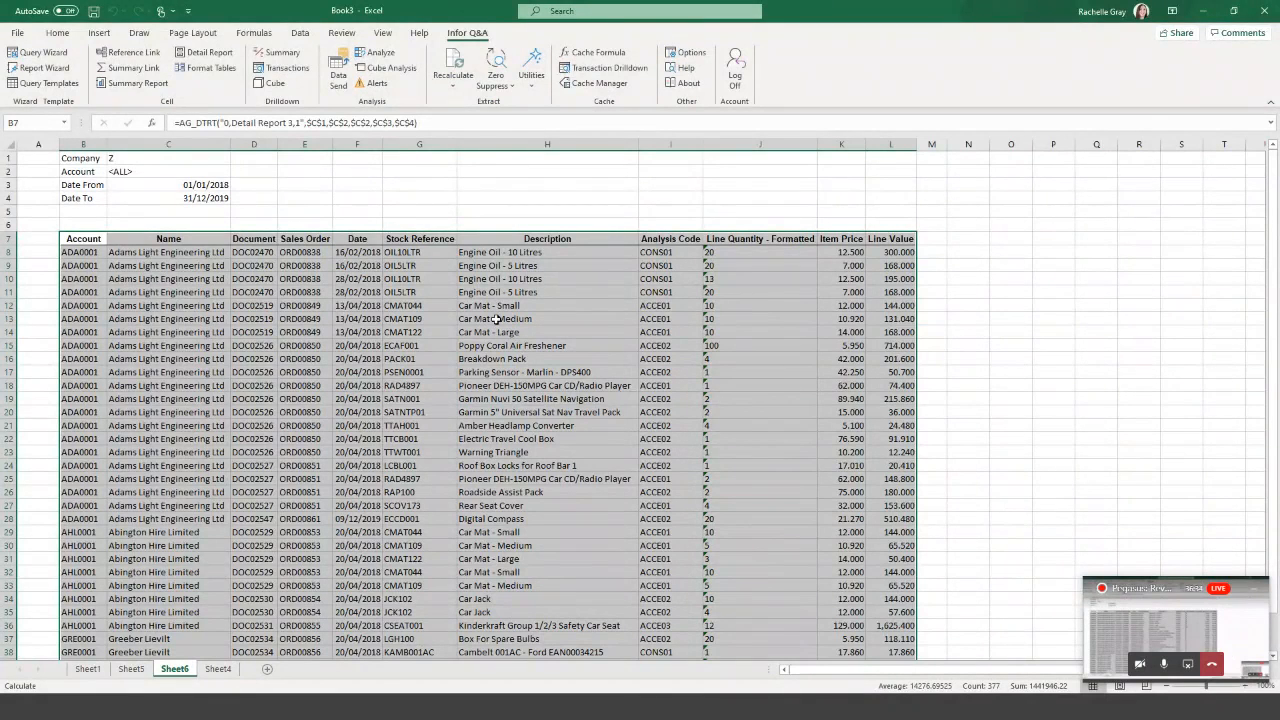
click(301, 199)
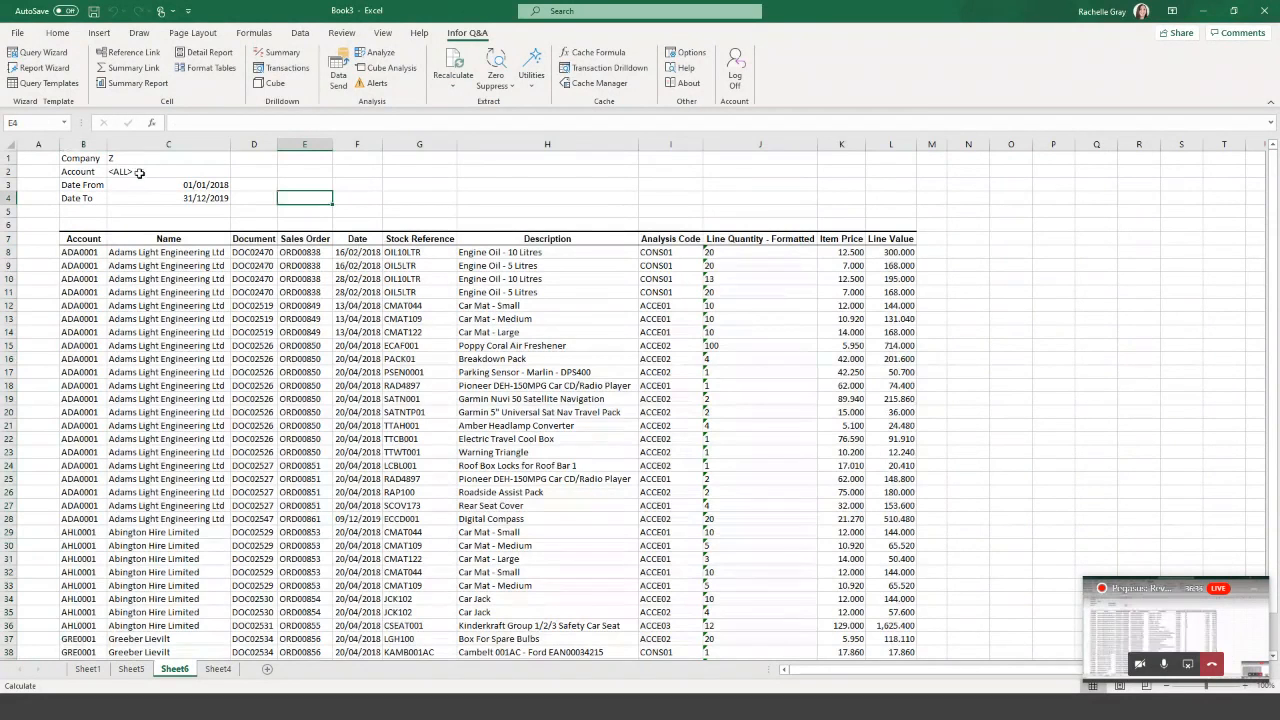